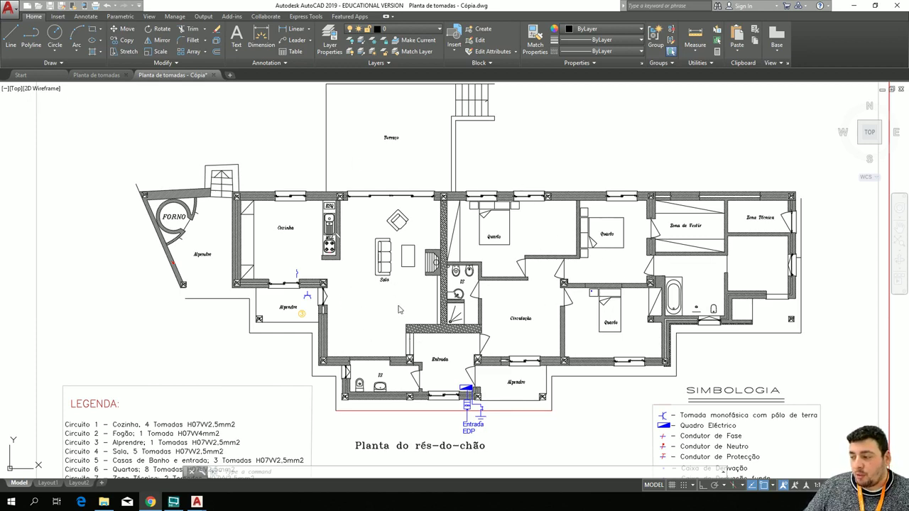
Examine the rooms of the ground-floor plan, from the kitchen and living room to the bedrooms and technical area.
scroll(399, 309, "up", 2)
scroll(399, 310, "down", 5)
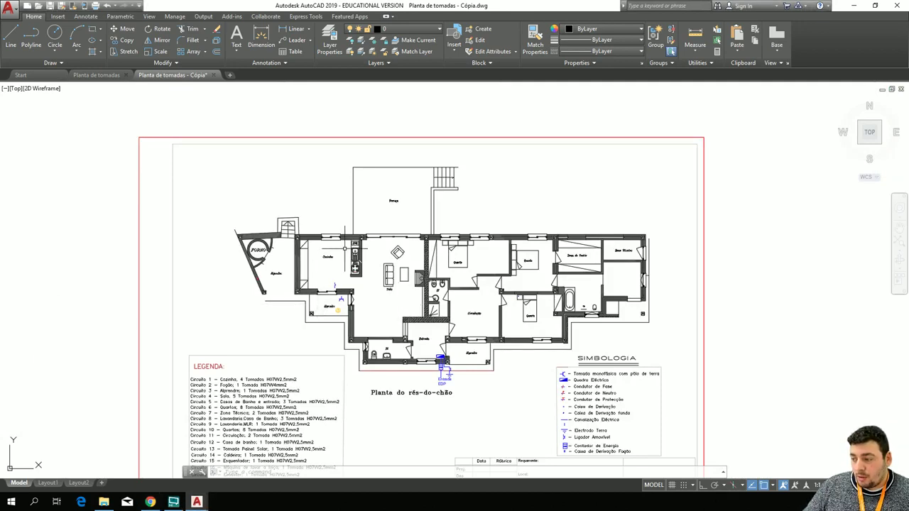
scroll(336, 256, "up", 4)
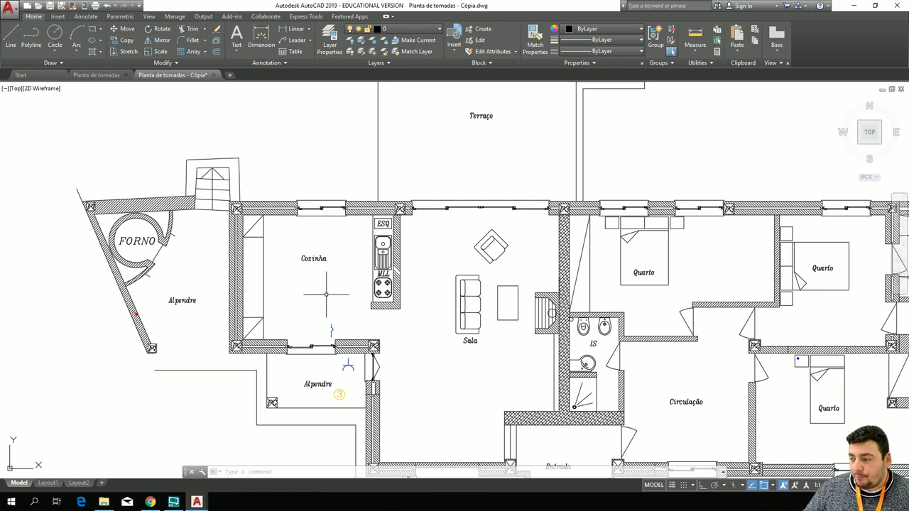
scroll(326, 294, "down", 2)
middle_click_drag(404, 270, 100, 222)
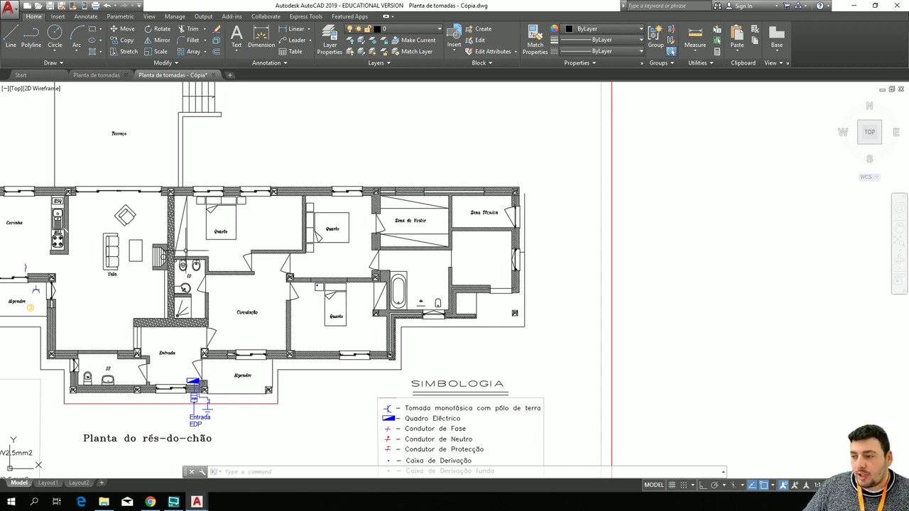
middle_click_drag(144, 224, 298, 221)
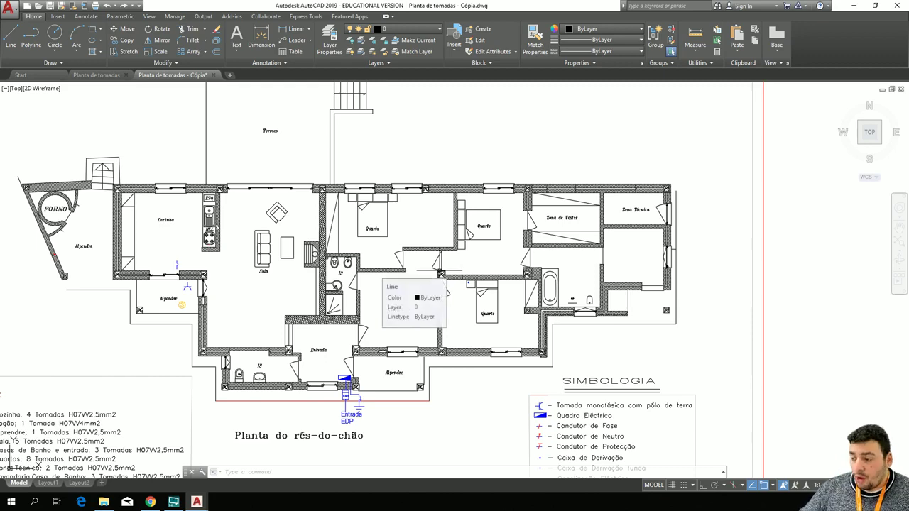
scroll(319, 385, "up", 2)
scroll(385, 400, "down", 5)
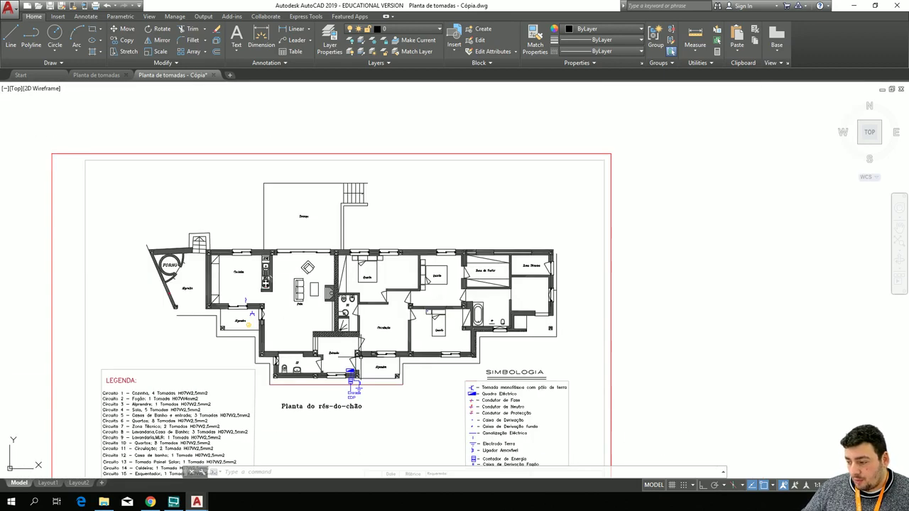
Examine the Simbologia symbol list, the title block and the LEGENDA list of socket circuits.
mouse_move(385, 400)
middle_mouse_down()
mouse_move(341, 301)
mouse_move(219, 267)
mouse_move(177, 299)
middle_mouse_up()
scroll(418, 368, "up", 4)
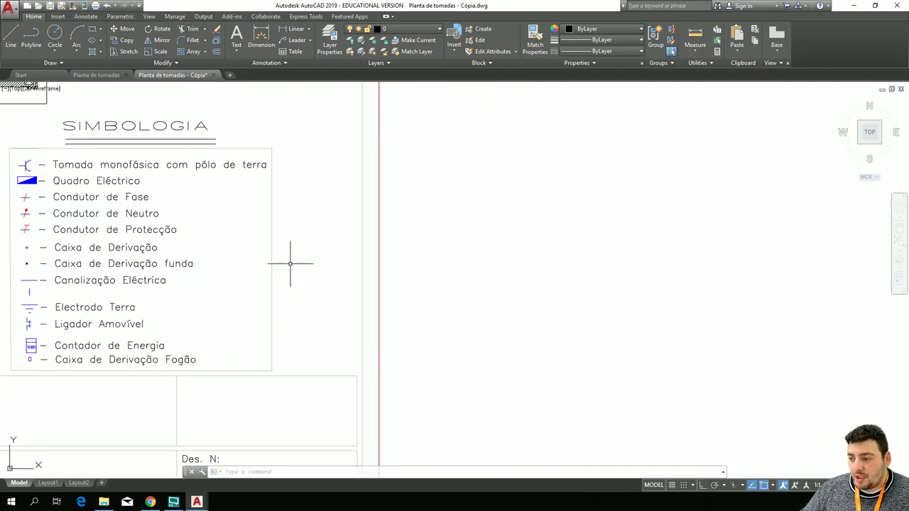
mouse_move(294, 260)
middle_mouse_down()
mouse_move(483, 269)
mouse_move(552, 337)
middle_mouse_up()
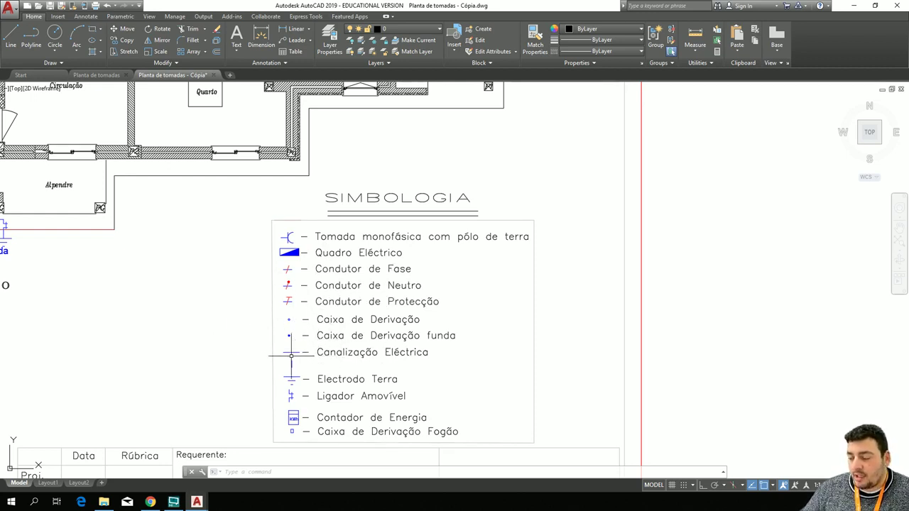
middle_click_drag(204, 376, 213, 244)
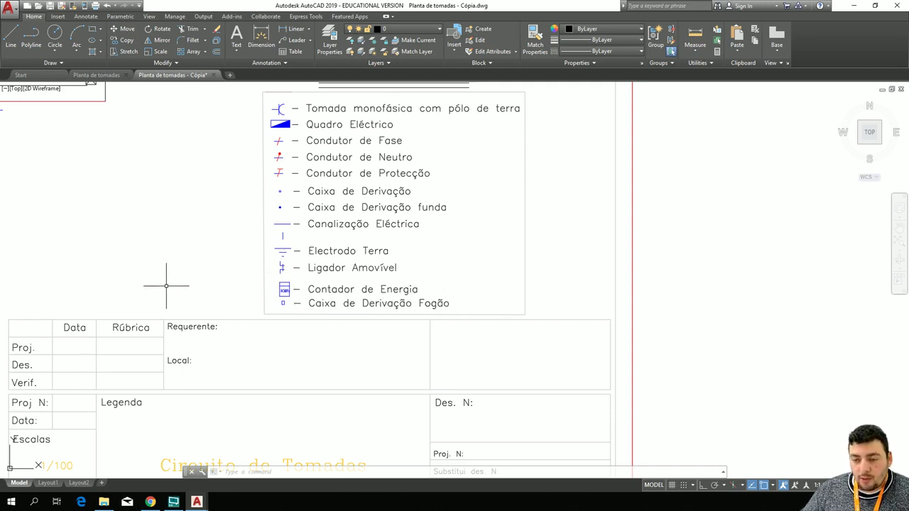
scroll(167, 286, "down", 2)
mouse_move(147, 254)
middle_mouse_down()
mouse_move(137, 203)
mouse_move(260, 197)
mouse_move(226, 203)
mouse_move(214, 164)
middle_mouse_up()
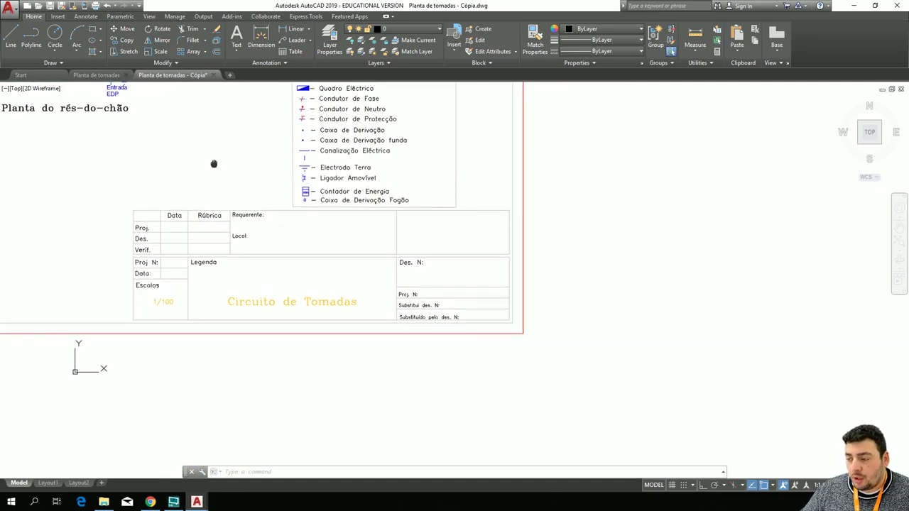
scroll(236, 190, "up", 2)
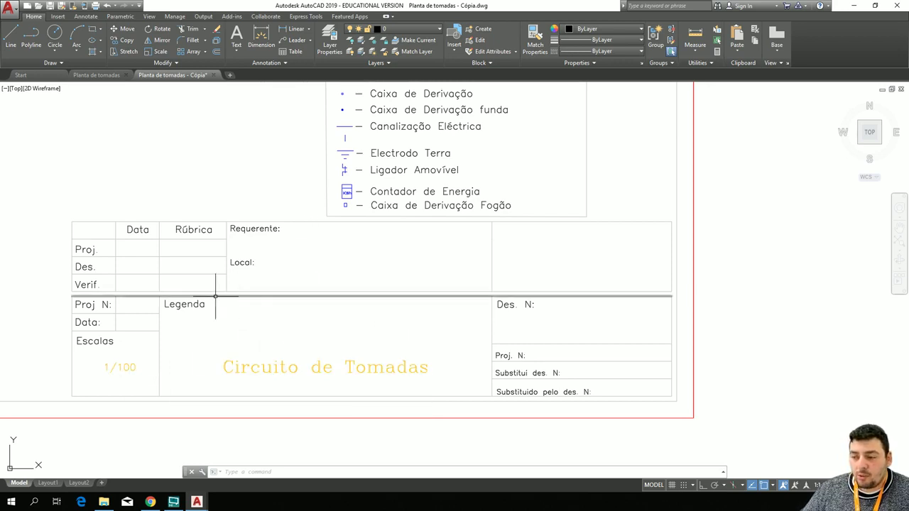
scroll(163, 235, "down", 2)
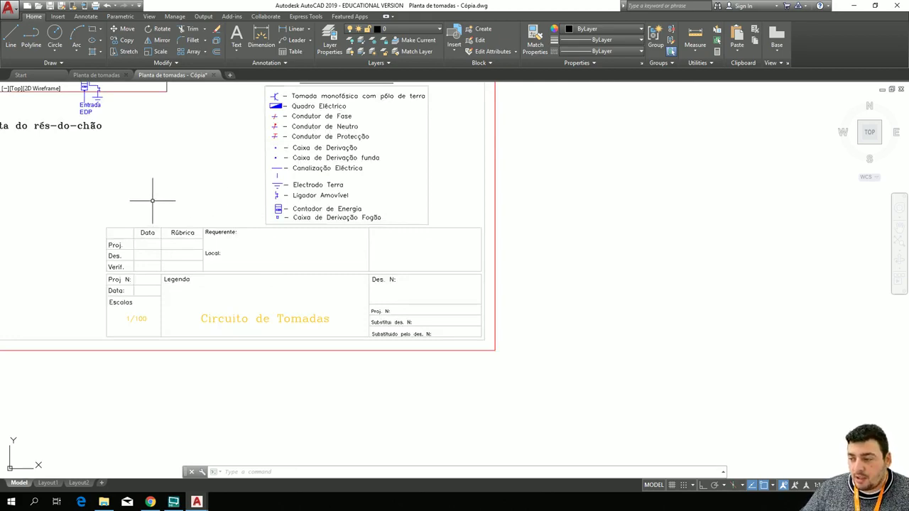
mouse_move(155, 202)
middle_mouse_down()
mouse_move(357, 373)
mouse_move(341, 300)
mouse_move(549, 293)
middle_mouse_up()
scroll(166, 291, "up", 3)
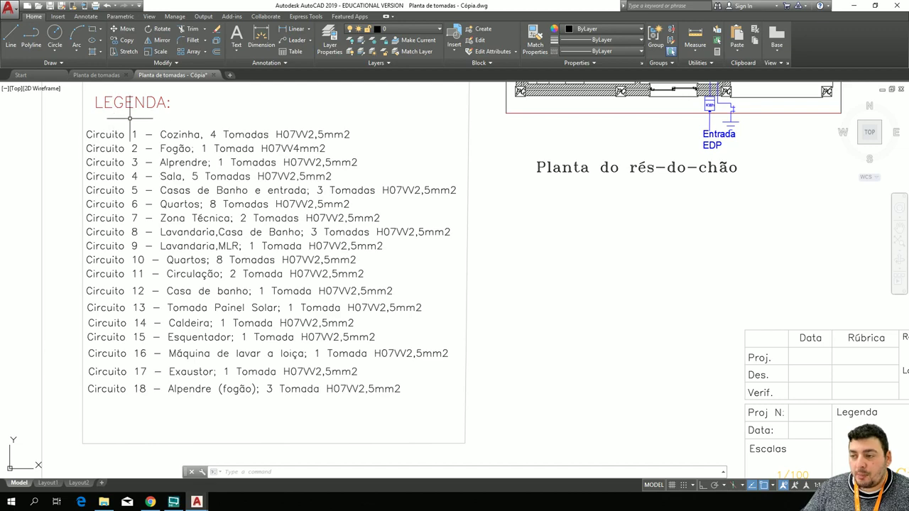
Delete the blue junction box dot on the bedside table of the Quarto next to Circulação.
scroll(533, 260, "down", 2)
mouse_move(635, 248)
middle_mouse_down()
mouse_move(229, 276)
mouse_move(191, 287)
middle_mouse_up()
mouse_move(314, 262)
middle_mouse_down()
mouse_move(359, 367)
mouse_move(307, 362)
mouse_move(448, 400)
mouse_move(493, 443)
middle_mouse_up()
scroll(307, 362, "up", 2)
scroll(333, 367, "up", 3)
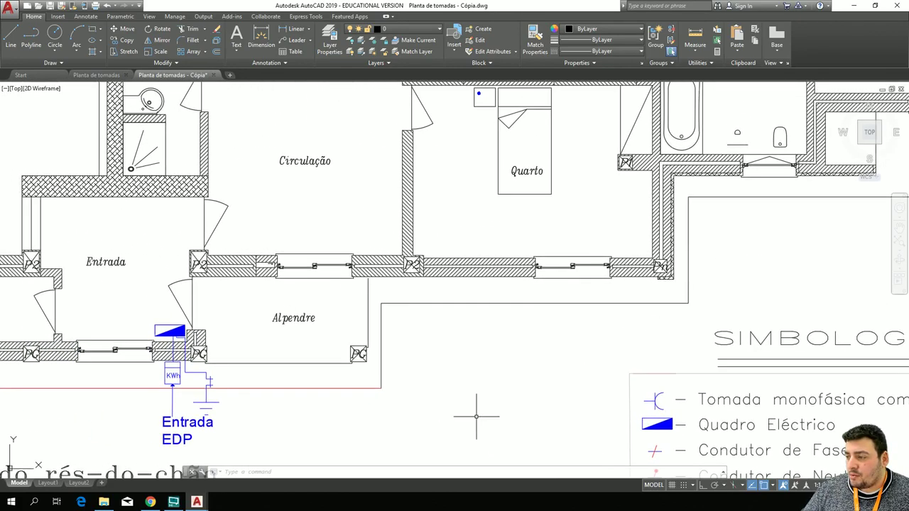
scroll(476, 415, "down", 2)
mouse_move(534, 397)
middle_mouse_down()
mouse_move(434, 414)
mouse_move(424, 449)
mouse_move(422, 439)
middle_mouse_up()
scroll(406, 323, "up", 4)
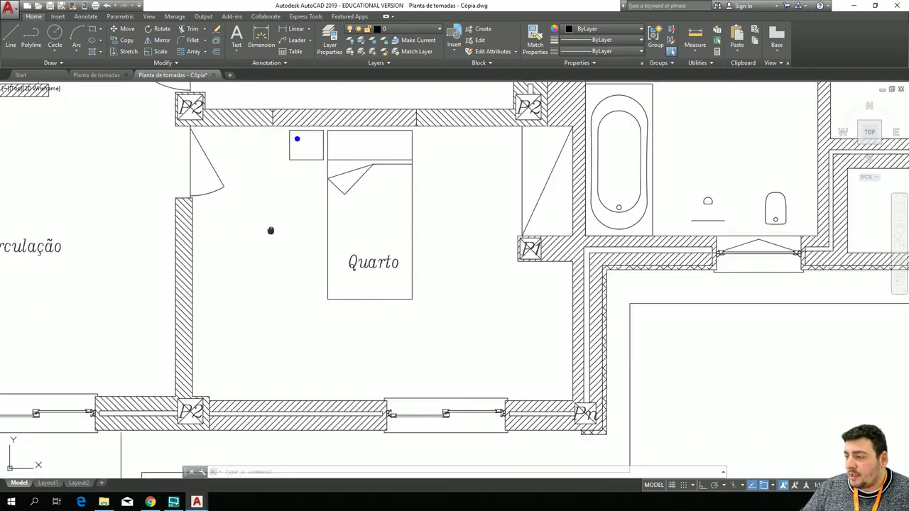
middle_click_drag(270, 229, 276, 321)
left_click(320, 238)
left_click(300, 225)
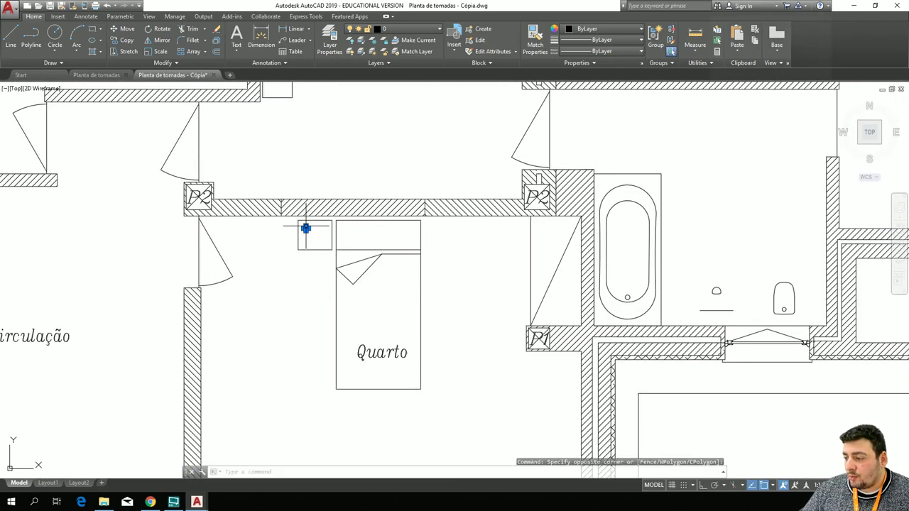
key("Delete")
Copy the blue socket symbol in the Alpendre beside the kitchen to the clipboard.
scroll(304, 310, "down", 2)
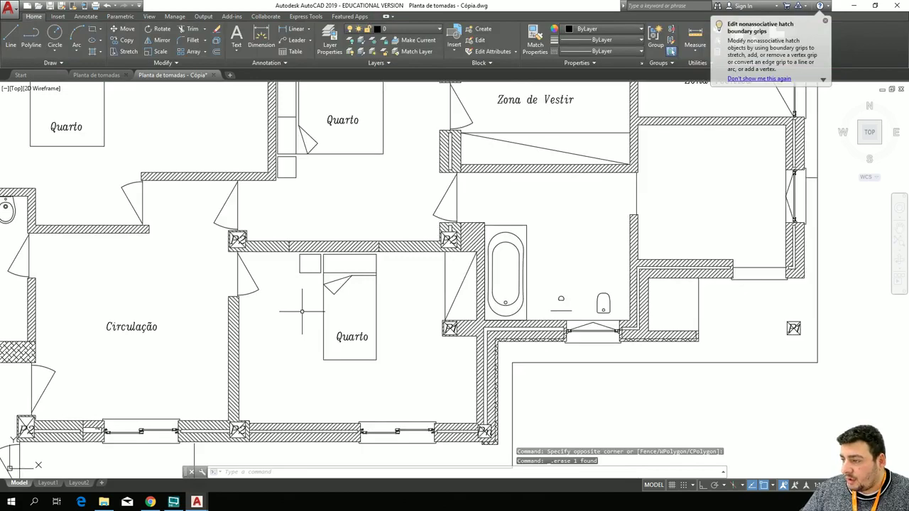
mouse_move(294, 331)
middle_mouse_down()
mouse_move(319, 319)
mouse_move(319, 426)
mouse_move(342, 317)
mouse_move(347, 310)
mouse_move(391, 329)
mouse_move(410, 282)
middle_mouse_up()
scroll(411, 281, "up", 2)
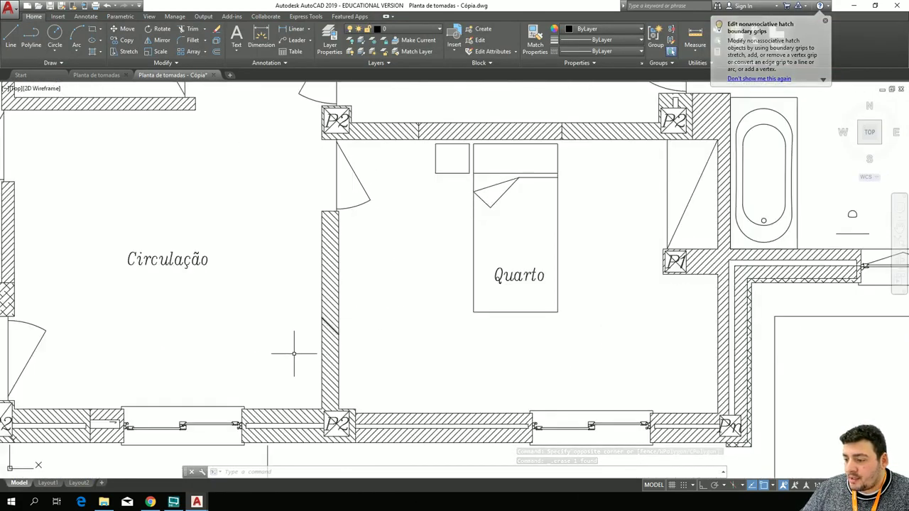
scroll(156, 320, "down", 2)
middle_click_drag(156, 320, 207, 330)
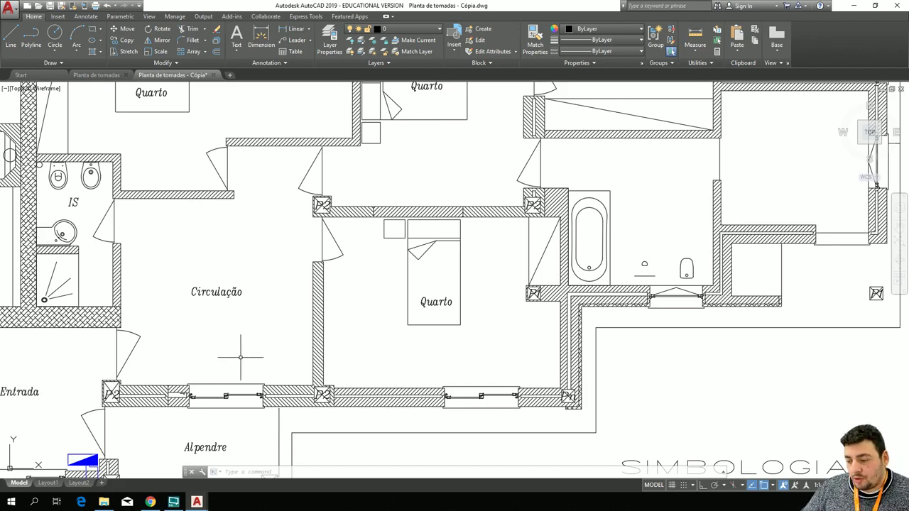
mouse_move(242, 358)
middle_mouse_down()
mouse_move(376, 217)
mouse_move(490, 182)
mouse_move(748, 283)
middle_mouse_up()
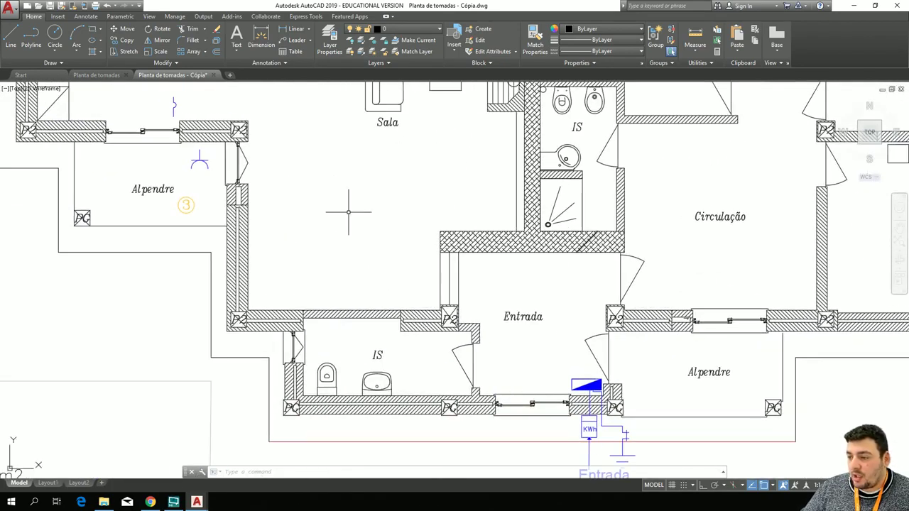
middle_click_drag(282, 200, 363, 321)
scroll(274, 296, "up", 4)
left_click(352, 289)
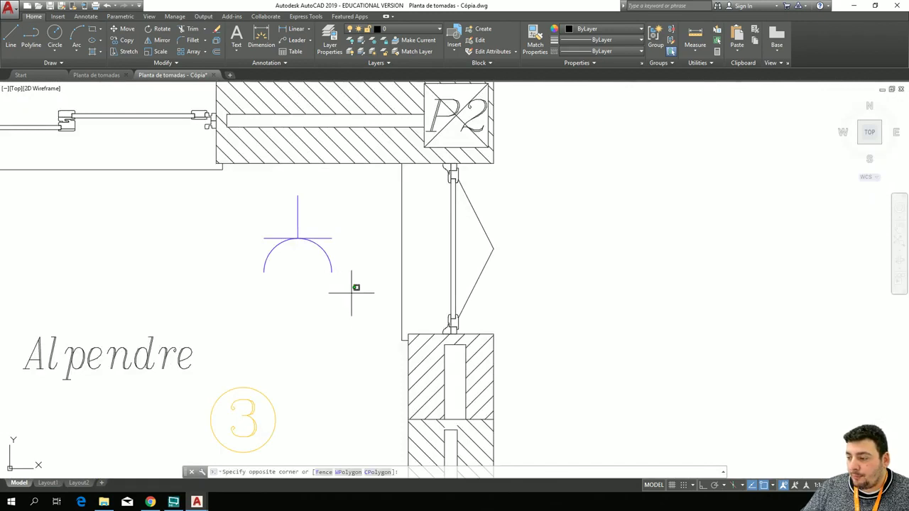
left_click(243, 181)
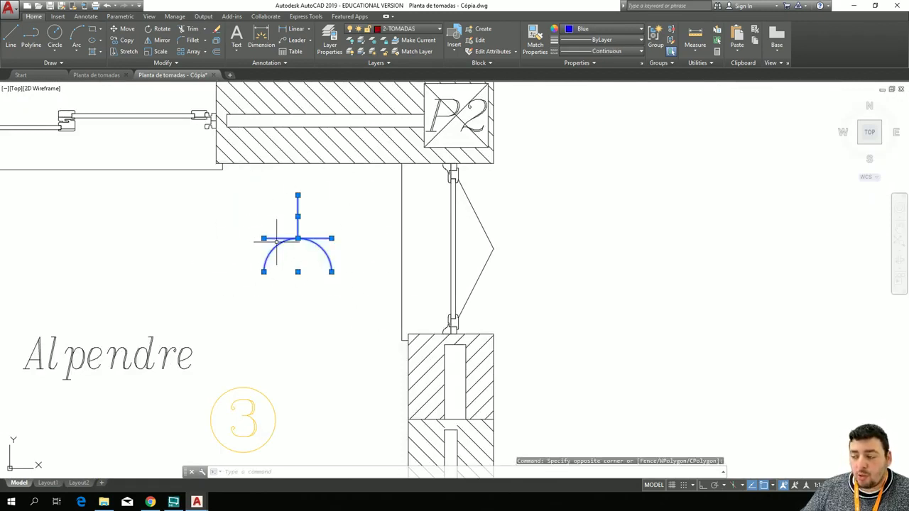
key("ctrl+c")
Paste the socket symbol in the Quarto next to Circulação, between the door and the bedside table.
scroll(320, 300, "down", 5)
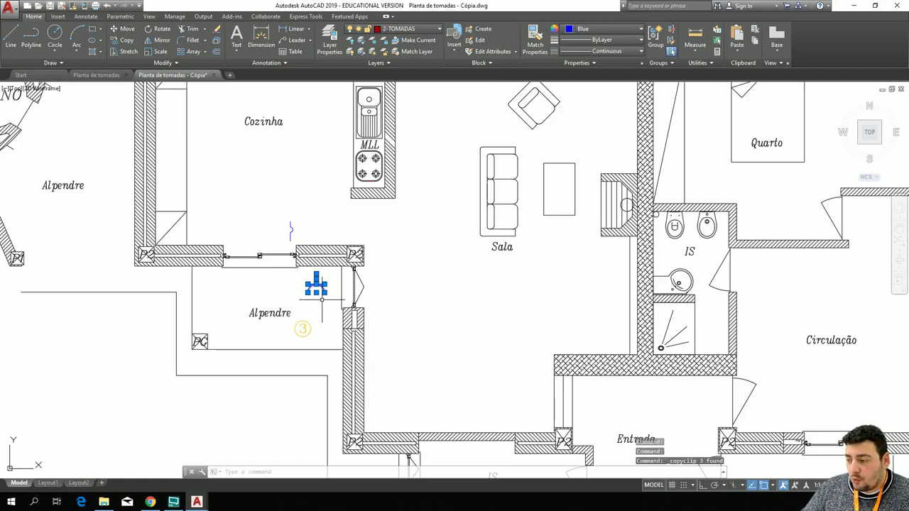
middle_click_drag(485, 315, 35, 213)
key("ctrl+v")
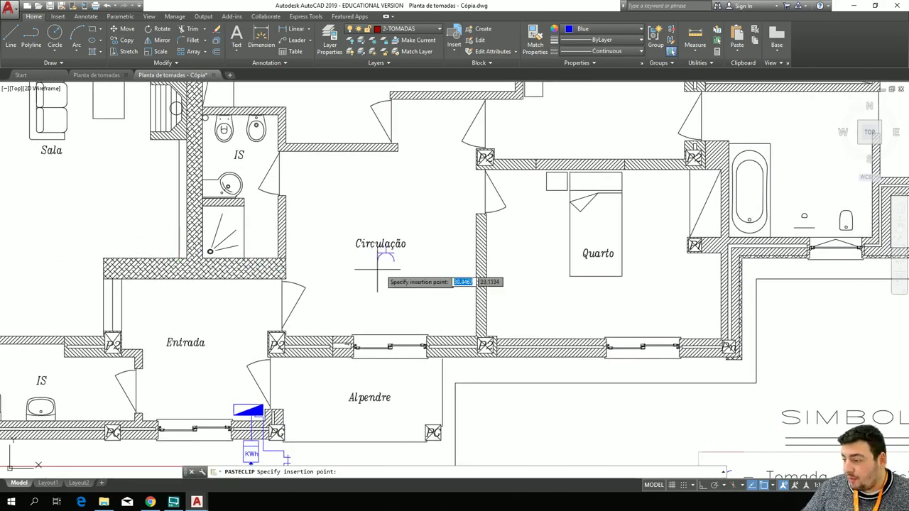
mouse_move(587, 307)
middle_mouse_down()
mouse_move(416, 328)
mouse_move(398, 355)
mouse_move(436, 295)
mouse_move(400, 360)
middle_mouse_up()
scroll(400, 359, "up", 2)
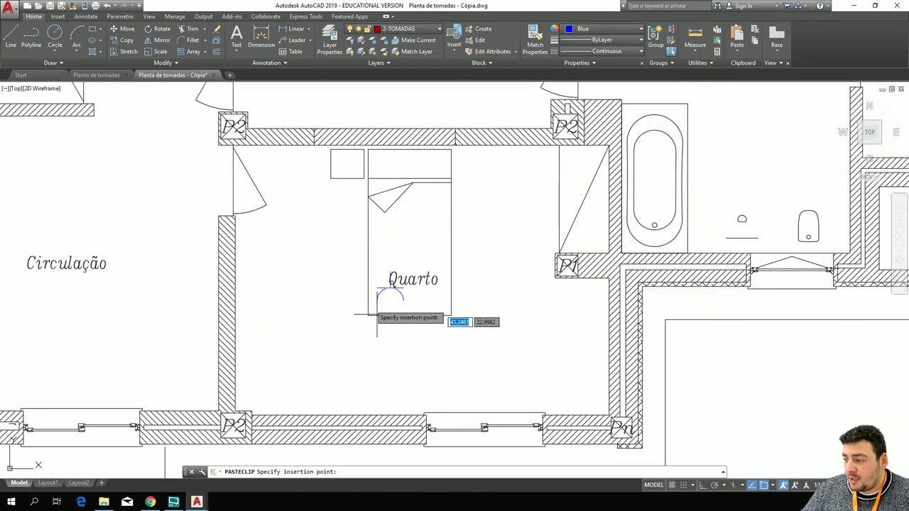
left_click(297, 199)
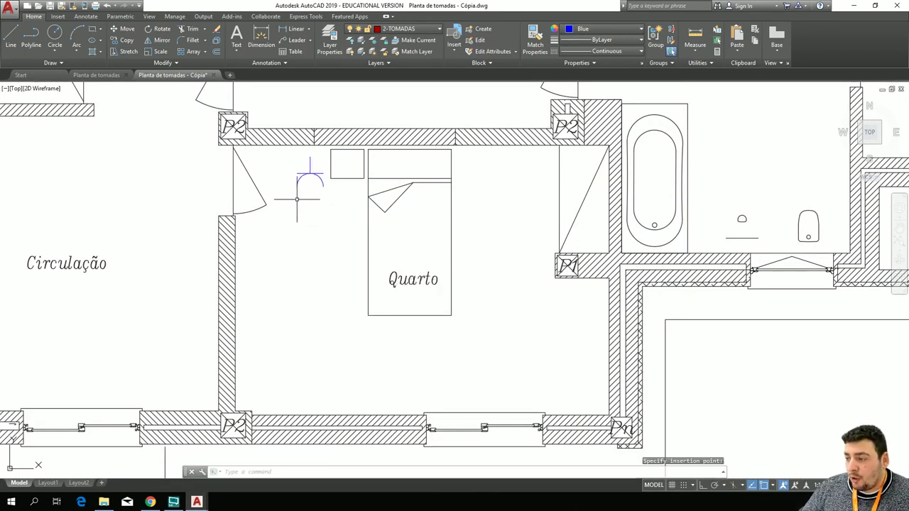
Paste three more socket symbols in the same Quarto: beside the bed's other side and near both corners of the window wall.
key("ctrl+v")
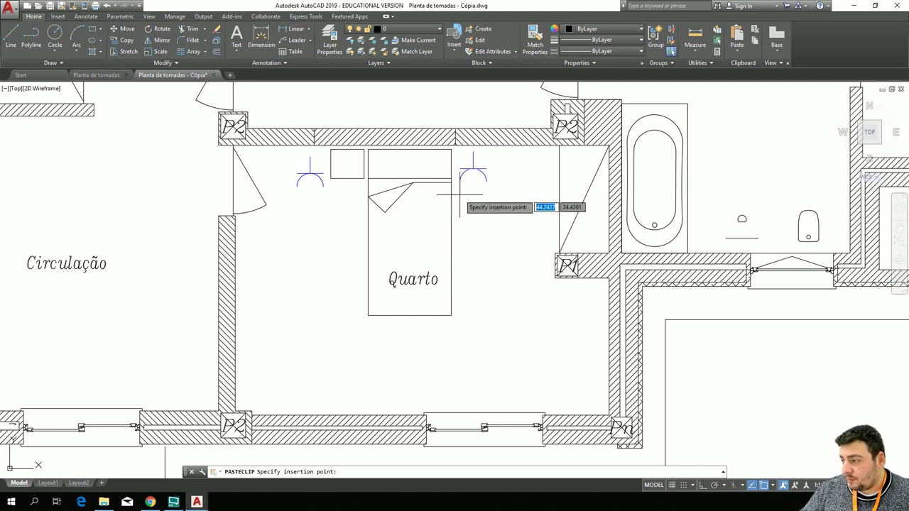
left_click(460, 194)
key("ctrl+v")
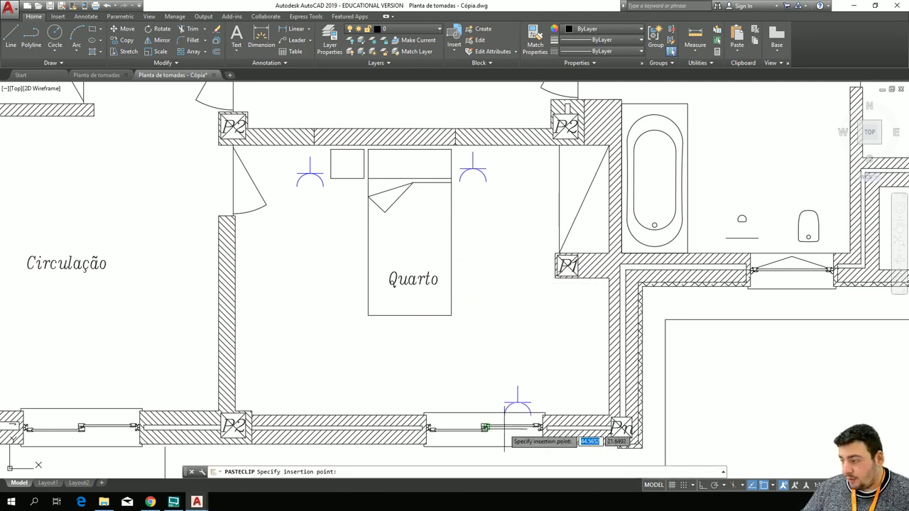
left_click(278, 409)
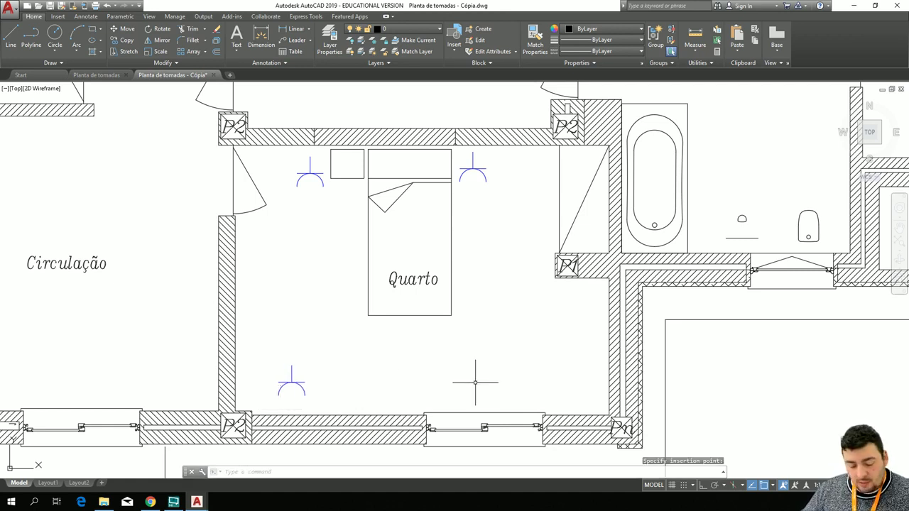
key("ctrl+v")
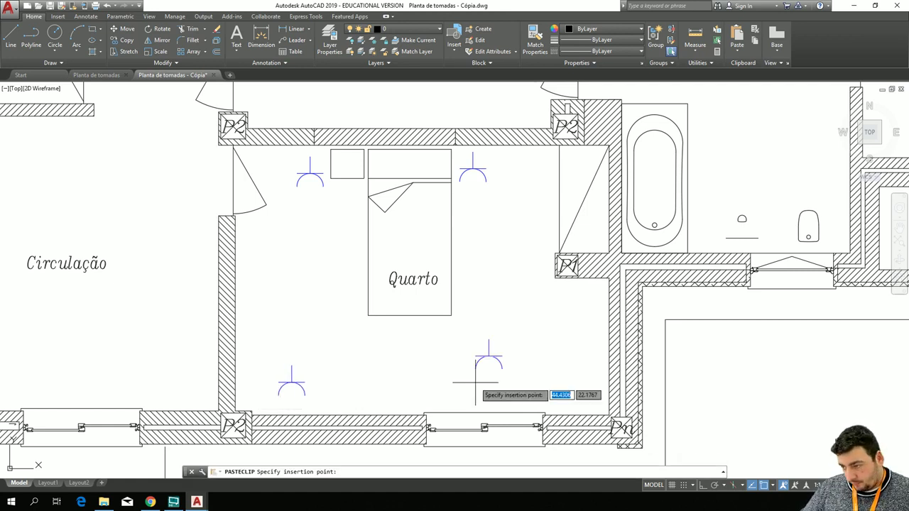
left_click(548, 399)
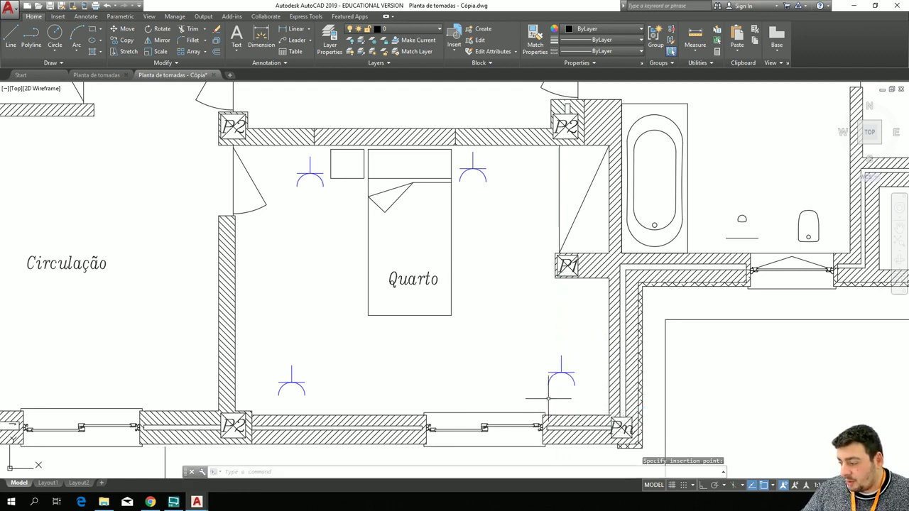
Rotate the socket symbol near pillar Pn by 180 degrees about its centre so that its stem points to the window wall.
left_click(588, 393)
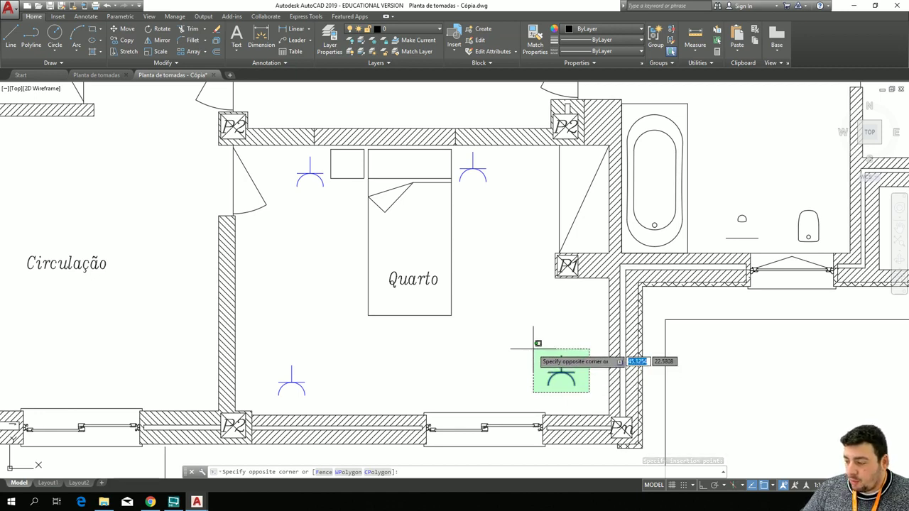
left_click(533, 350)
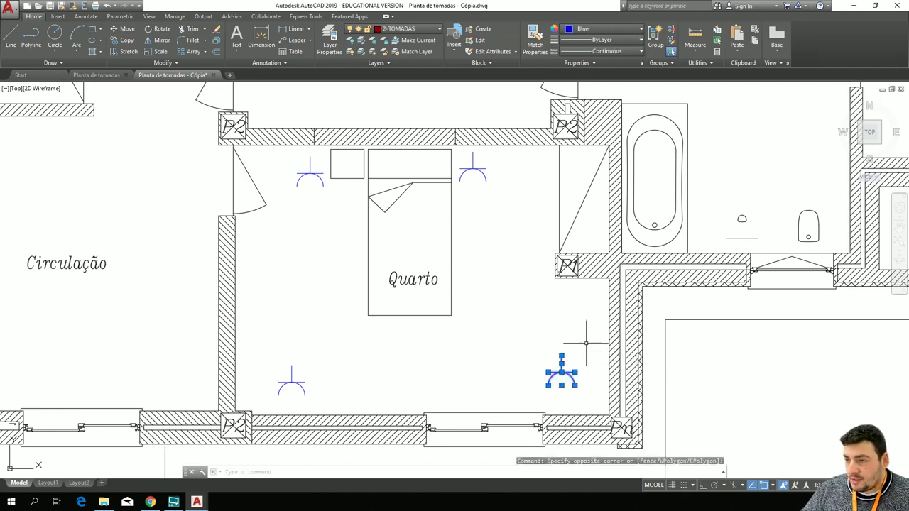
left_click(155, 30)
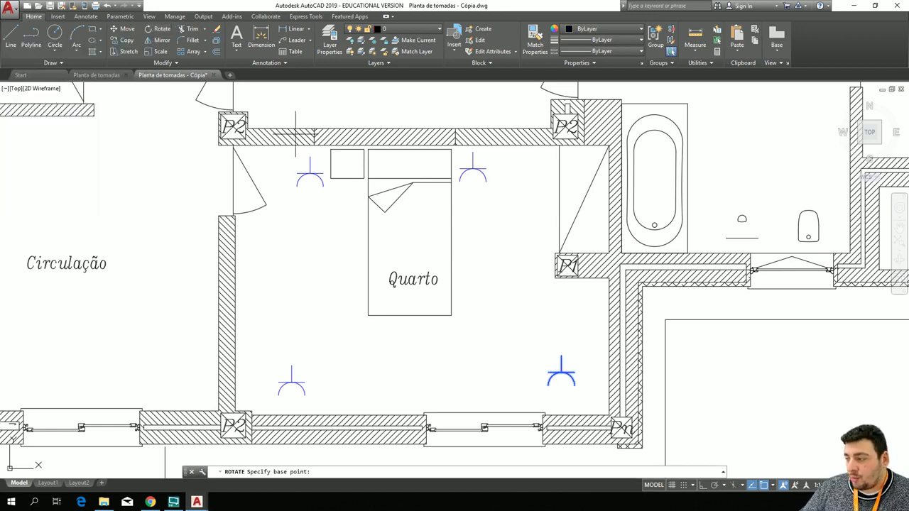
left_click(561, 373)
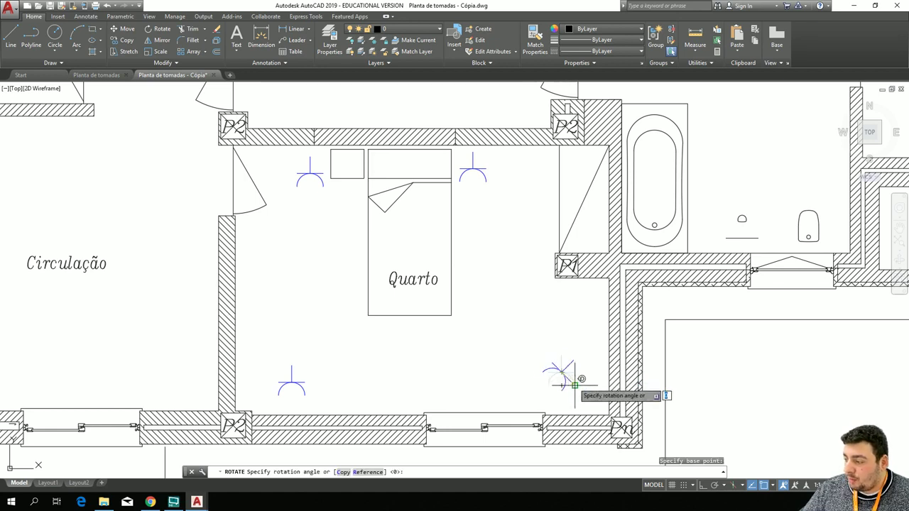
left_click(518, 370)
Complete the 180-degree rotation of the socket near pillar Pn and shift it slightly toward the window wall.
left_click(600, 390)
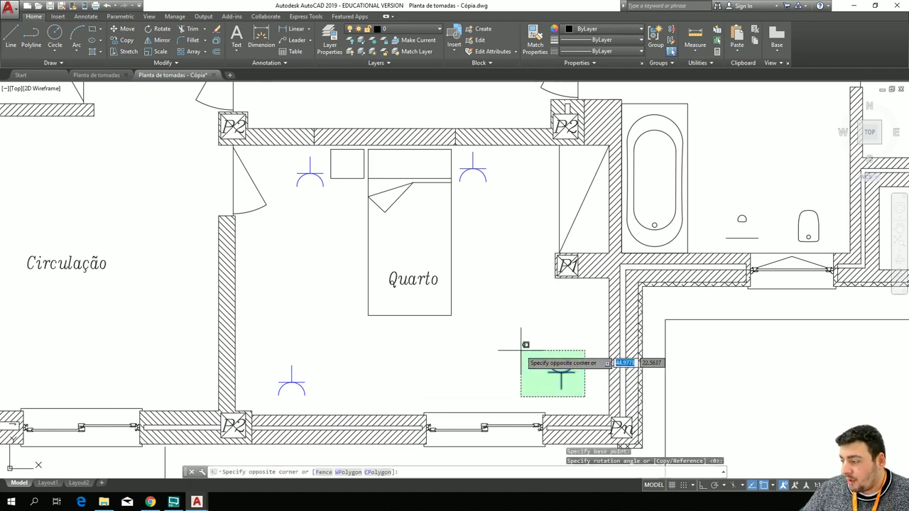
left_click(523, 346)
key("Escape")
key("Escape")
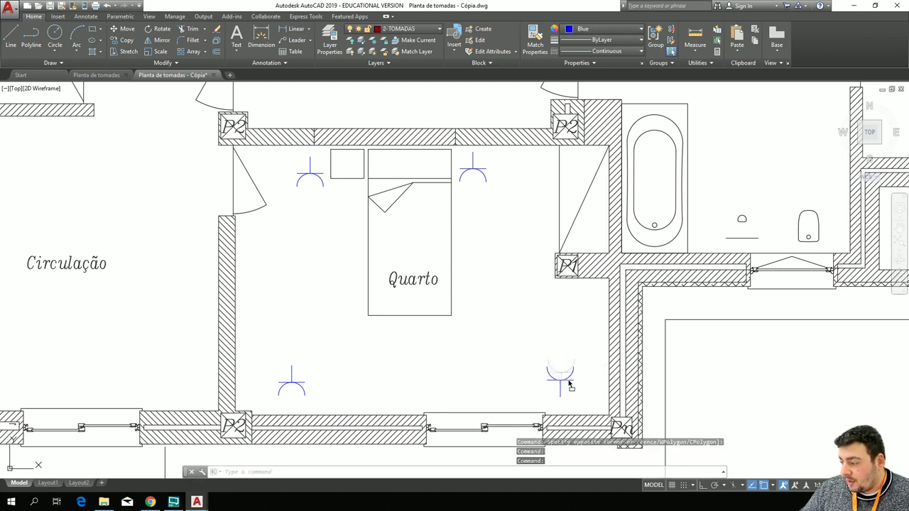
Rotate the socket near pillar P2 on the Quarto's window wall by about 180 degrees about its centre so its stem points to that wall.
left_click(329, 403)
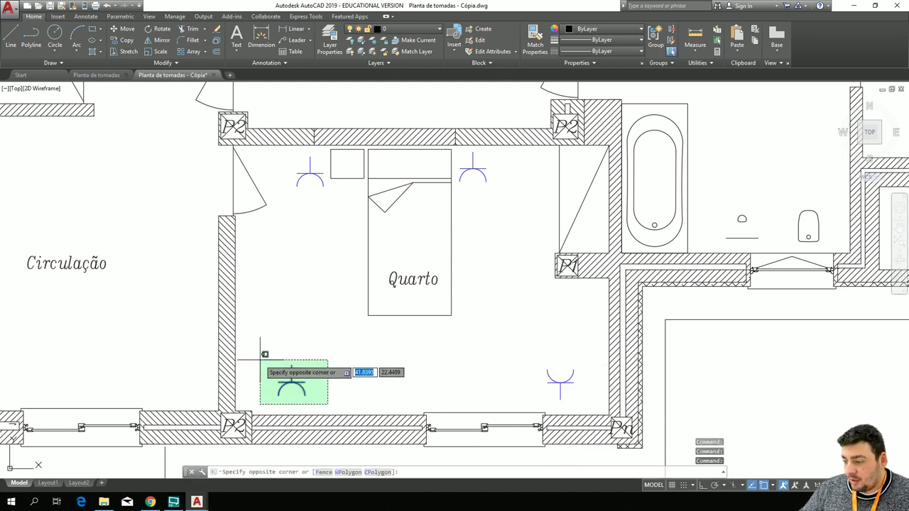
left_click(261, 362)
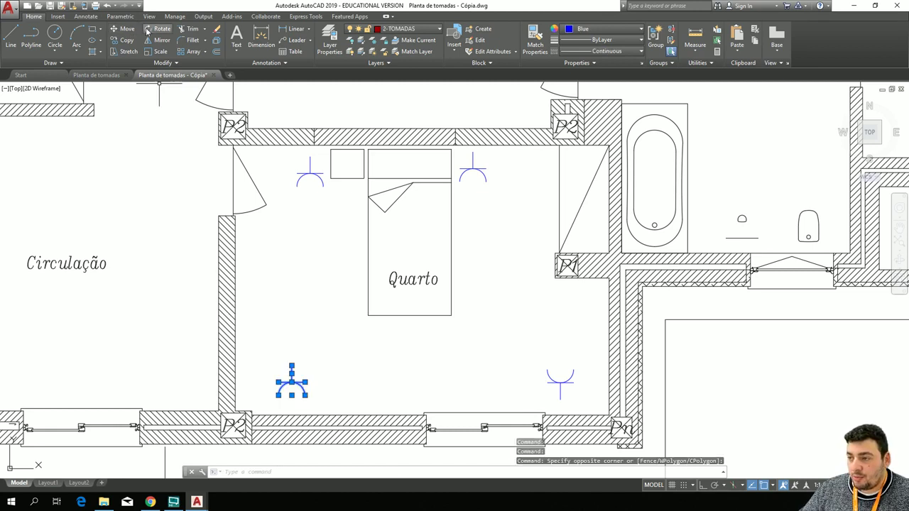
left_click(147, 30)
left_click(291, 382)
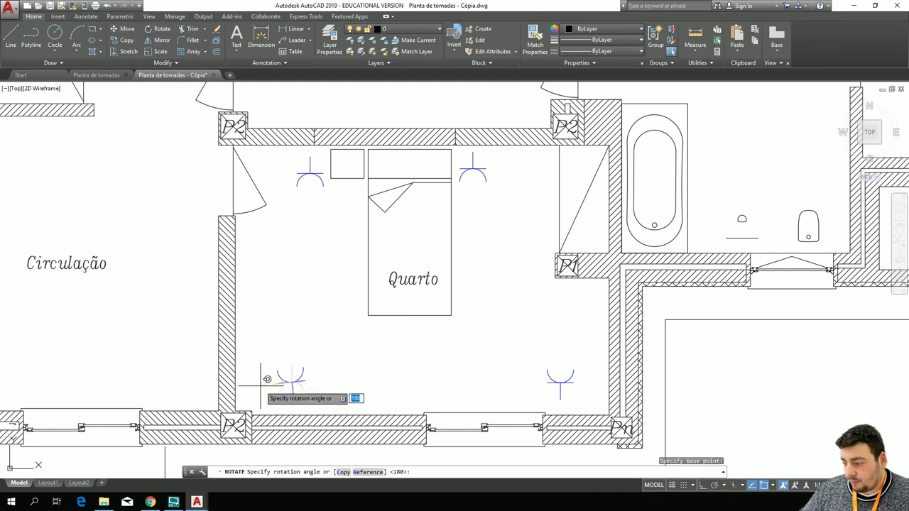
left_click(263, 382)
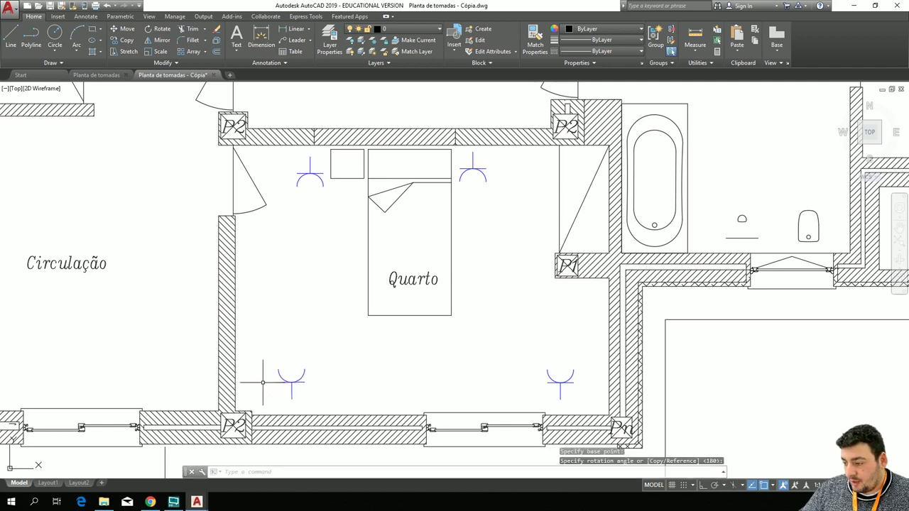
Shift the rotated socket near pillar P2 slightly away from the Circulação wall.
left_click(336, 397)
left_click(267, 359)
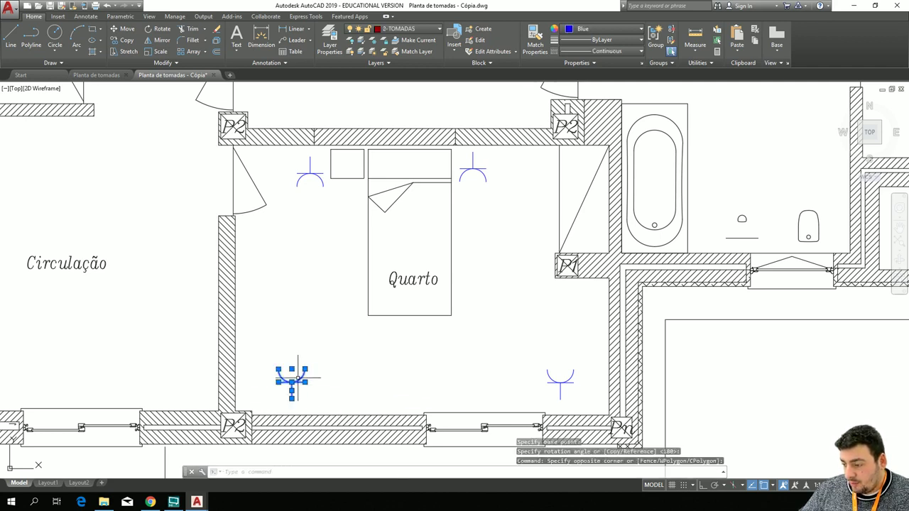
key("Escape")
key("Escape")
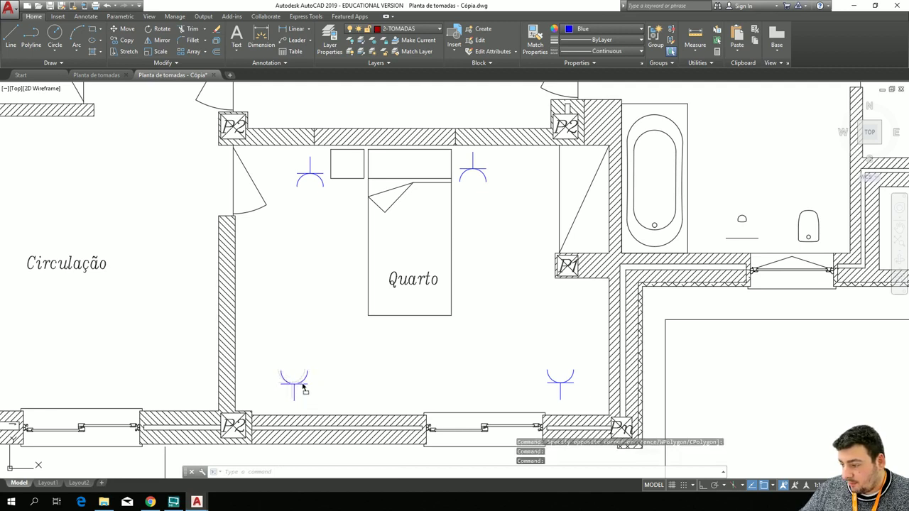
key("Escape")
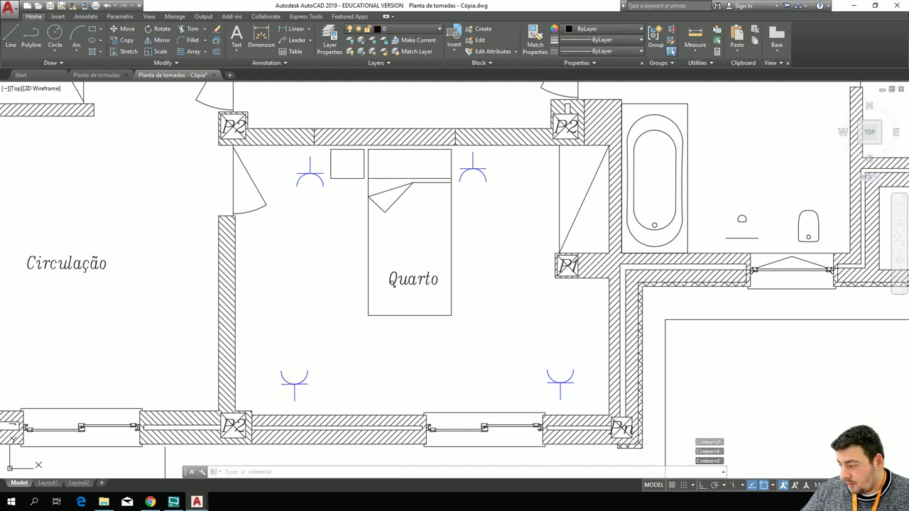
Turn on Ortho mode and adjust the socket near pillar P2 until it is level with the one near pillar Pn.
left_click(706, 486)
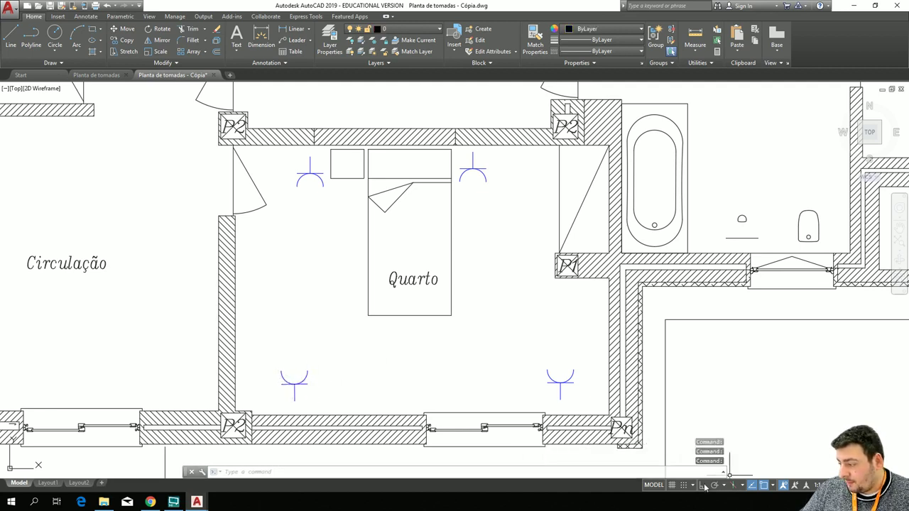
left_click(319, 400)
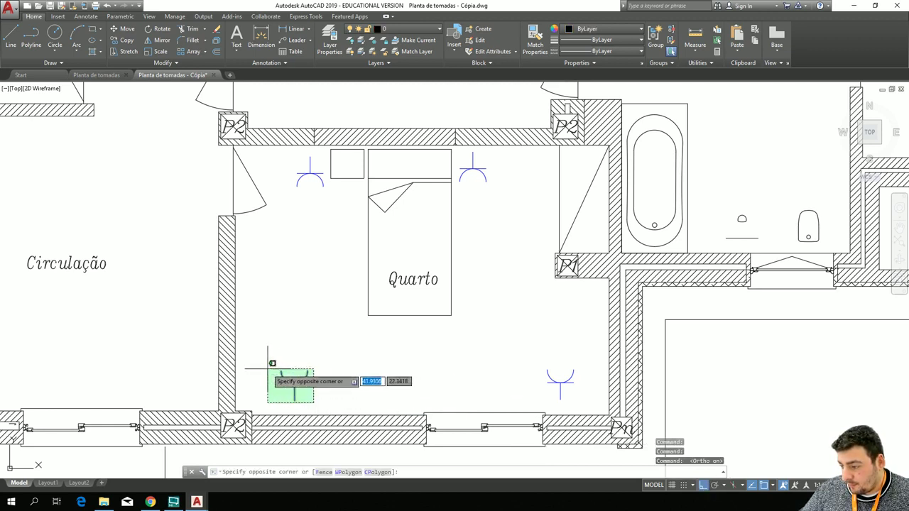
left_click(252, 352)
key("Escape")
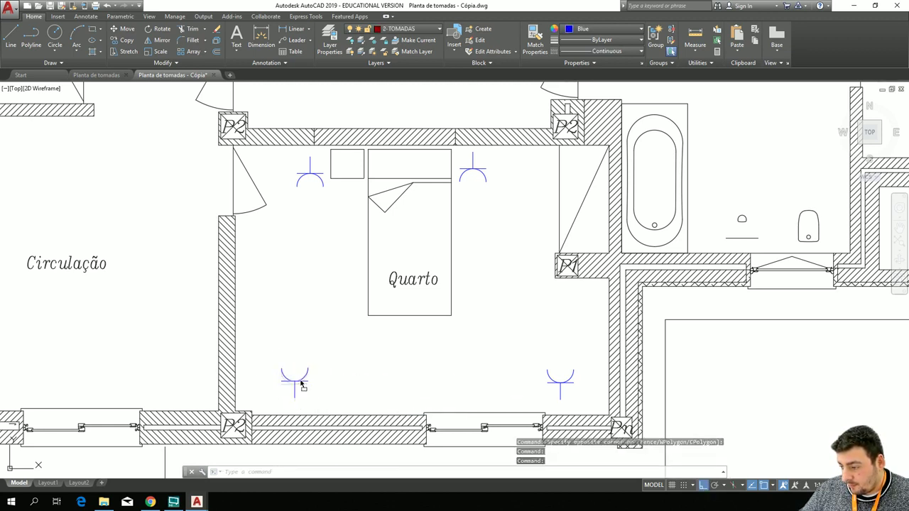
left_click(319, 399)
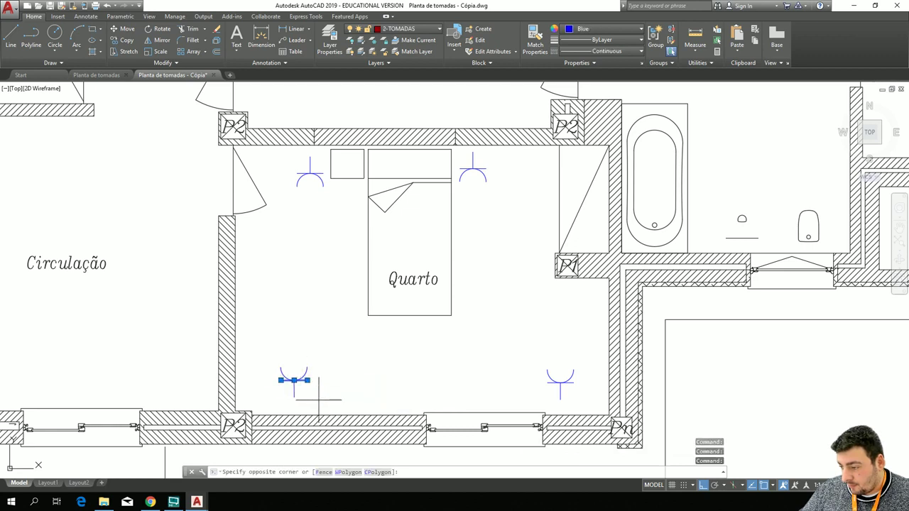
left_click(284, 367)
key("Escape")
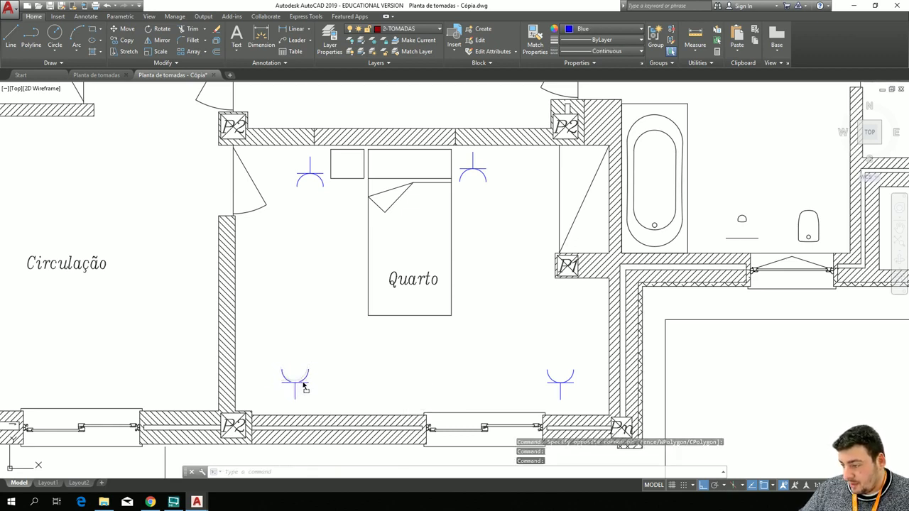
key("Escape")
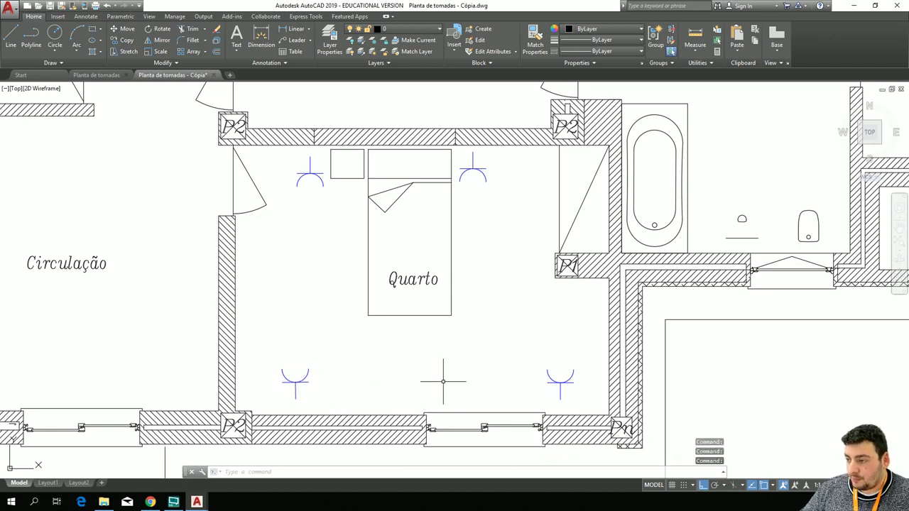
Copy the Quarto's window-wall socket near pillar P2 and paste it in Circulação beside the Entrada door, stem toward the window wall.
scroll(236, 367, "down", 2)
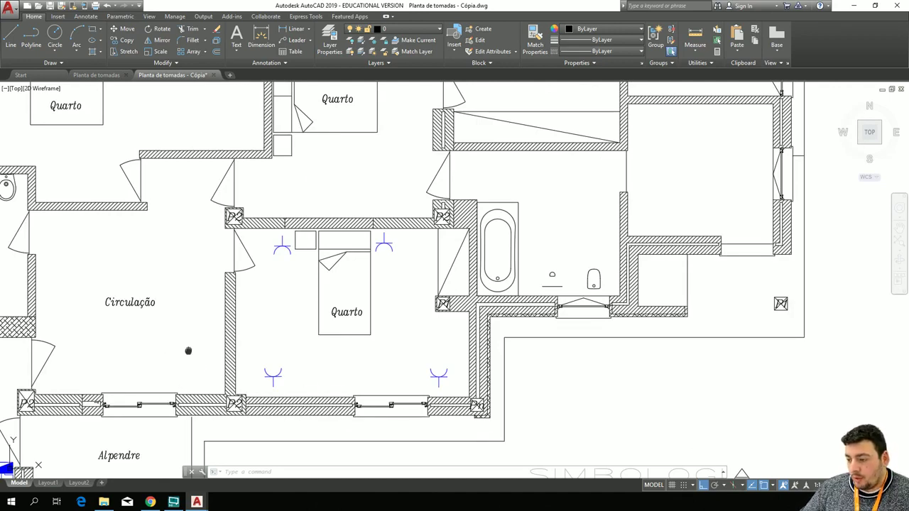
mouse_move(189, 351)
middle_mouse_down()
mouse_move(325, 286)
mouse_move(285, 297)
mouse_move(292, 284)
middle_mouse_up()
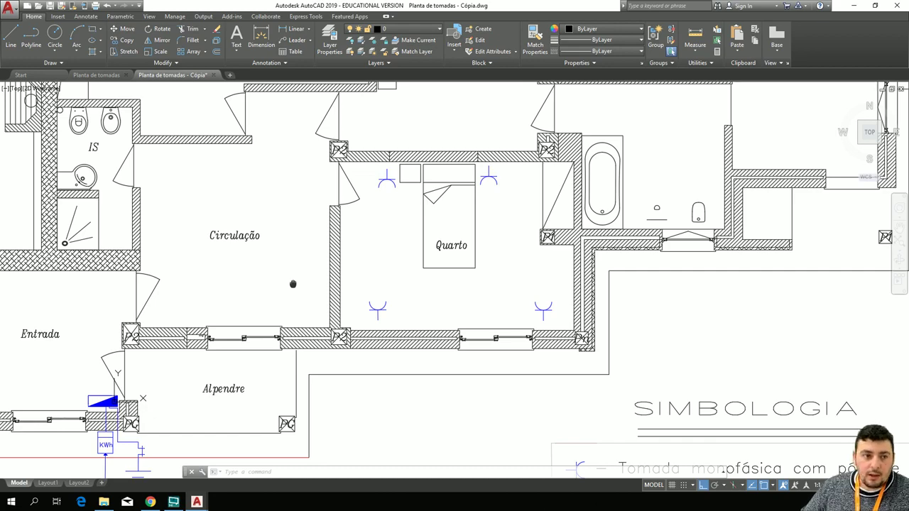
middle_click_drag(293, 284, 257, 271)
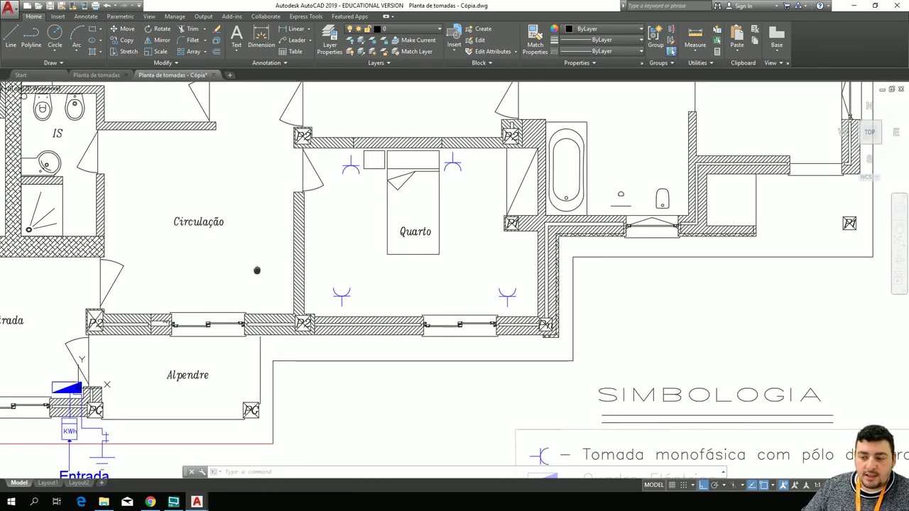
scroll(364, 291, "up", 2)
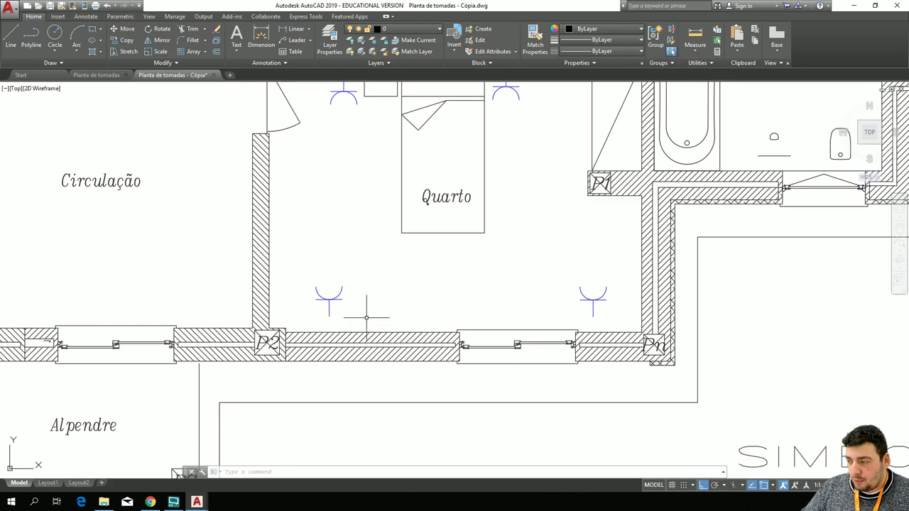
left_click(367, 317)
left_click(305, 283)
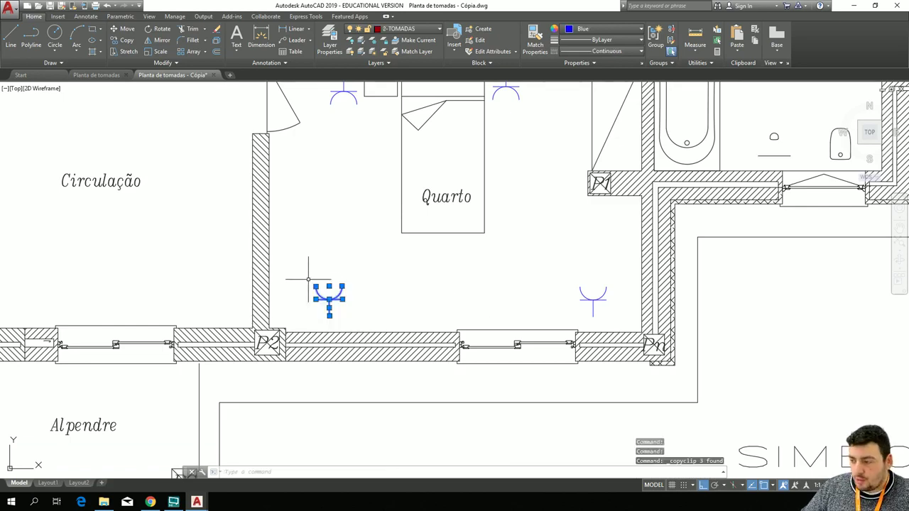
key("ctrl+c")
key("ctrl+v")
mouse_move(142, 257)
middle_mouse_down()
mouse_move(418, 201)
mouse_move(435, 222)
middle_mouse_up()
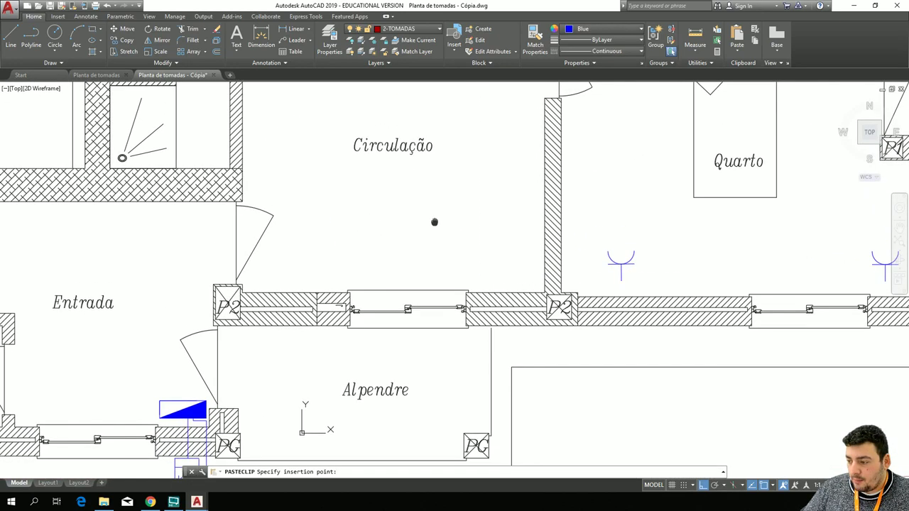
left_click(282, 282)
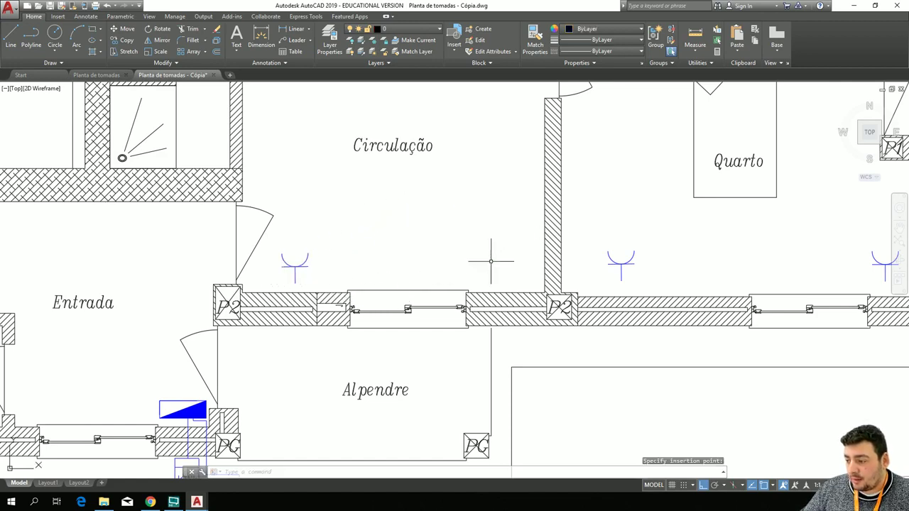
Paste another socket symbol in Circulação, in front of the wall shared with the Quarto, just below the bedroom door.
key("ctrl+shift+v")
mouse_move(472, 188)
middle_mouse_down()
mouse_move(254, 298)
mouse_move(249, 322)
mouse_move(253, 308)
middle_mouse_up()
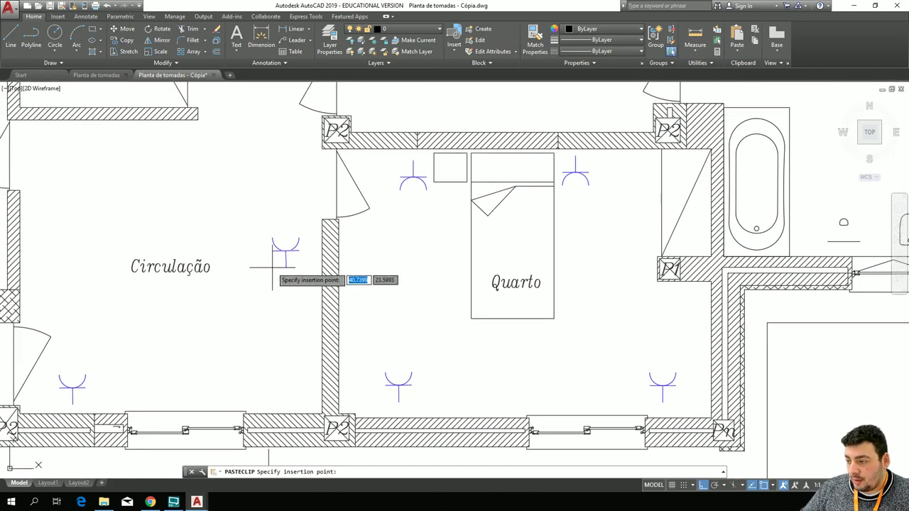
left_click(276, 276)
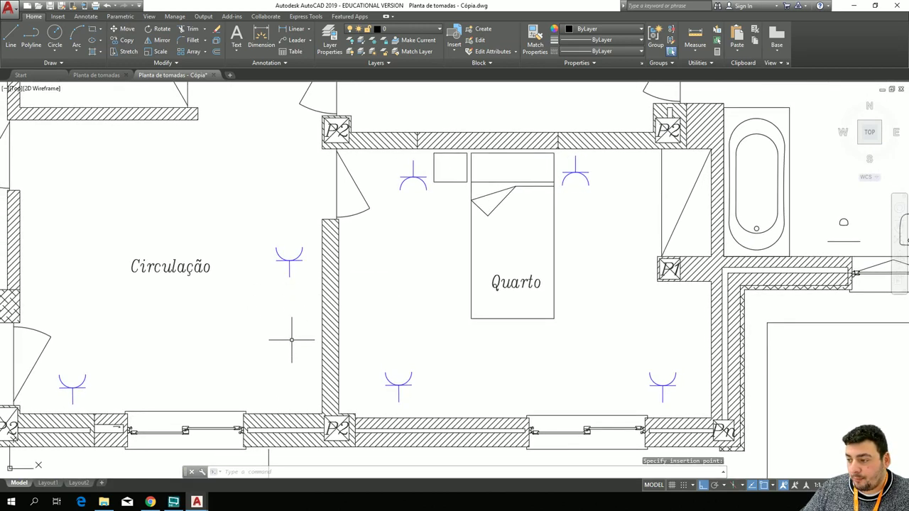
Rotate the new Circulação socket by 90 degrees about its centre so that its stem points to the Quarto wall.
left_click(307, 284)
left_click(253, 228)
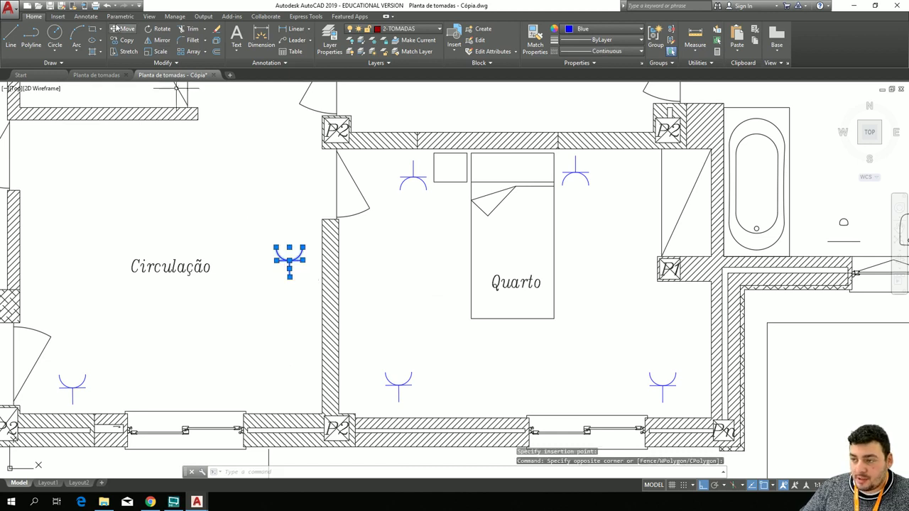
left_click(156, 28)
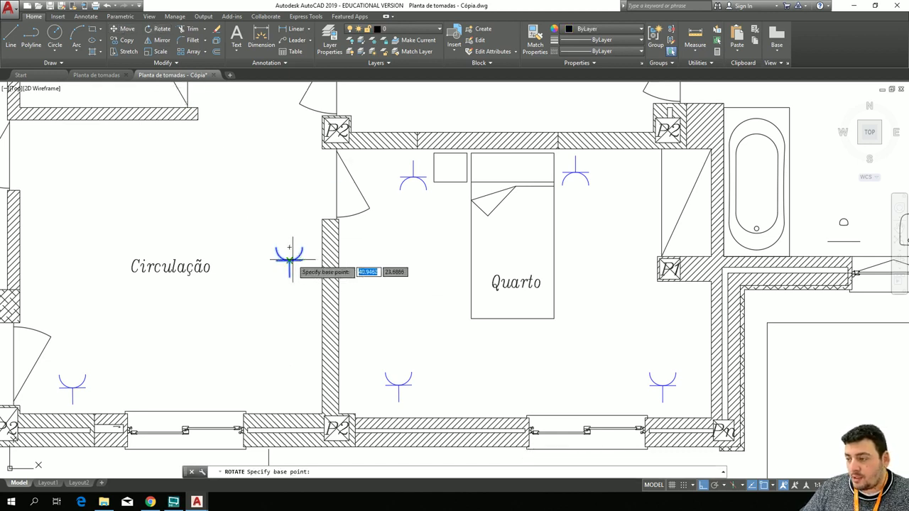
left_click(291, 260)
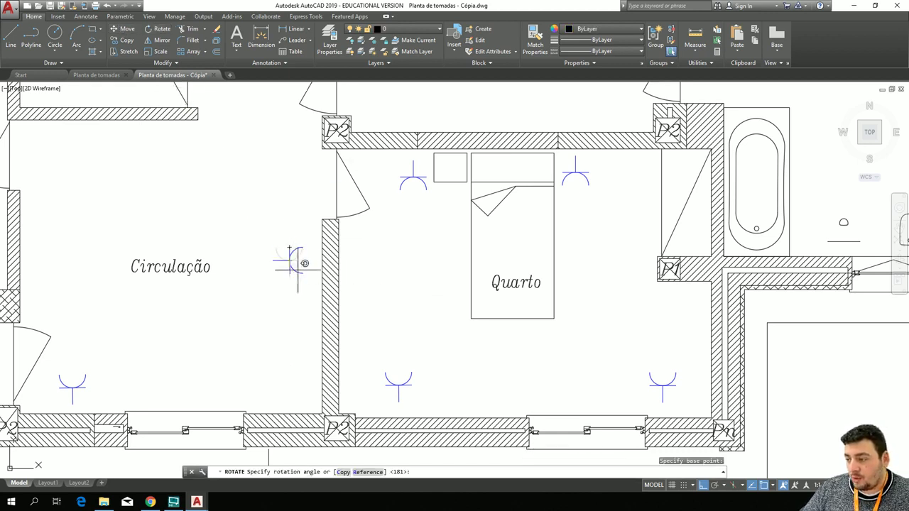
left_click(291, 235)
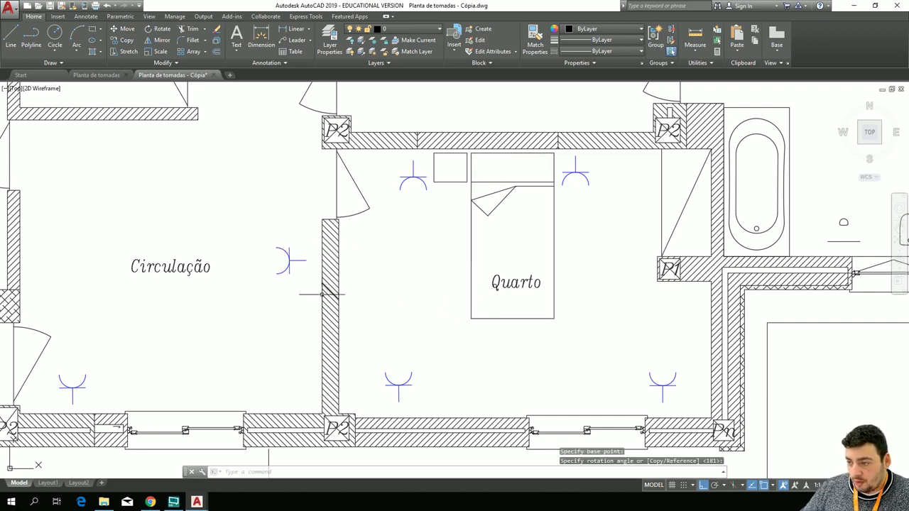
Make -TOMADAS the current layer for drawing the circuit lines.
scroll(242, 299, "down", 2)
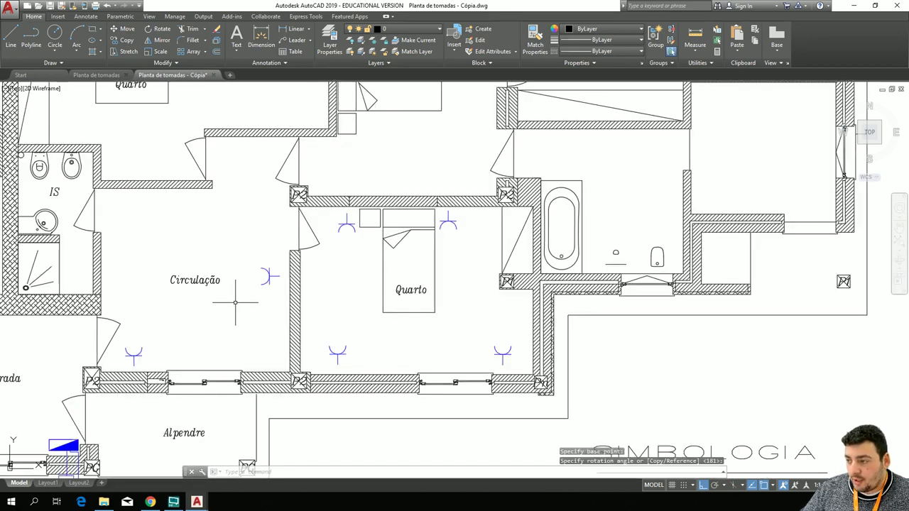
left_click(16, 39)
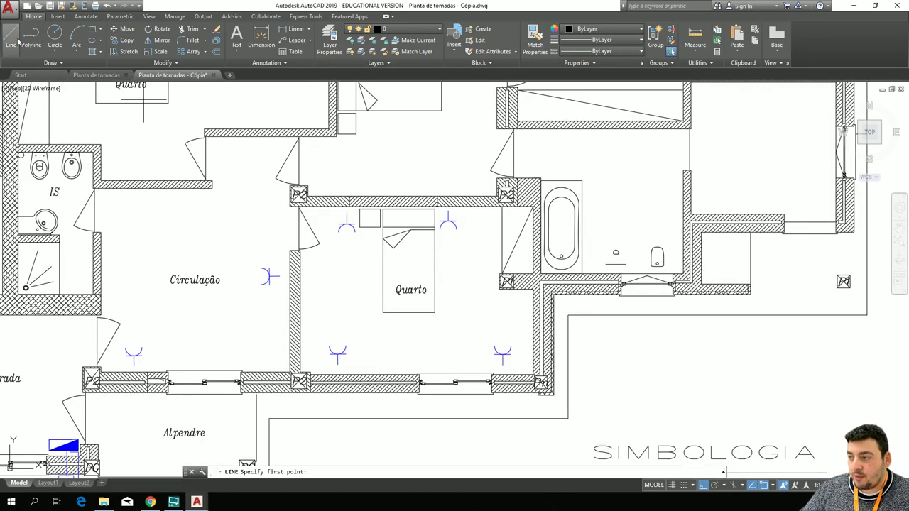
left_click(615, 33)
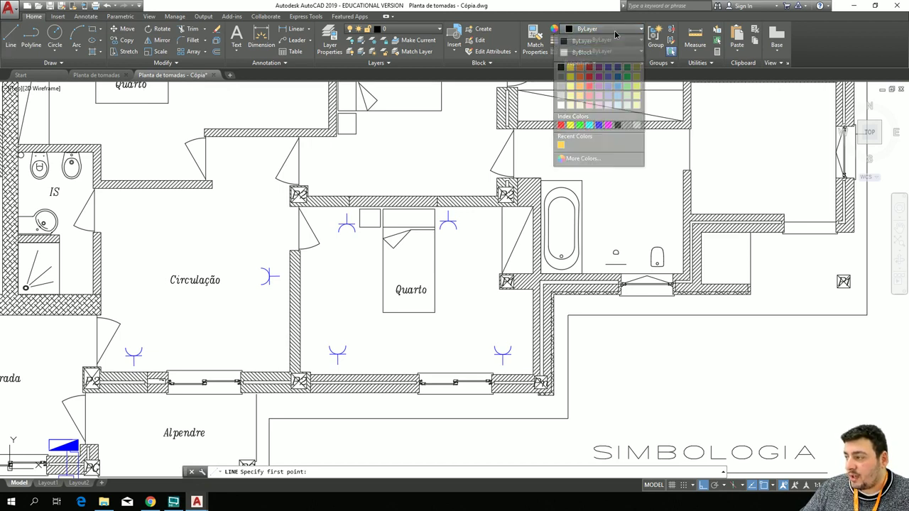
left_click(414, 31)
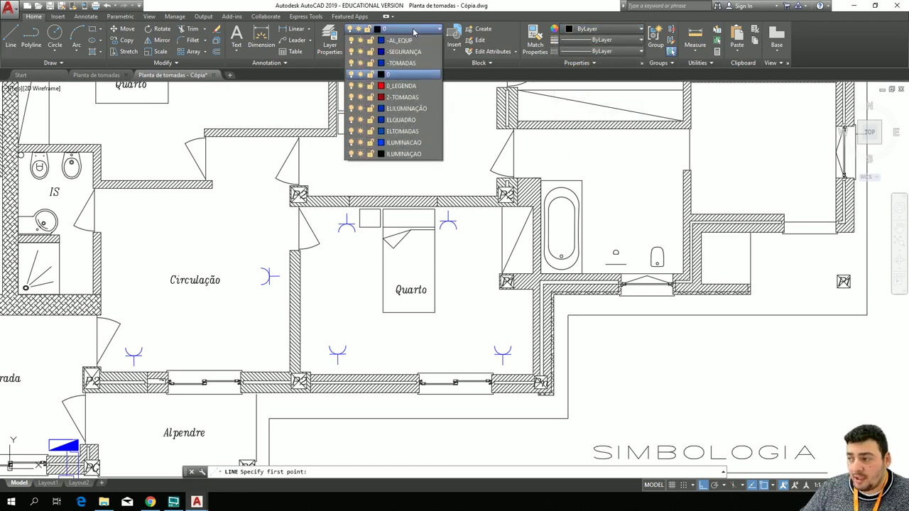
left_click(409, 66)
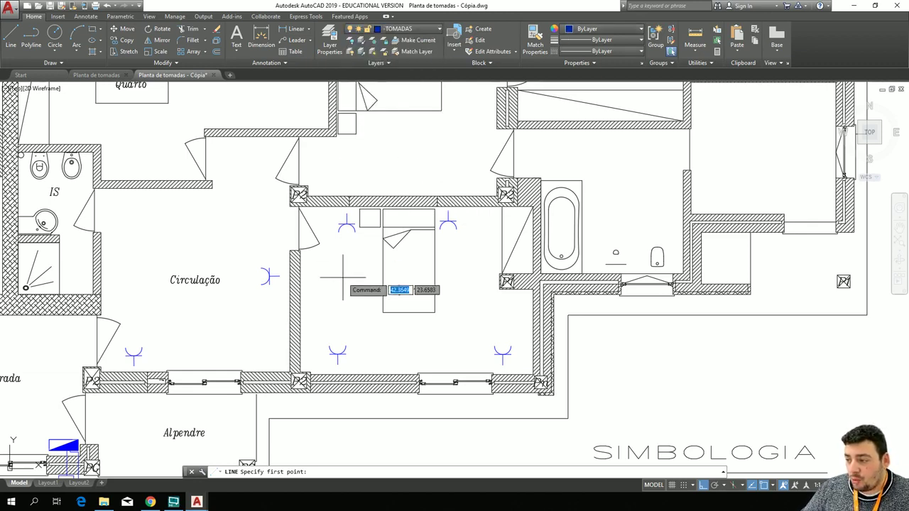
Draw the circuit line from the Circulação socket's stem up and across the Quarto's headboard wall, past the first bedside socket to just short of the second.
scroll(343, 277, "up", 4)
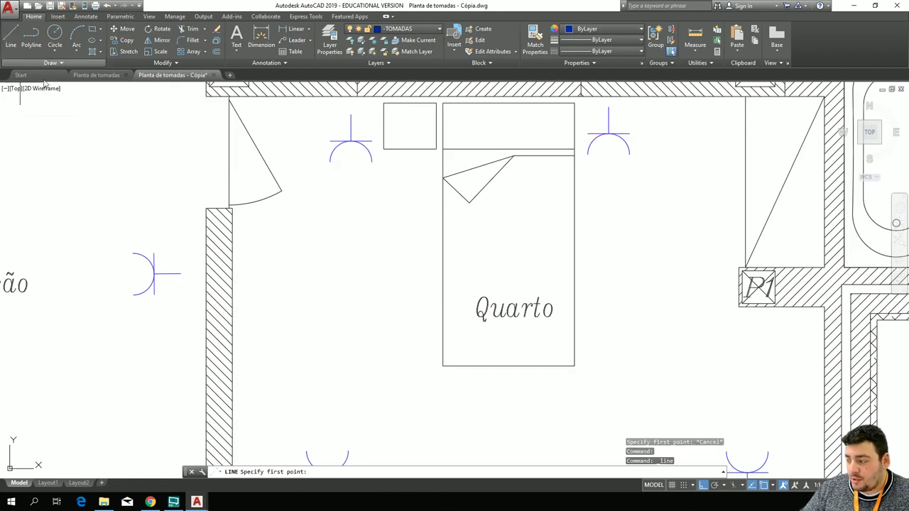
left_click(181, 273)
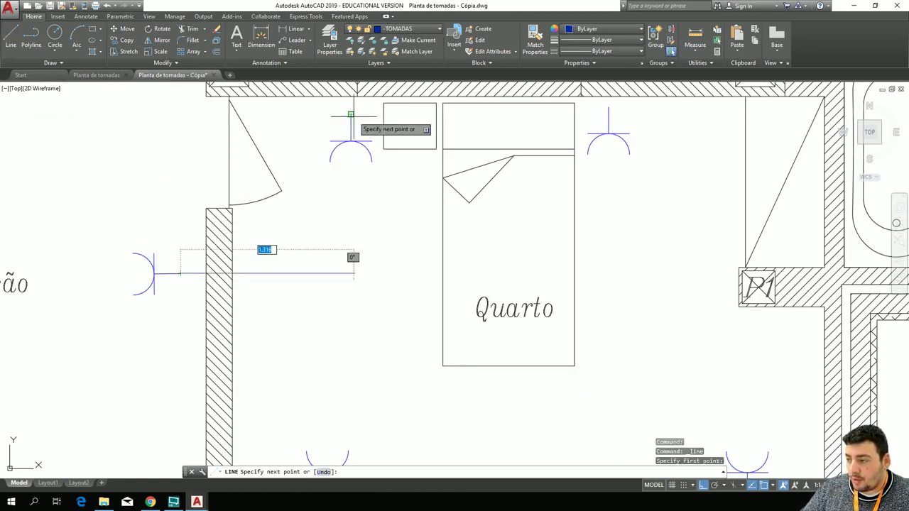
left_click(181, 113)
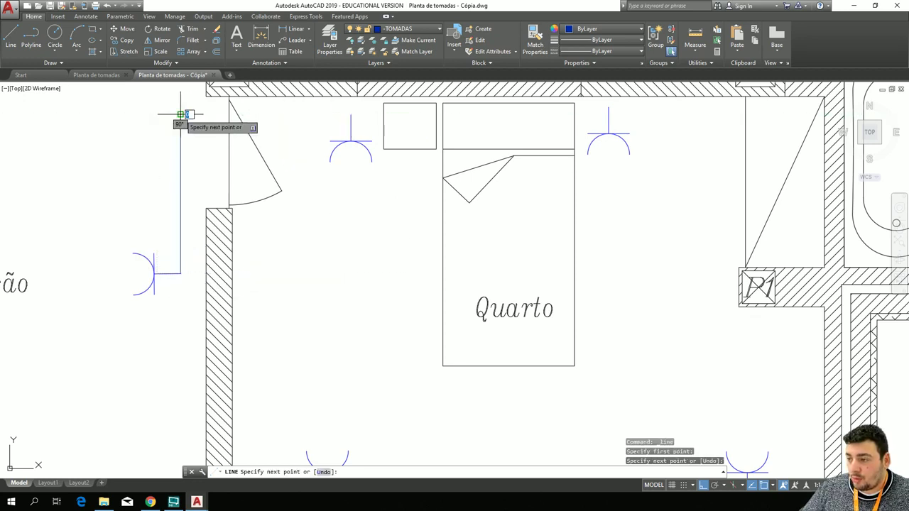
left_click(350, 114)
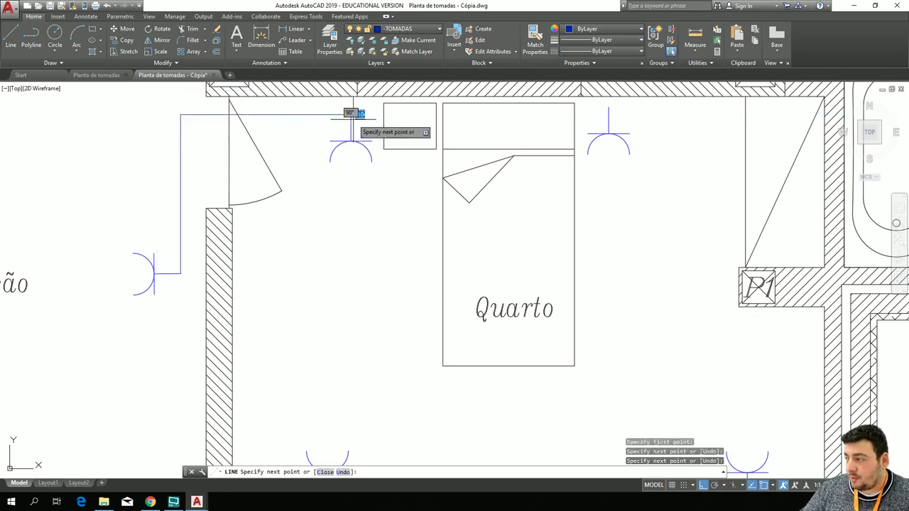
left_click(595, 119)
key("Escape")
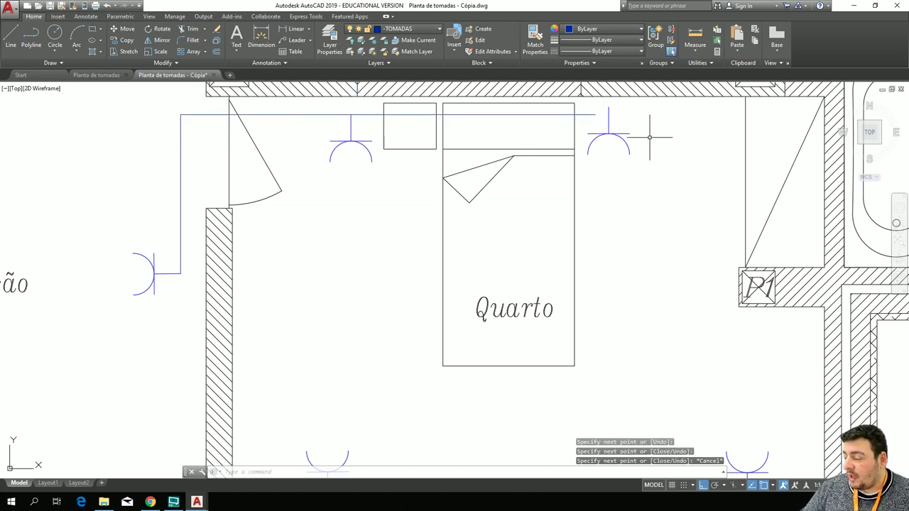
Move the socket on the wardrobe side of the Quarto bed slightly down so its stem sits clear below the circuit line.
scroll(650, 137, "up", 3)
left_click(447, 260)
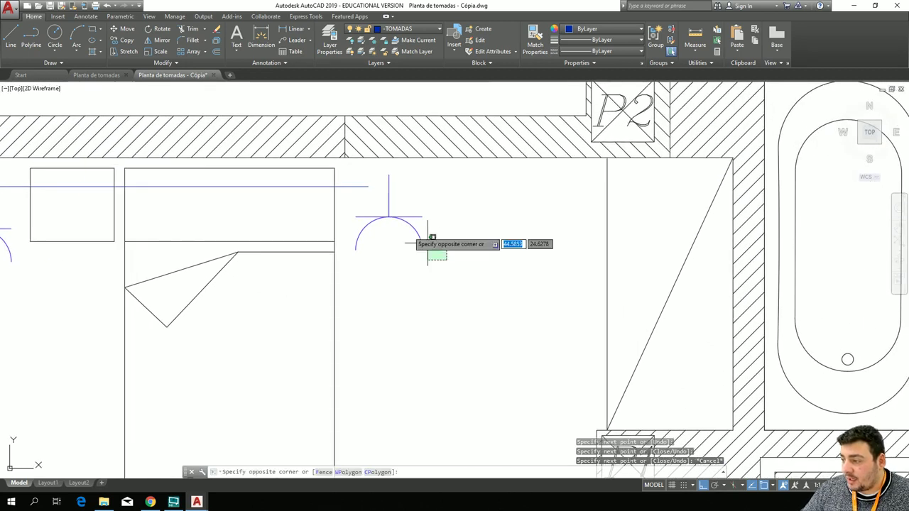
left_click(377, 201)
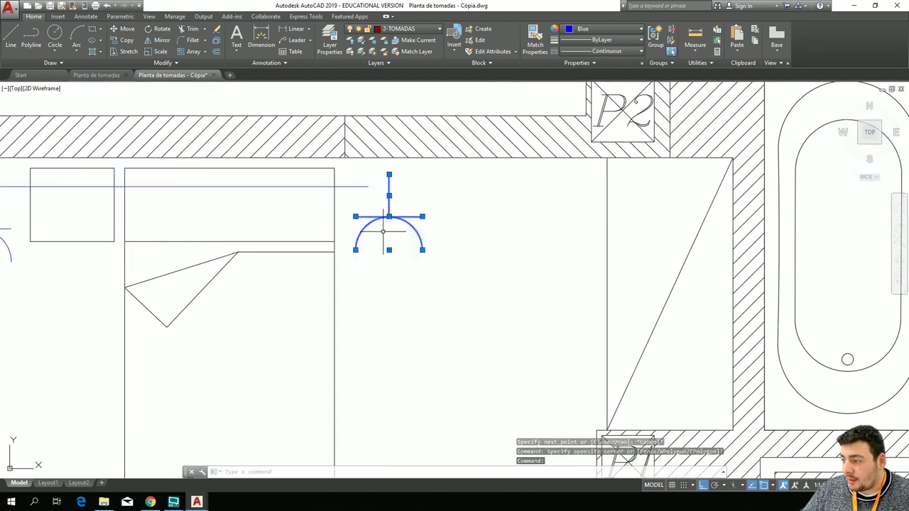
left_click_drag(384, 231, 383, 239)
Extend the headboard-wall circuit line straight from its end past the second bedside socket toward the wardrobe.
left_click(10, 36)
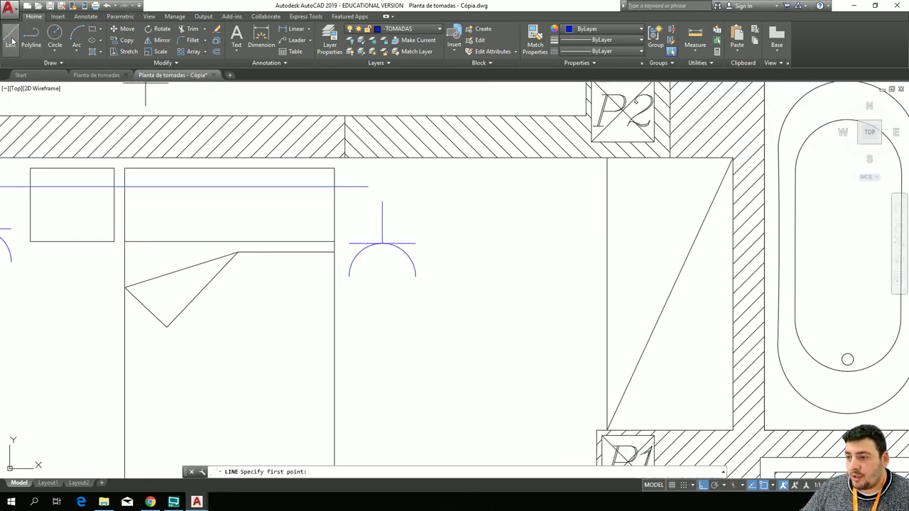
left_click(367, 186)
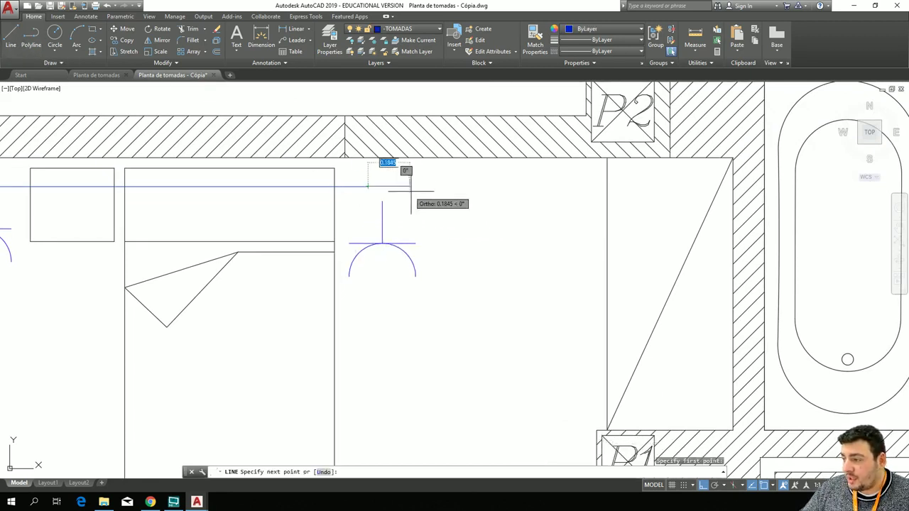
left_click(463, 186)
key("Escape")
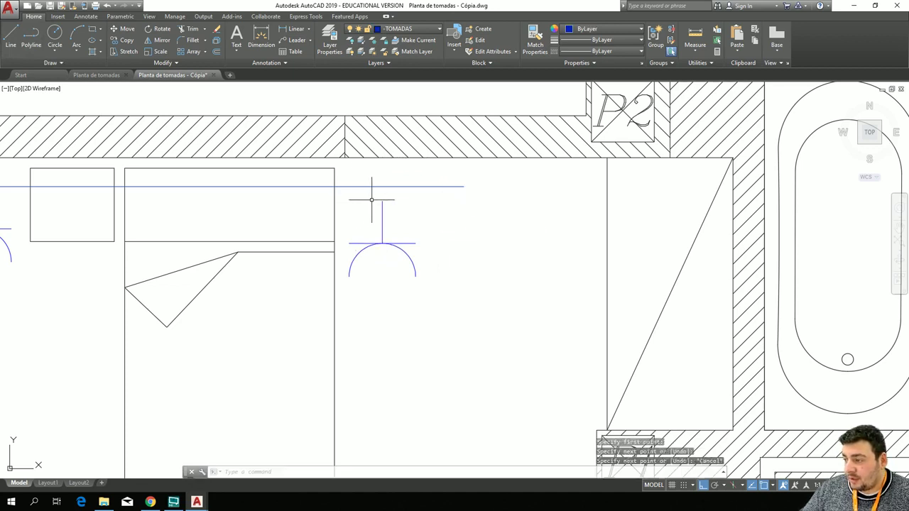
Try to join the second bedside socket's stem to the circuit line, and erase the diagonal segment drawn.
left_click(11, 37)
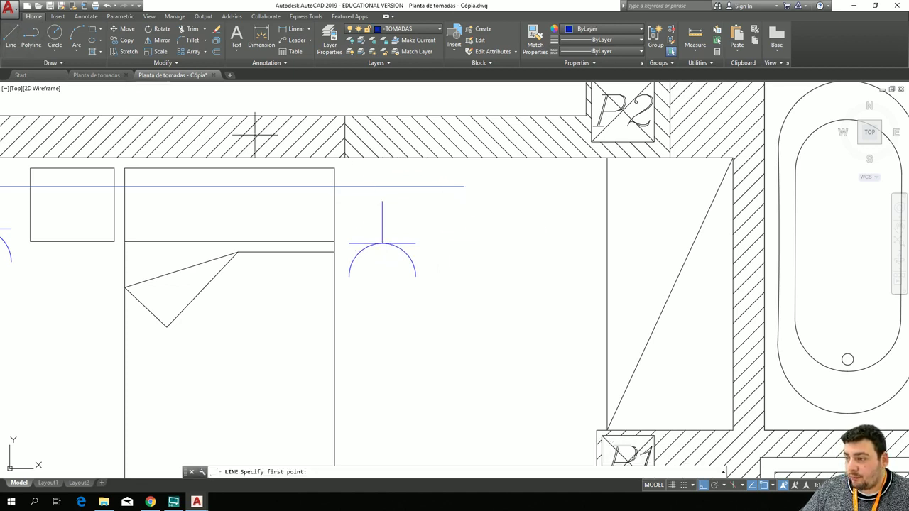
left_click(368, 186)
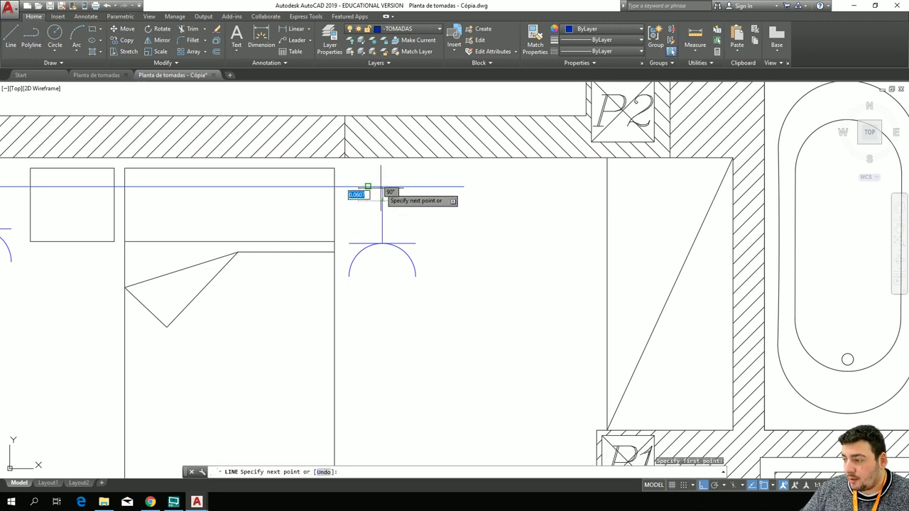
scroll(382, 188, "up", 5)
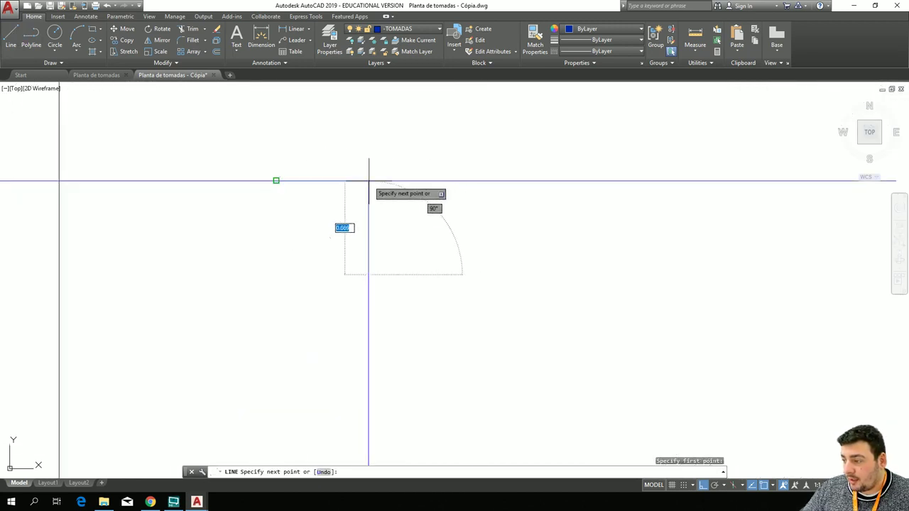
left_click(369, 180)
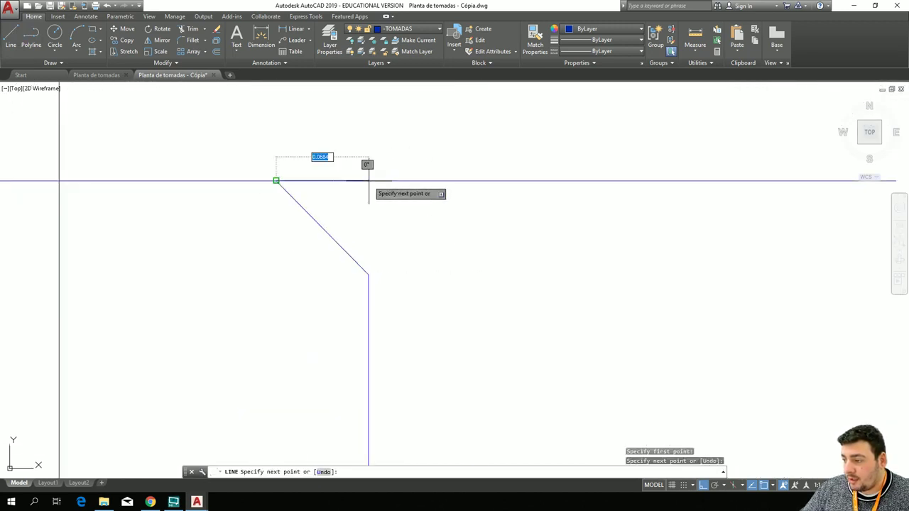
key("Escape")
left_click(291, 191)
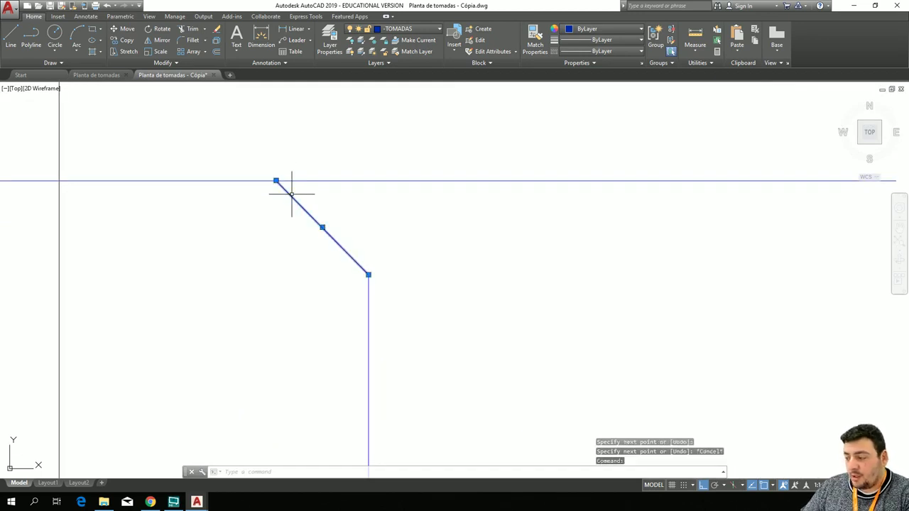
key("Delete")
Turn Ortho off and draw a short vertical line from the second bedside socket's stem up to the circuit line.
left_click(702, 485)
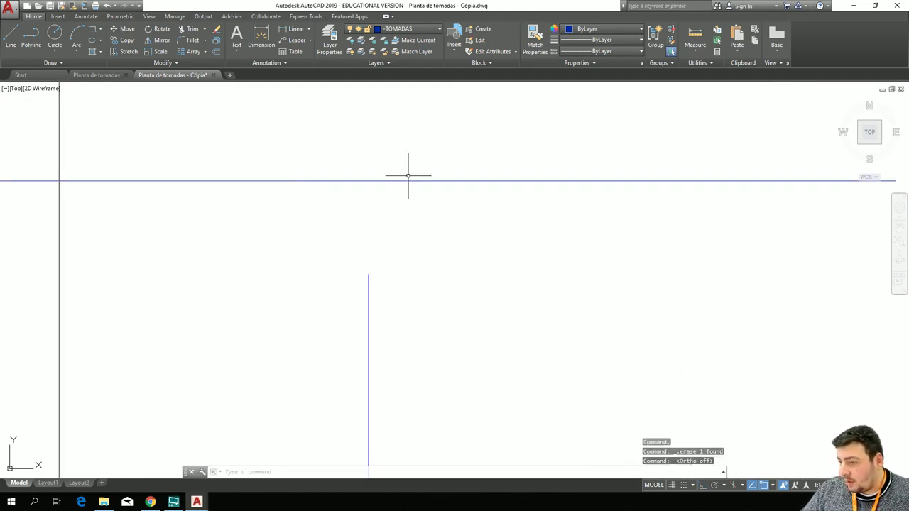
left_click(11, 37)
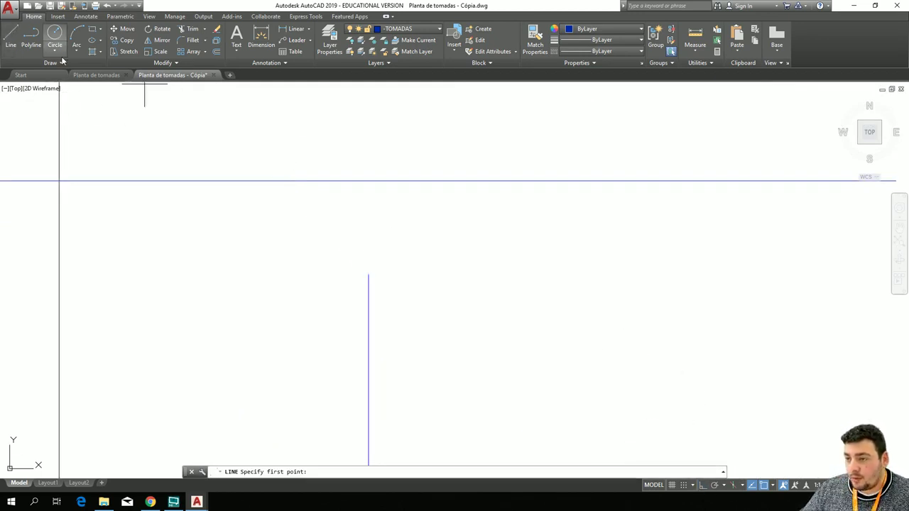
left_click(369, 275)
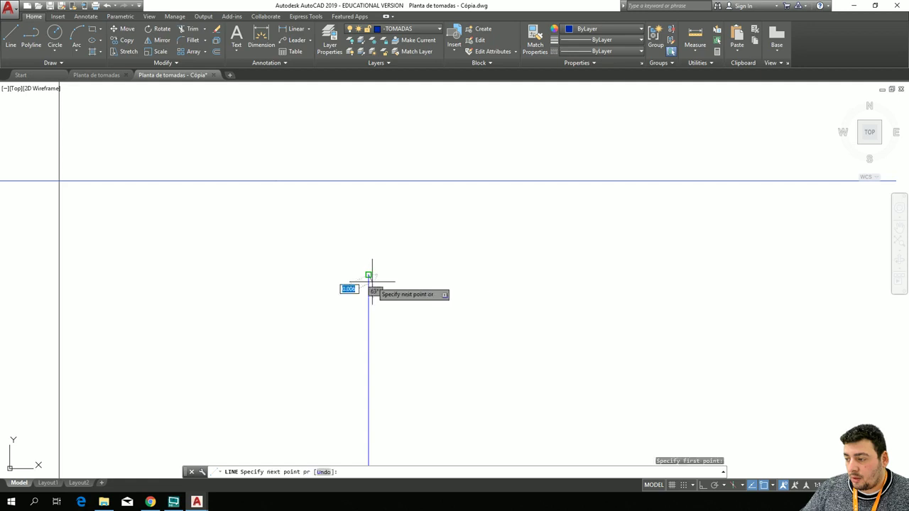
left_click(369, 180)
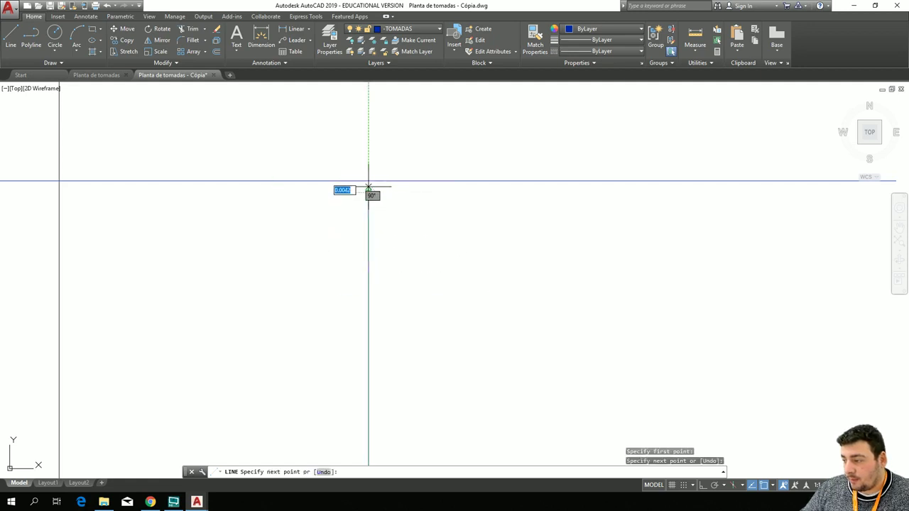
left_click(369, 181)
key("Escape")
scroll(420, 224, "up", 5)
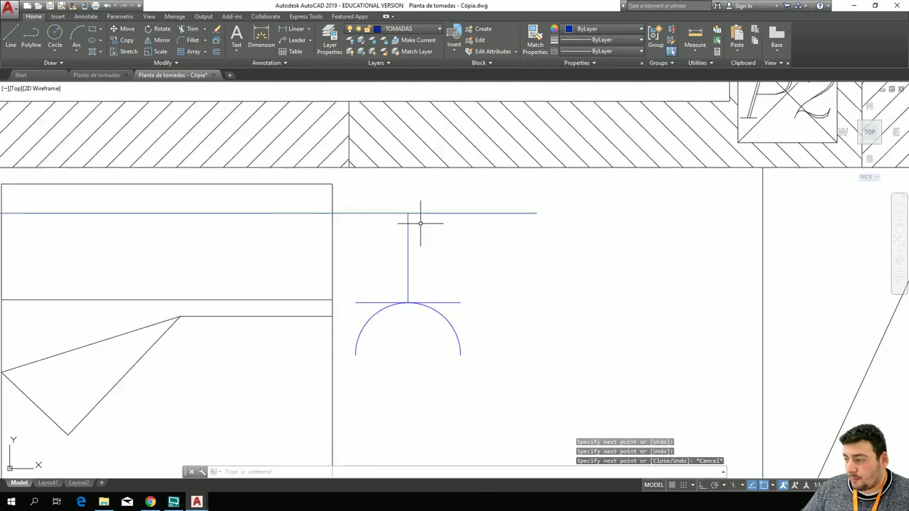
scroll(449, 263, "down", 6)
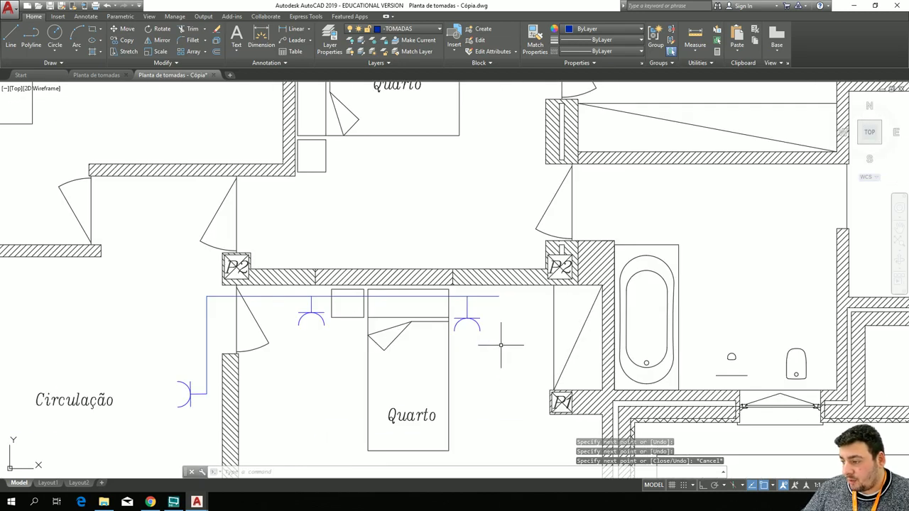
Erase the short connecting line between the second bedside socket's stem and the circuit line.
scroll(501, 345, "up", 3)
left_click(409, 241)
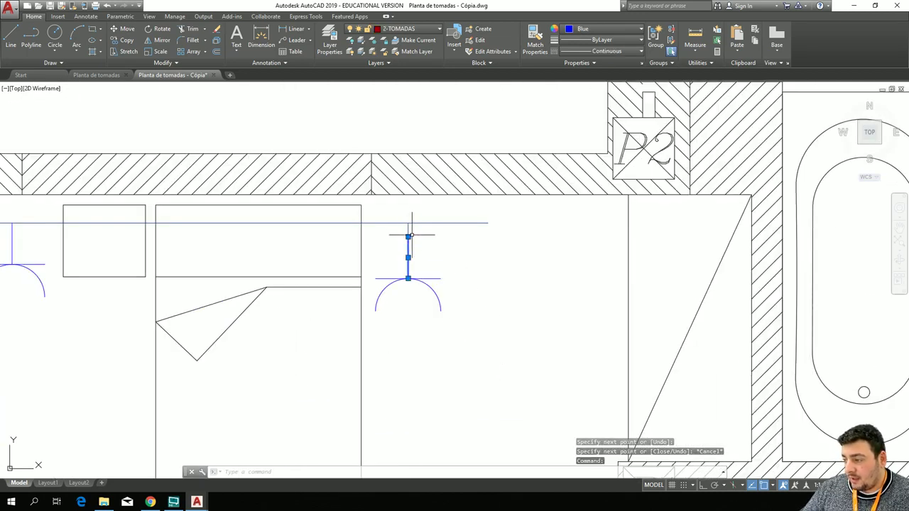
left_click(410, 231)
key("Escape")
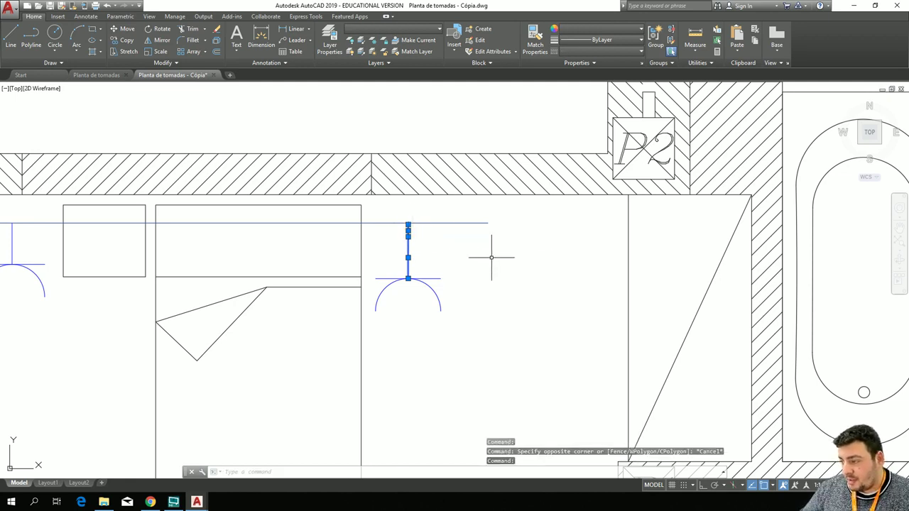
key("Escape")
left_click(409, 228)
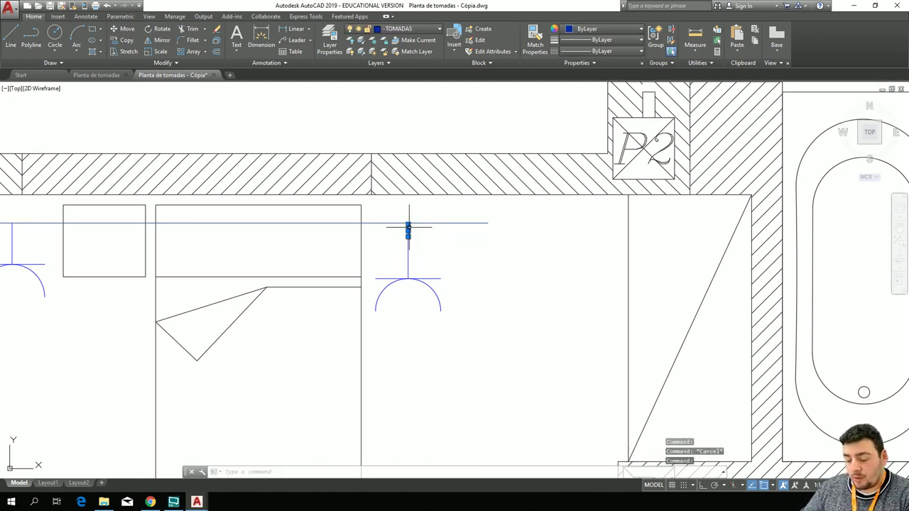
key("Delete")
Move the whole second bedside socket symbol up so that its stem meets the circuit line.
left_click(450, 320)
left_click(379, 246)
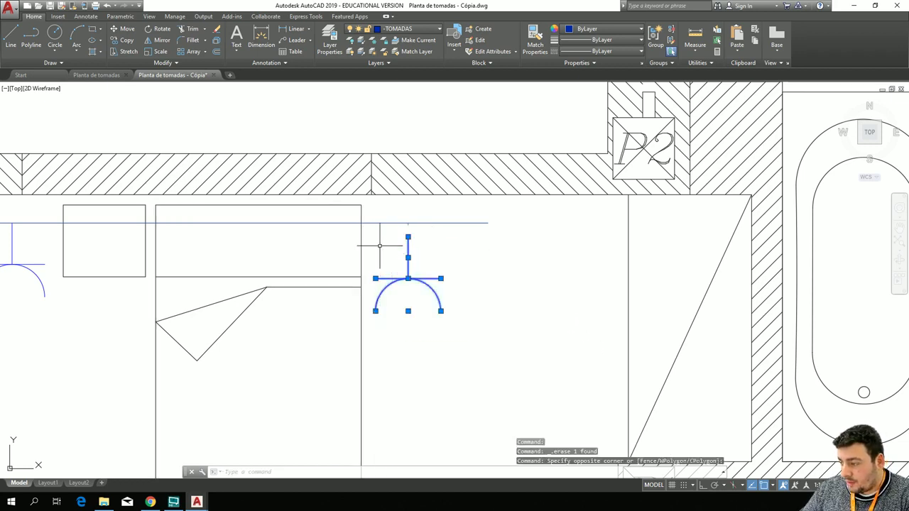
scroll(424, 275, "up", 2)
left_click_drag(397, 230, 399, 213)
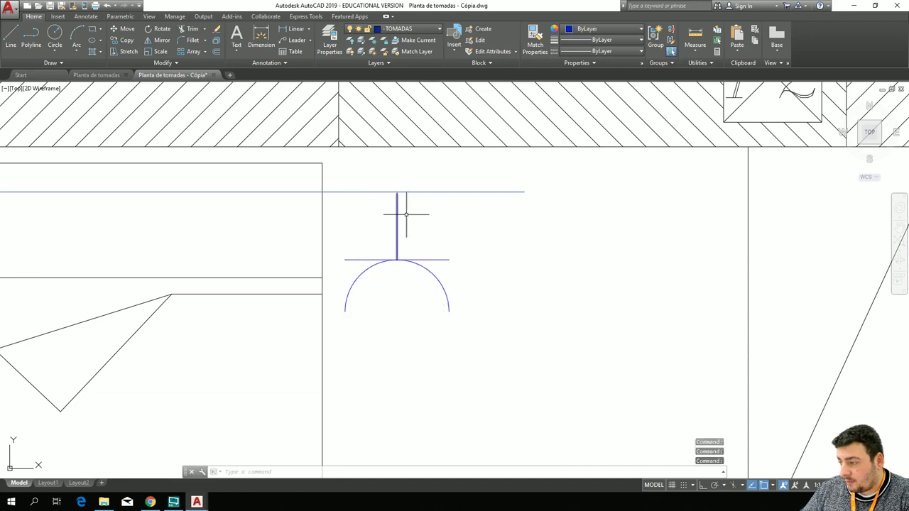
scroll(525, 260, "down", 2)
key("Escape")
scroll(490, 284, "down", 3)
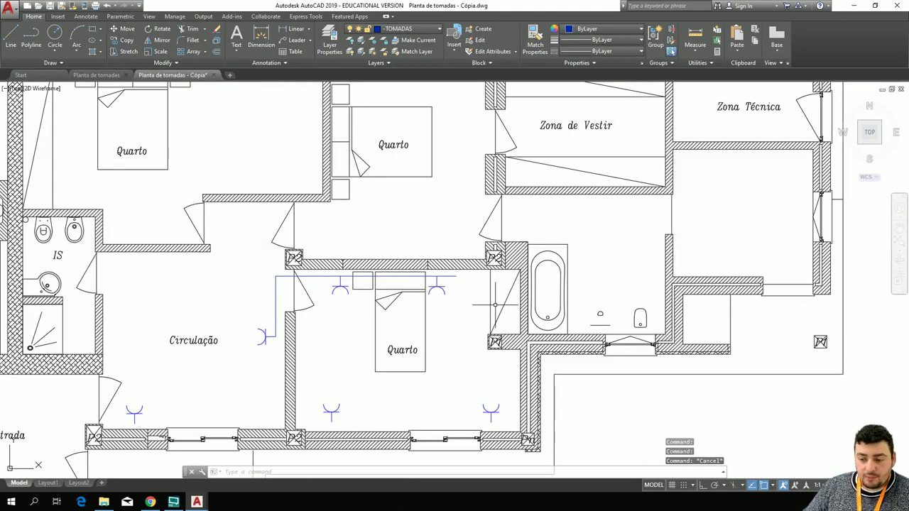
With Ortho on, draw a horizontal circuit line joining the stems of the two sockets along the lower Quarto's window wall.
scroll(495, 306, "up", 2)
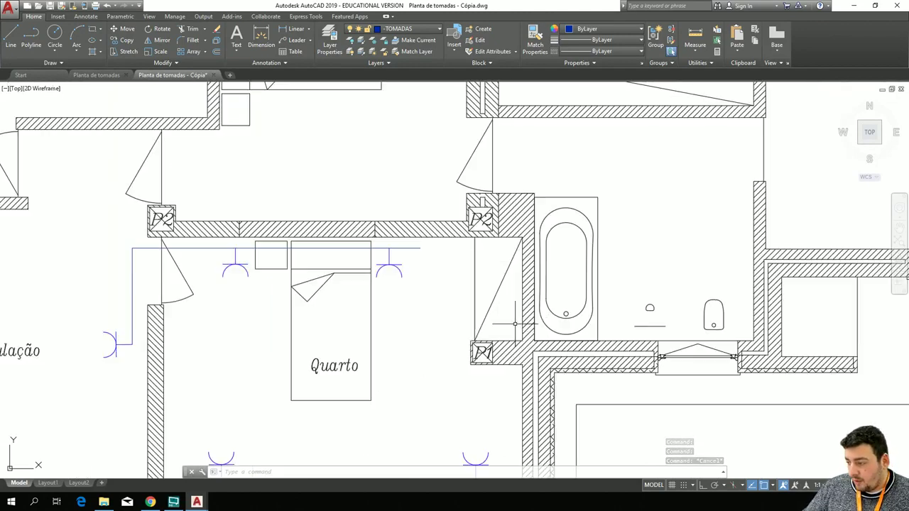
middle_click_drag(442, 328, 320, 195)
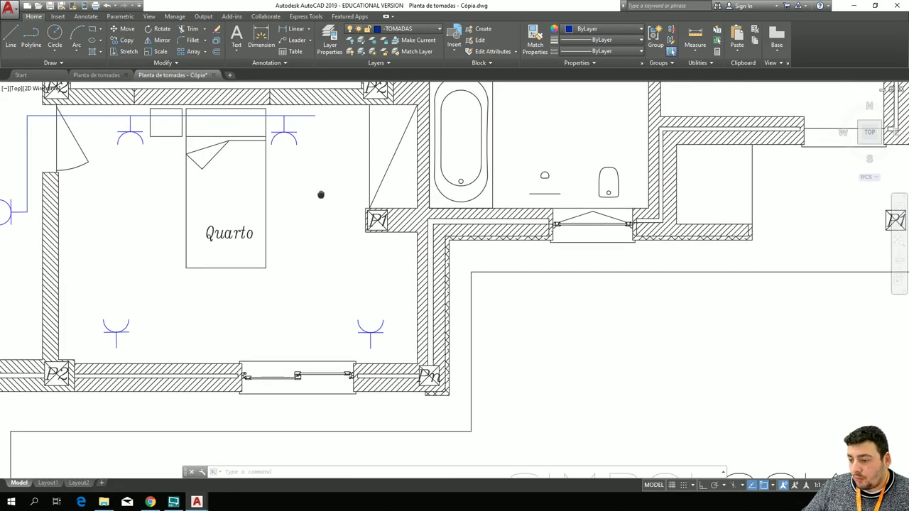
left_click(11, 39)
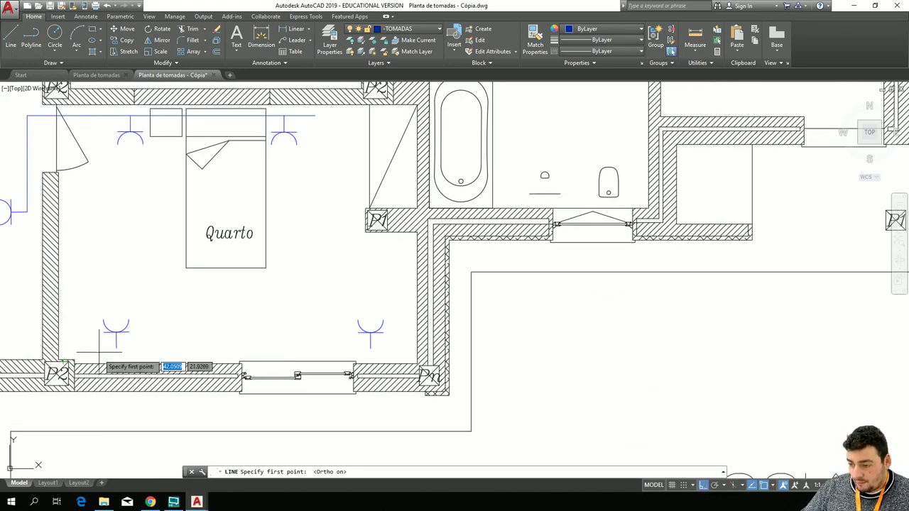
scroll(105, 375, "up", 4)
left_click(130, 331)
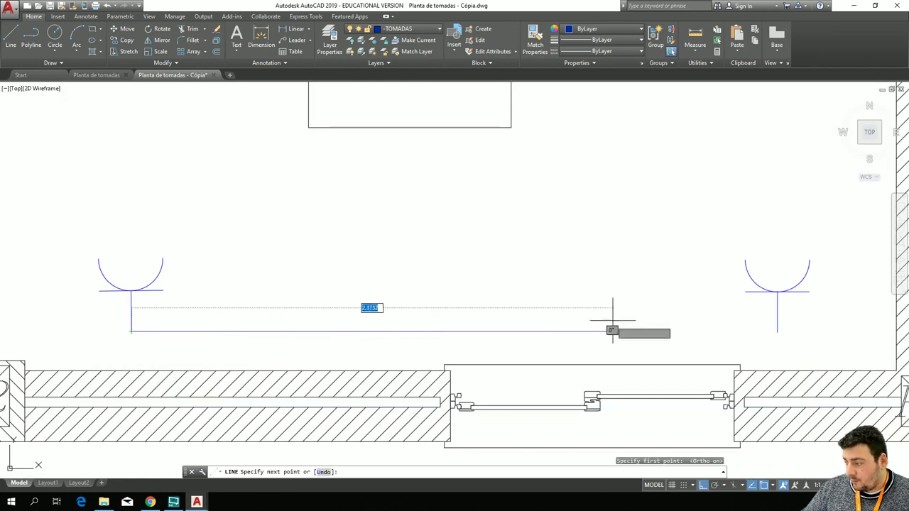
left_click(811, 346)
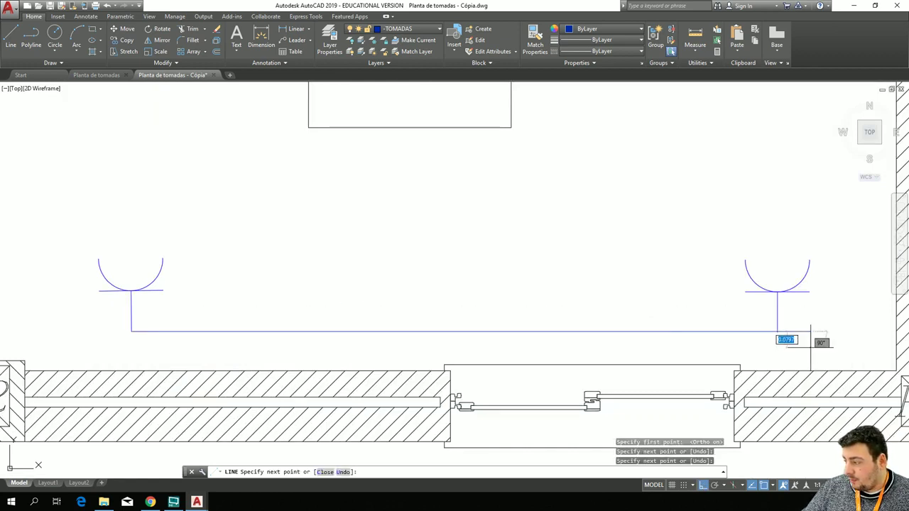
Continue the circuit line past the second window-wall socket and turn it up beside the side wall to just below pillar P1.
mouse_move(852, 330)
middle_mouse_down()
mouse_move(737, 329)
mouse_move(430, 362)
middle_mouse_up()
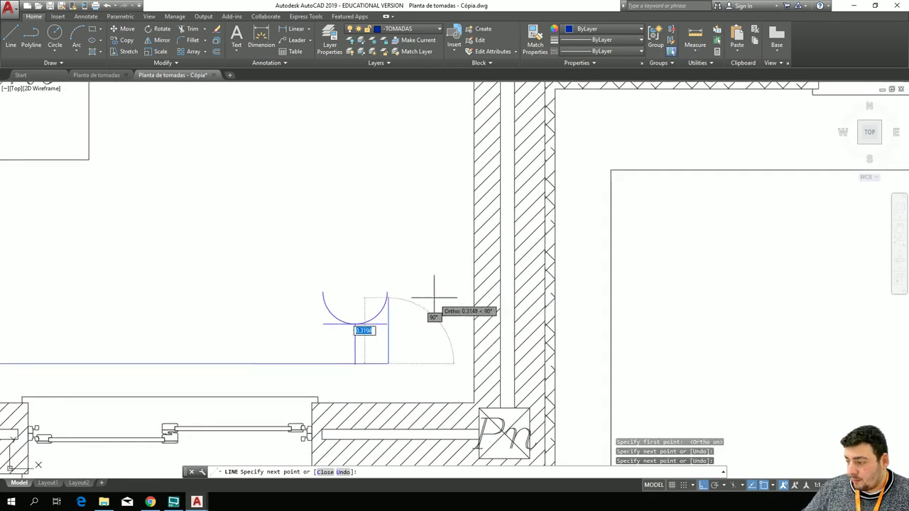
left_click(446, 362)
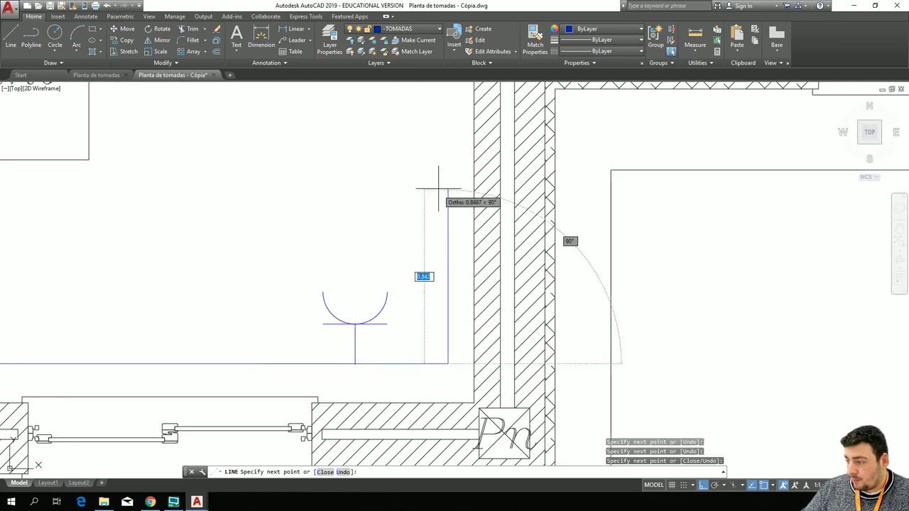
left_click(443, 183)
scroll(435, 248, "down", 4)
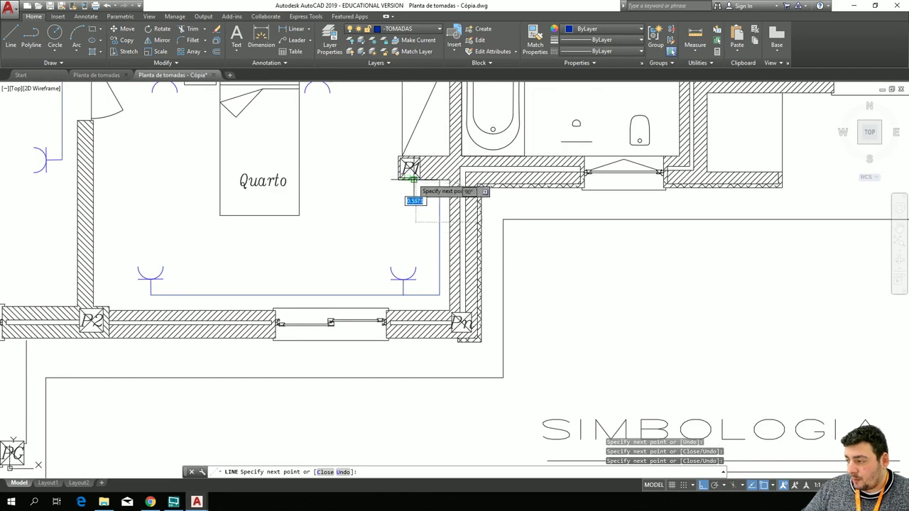
scroll(415, 179, "up", 2)
left_click(455, 189)
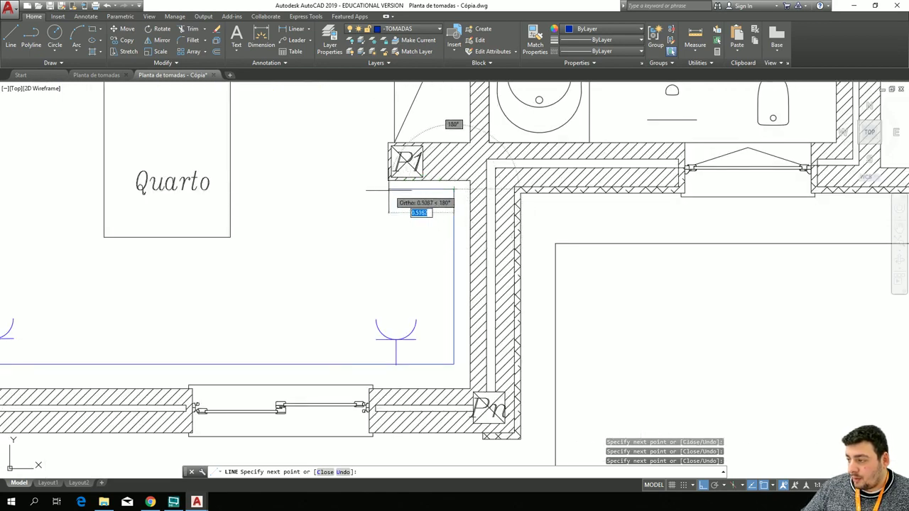
Extend the vertical circuit line up through the wall stub beside pillar P1 into the wardrobe and end it there.
scroll(383, 189, "down", 2)
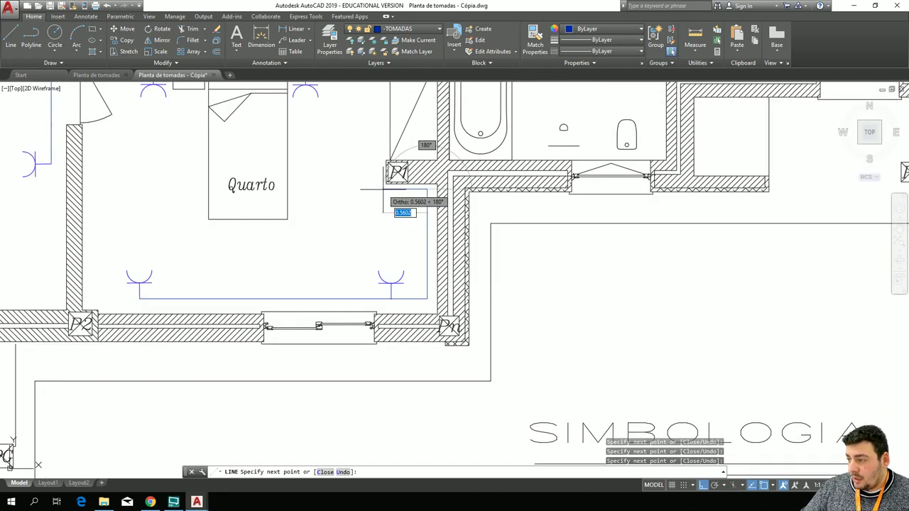
middle_click_drag(383, 189, 297, 317)
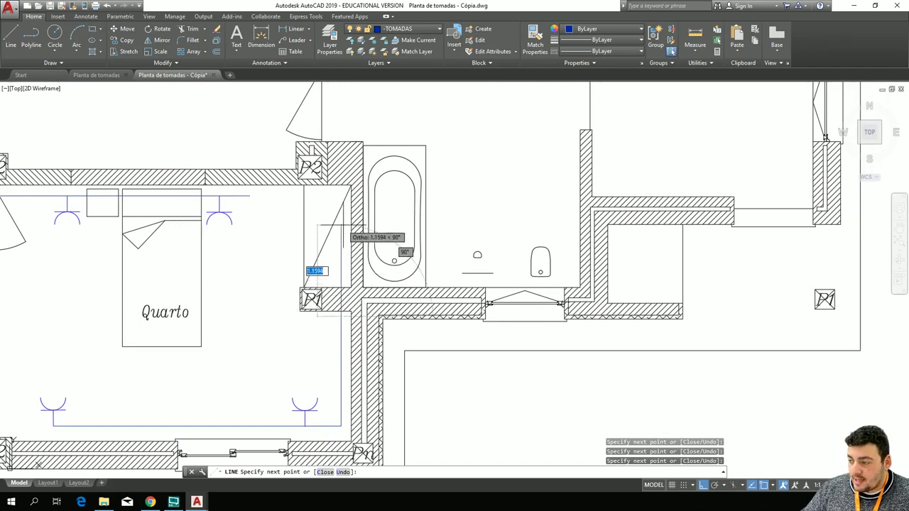
left_click(351, 186)
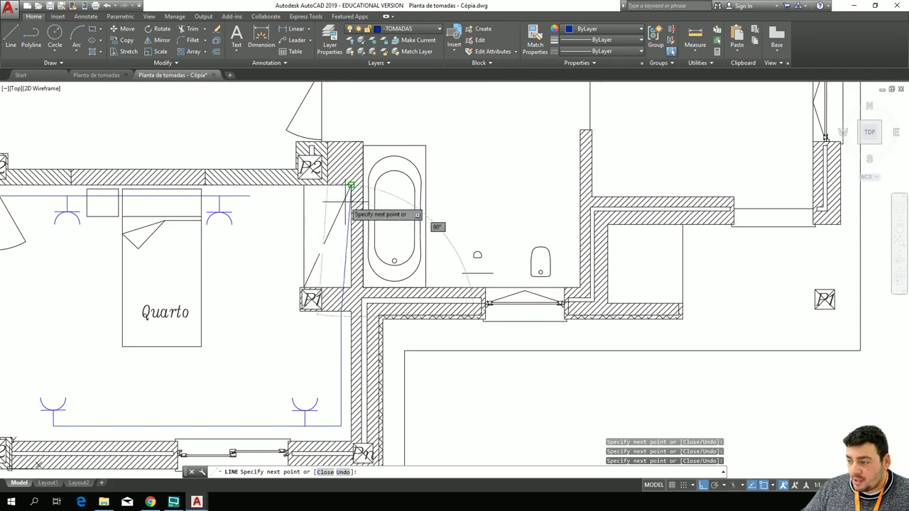
scroll(341, 242, "up", 6)
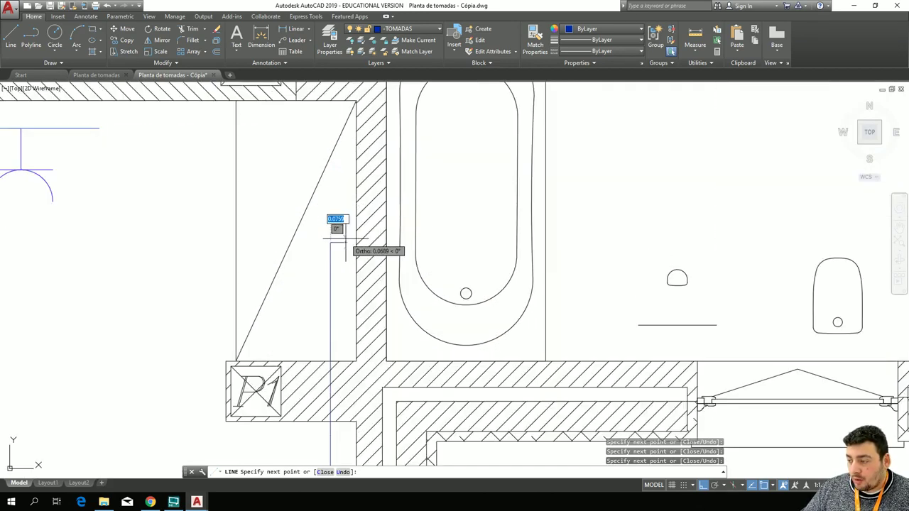
scroll(323, 130, "down", 3)
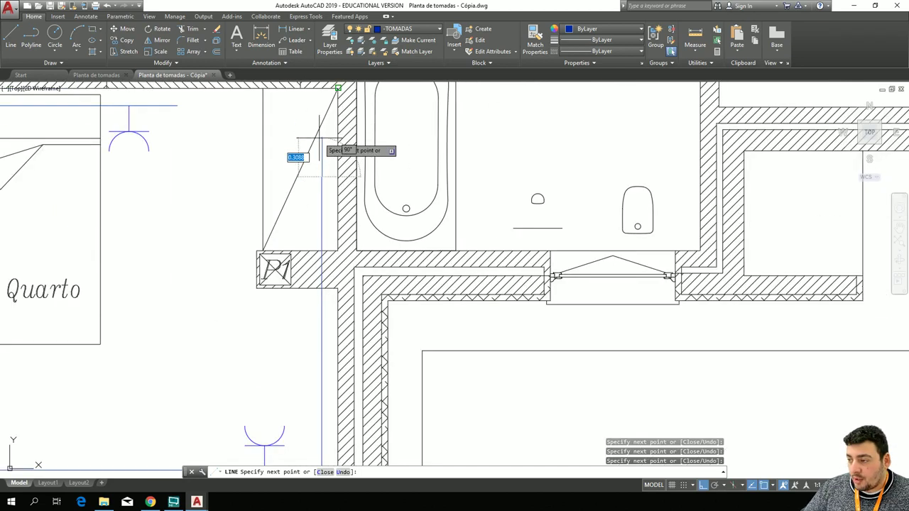
key("Escape")
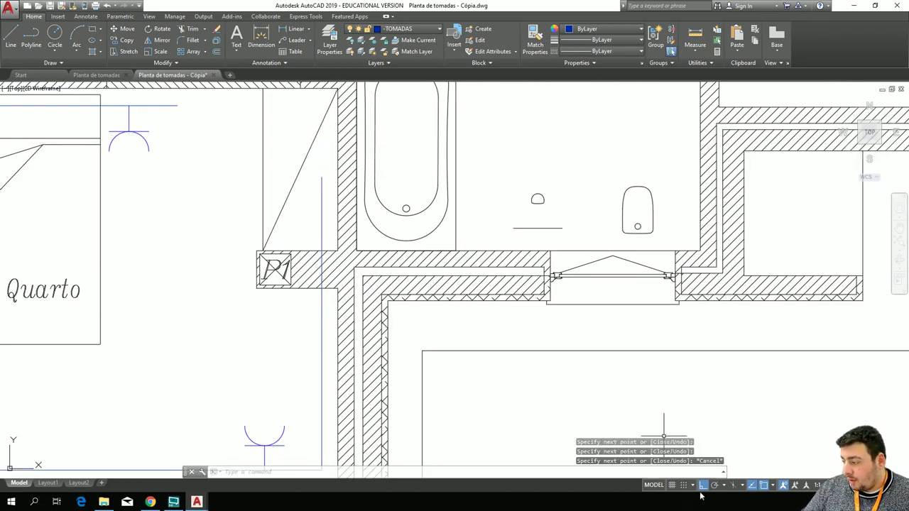
With Ortho off, extend the bedside circuit line horizontally into the wardrobe, and erase the wardrobe's diagonal line.
left_click(12, 36)
left_click(177, 105)
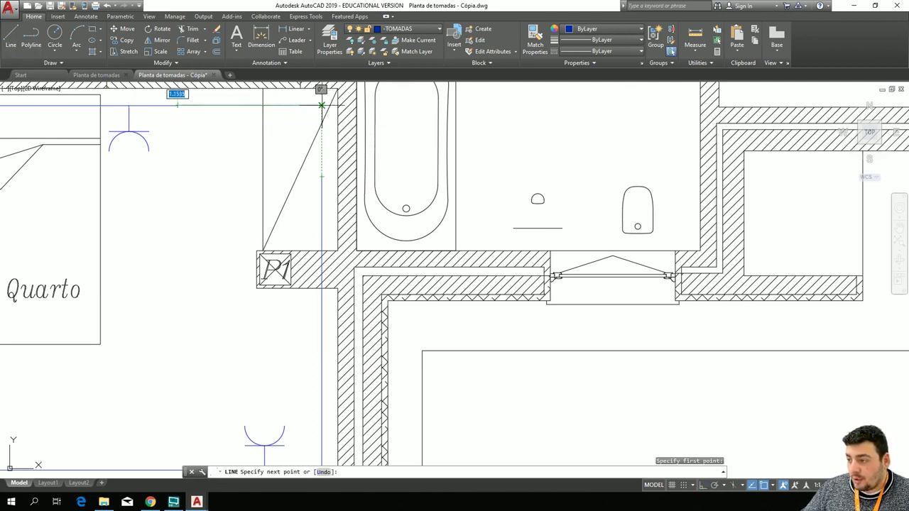
key("Escape")
left_click(311, 148)
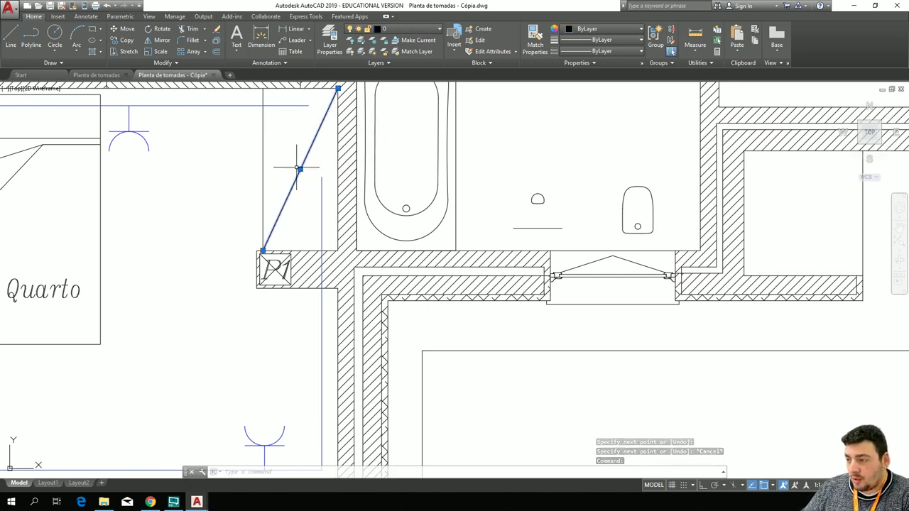
key("Delete")
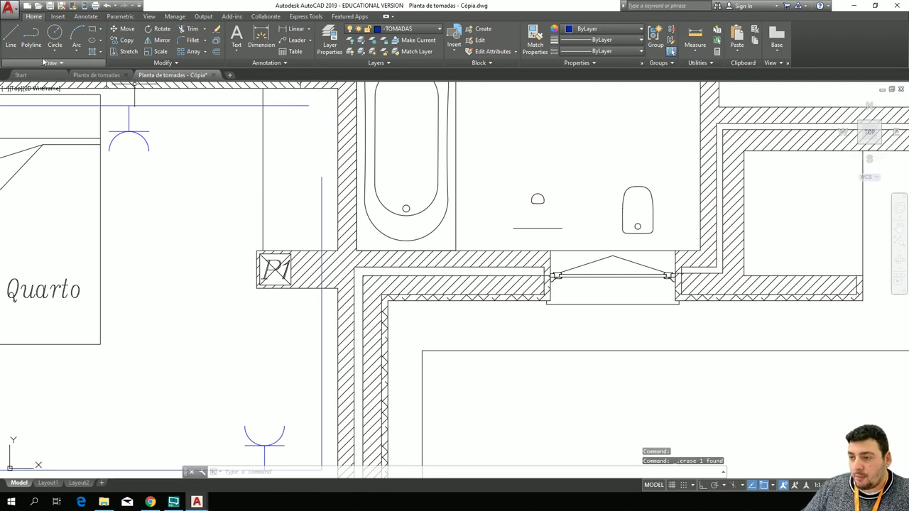
Close the circuit corner in the wardrobe by drawing from the bedside line's end across and down to the vertical line's upper end.
left_click(11, 39)
left_click(309, 105)
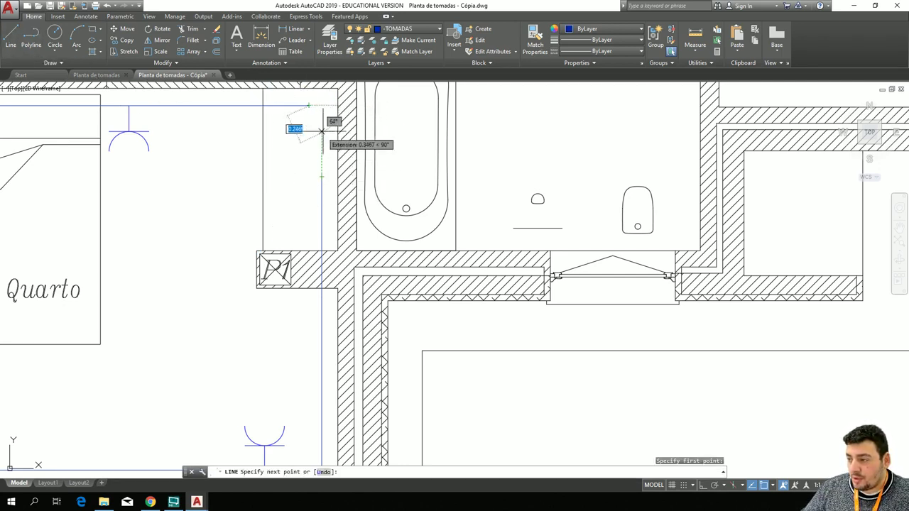
left_click(321, 105)
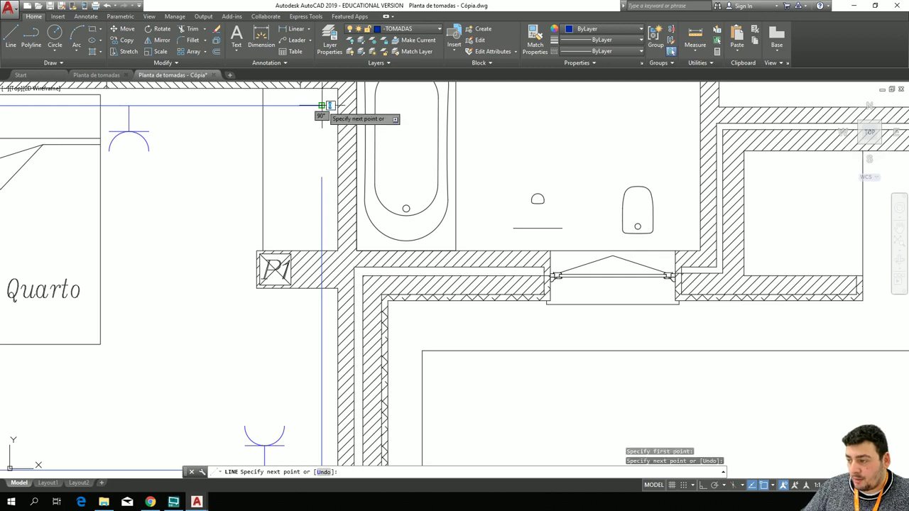
left_click(321, 171)
key("Escape")
Draw a circuit line from the stem of the window-wall socket in Circulação along the wall to beyond the window.
scroll(139, 231, "down", 4)
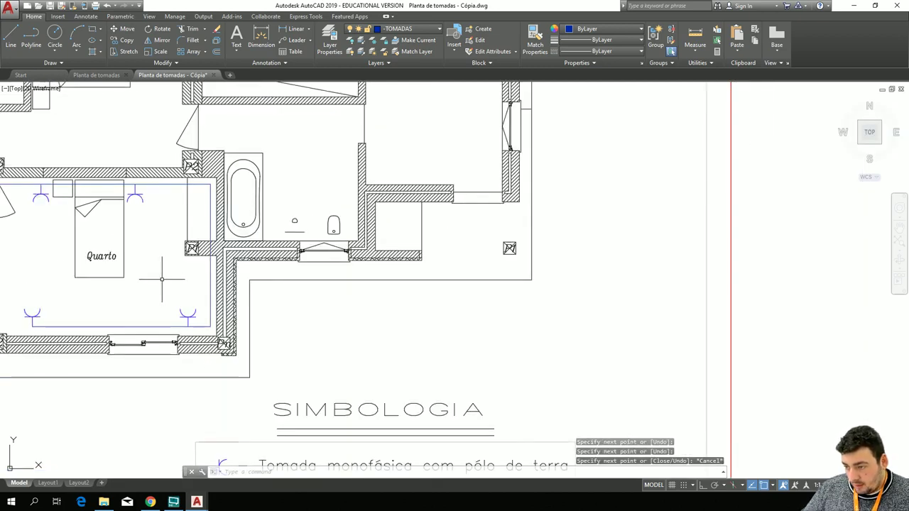
mouse_move(162, 279)
middle_mouse_down()
mouse_move(266, 239)
mouse_move(397, 260)
mouse_move(544, 244)
middle_mouse_up()
scroll(220, 291, "up", 2)
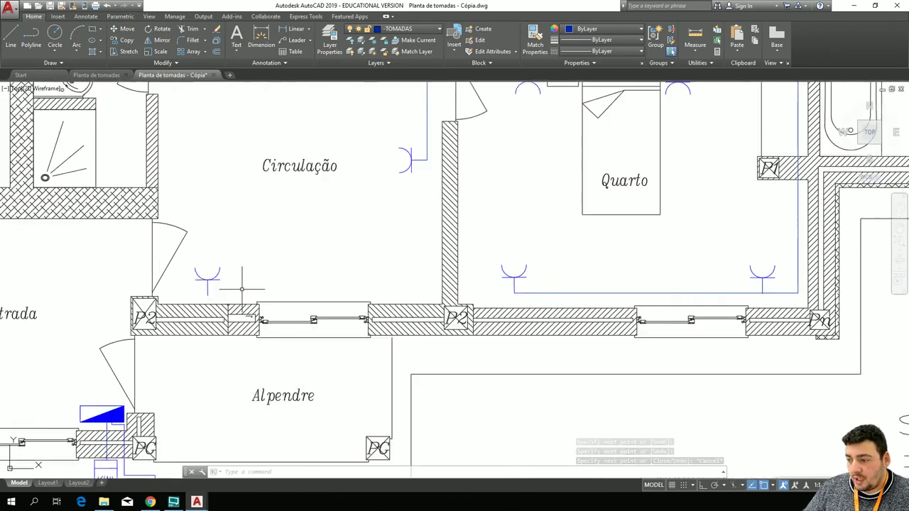
left_click(11, 37)
scroll(235, 313, "up", 5)
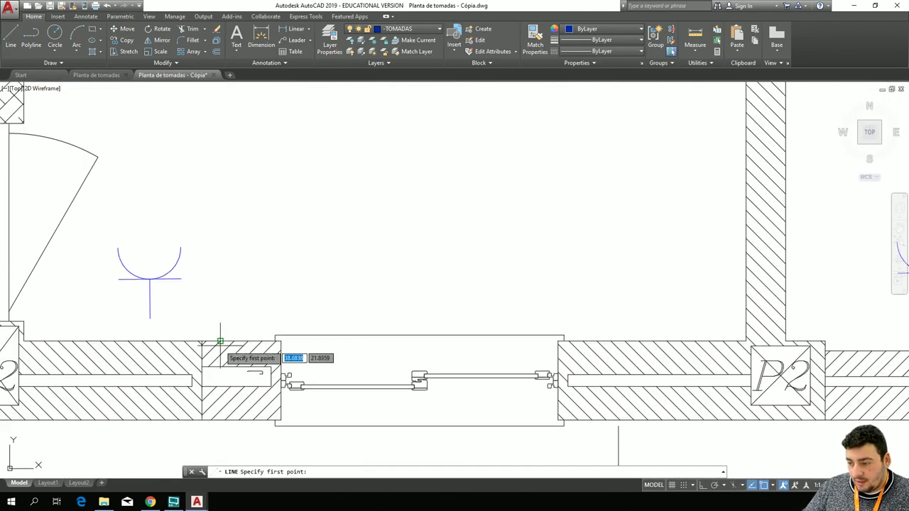
left_click(149, 319)
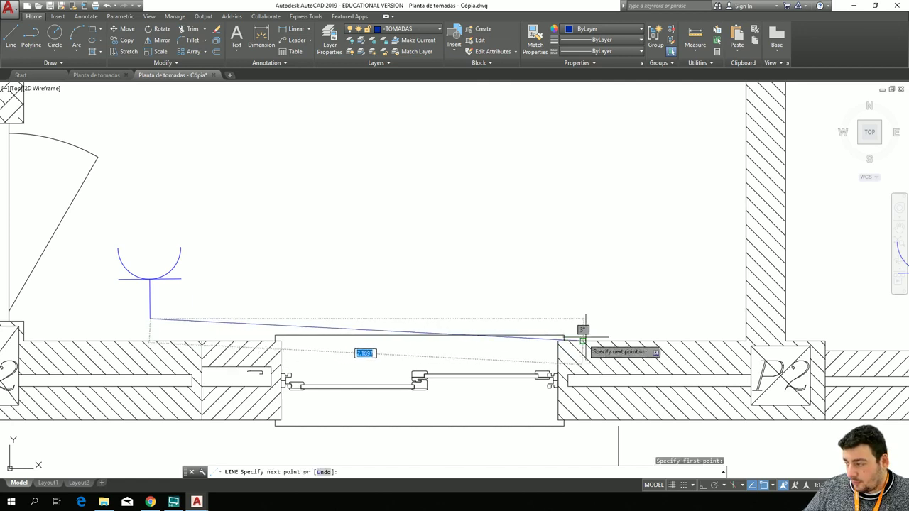
left_click(631, 322)
Continue the Circulação circuit line to the corner below the side-wall socket and up to the end of that socket's stem.
middle_click_drag(690, 259, 347, 352)
scroll(346, 352, "down", 2)
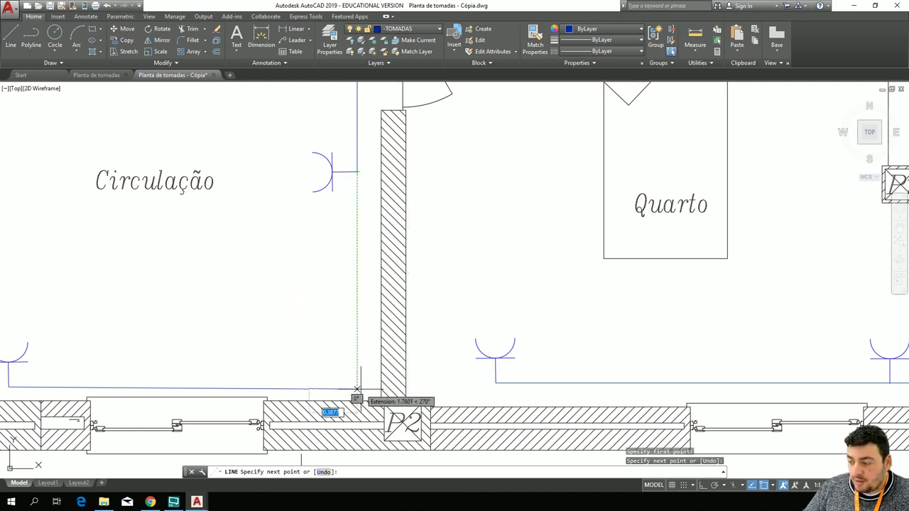
left_click(357, 389)
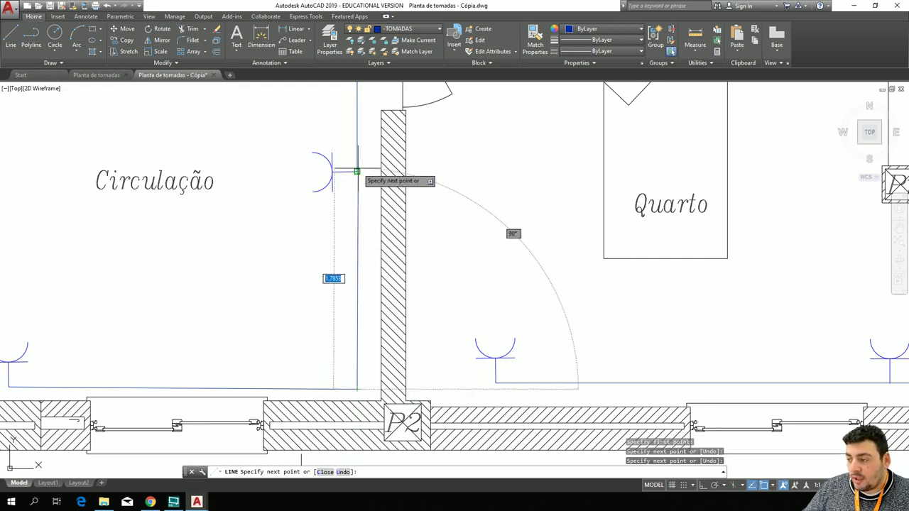
left_click(357, 171)
key("Escape")
Examine the Circulação circuit run and the electrical panel, KWh meter and EDP supply entry beside the Alpendre.
scroll(331, 309, "up", 4)
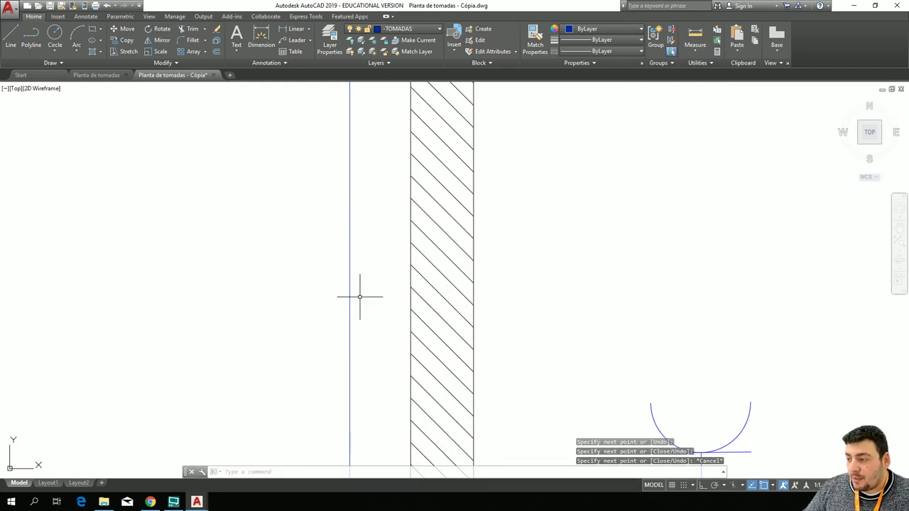
scroll(359, 297, "down", 4)
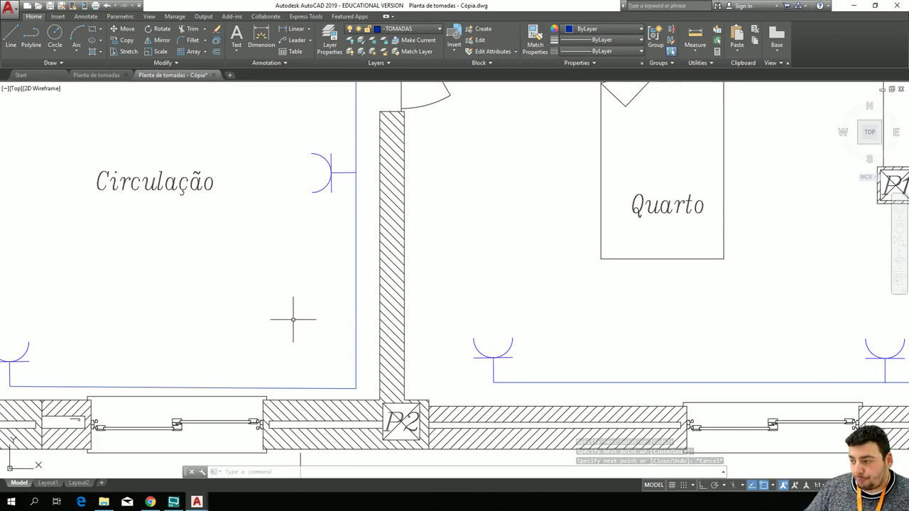
scroll(294, 319, "down", 3)
mouse_move(205, 301)
middle_mouse_down()
mouse_move(282, 262)
mouse_move(443, 215)
mouse_move(489, 175)
mouse_move(498, 179)
middle_mouse_up()
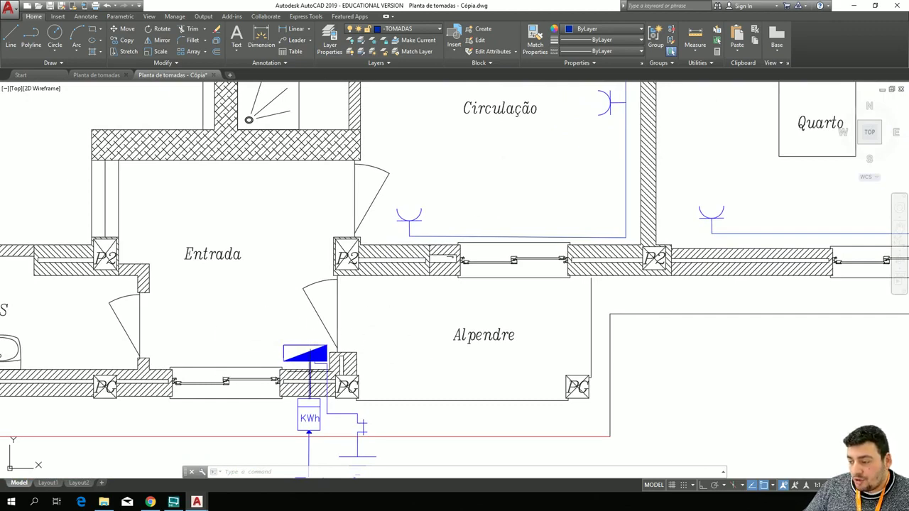
scroll(313, 372, "up", 4)
mouse_move(506, 355)
middle_mouse_down()
mouse_move(396, 135)
mouse_move(451, 156)
middle_mouse_up()
scroll(440, 172, "down", 2)
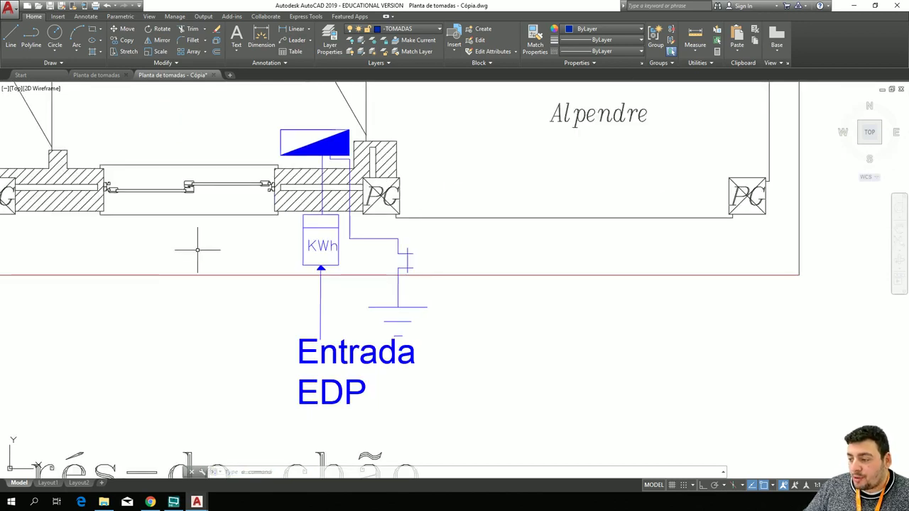
mouse_move(198, 250)
middle_mouse_down()
mouse_move(163, 284)
mouse_move(107, 278)
middle_mouse_up()
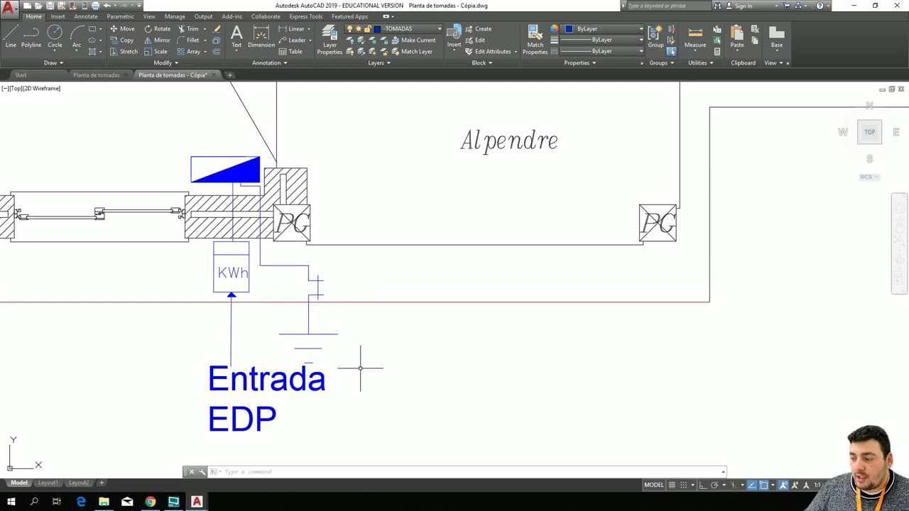
Draw a circuit line about 1.07 long from the stem of the socket above the Alpendre to just past pillar P2.
middle_click_drag(383, 172, 416, 354)
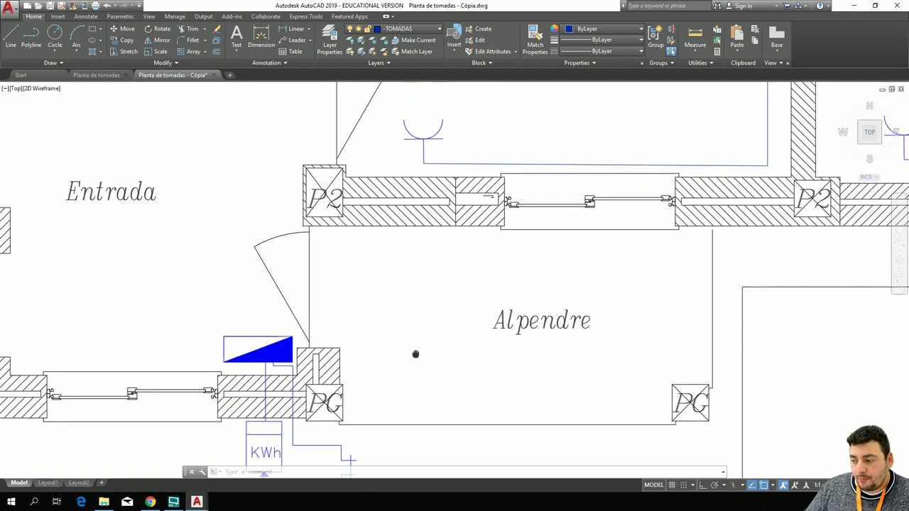
left_click(17, 41)
scroll(398, 206, "up", 2)
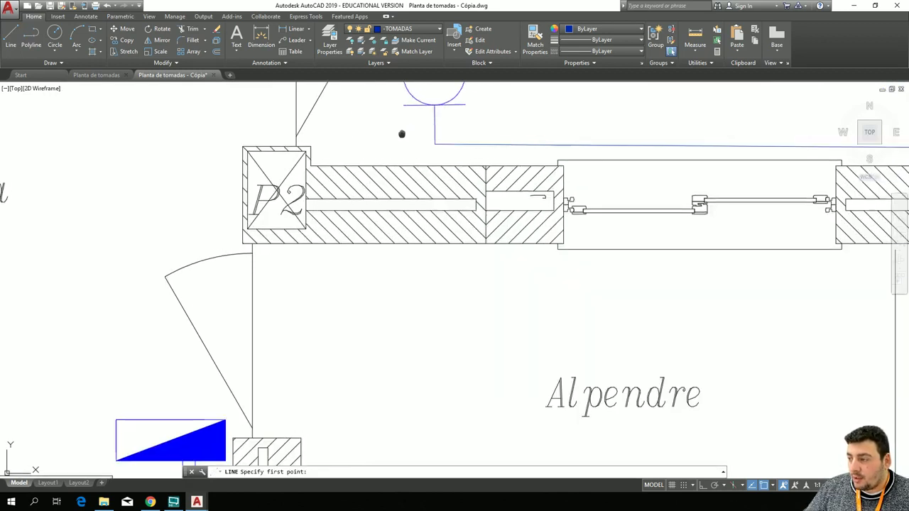
middle_click_drag(402, 134, 396, 161)
left_click(434, 144)
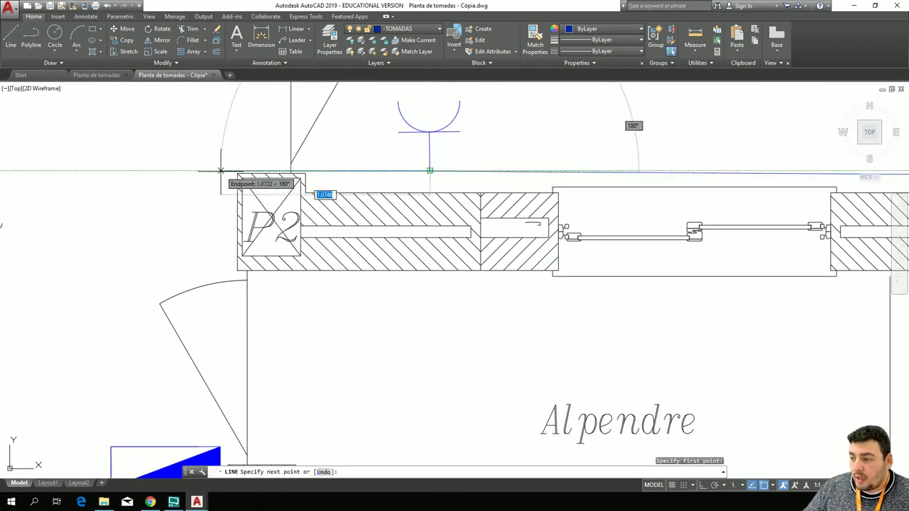
left_click(222, 171)
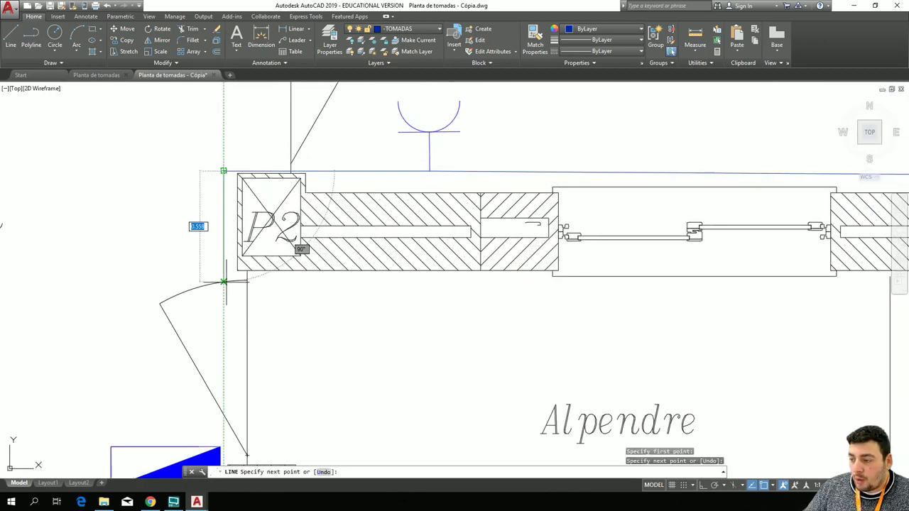
Continue the circuit line vertically down past the entrance door swing and end it above the electrical panel.
left_click(223, 351)
middle_click_drag(223, 362, 223, 280)
scroll(223, 280, "up", 2)
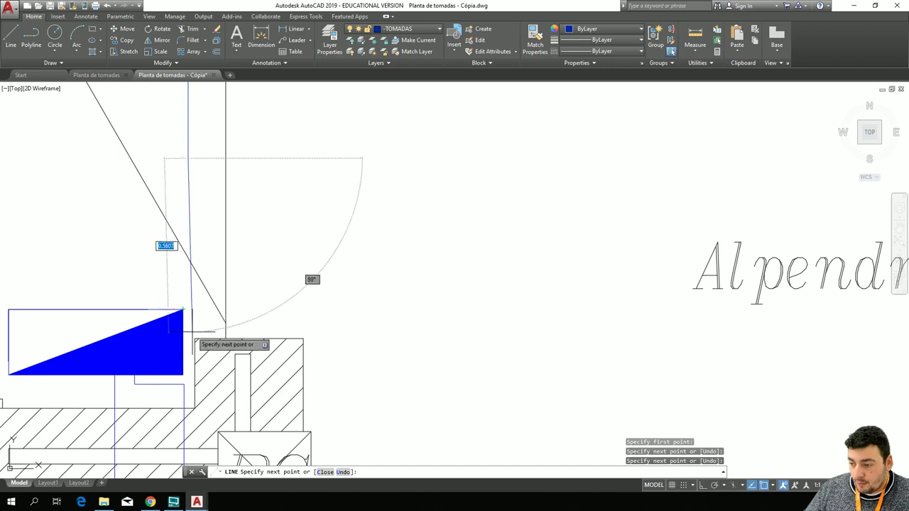
scroll(173, 268, "up", 2)
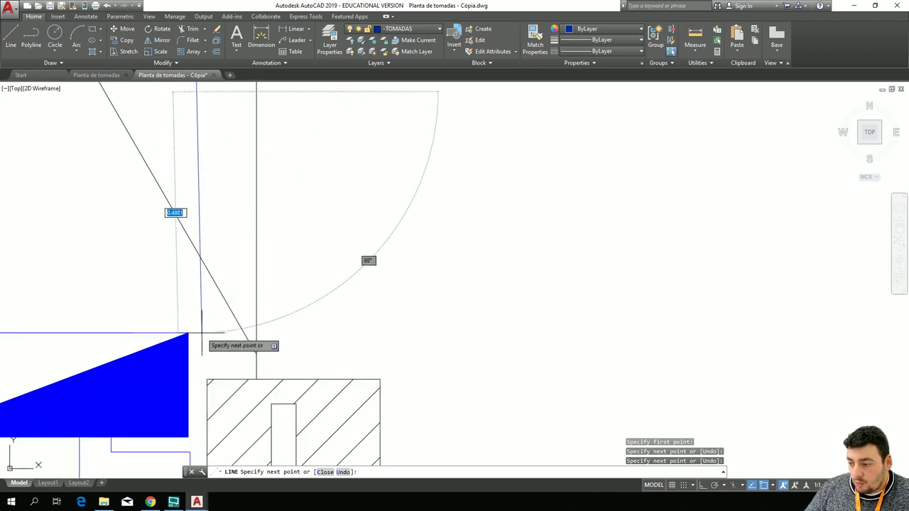
scroll(199, 327, "up", 2)
scroll(200, 325, "down", 2)
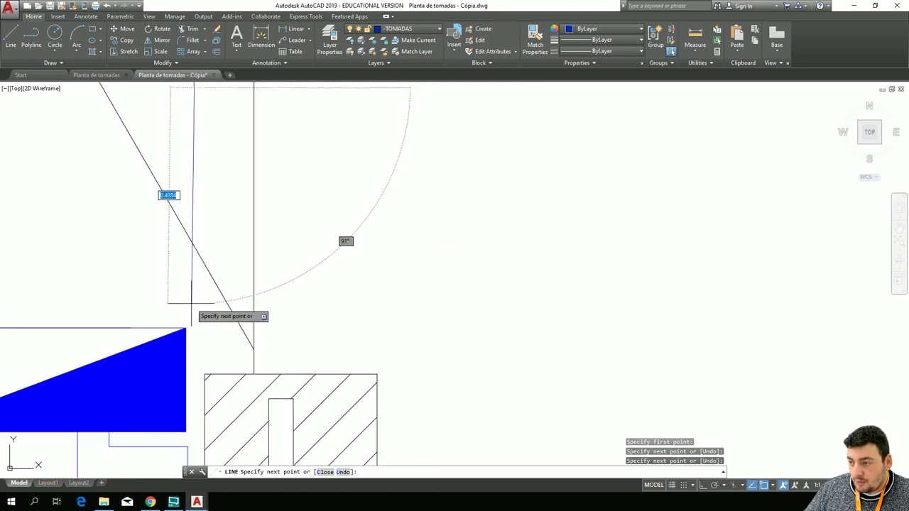
key("Escape")
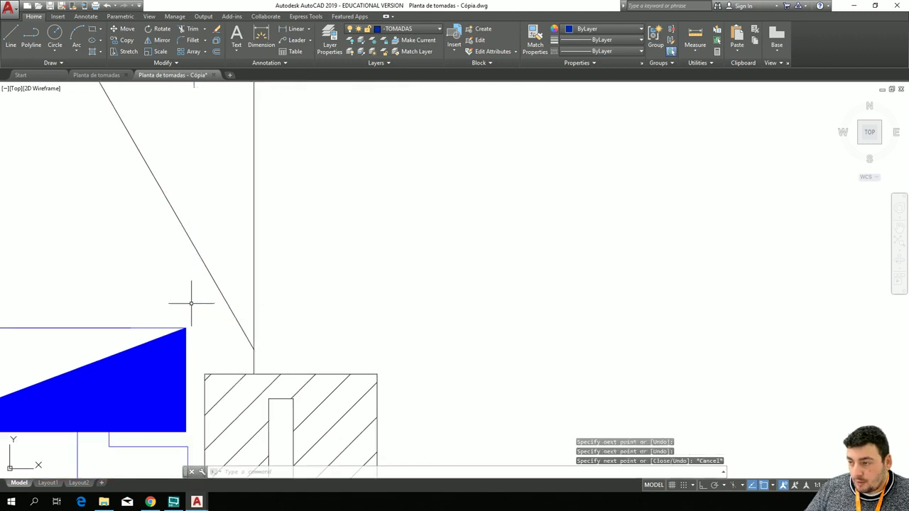
Draw a short slanted trial line to the electrical panel's upper corner beside the door and delete it.
left_click(13, 38)
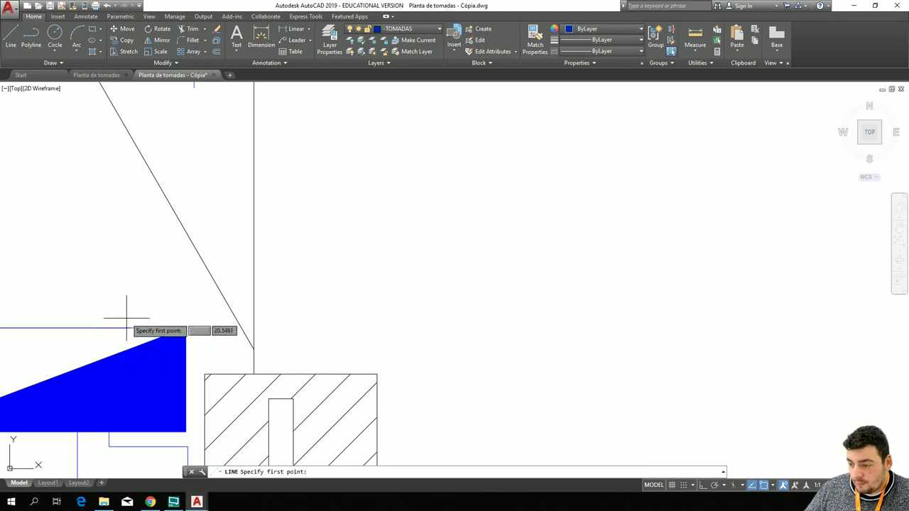
left_click(146, 247)
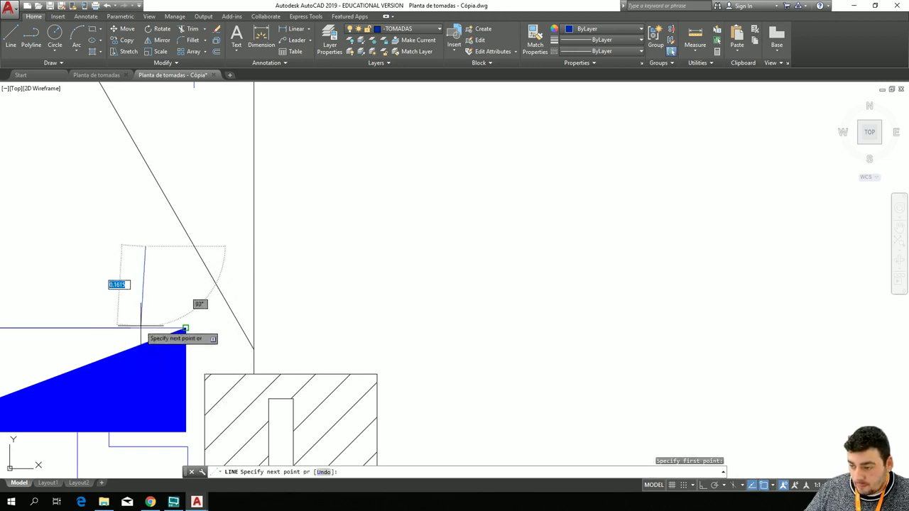
left_click(186, 329)
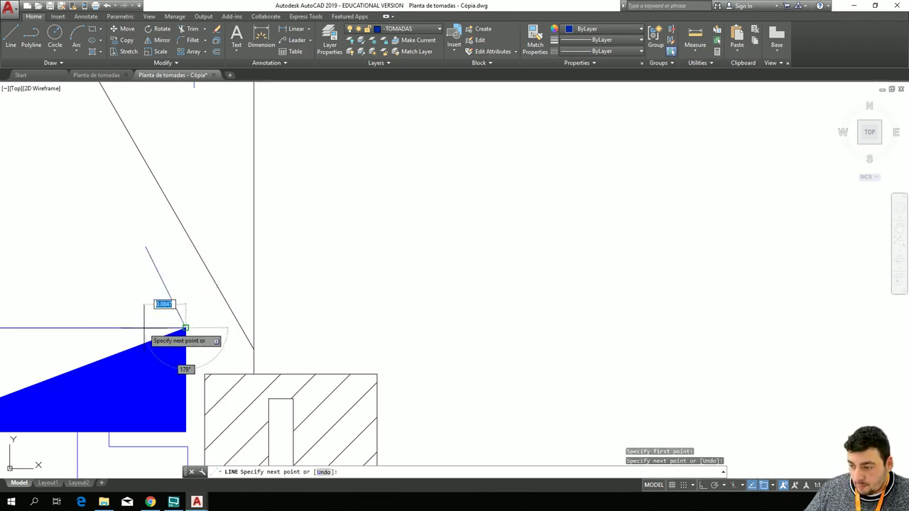
key("Escape")
left_click(146, 246)
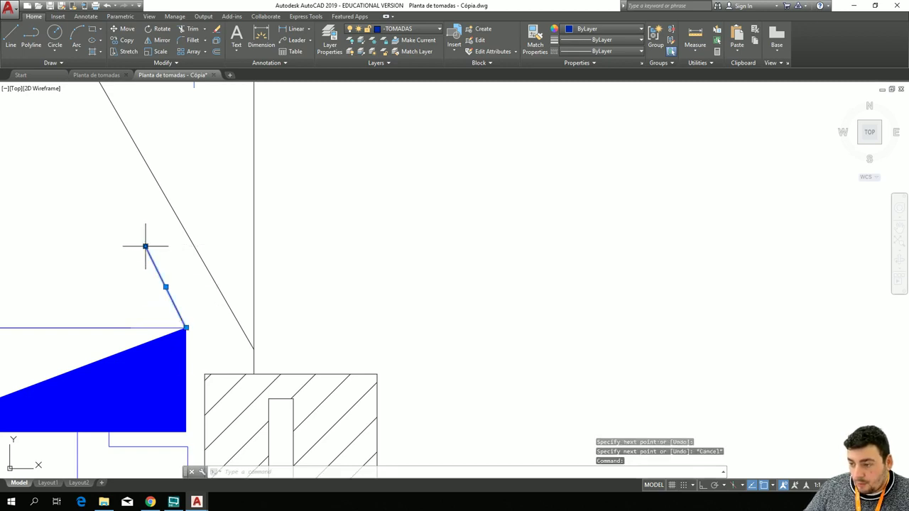
left_click(145, 247)
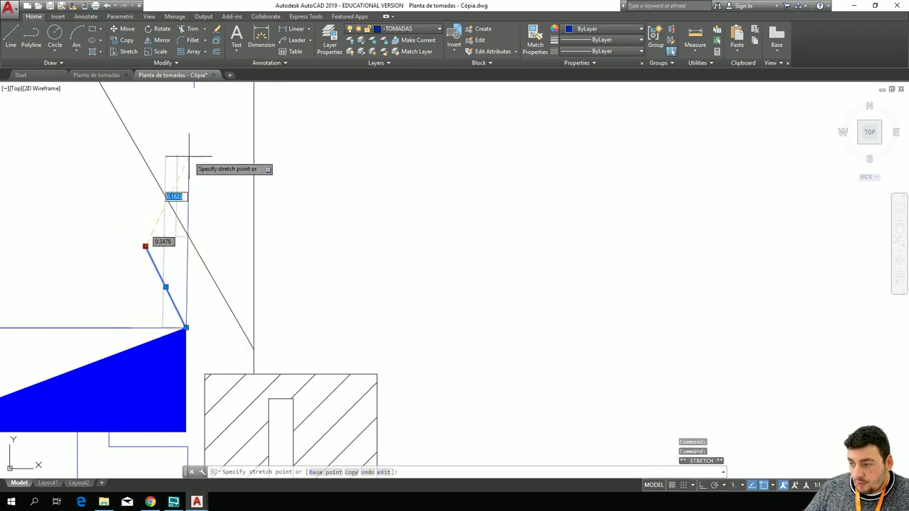
key("Escape")
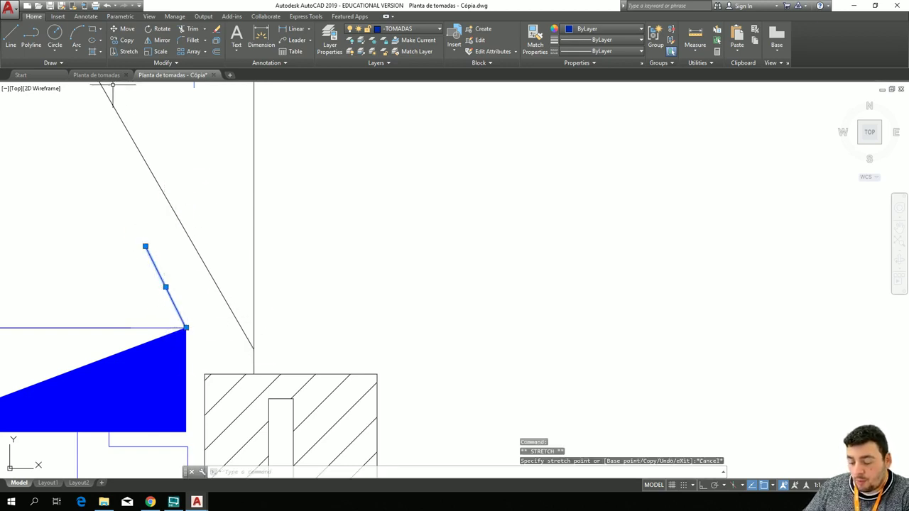
key("Delete")
Connect the lower end of the vertical circuit line to the electrical panel's upper corner beside the entrance door.
left_click(12, 37)
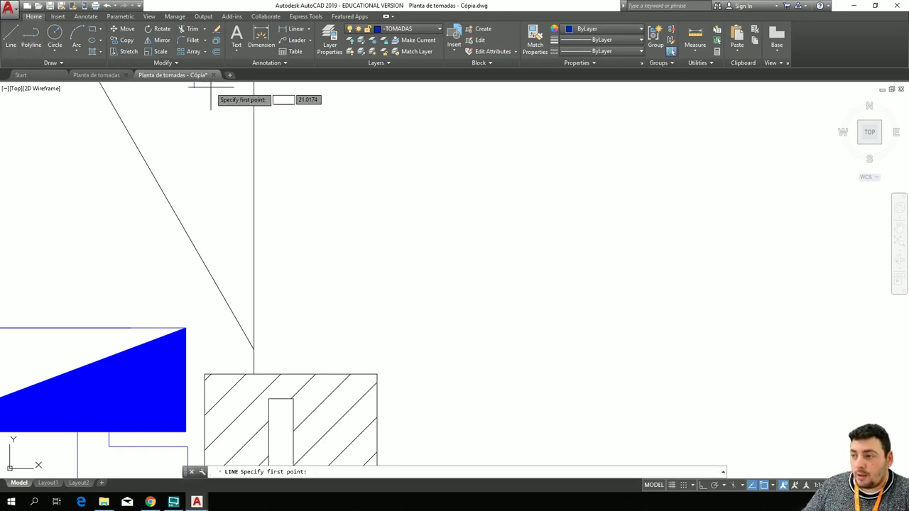
left_click(195, 87)
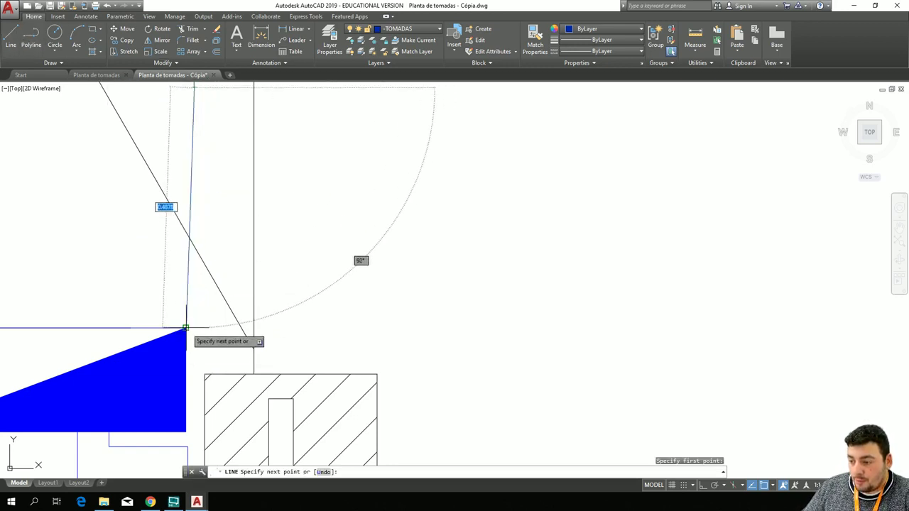
left_click(186, 328)
key("Escape")
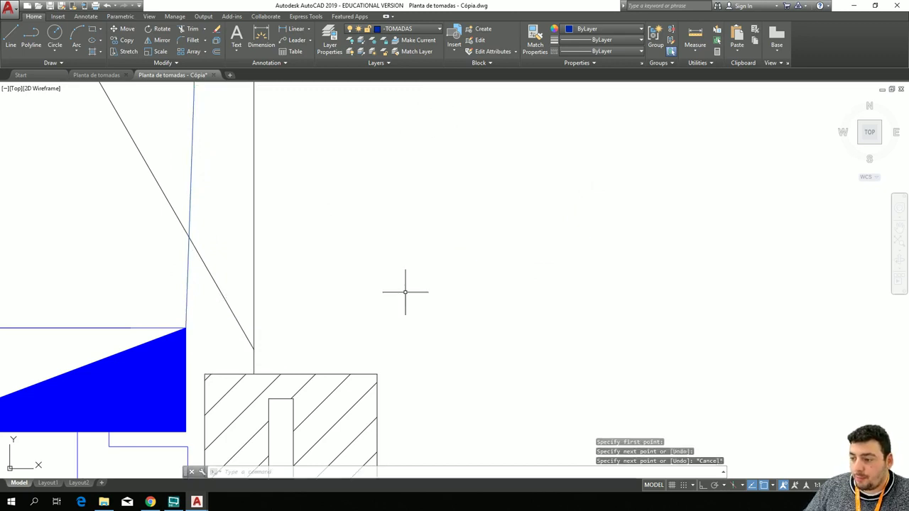
scroll(324, 280, "down", 5)
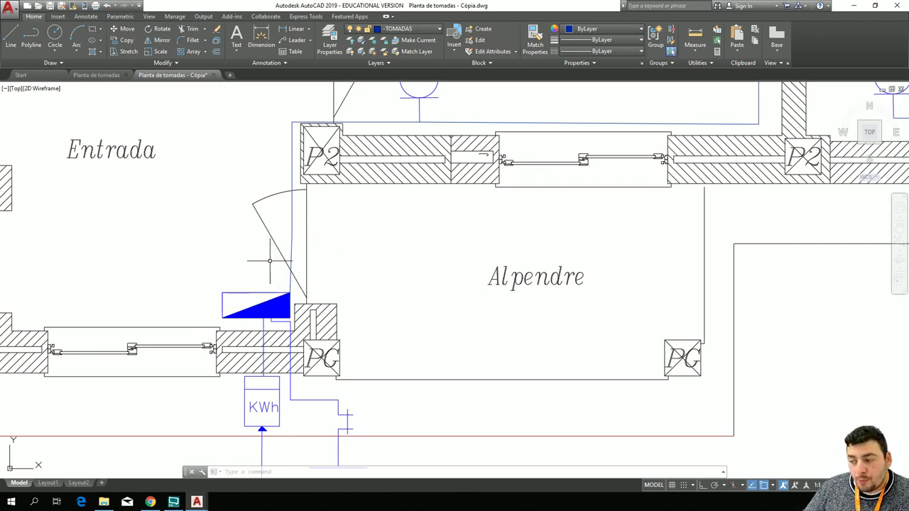
scroll(238, 265, "up", 2)
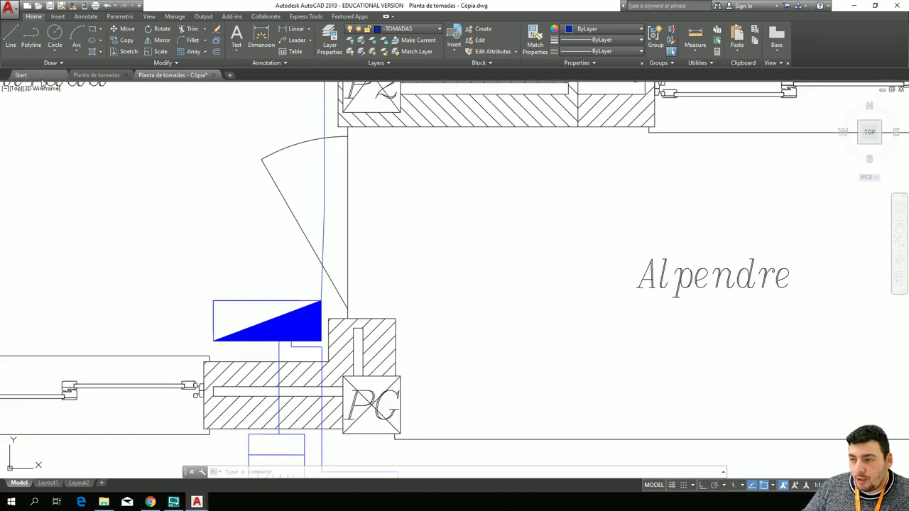
left_click(11, 37)
left_click(273, 253)
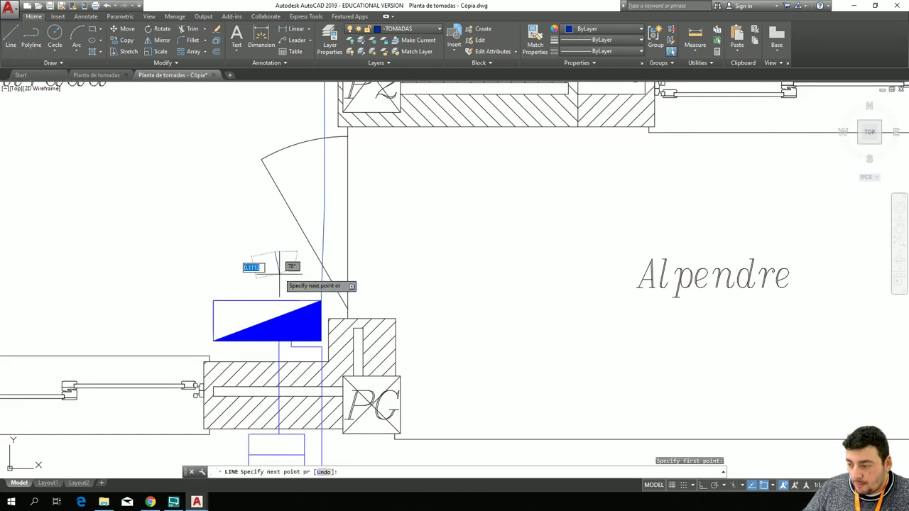
scroll(300, 301, "up", 5)
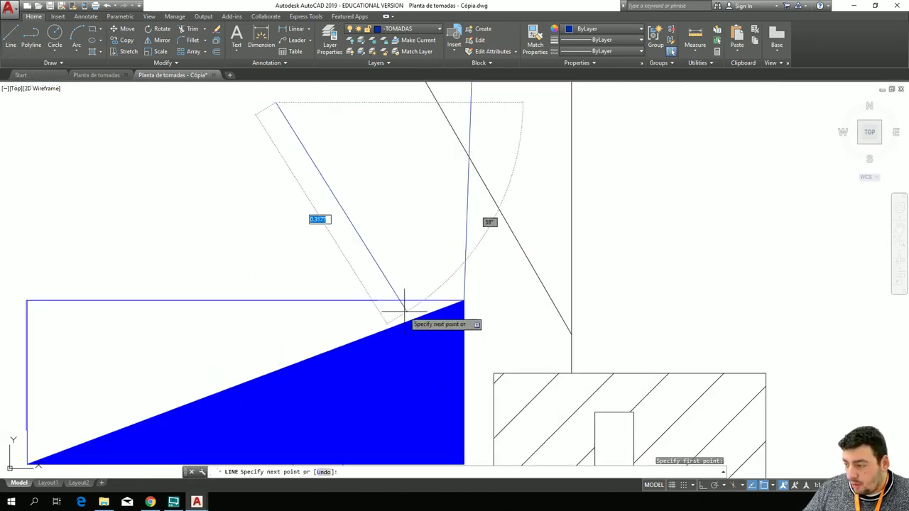
key("Escape")
left_click(382, 101)
key("Escape")
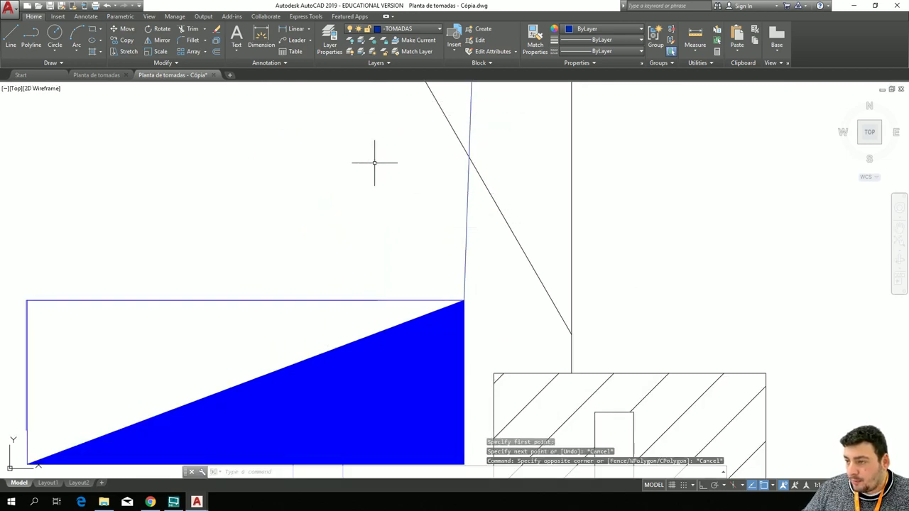
Draw a short vertical outgoing line upward from the electrical panel's top edge, beside the existing circuit connection.
left_click(7, 36)
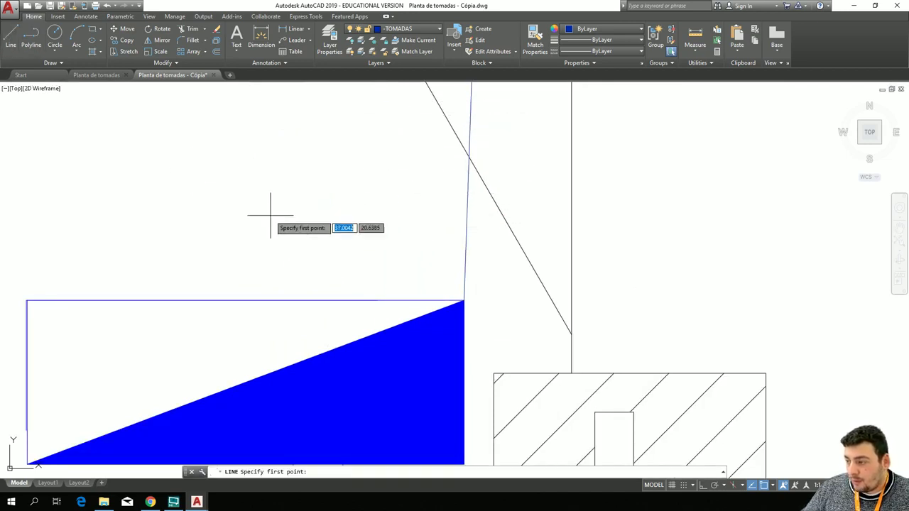
left_click(378, 300)
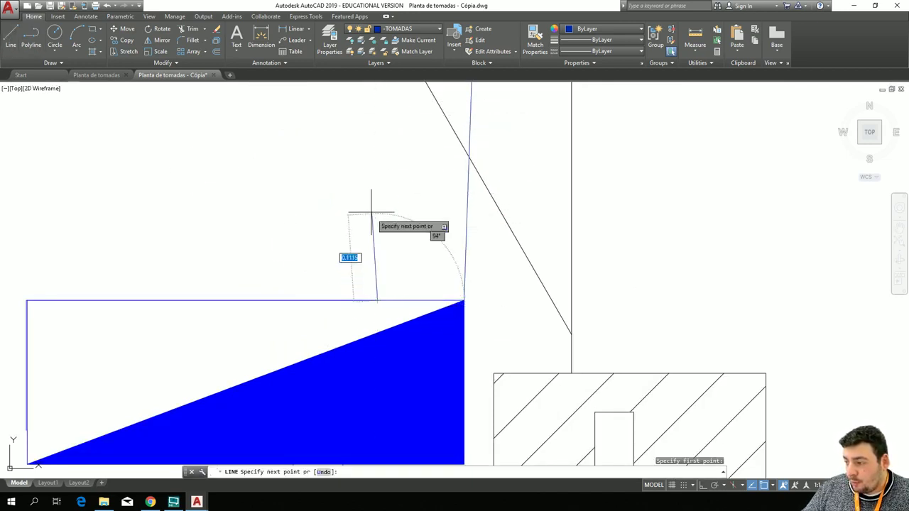
left_click(377, 172)
key("Escape")
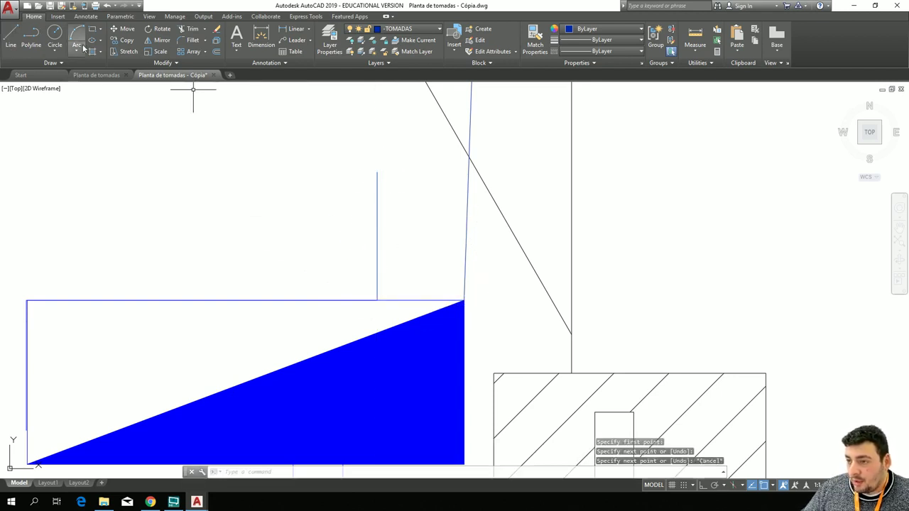
left_click(13, 39)
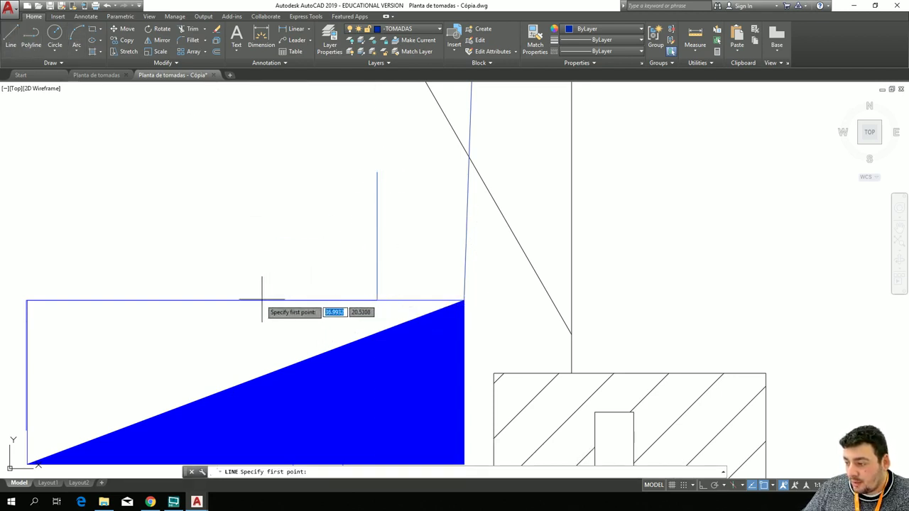
left_click(27, 300)
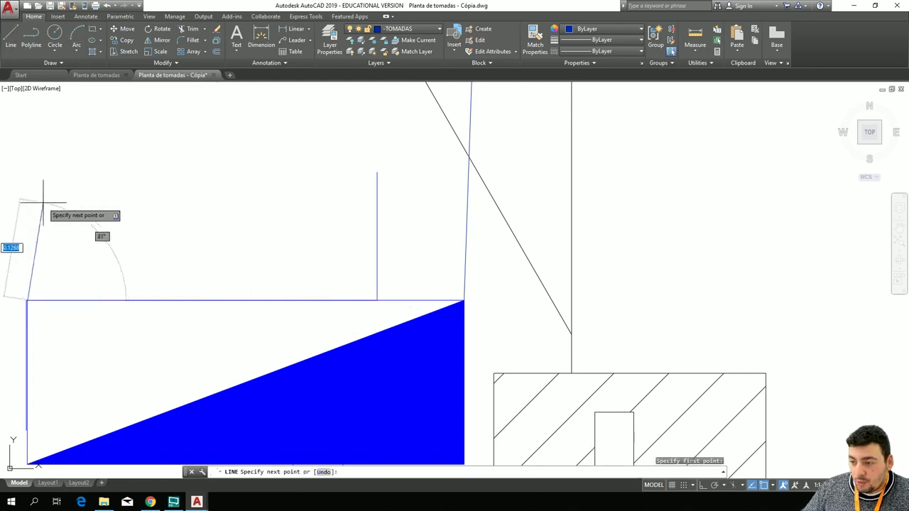
key("Escape")
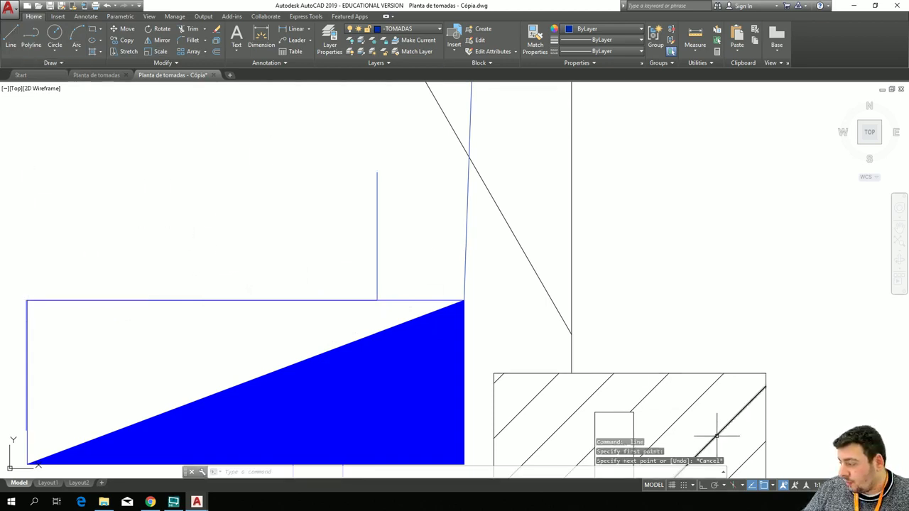
Turn off object snap tracking and draw a second vertical line about 0.146 long, ending just above the panel's top edge.
left_click(752, 485)
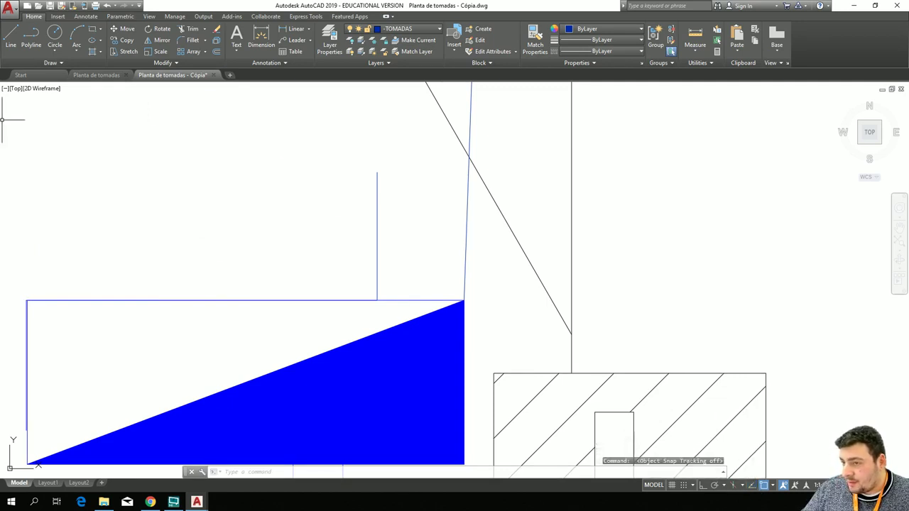
left_click(11, 35)
left_click(258, 172)
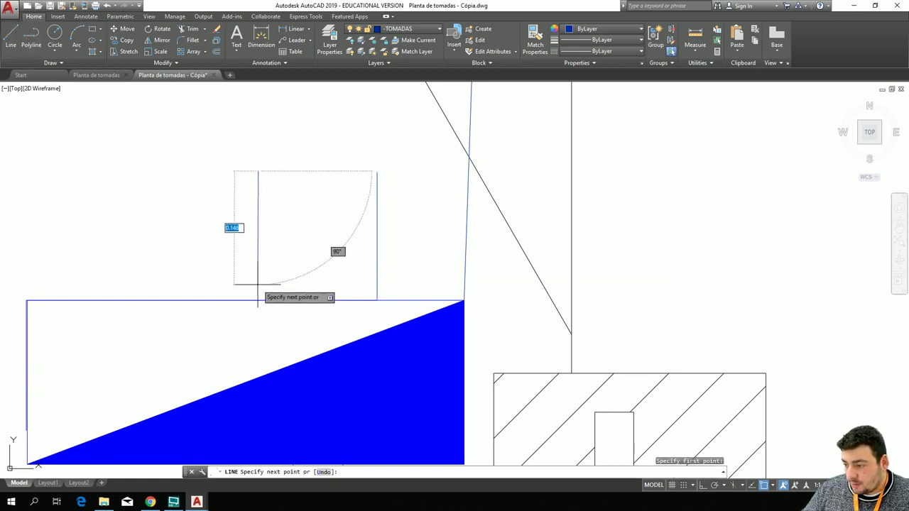
left_click(258, 285)
scroll(257, 284, "up", 2)
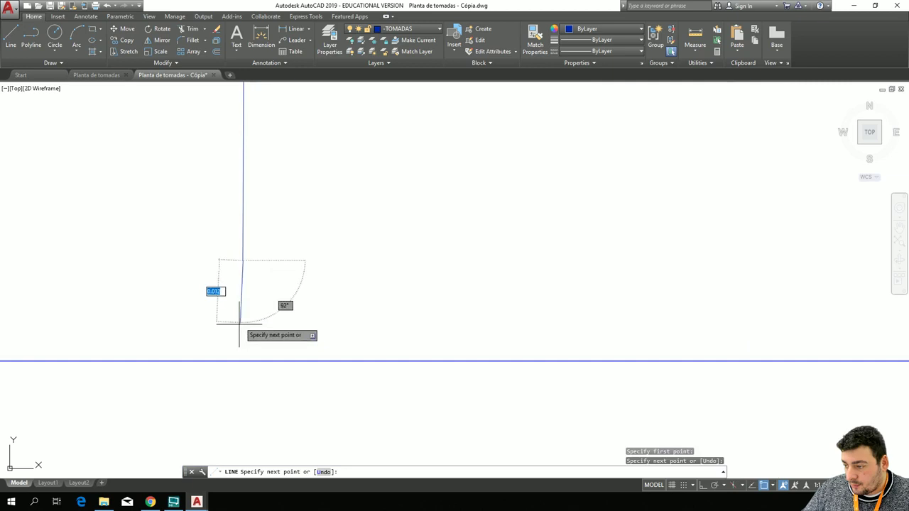
Try to extend the second vertical line to the panel's top edge, and delete the slanted segment.
left_click(244, 361)
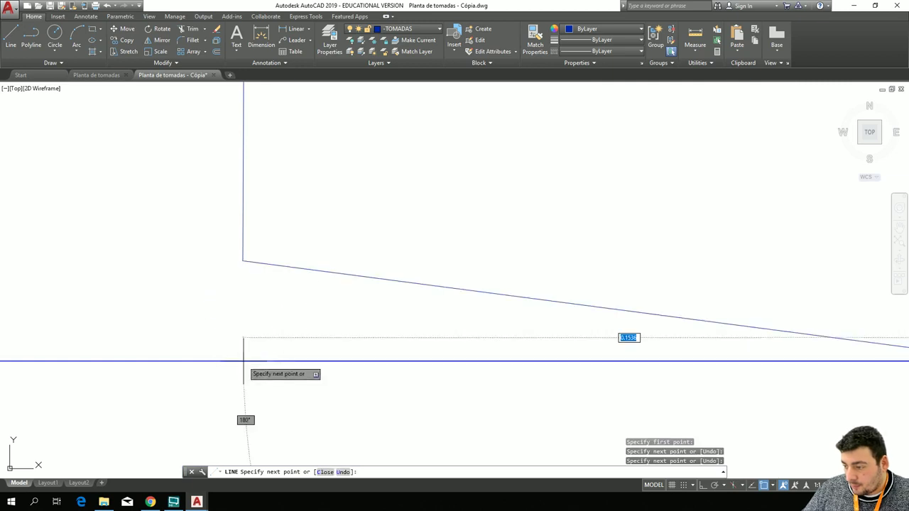
key("Escape")
left_click(311, 262)
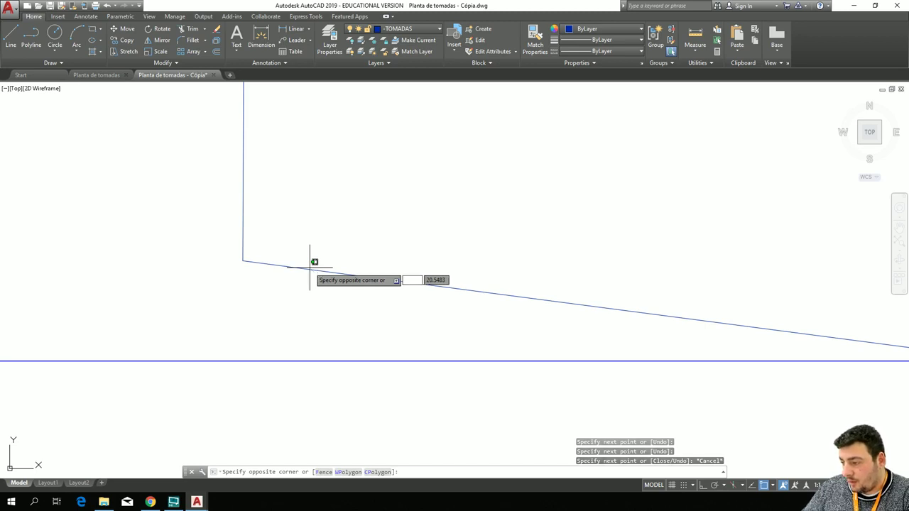
left_click(314, 268)
key("Delete")
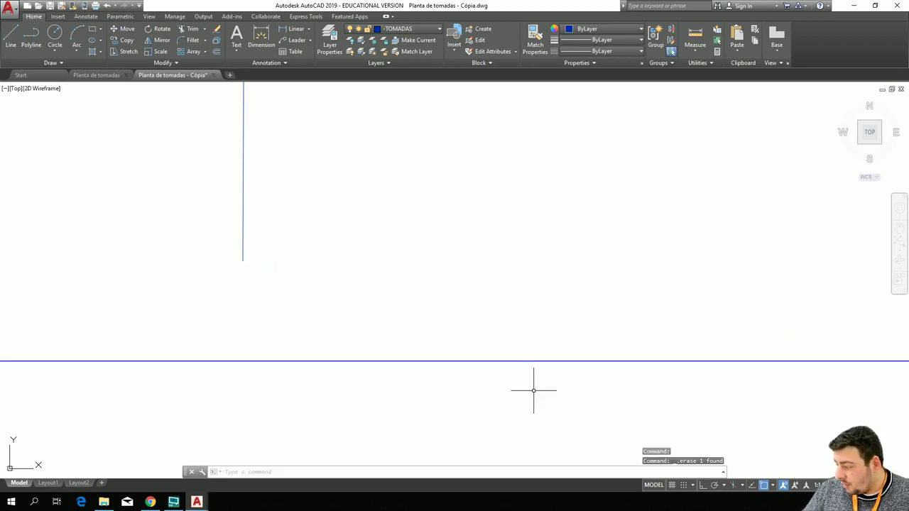
Turn on object snap tracking and draw a short line joining the second vertical line's lower end to the panel's top edge.
left_click(784, 488)
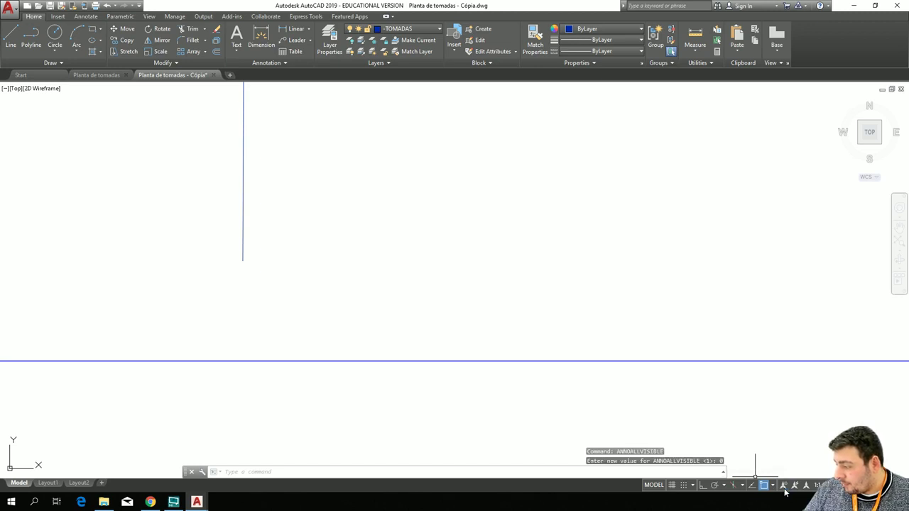
left_click(763, 486)
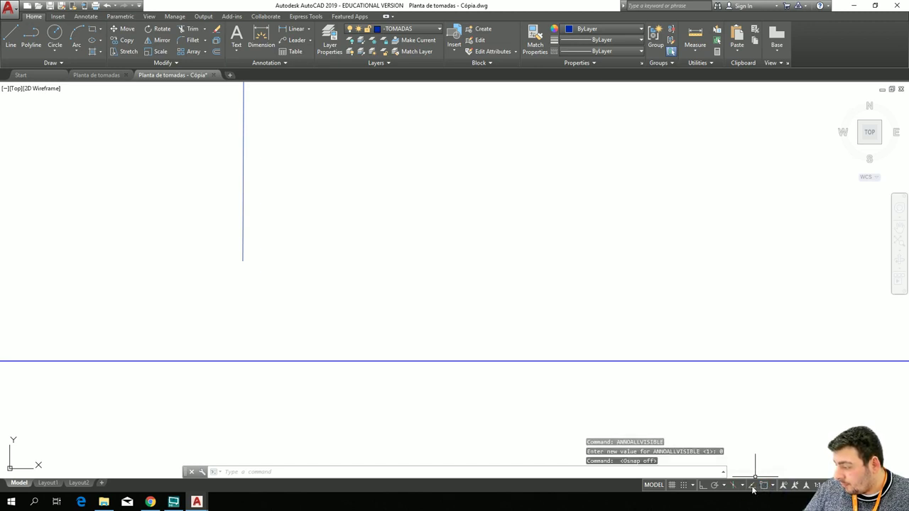
left_click(753, 488)
left_click(784, 488)
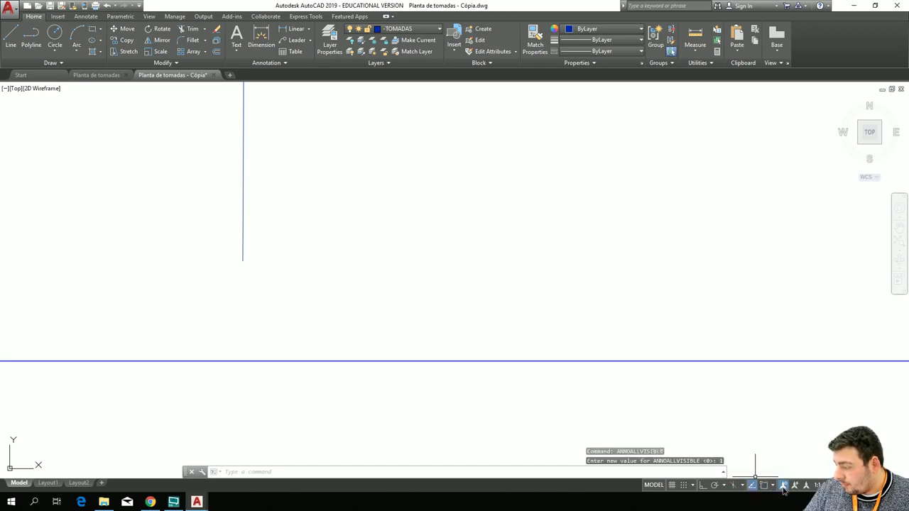
left_click(17, 43)
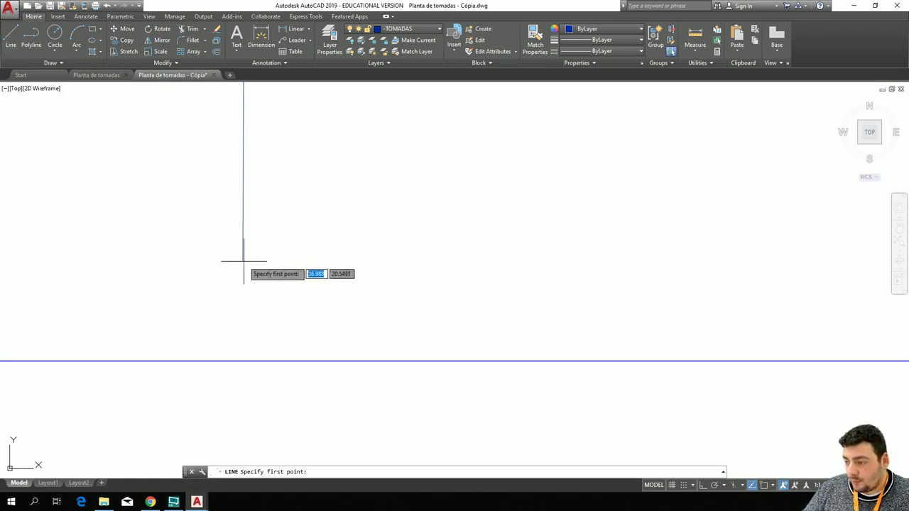
left_click(762, 486)
left_click(243, 260)
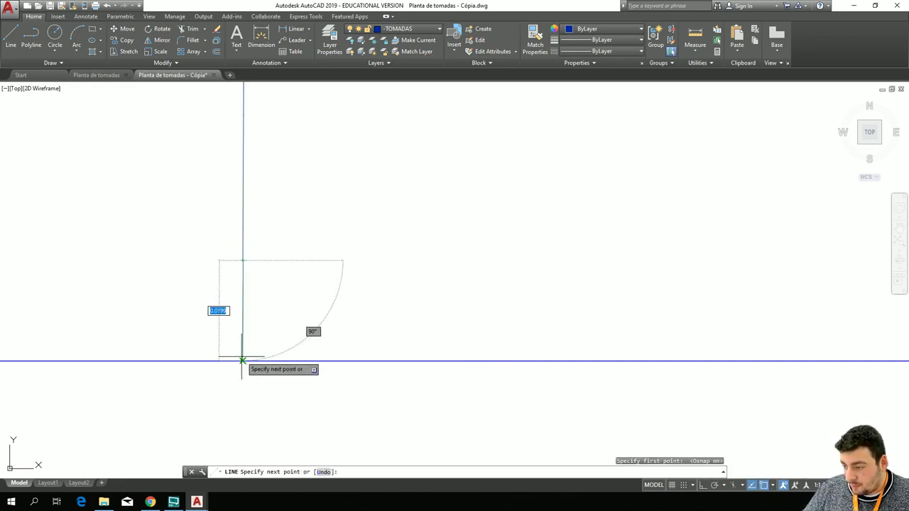
key("Escape")
scroll(294, 275, "up", 5)
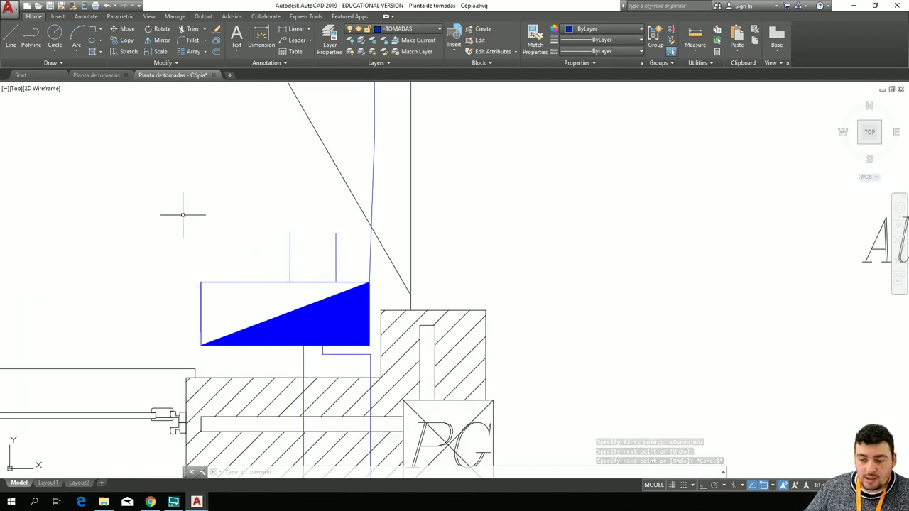
key("Escape")
Examine where the Circulação socket beside the entrance door joins the circuit line.
scroll(188, 206, "down", 4)
mouse_move(381, 224)
middle_mouse_down()
mouse_move(304, 286)
mouse_move(264, 374)
mouse_move(143, 381)
mouse_move(132, 393)
middle_mouse_up()
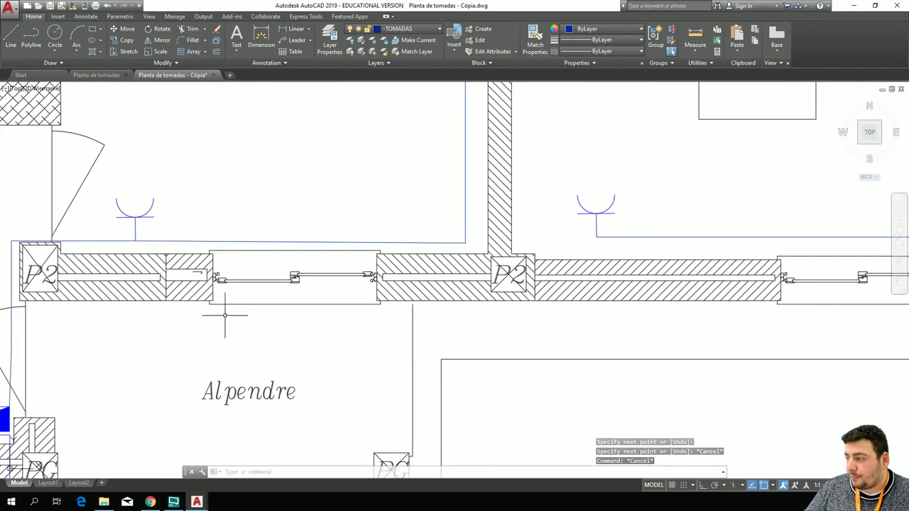
mouse_move(305, 140)
middle_mouse_down()
mouse_move(211, 347)
mouse_move(124, 308)
mouse_move(487, 214)
mouse_move(540, 148)
mouse_move(538, 183)
middle_mouse_up()
scroll(211, 347, "up", 2)
scroll(124, 307, "down", 2)
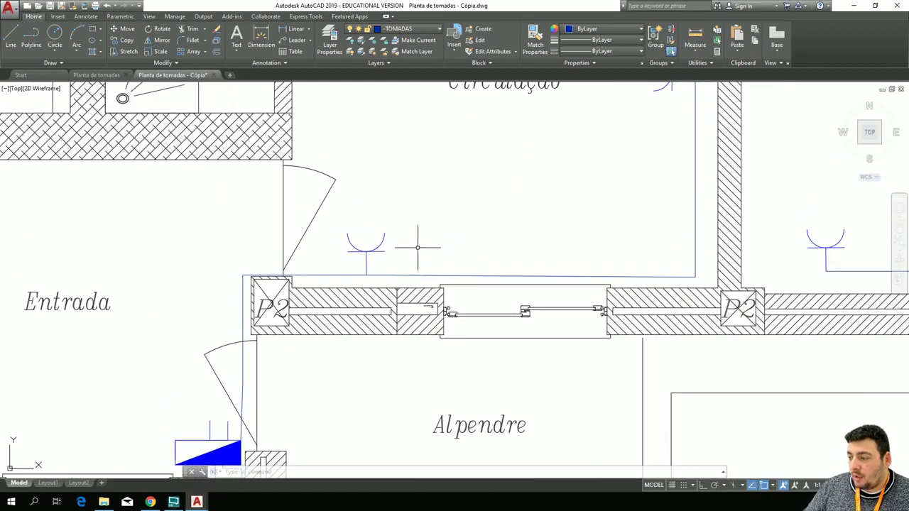
scroll(363, 286, "up", 5)
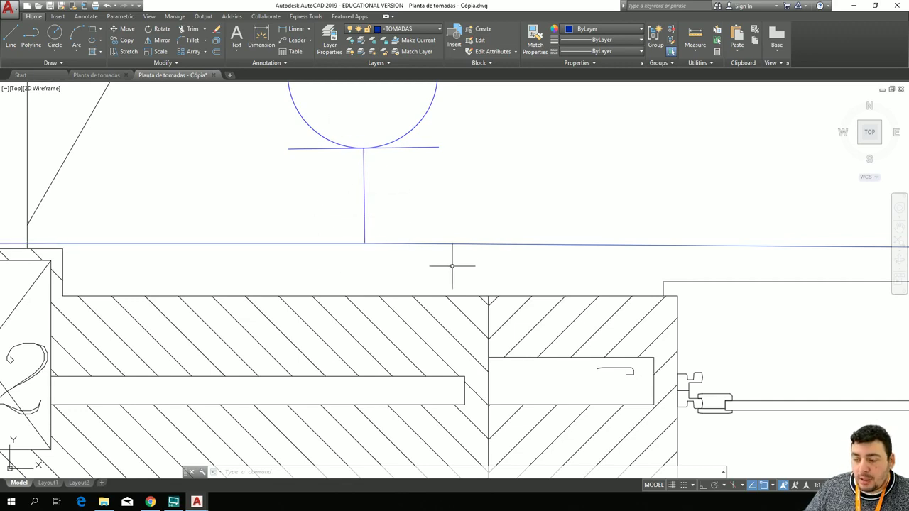
scroll(213, 348, "down", 8)
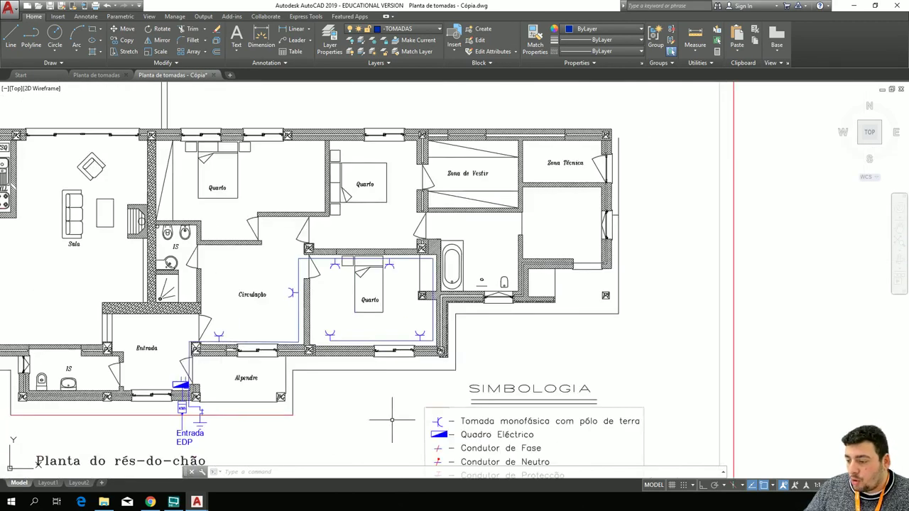
Copy the filled Caixa de Derivação funda symbol from the Simbologia legend.
mouse_move(386, 426)
middle_mouse_down()
mouse_move(248, 284)
mouse_move(182, 192)
middle_mouse_up()
scroll(195, 278, "up", 6)
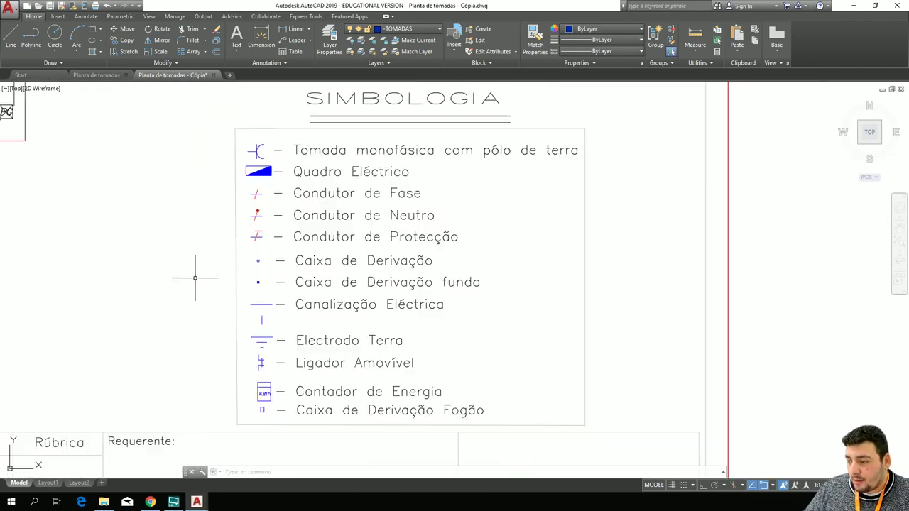
left_click(471, 320)
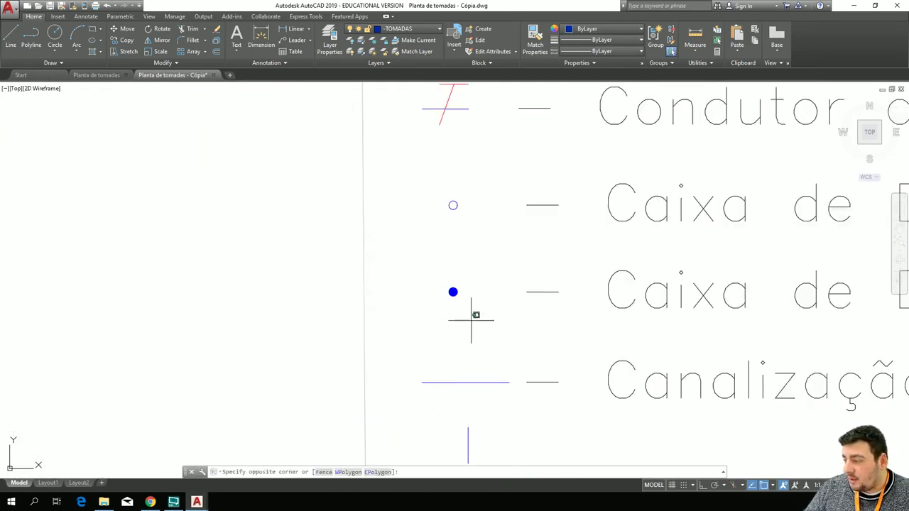
left_click(428, 265)
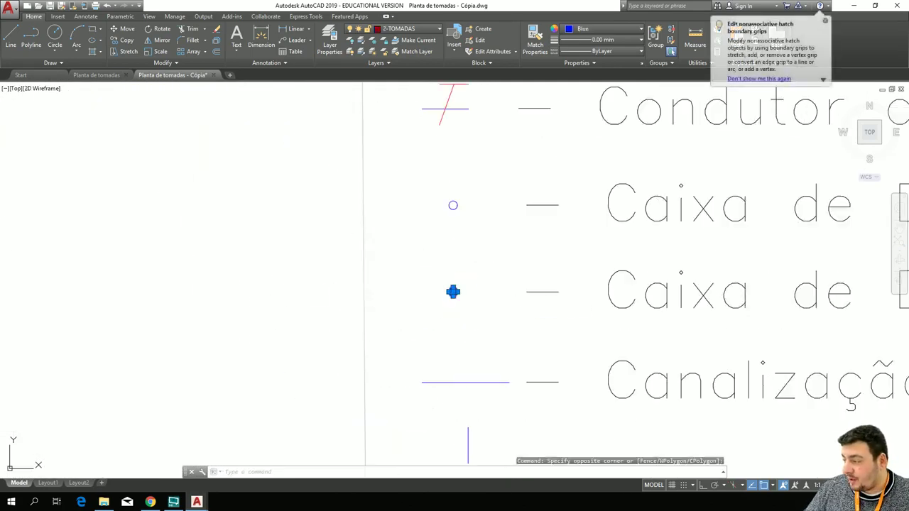
scroll(385, 285, "down", 3)
key("ctrl+c")
scroll(361, 284, "down", 1)
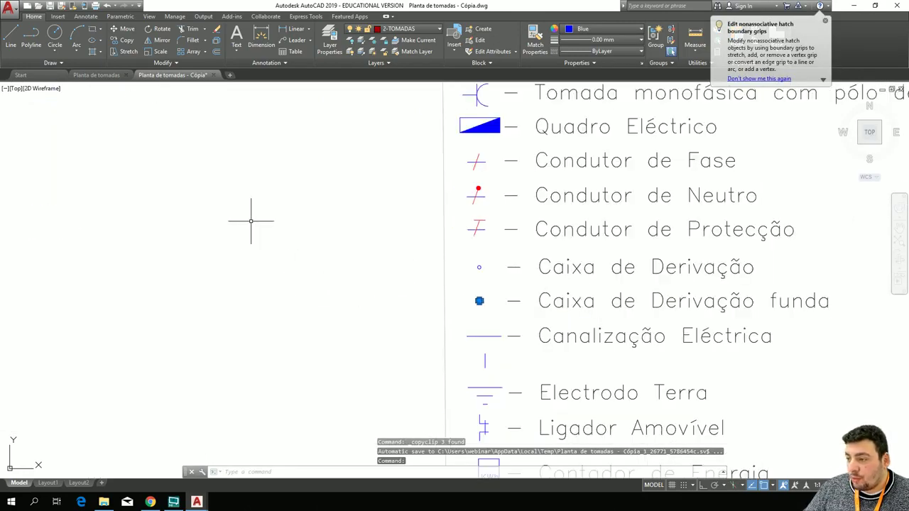
Paste the deep junction box symbol where the lower Circulação socket meets the circuit line.
middle_click_drag(250, 221, 490, 469)
middle_click_drag(383, 238, 487, 351)
scroll(331, 236, "up", 4)
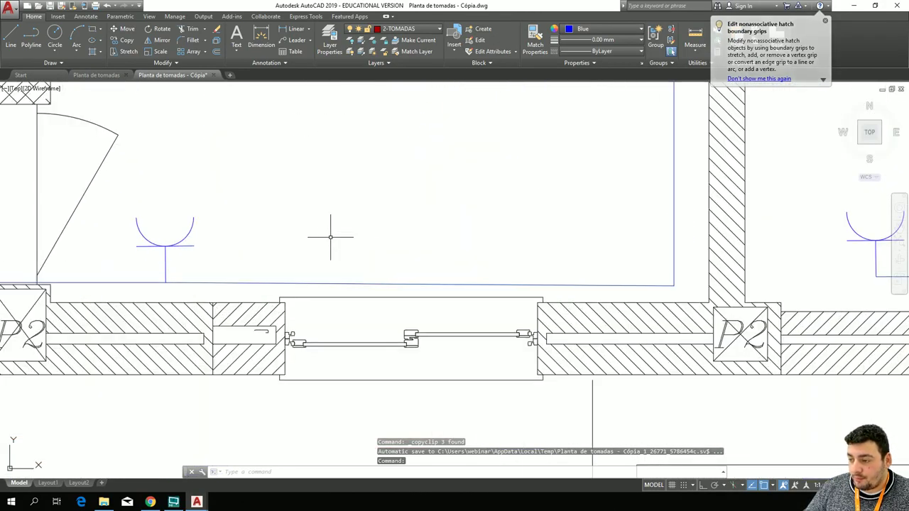
scroll(330, 237, "up", 4)
key("ctrl+v")
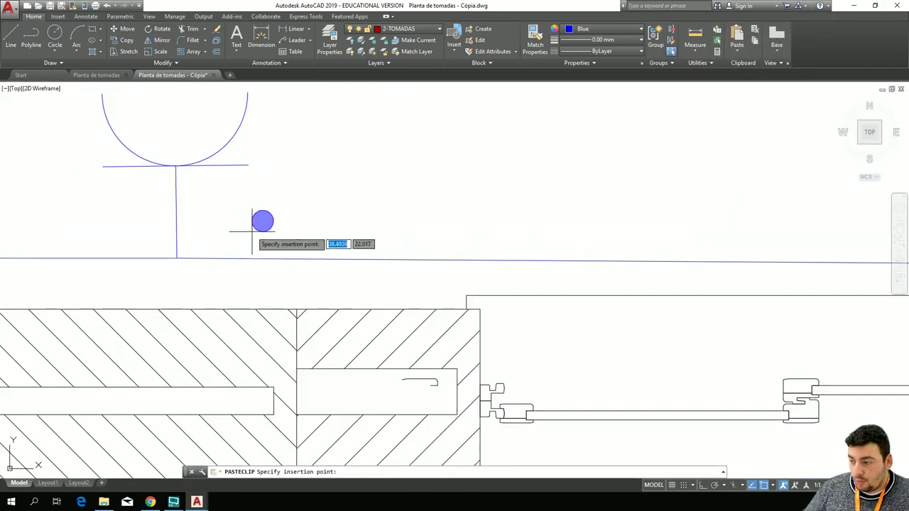
left_click(176, 258)
scroll(408, 211, "down", 4)
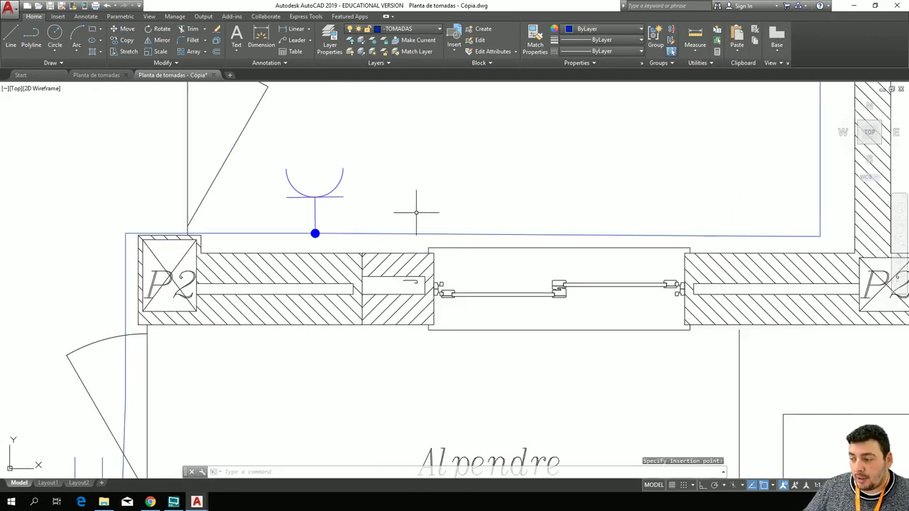
Place another deep junction box where the socket on Circulação's right side meets the vertical circuit line.
key("ctrl+v")
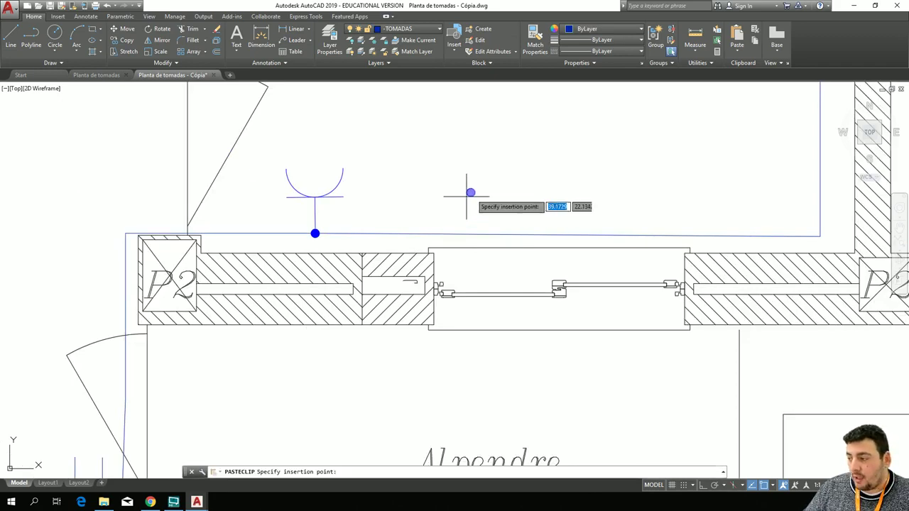
middle_click_drag(715, 163, 294, 372)
middle_click_drag(355, 171, 281, 277)
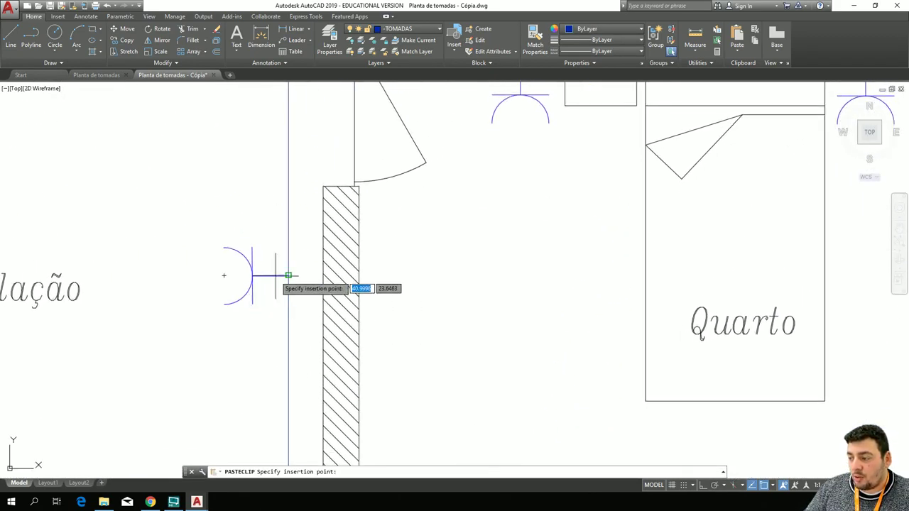
scroll(280, 277, "up", 8)
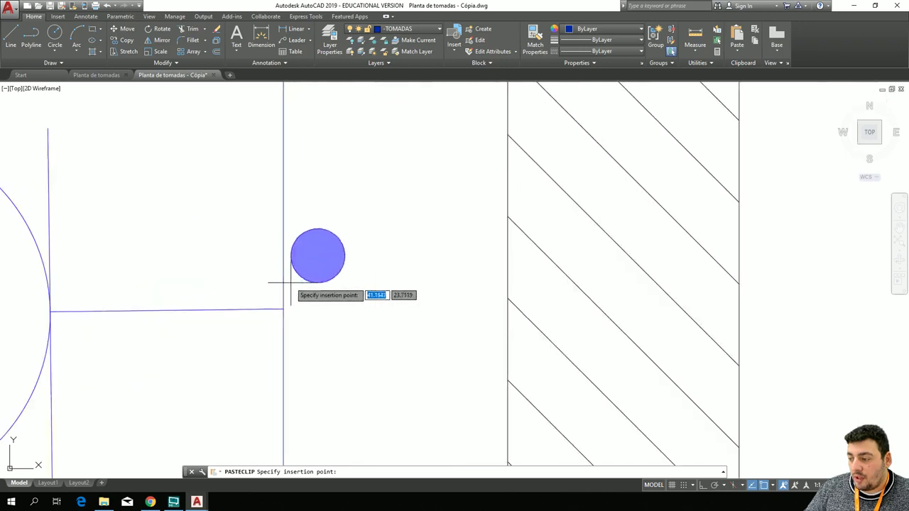
left_click(260, 338)
scroll(300, 223, "down", 8)
Place deep junction boxes where the two sockets on either side of the bed in the lower Quarto meet the upper circuit line.
key("ctrl+v")
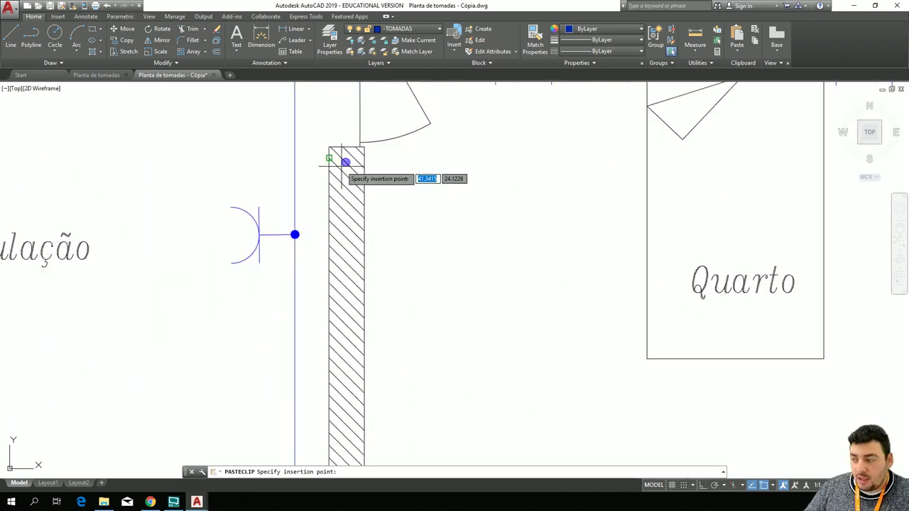
scroll(479, 127, "down", 2)
middle_click_drag(481, 128, 335, 229)
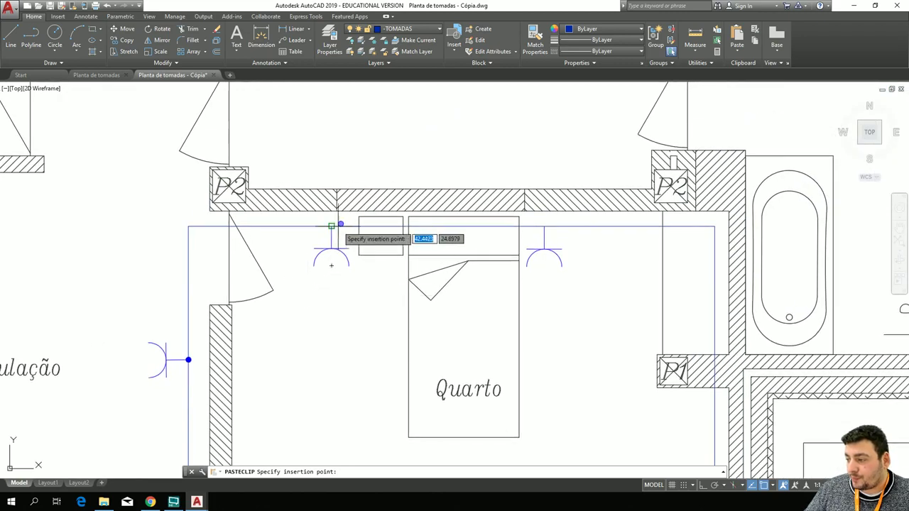
scroll(314, 229, "up", 8)
left_click(270, 237)
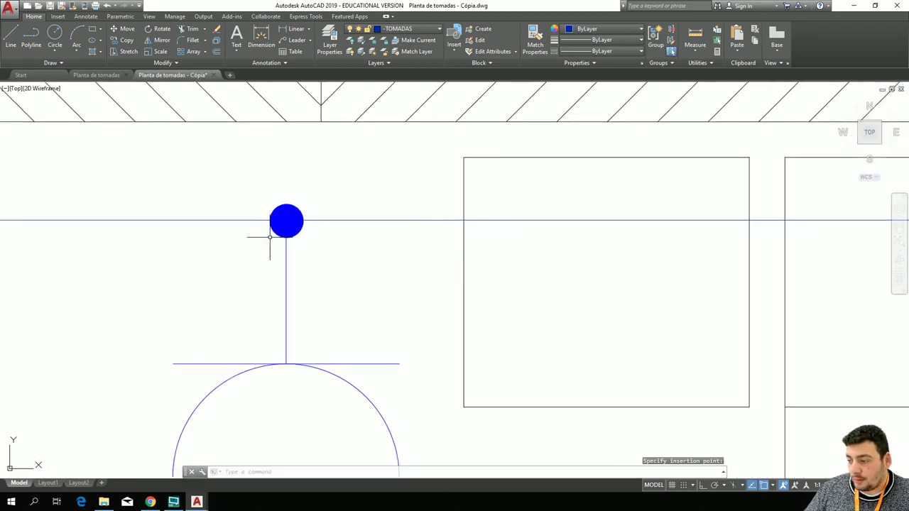
key("ctrl+v")
scroll(356, 238, "down", 4)
middle_click_drag(640, 261, 126, 260)
left_click(351, 230)
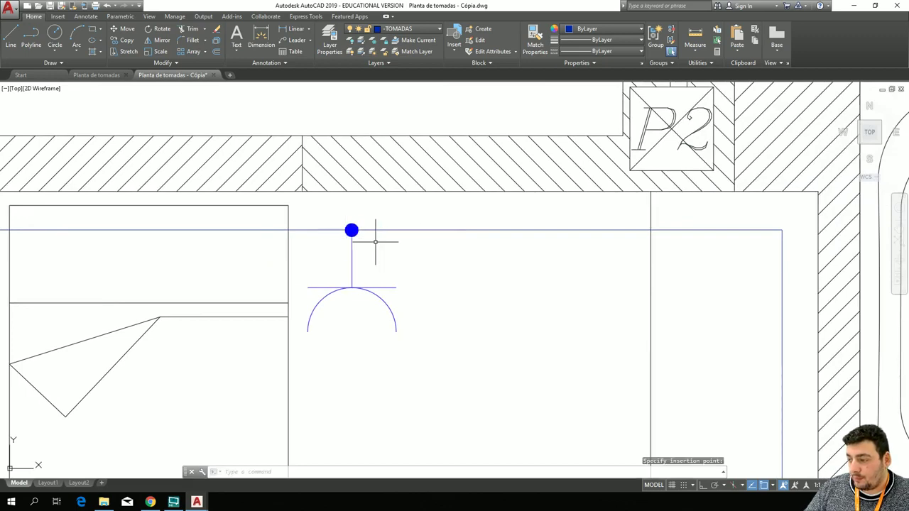
Place a deep junction box where the lower-right socket of the same Quarto meets the lower circuit line.
key("ctrl+v")
scroll(551, 258, "down", 4)
middle_click_drag(514, 260, 188, 37)
scroll(262, 320, "up", 6)
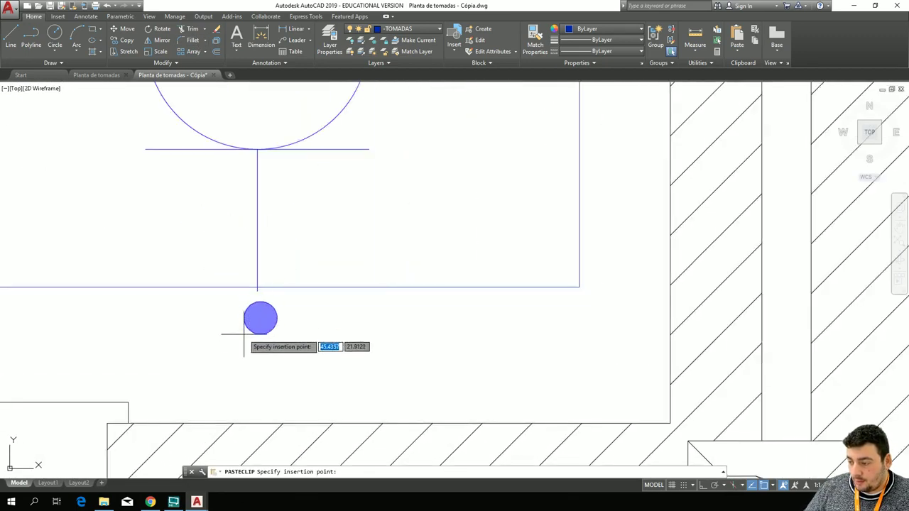
left_click(245, 301)
scroll(349, 300, "down", 5)
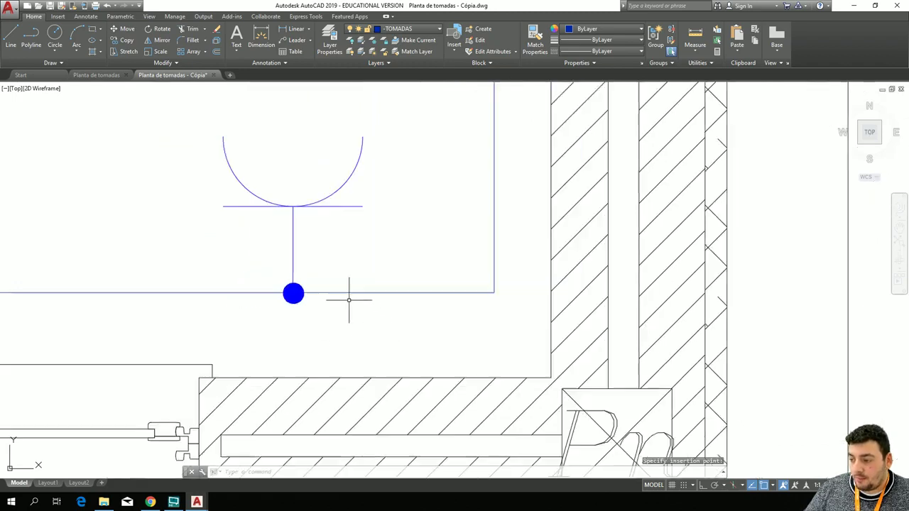
middle_click_drag(235, 260, 395, 251)
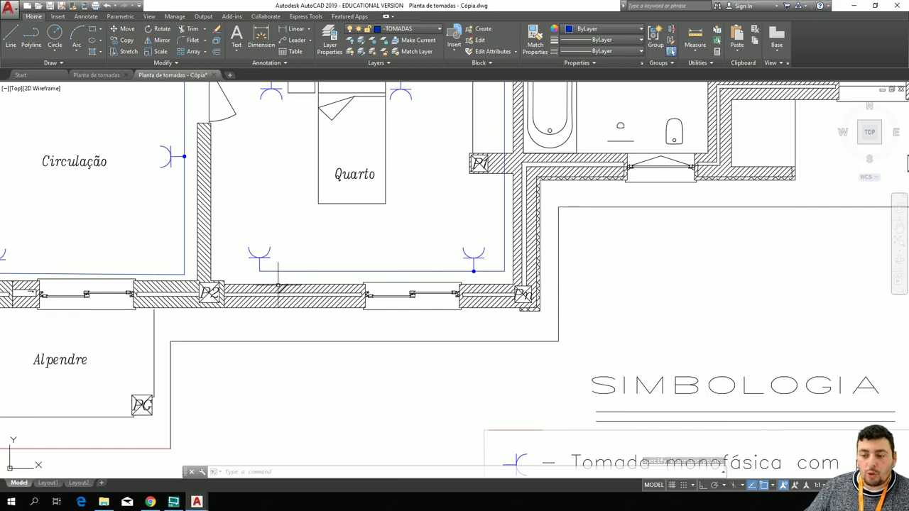
key("Escape")
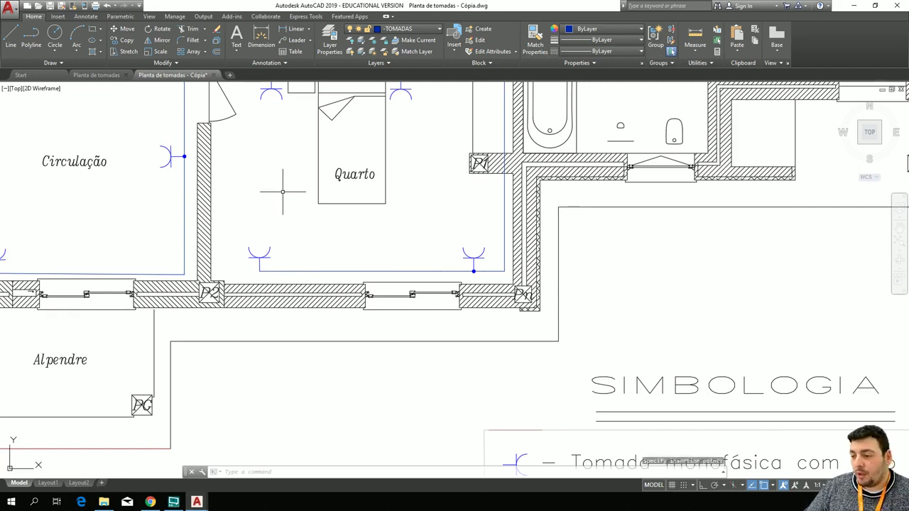
Review the socket circuit from the Quarto through Circulação to the electrical panel, together with the conductor symbols in the legend.
scroll(281, 192, "down", 6)
scroll(281, 190, "up", 6)
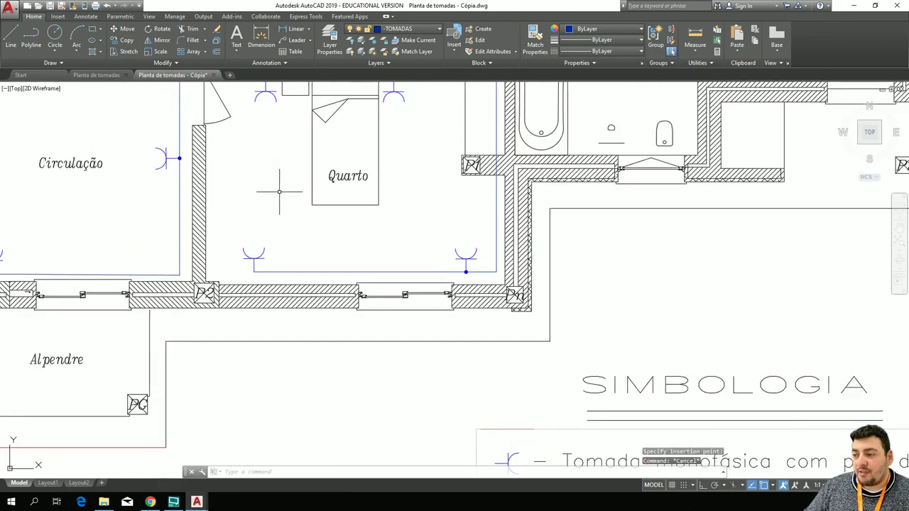
mouse_move(278, 190)
middle_mouse_down()
mouse_move(445, 200)
mouse_move(490, 157)
mouse_move(500, 199)
middle_mouse_up()
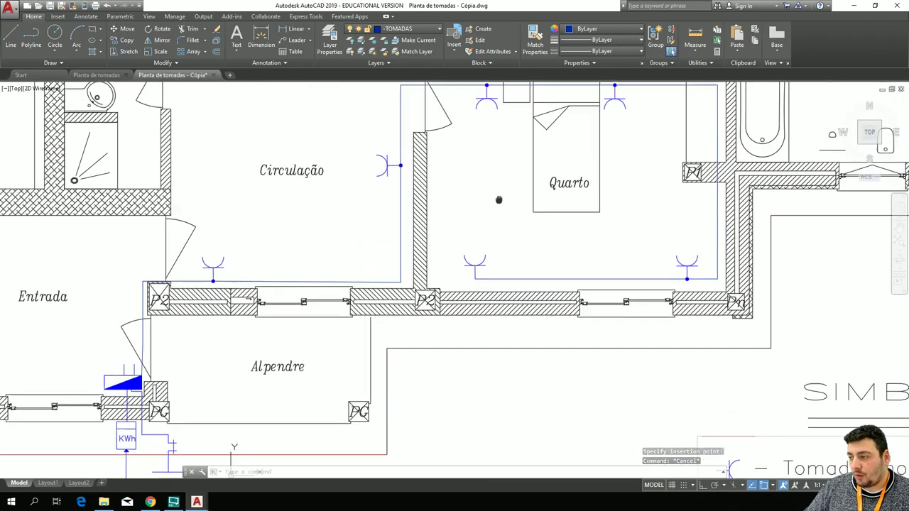
scroll(499, 199, "down", 3)
middle_click_drag(397, 226, 367, 249)
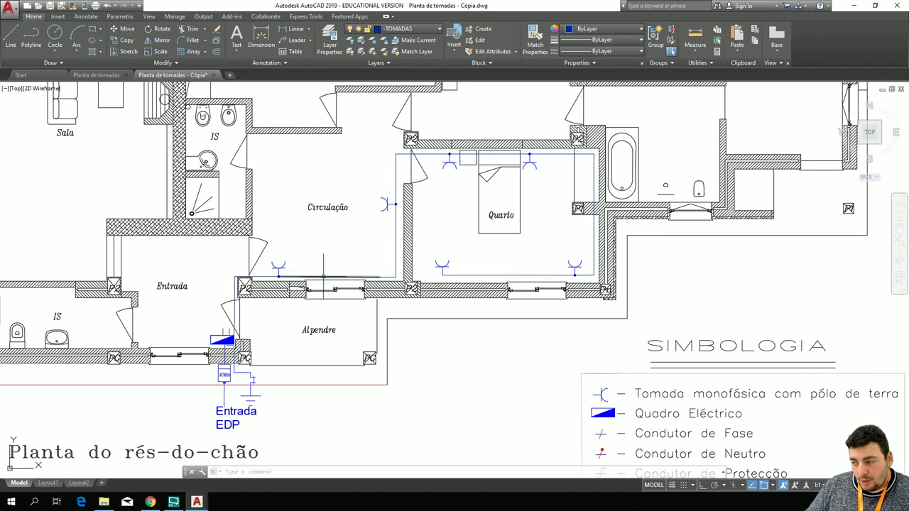
mouse_move(323, 277)
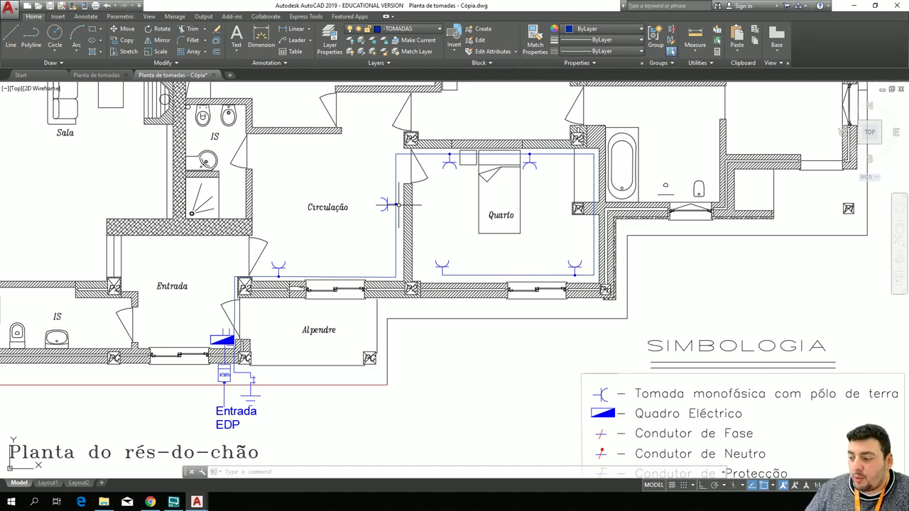
scroll(88, 247, "down", 2)
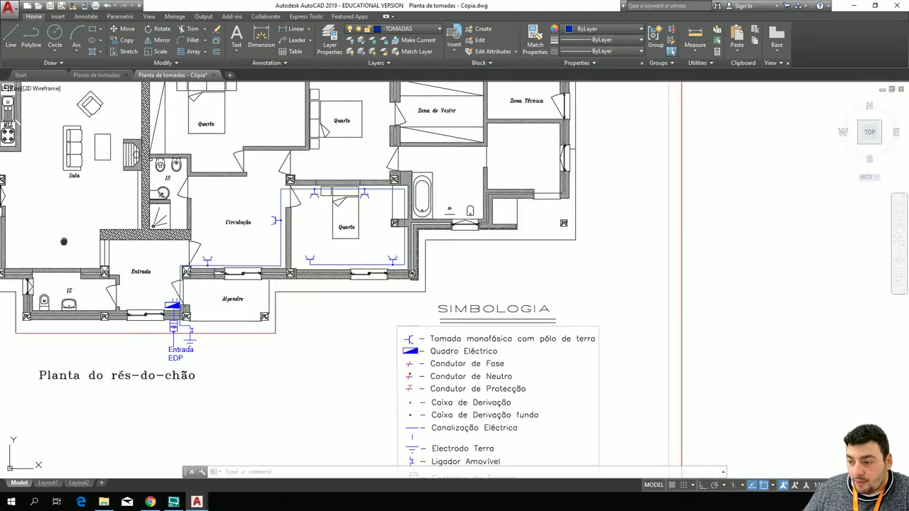
mouse_move(64, 241)
middle_mouse_down()
mouse_move(234, 284)
mouse_move(274, 270)
mouse_move(296, 283)
mouse_move(0, 173)
mouse_move(0, 143)
middle_mouse_up()
scroll(156, 248, "up", 5)
scroll(260, 276, "down", 1)
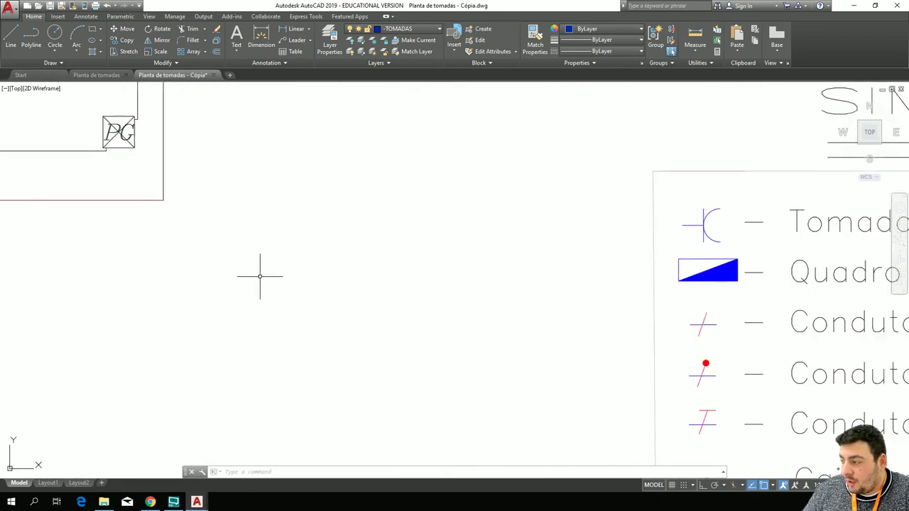
scroll(260, 276, "down", 3)
mouse_move(322, 310)
middle_mouse_down()
mouse_move(99, 254)
mouse_move(326, 372)
middle_mouse_up()
scroll(142, 256, "down", 2)
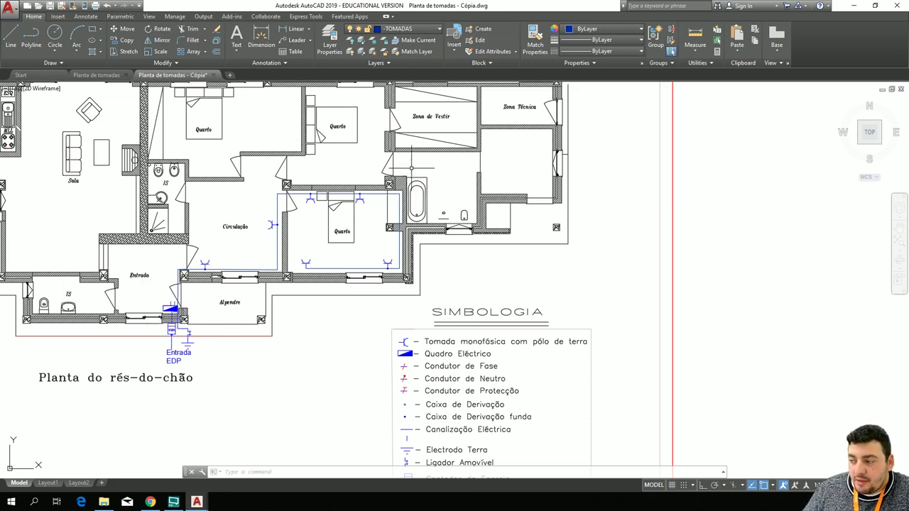
Copy the Condutor de Fase symbol from the legend and paste it into the blank area beside the legend.
scroll(412, 337, "up", 5)
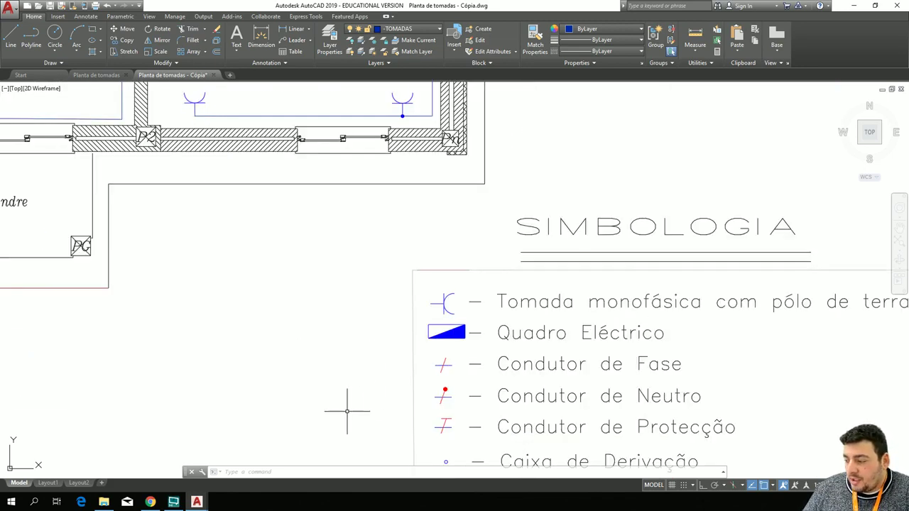
mouse_move(349, 412)
middle_mouse_down()
mouse_move(189, 321)
mouse_move(182, 270)
mouse_move(172, 383)
mouse_move(183, 383)
middle_mouse_up()
scroll(225, 310, "up", 3)
left_click(377, 291)
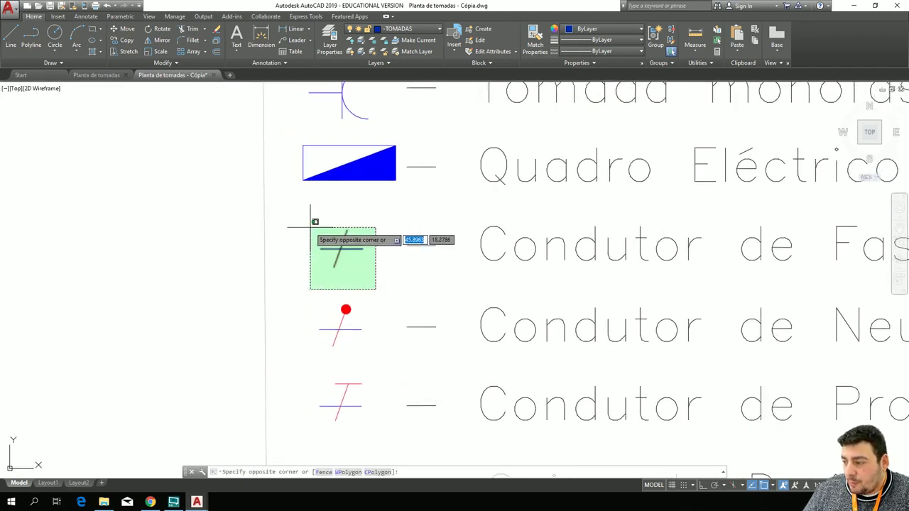
left_click(299, 217)
key("ctrl+c")
key("ctrl+v")
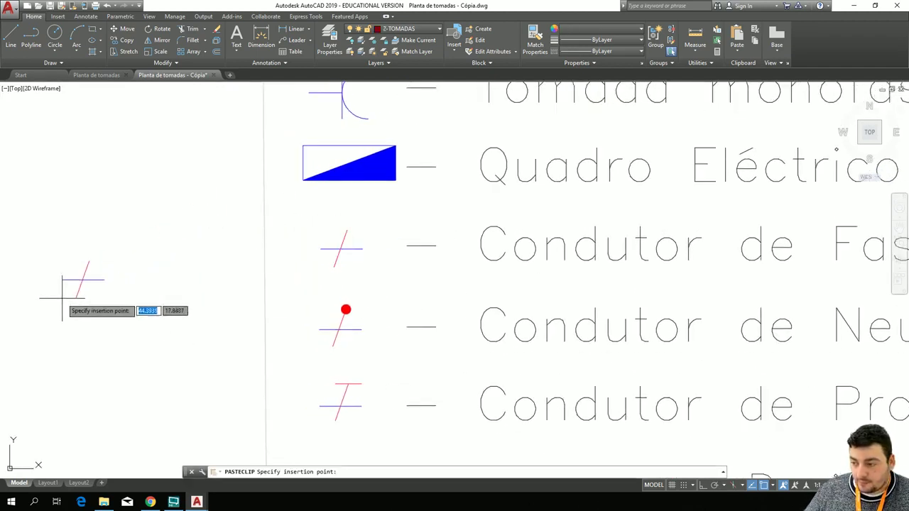
left_click(345, 309)
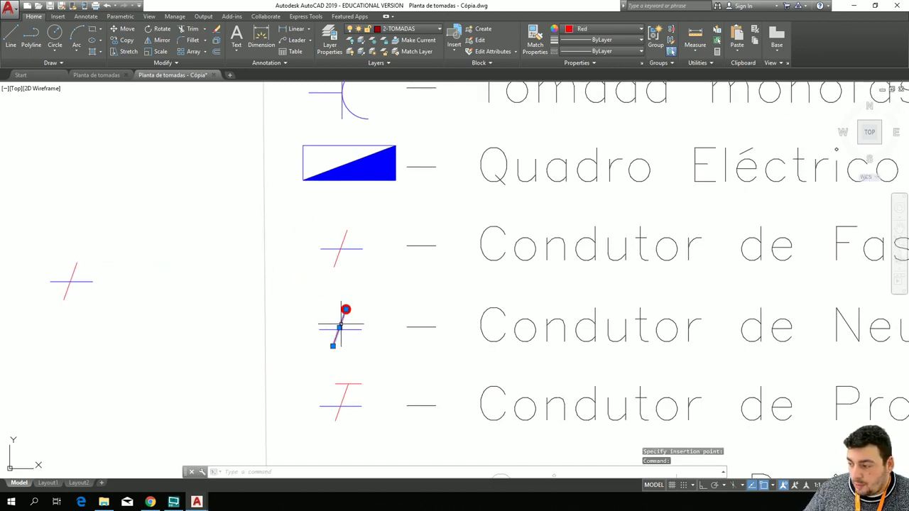
left_click(344, 311)
left_click(344, 308)
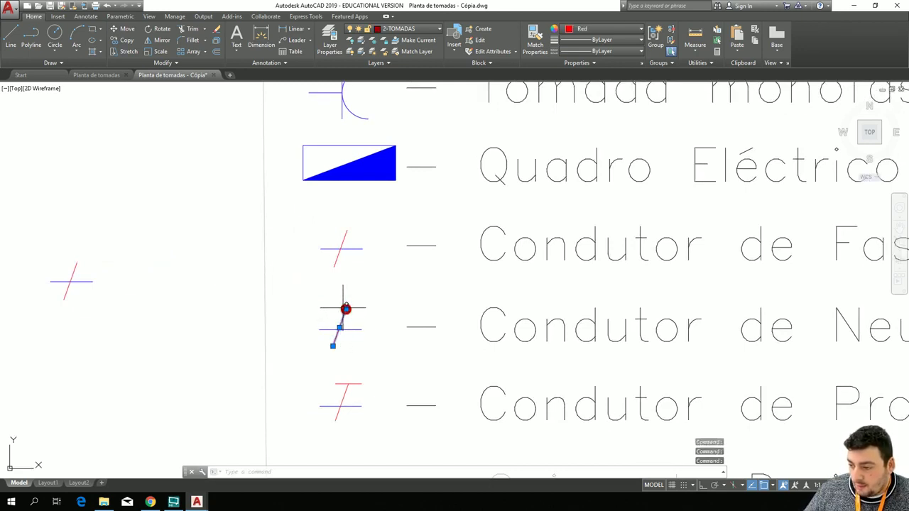
key("Escape")
Try to stretch the copied phase symbol's blue line by its end, and undo the stretch.
left_click(90, 281)
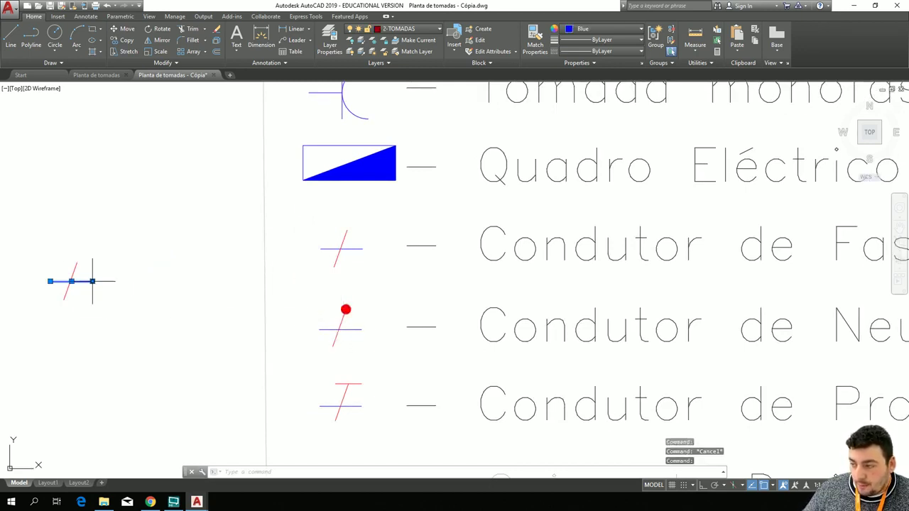
left_click(92, 281)
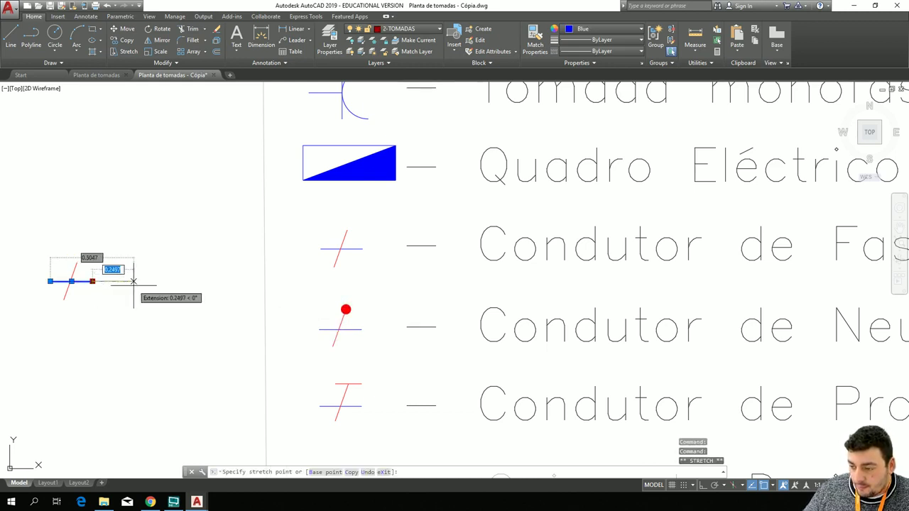
left_click(171, 286)
left_click(171, 286)
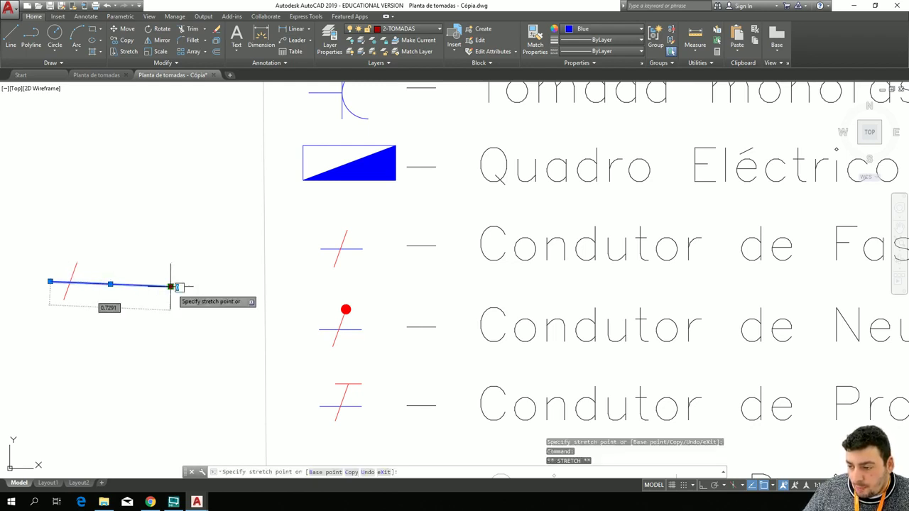
key("Escape")
key("Escape")
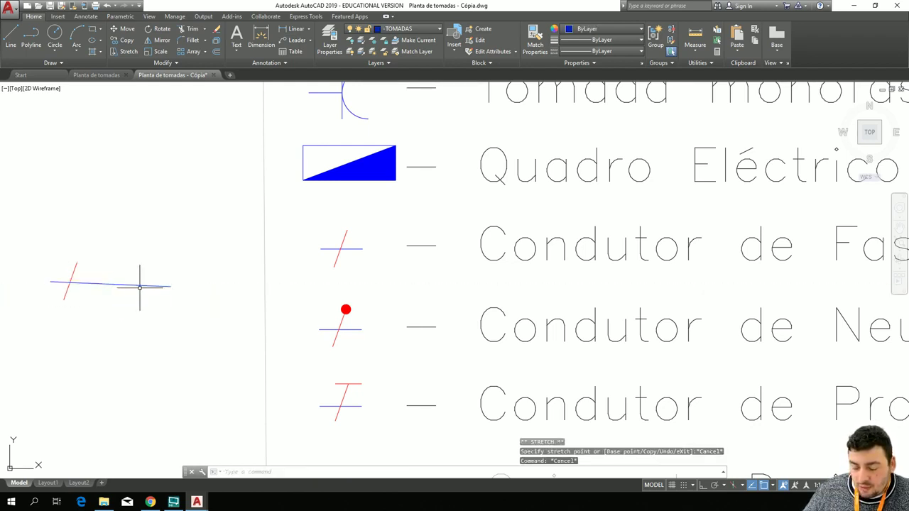
key("ctrl+z")
key("ctrl+z")
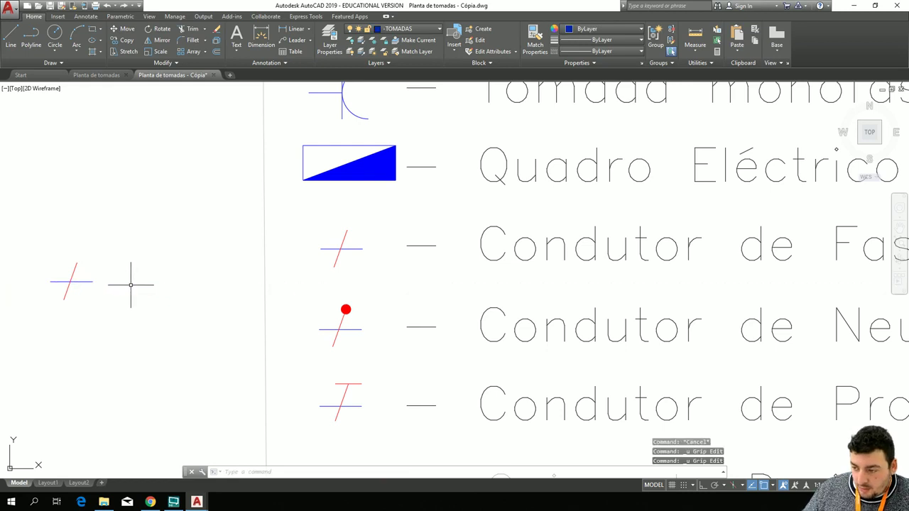
Stretch the copied phase symbol's blue line horizontally to a length of about 0.63.
left_click(92, 281)
left_click_drag(94, 281, 131, 281)
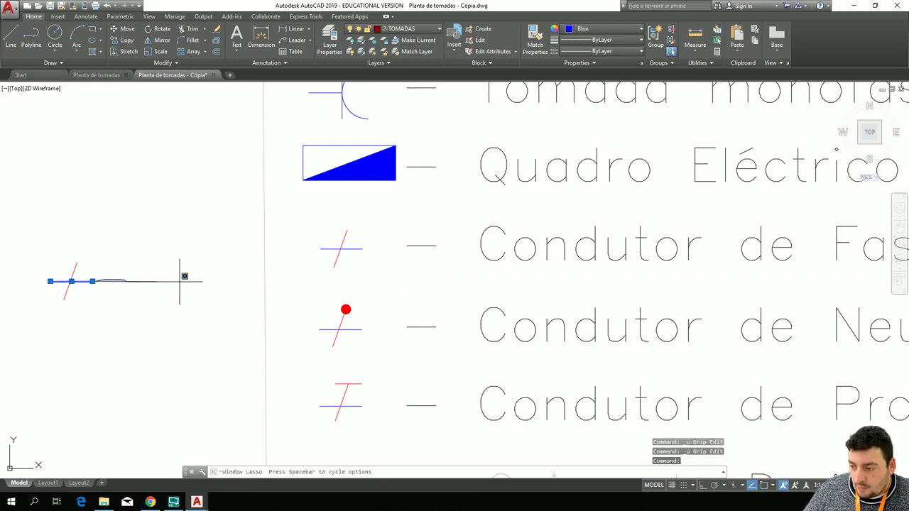
key("Escape")
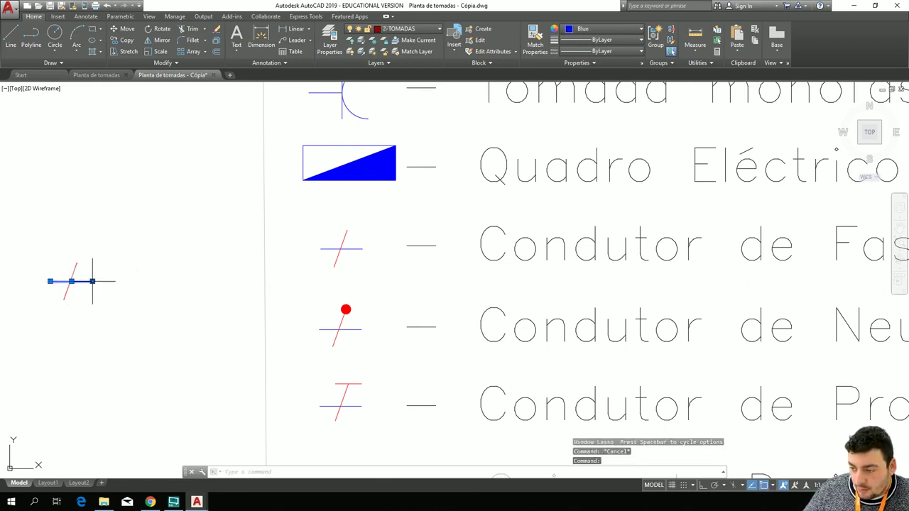
left_click(92, 282)
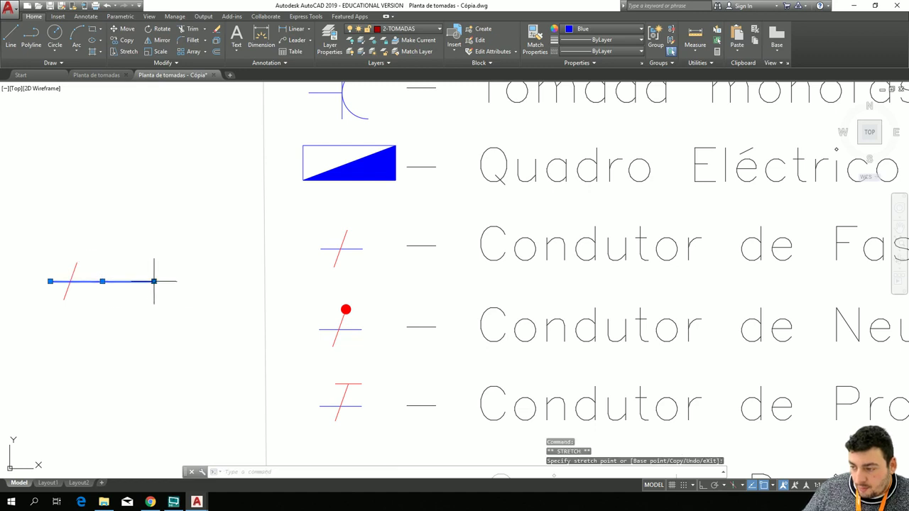
key("Escape")
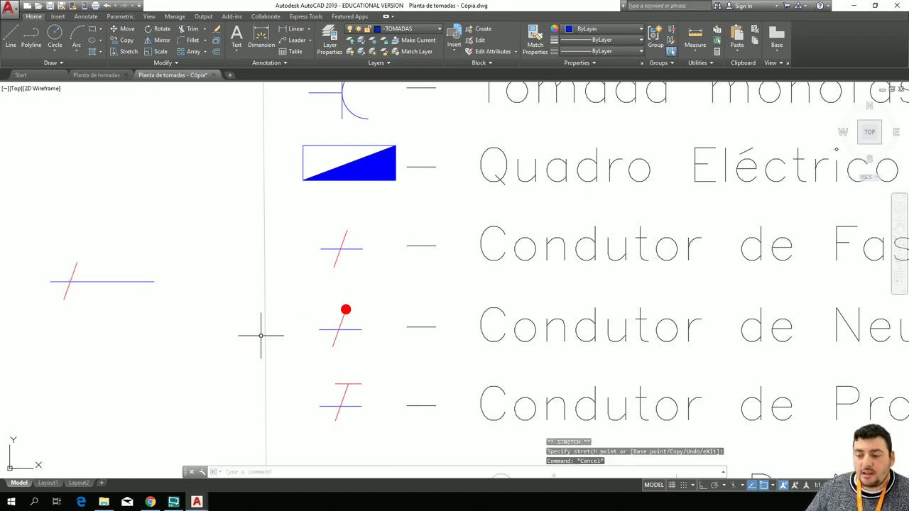
left_click(345, 310)
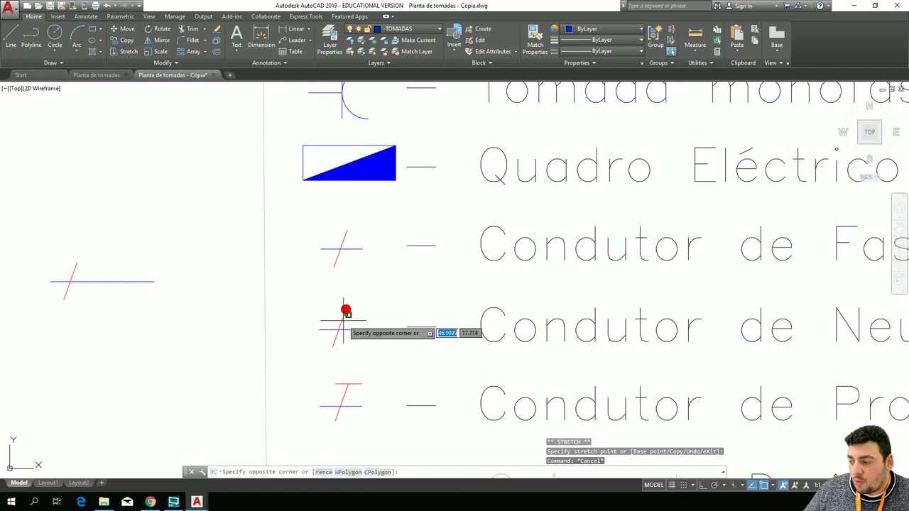
left_click(345, 310)
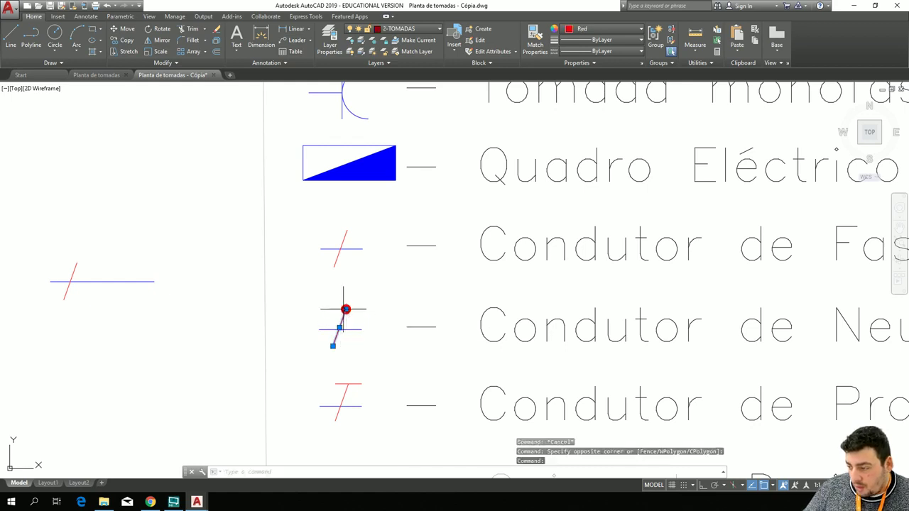
key("Escape")
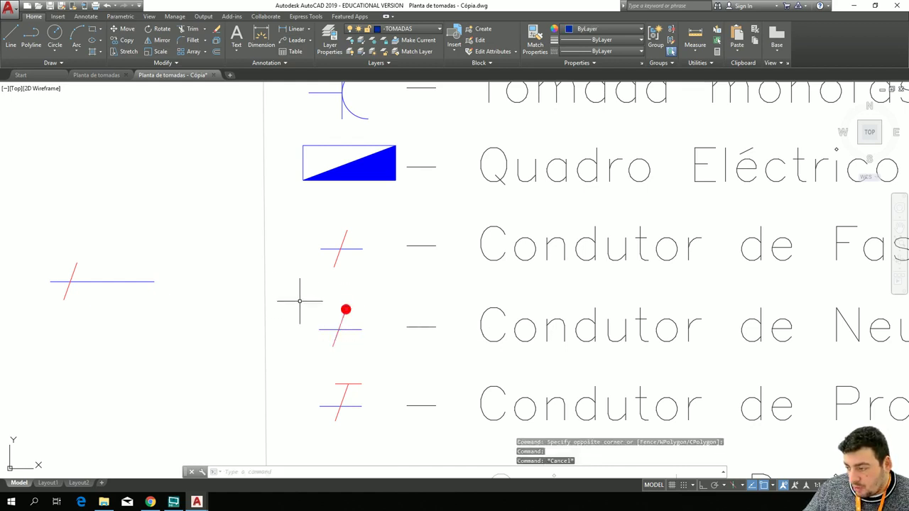
Copy the Condutor de Neutro slash and dot from the legend and place them next to the copied phase slash.
left_click(364, 321)
left_click(320, 304)
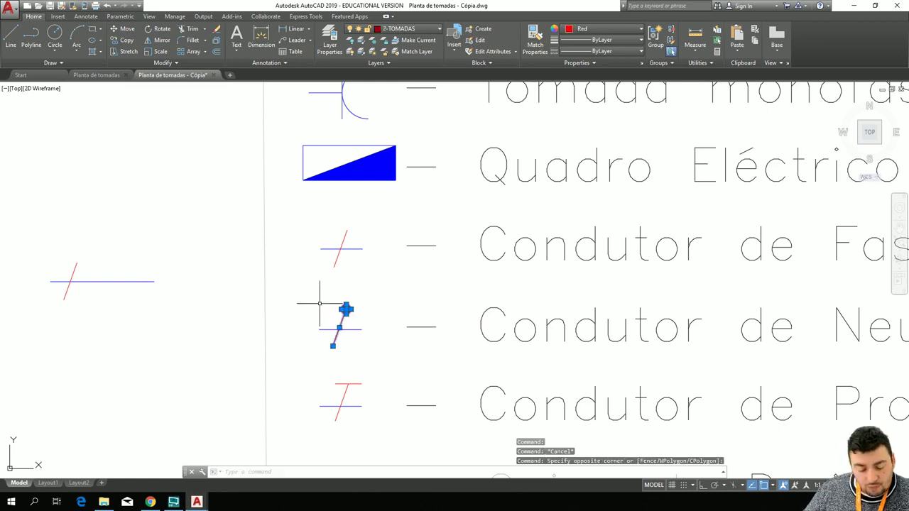
key("ctrl+c")
key("ctrl+v")
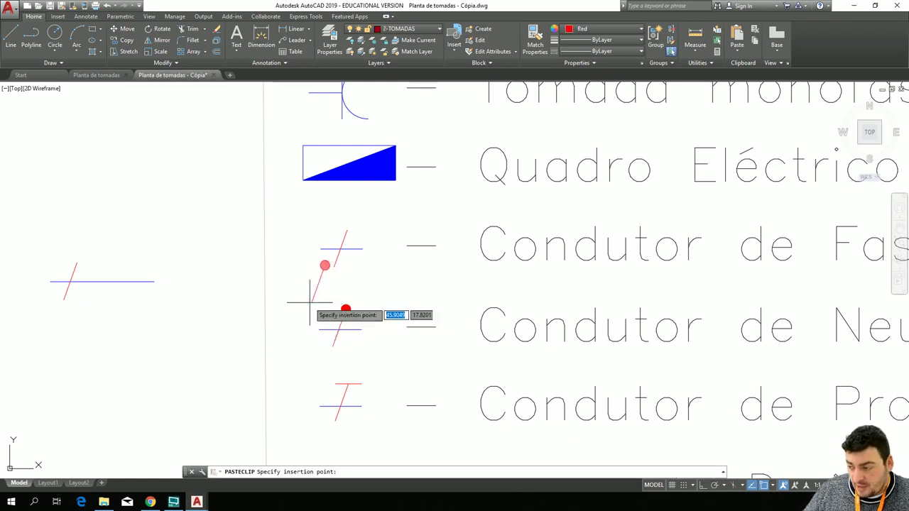
left_click(80, 301)
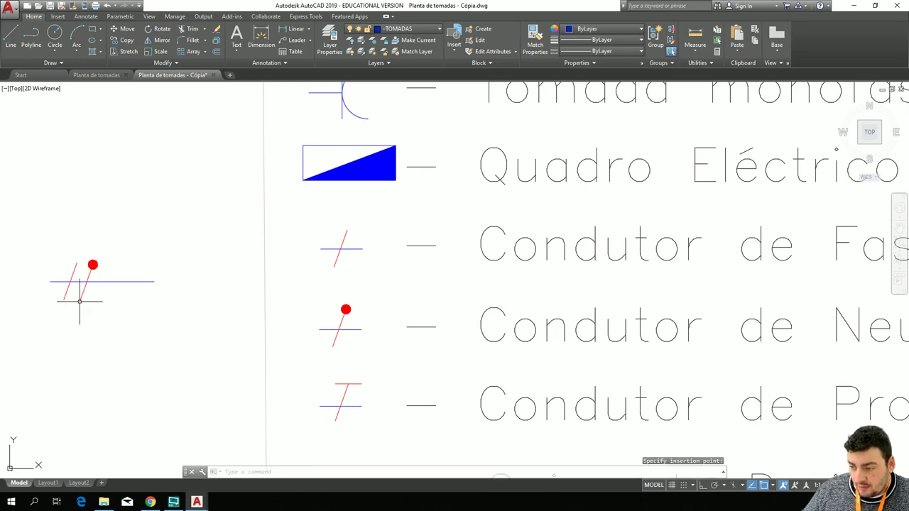
Copy the Condutor de Protecção mark without its blue line and place it next to the copied neutral mark.
left_click(367, 398)
left_click(312, 370)
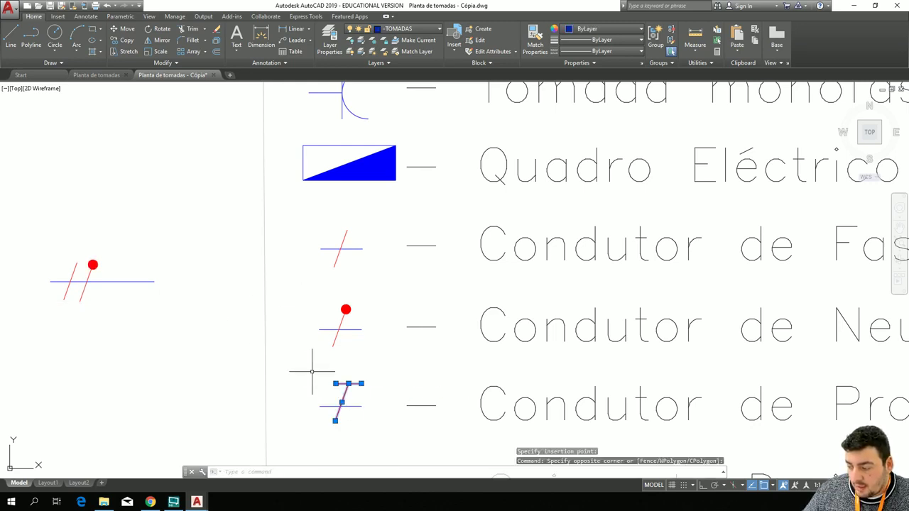
key("ctrl+c")
key("ctrl+v")
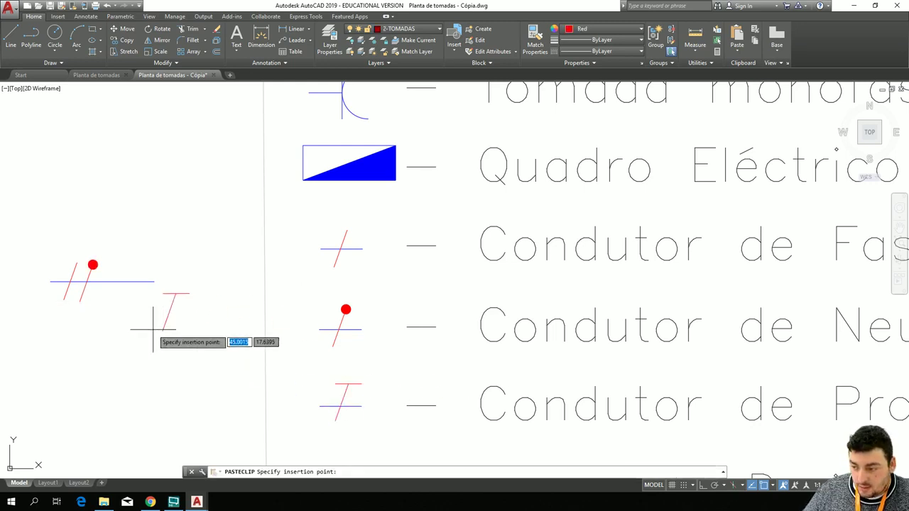
left_click(103, 299)
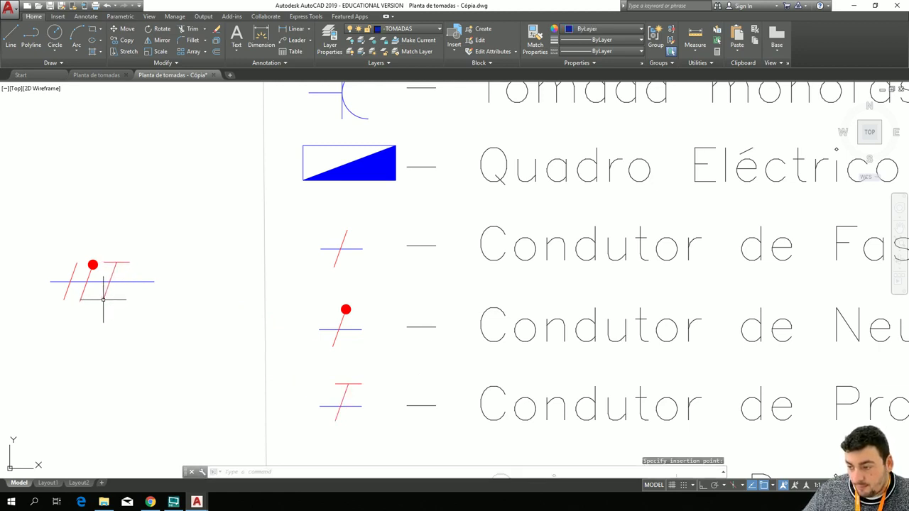
Shorten the copied protection mark's crossbar from the end nearest the neutral dot, to about 0.13 long.
scroll(116, 283, "up", 5)
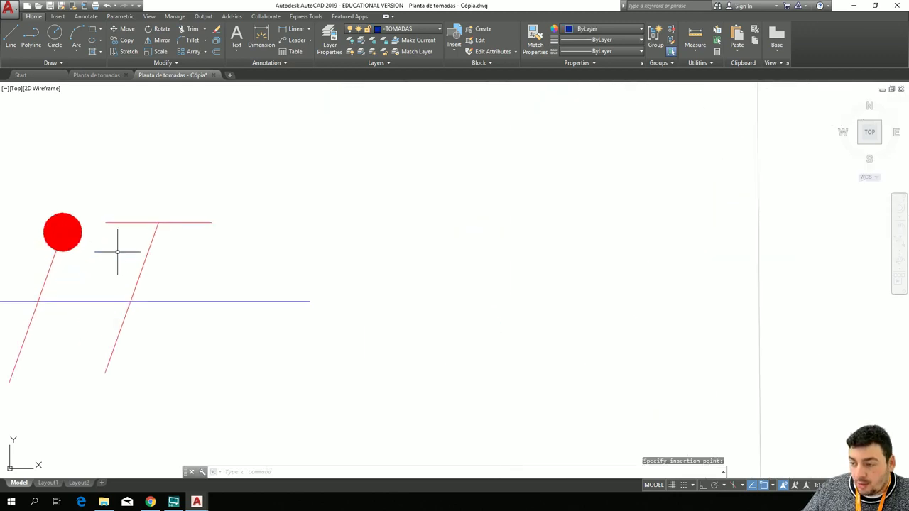
left_click(106, 222)
left_click(106, 222)
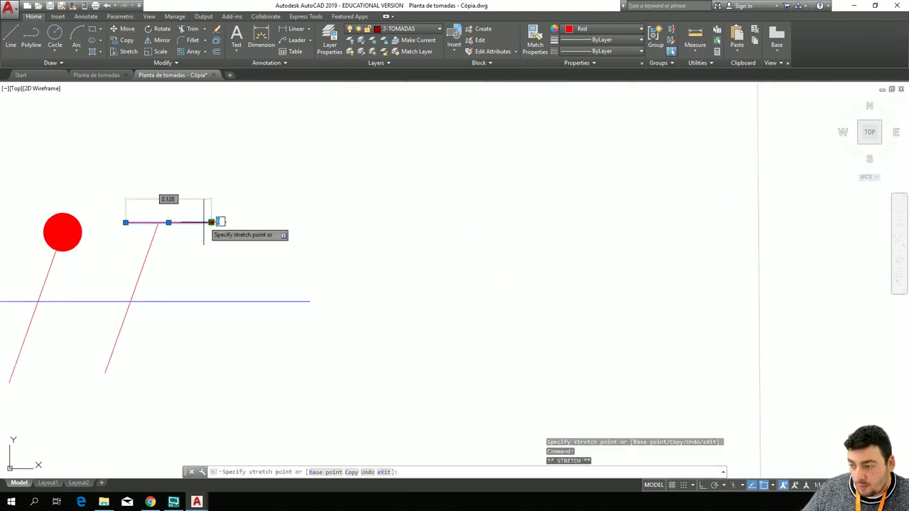
key("Down")
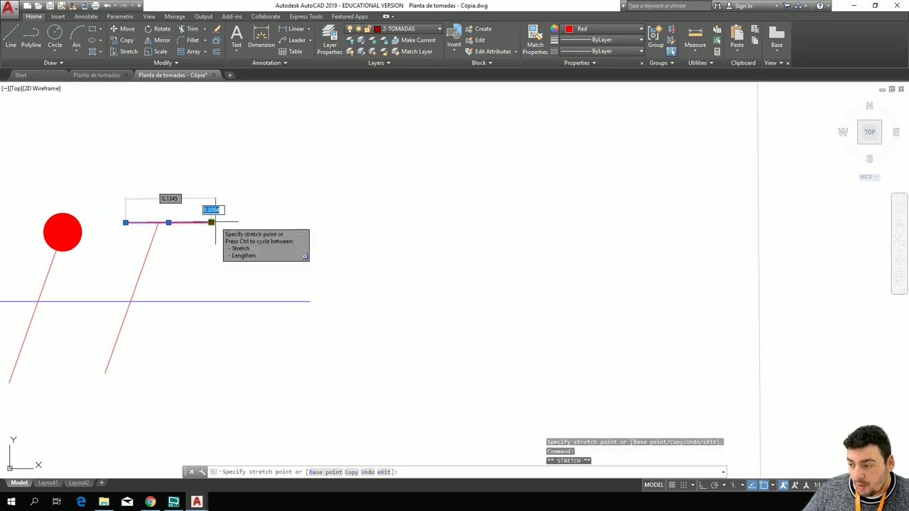
key("Escape")
left_click(211, 222)
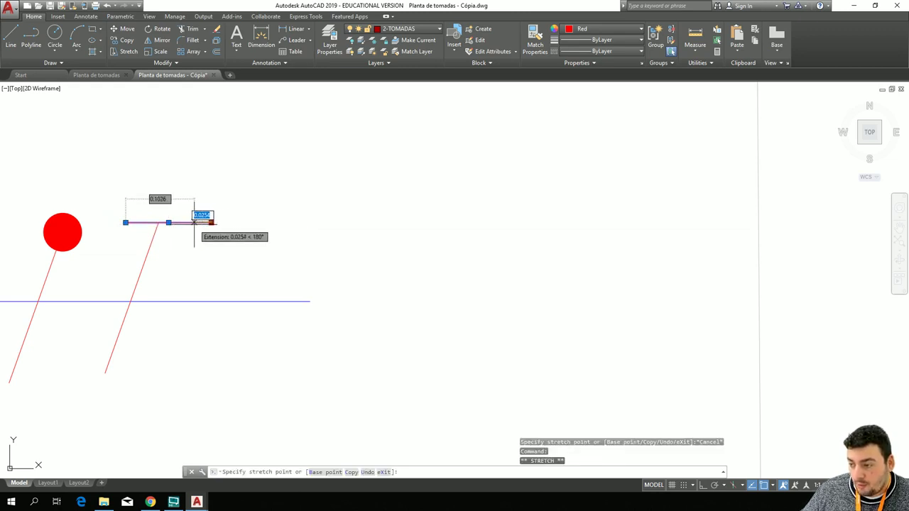
key("Escape")
key("Escape")
Delete the blue line running through the three copied conductor marks.
scroll(182, 308, "down", 8)
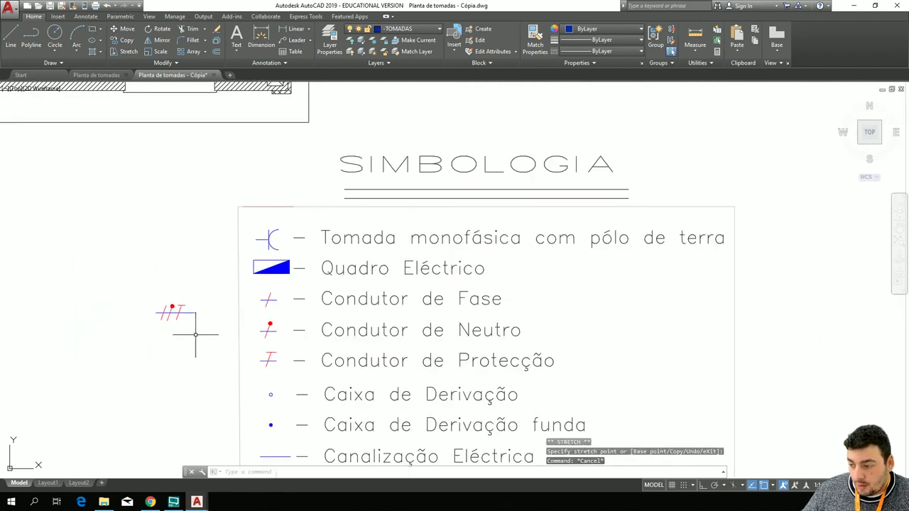
left_click(194, 313)
mouse_move(196, 313)
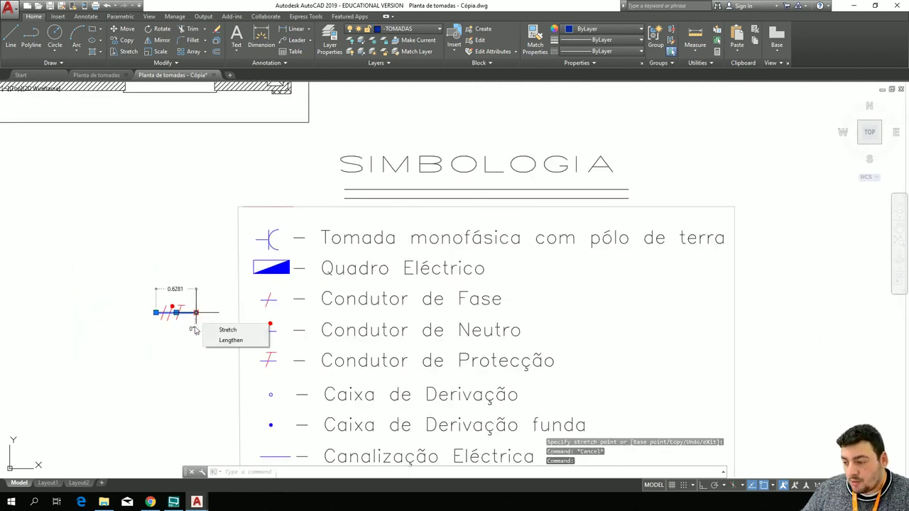
key("Delete")
Try to copy the group of phase, neutral and protection marks to the circuit line near the lower-left socket in Circulação.
scroll(193, 341, "up", 4)
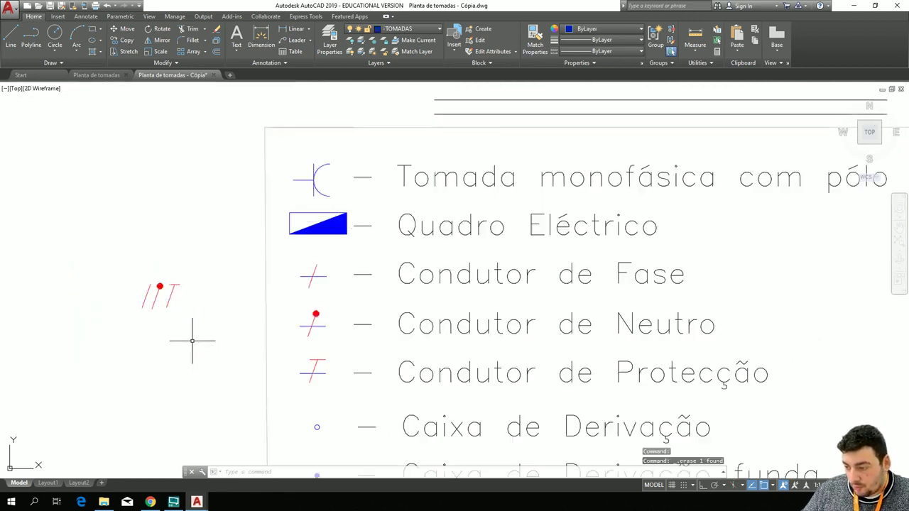
left_click(199, 301)
left_click(84, 238)
scroll(142, 273, "down", 5)
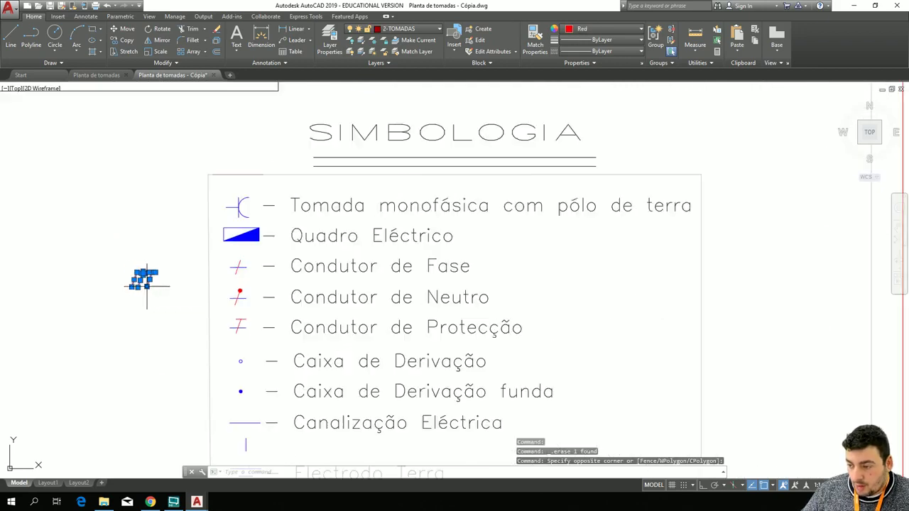
left_click(122, 40)
scroll(104, 178, "down", 4)
middle_click_drag(84, 176, 336, 331)
scroll(245, 254, "up", 8)
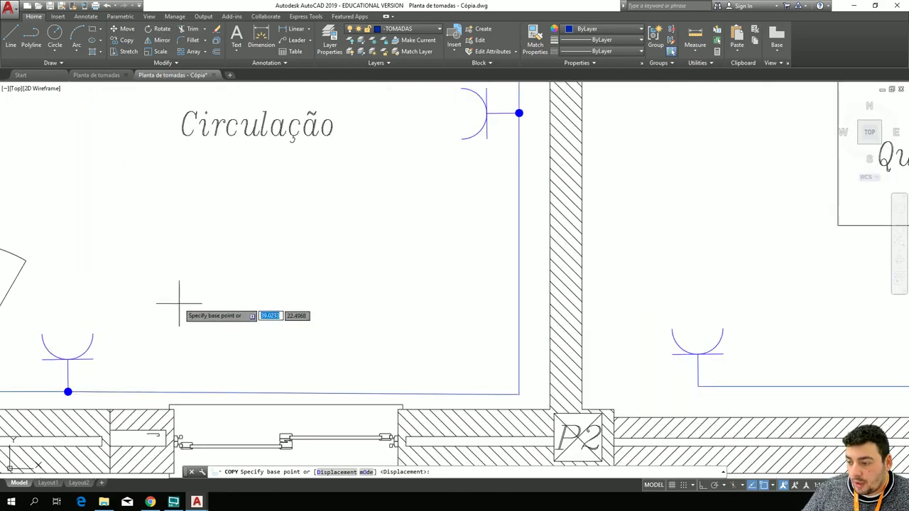
middle_click_drag(179, 305, 432, 3)
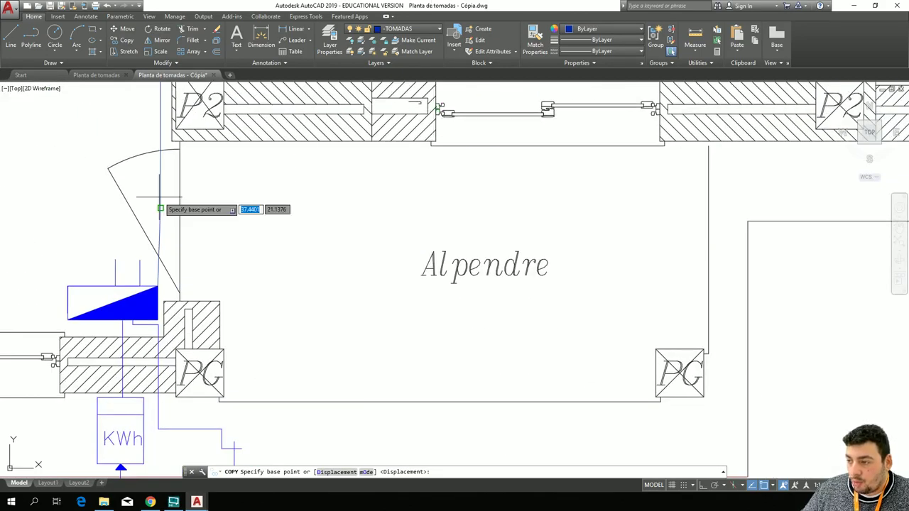
mouse_move(213, 186)
middle_mouse_down()
mouse_move(206, 310)
mouse_move(262, 383)
mouse_move(230, 365)
middle_mouse_up()
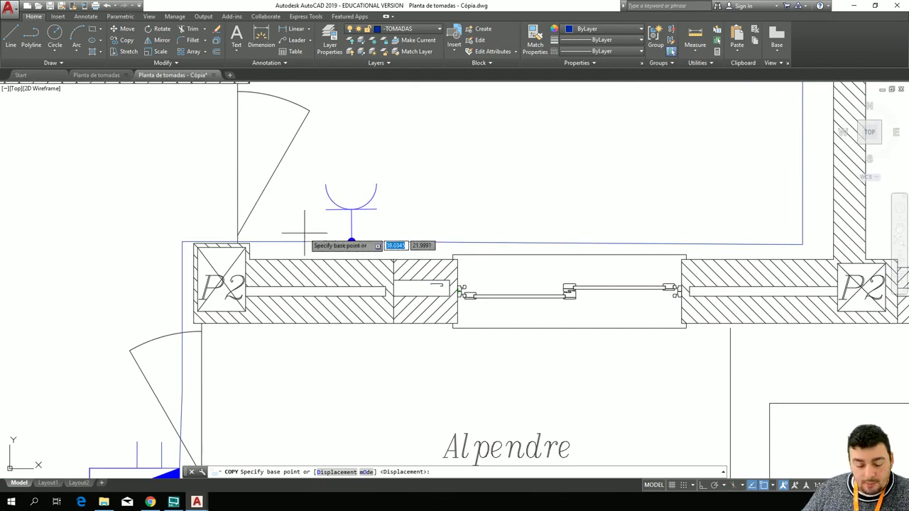
key("ctrl+v")
key("Escape")
scroll(294, 256, "down", 6)
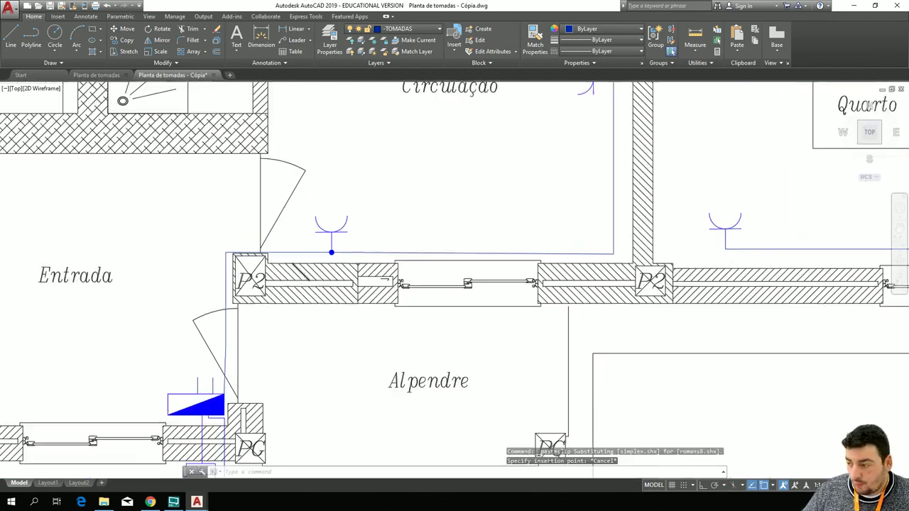
Copy the group of phase, neutral and protection marks beside the legend and place it in the empty area of Entrada near pillar P2.
left_click(588, 427)
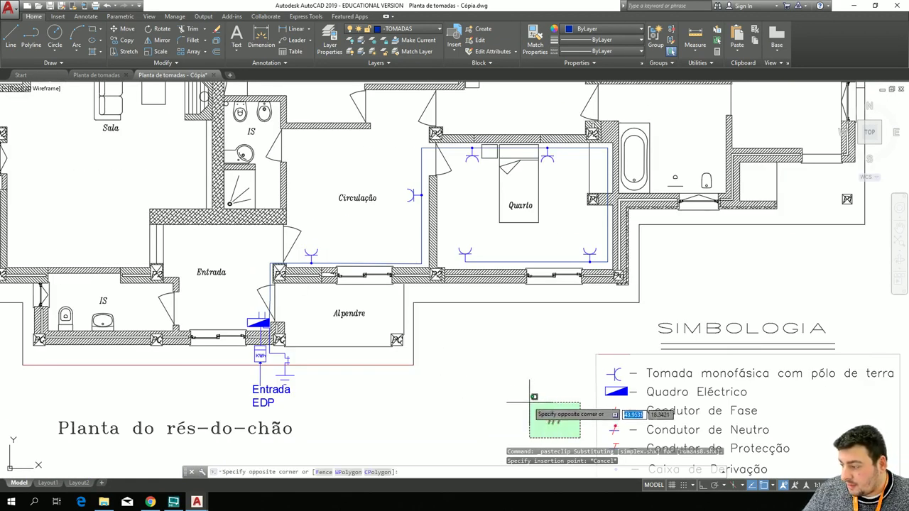
left_click(512, 396)
key("ctrl+v")
scroll(277, 277, "up", 8)
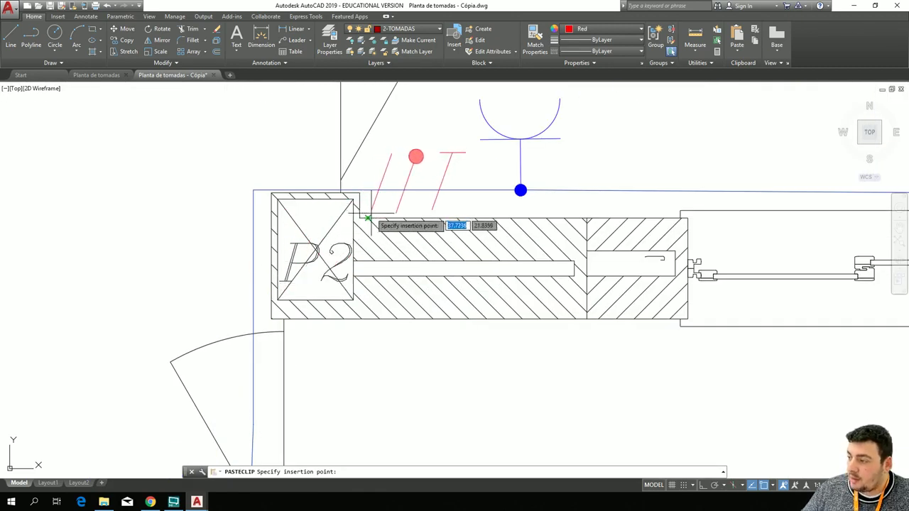
left_click(70, 220)
Scale the pasted group of conductor marks down from the middle of the protection mark's crossbar.
left_click(197, 229)
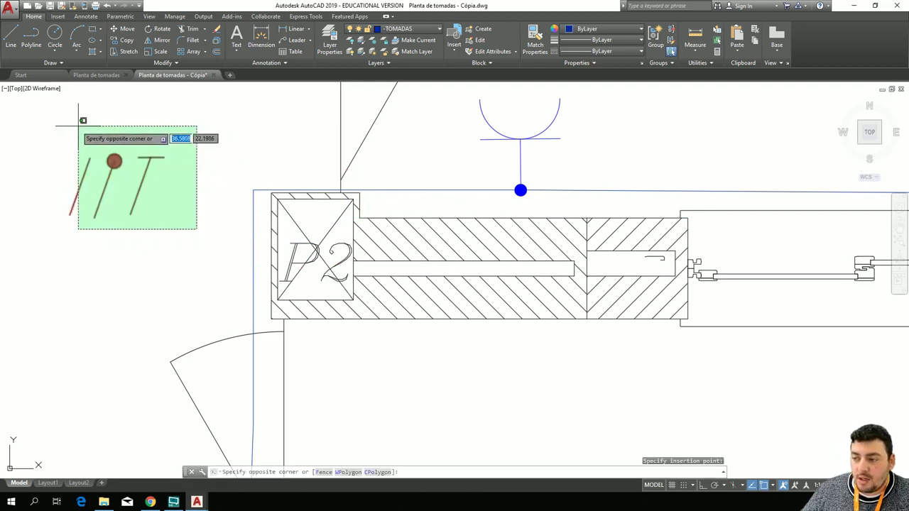
left_click(25, 124)
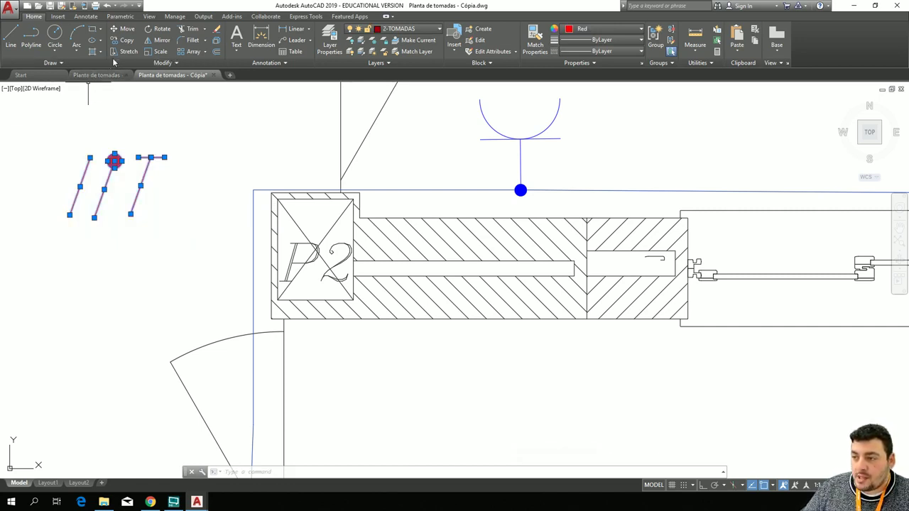
left_click(161, 53)
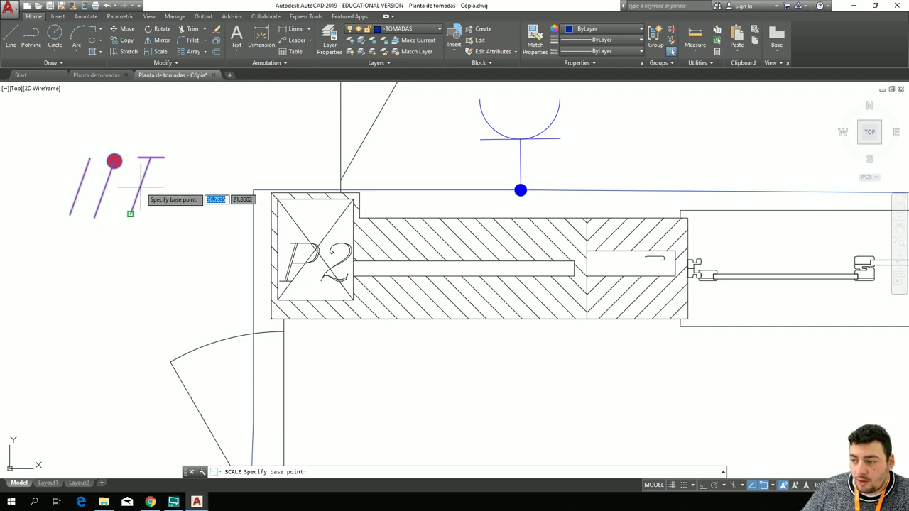
left_click(163, 158)
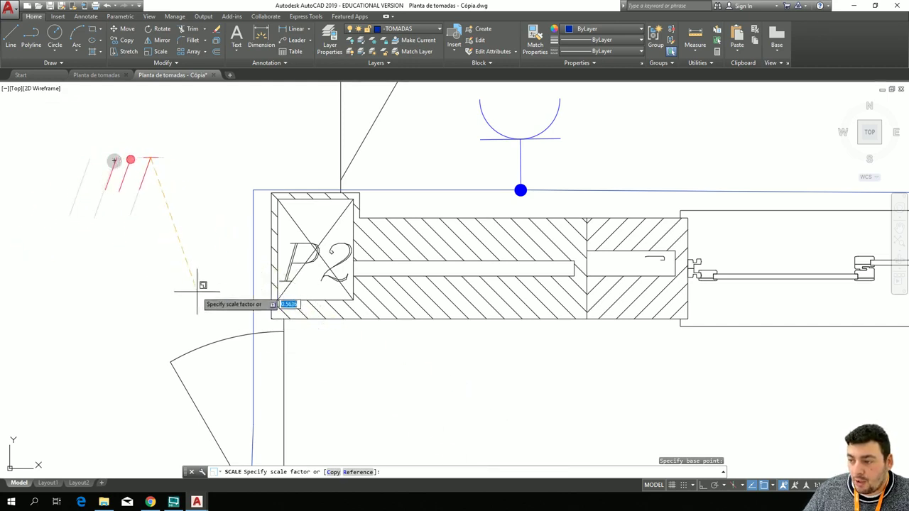
left_click(233, 320)
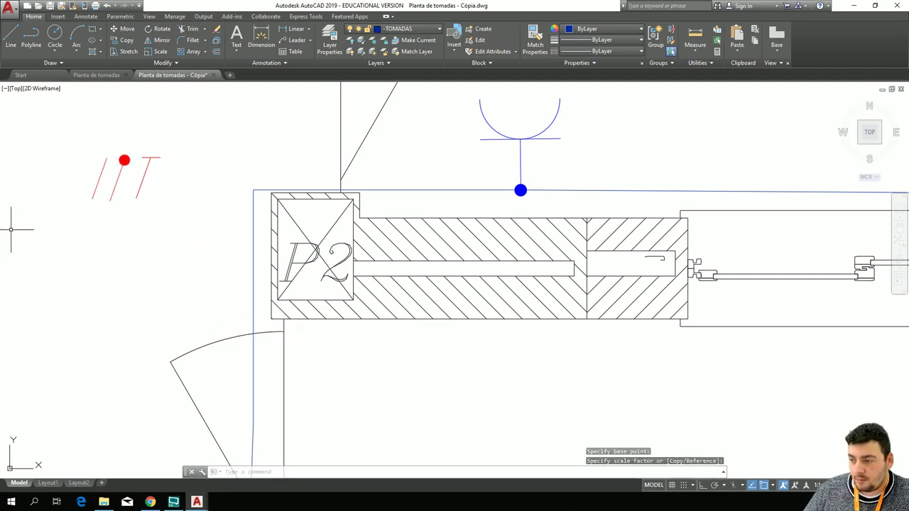
Move the scaled conductor marks onto the circuit line between pillar P2 and the lower-left socket in Circulação.
left_click(195, 204)
left_click(58, 146)
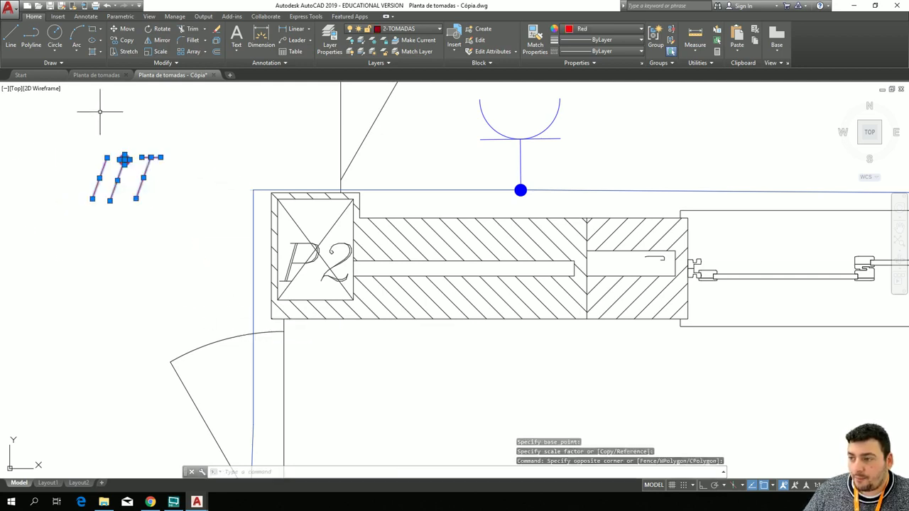
left_click(126, 29)
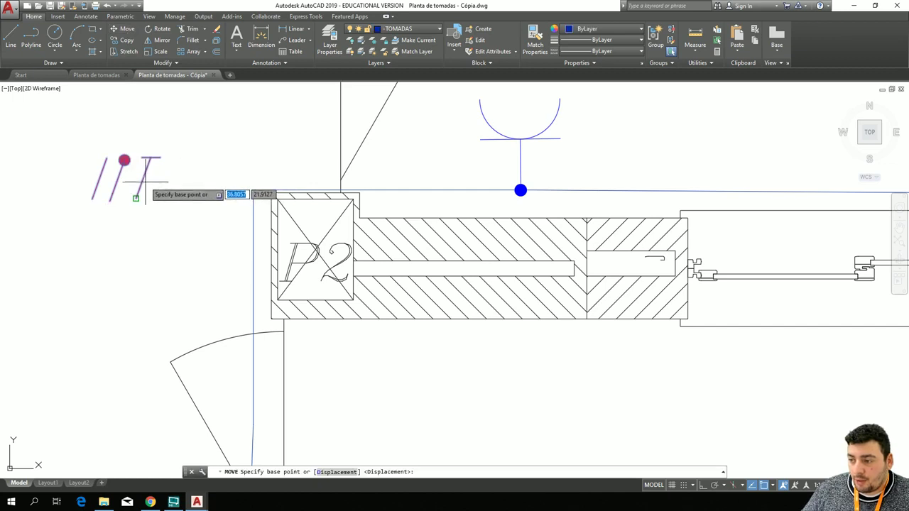
left_click(125, 159)
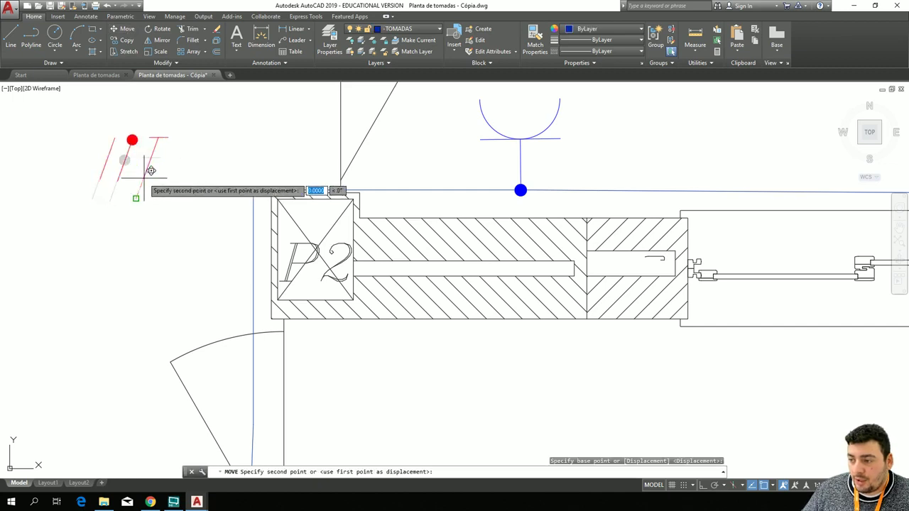
left_click(433, 199)
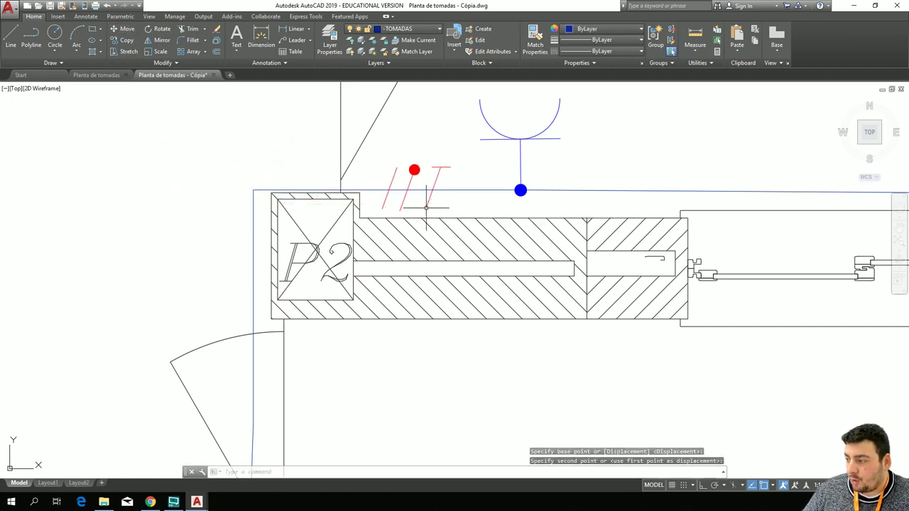
Shift the protection mark on that circuit line closer to the neutral mark.
scroll(163, 199, "down", 6)
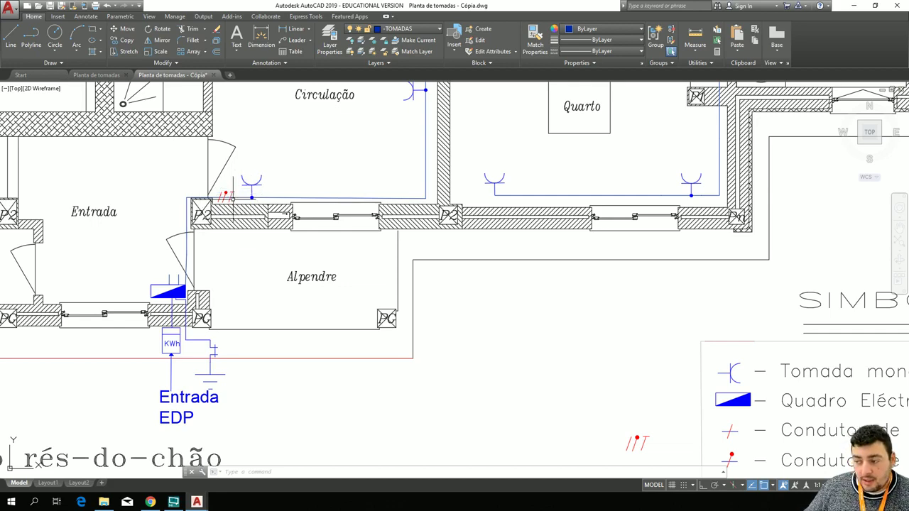
scroll(233, 197, "up", 4)
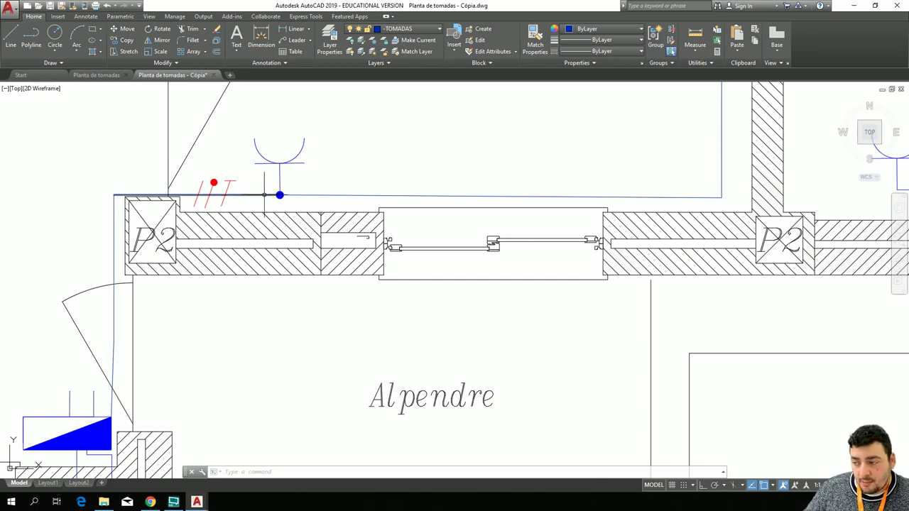
scroll(231, 181, "up", 6)
left_click(251, 208)
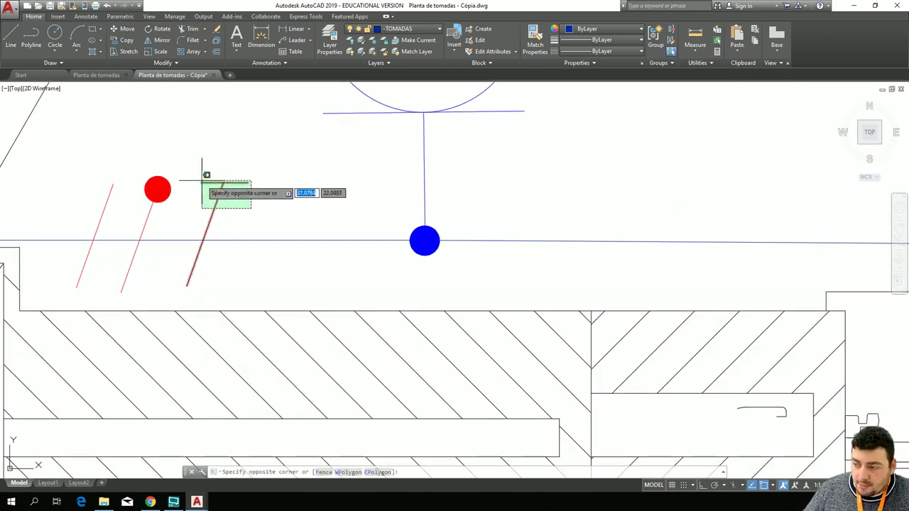
left_click(203, 179)
left_click_drag(217, 202, 198, 214)
Paste a group of conductor marks on the lower circuit line in Circulação, near its corner beside the Quarto wall.
scroll(308, 193, "down", 3)
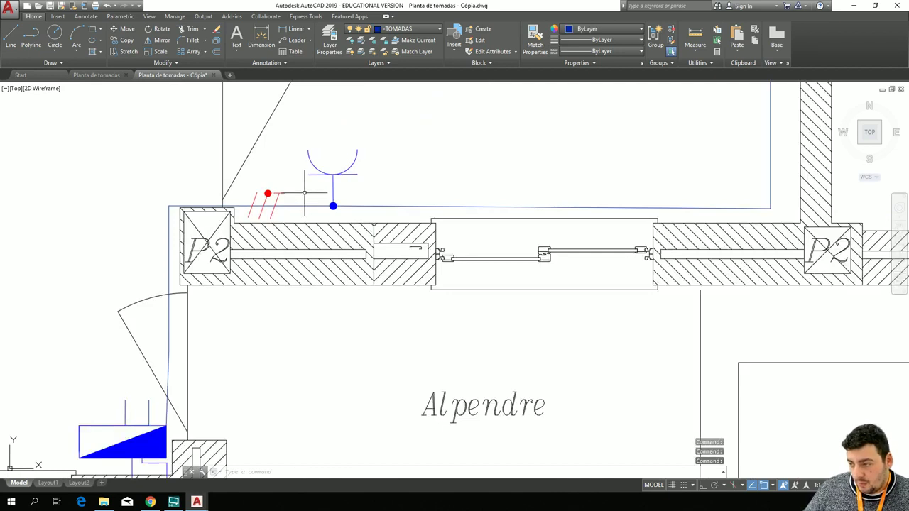
left_click(268, 193)
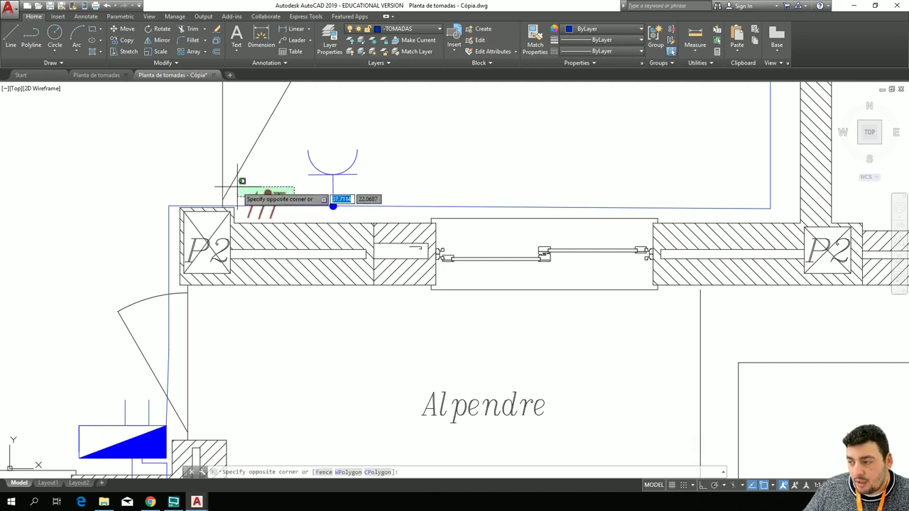
left_click(239, 179)
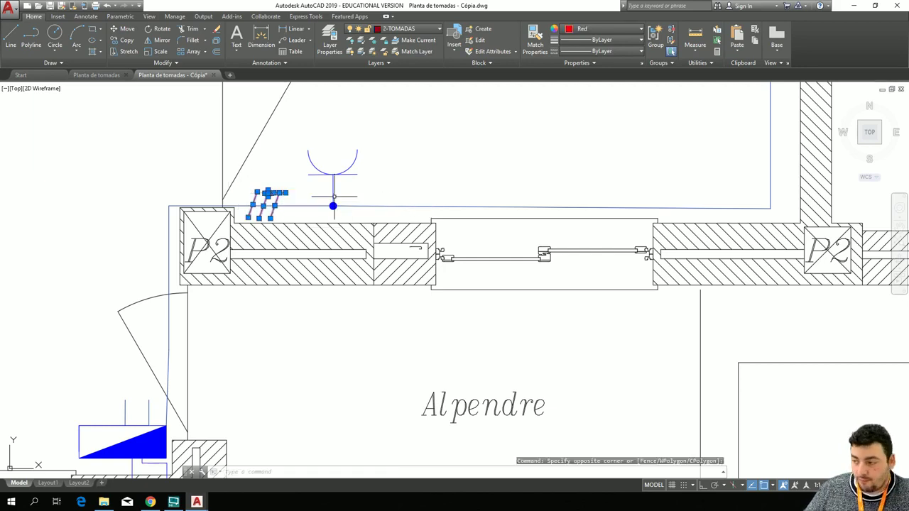
key("ctrl+c")
key("ctrl+v")
scroll(544, 224, "down", 4)
mouse_move(526, 199)
middle_mouse_down()
mouse_move(321, 197)
mouse_move(226, 224)
middle_mouse_up()
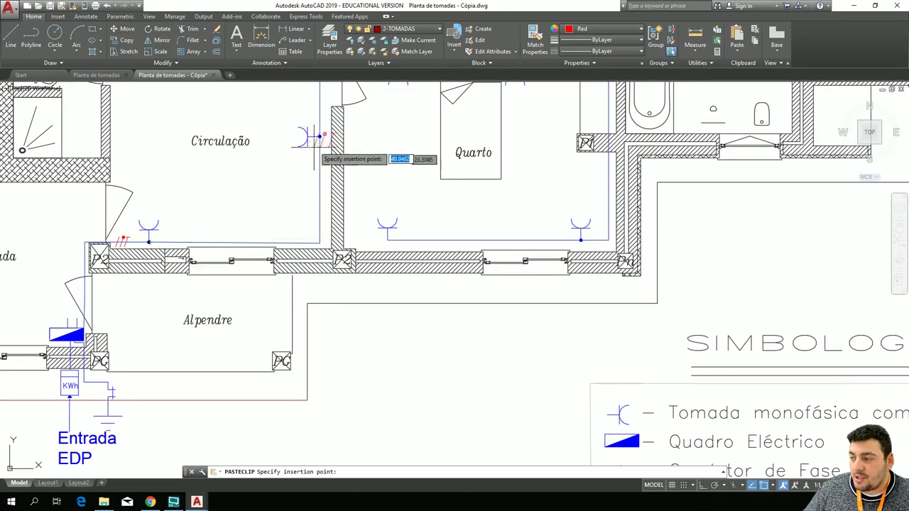
scroll(305, 232, "up", 2)
scroll(306, 231, "up", 4)
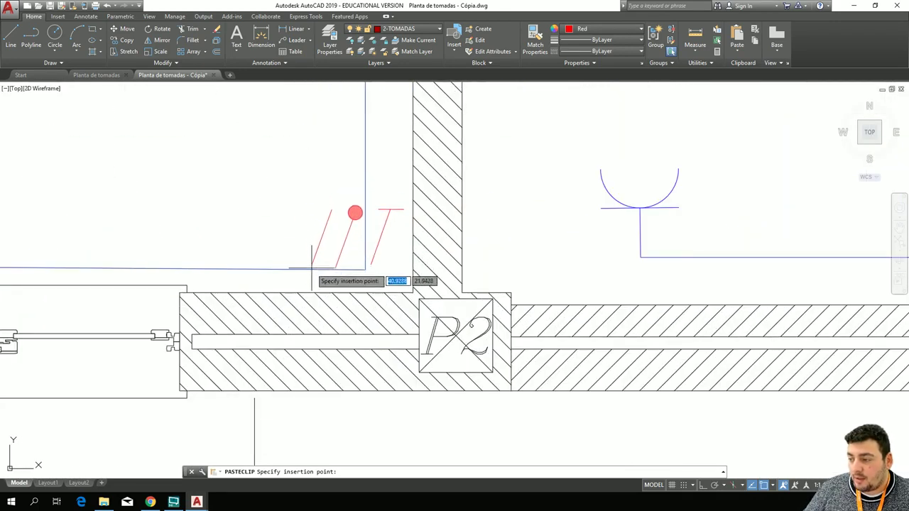
left_click(229, 287)
Paste the conductor marks on the lower circuit line in Quarto, between its two sockets.
scroll(208, 243, "down", 2)
scroll(208, 244, "down", 4)
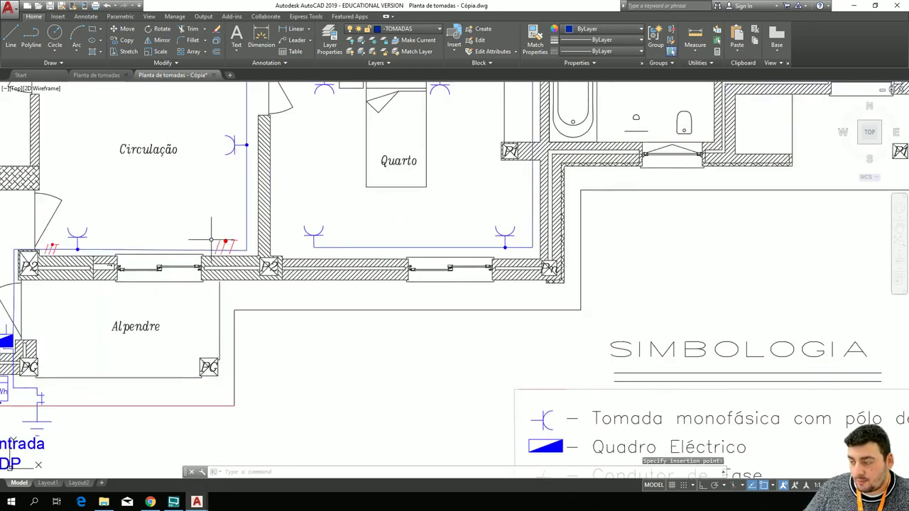
key("ctrl+v")
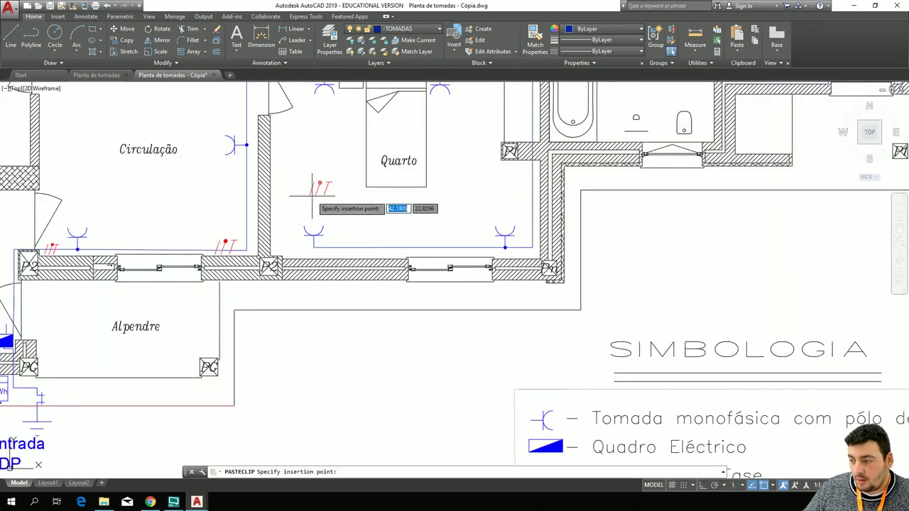
mouse_move(327, 202)
middle_mouse_down()
mouse_move(296, 201)
mouse_move(245, 278)
middle_mouse_up()
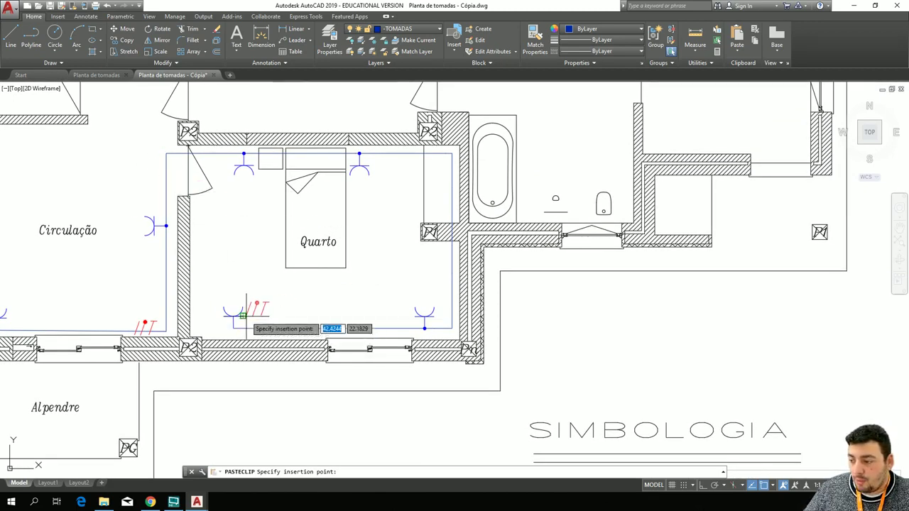
scroll(247, 315, "up", 2)
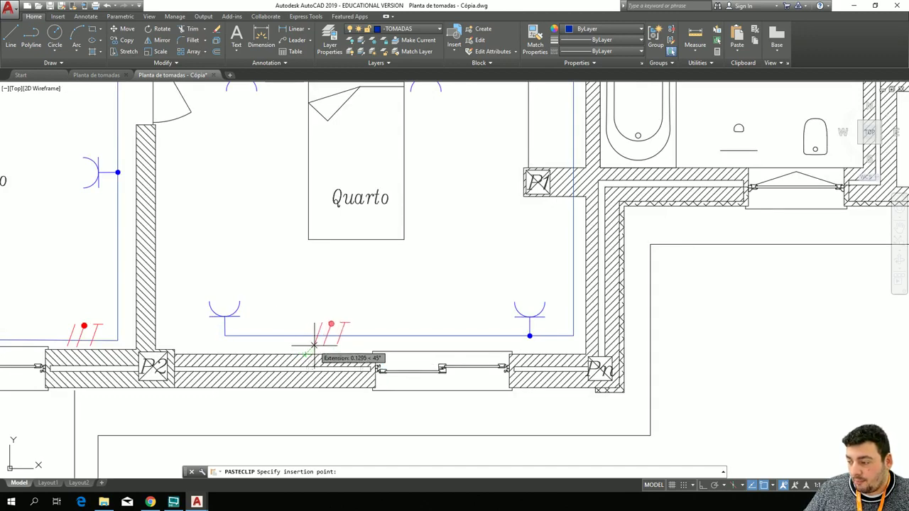
left_click(314, 345)
Paste the conductor marks on the upper circuit line in Quarto, between the socket right of the bed and pillar P2.
key("ctrl+v")
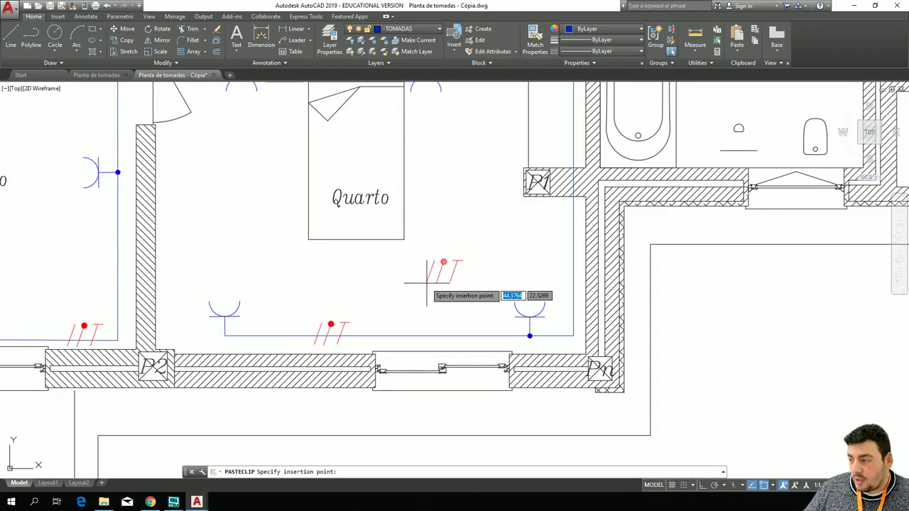
scroll(424, 263, "down", 3)
middle_click_drag(413, 246, 391, 286)
scroll(294, 324, "up", 4)
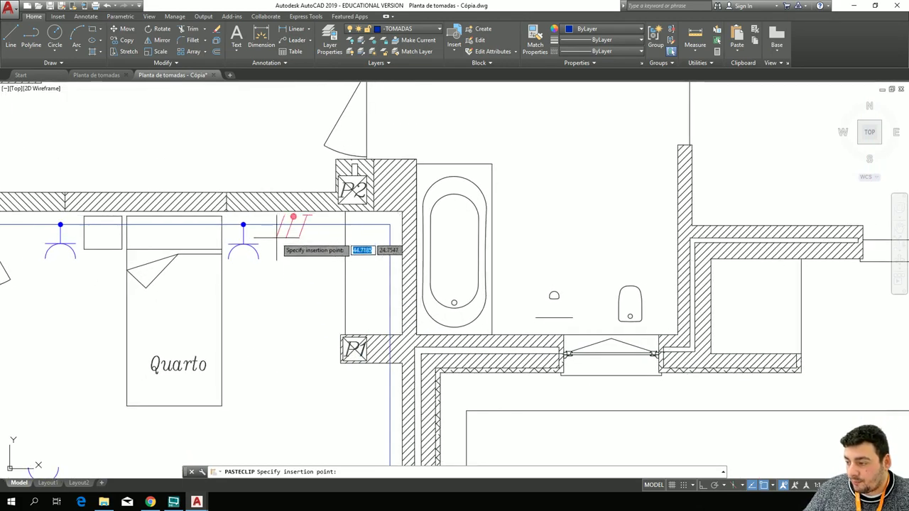
left_click(276, 236)
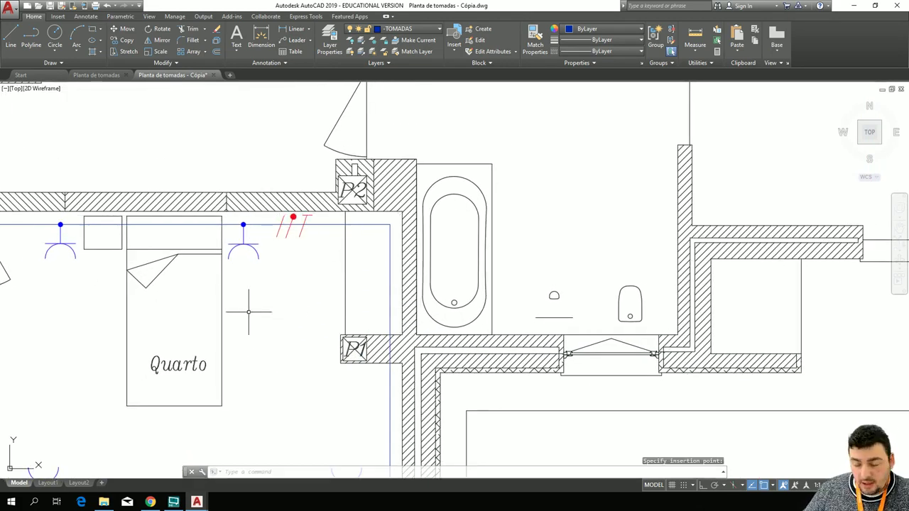
Paste the conductor marks on the upper circuit line in Quarto, between the door and the socket left of the bed.
key("ctrl+v")
scroll(249, 308, "down", 2)
mouse_move(252, 370)
middle_mouse_down()
mouse_move(277, 319)
mouse_move(388, 375)
mouse_move(434, 360)
middle_mouse_up()
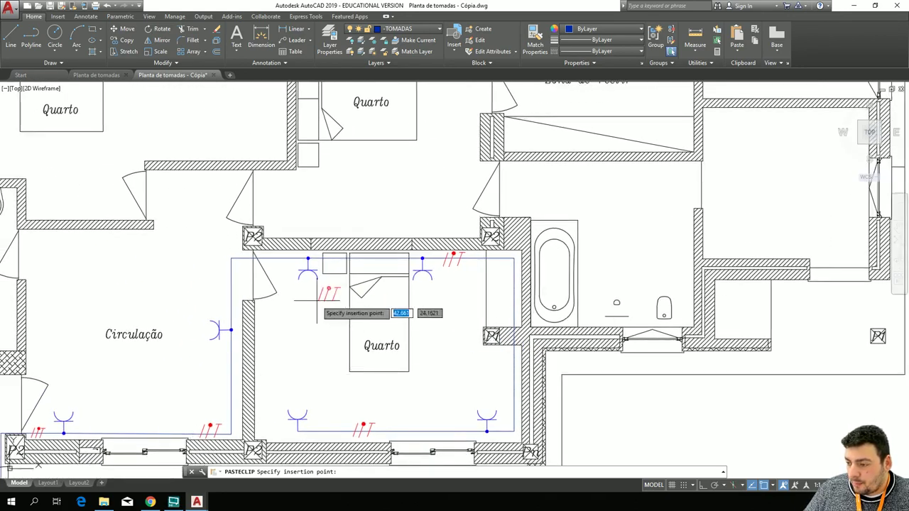
scroll(273, 269, "up", 2)
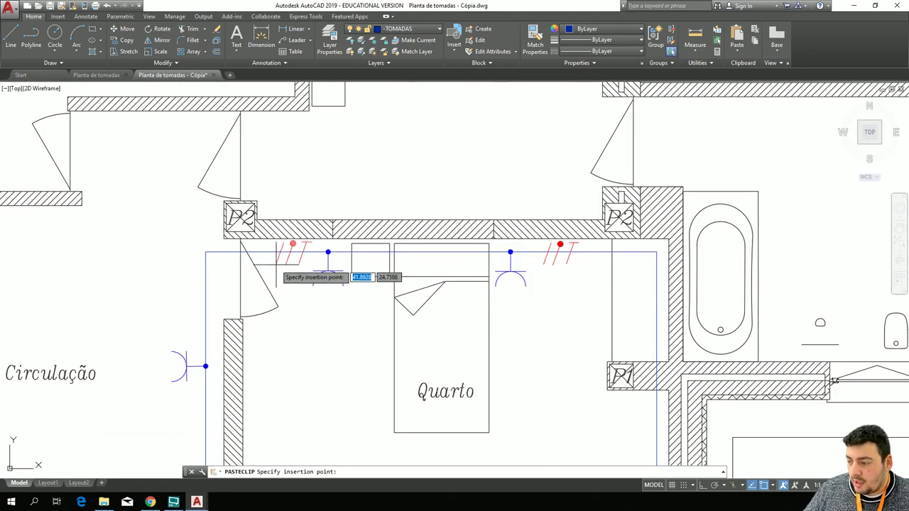
left_click(273, 268)
Paste another group of conductor marks in the empty part of Circulação and rotate it 90° for the vertical circuit line.
key("ctrl+v")
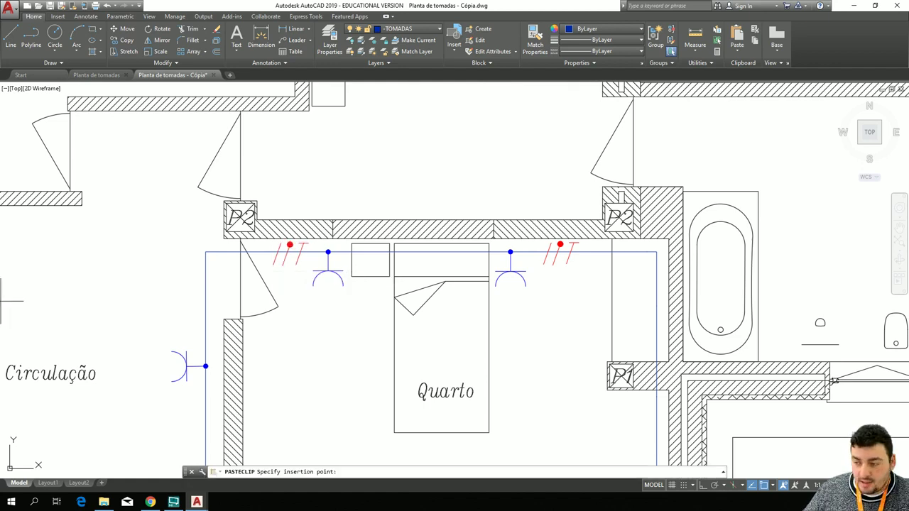
left_click(121, 273)
left_click_drag(169, 286, 92, 245)
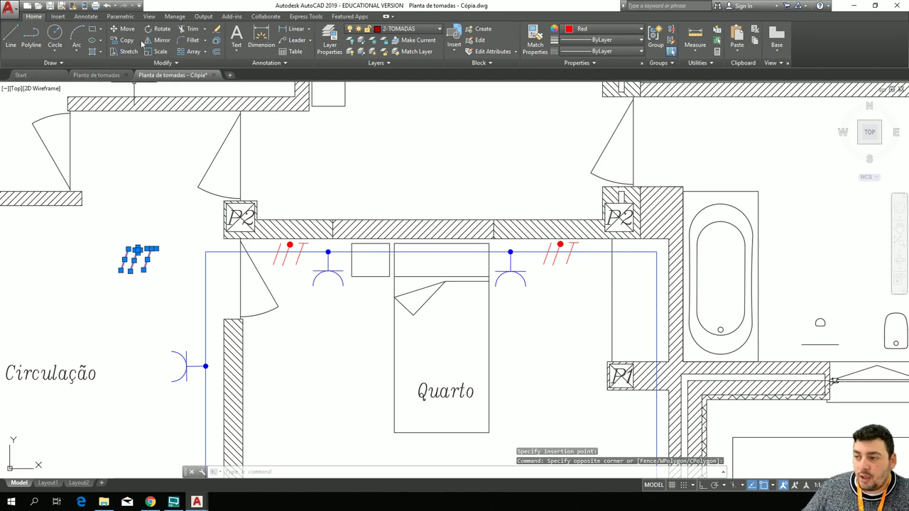
left_click(158, 28)
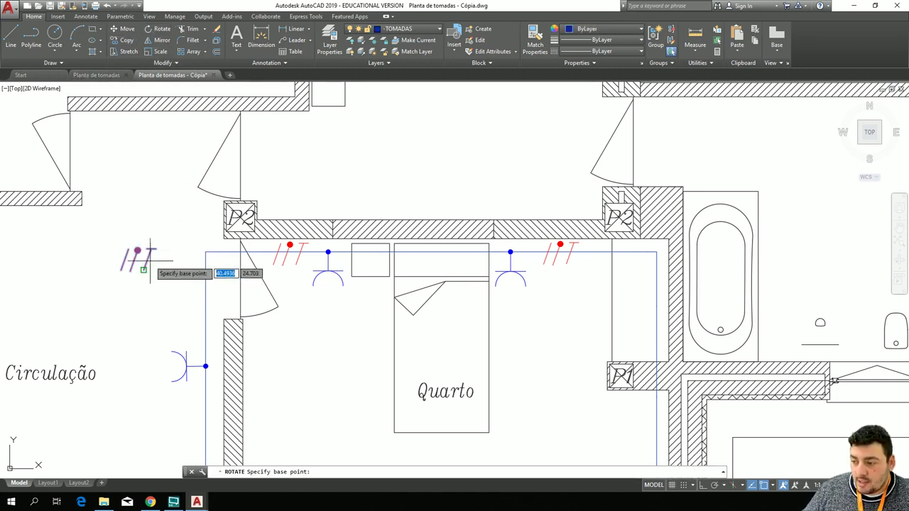
left_click(151, 250)
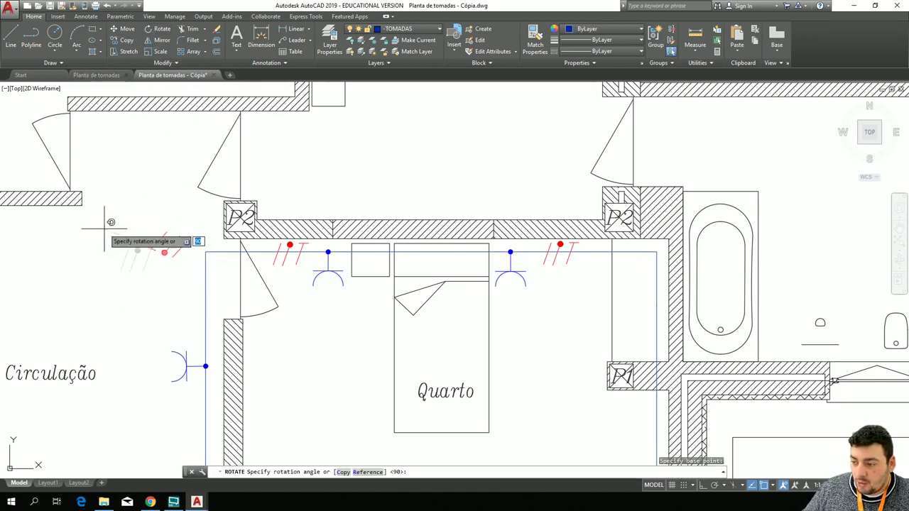
left_click(150, 210)
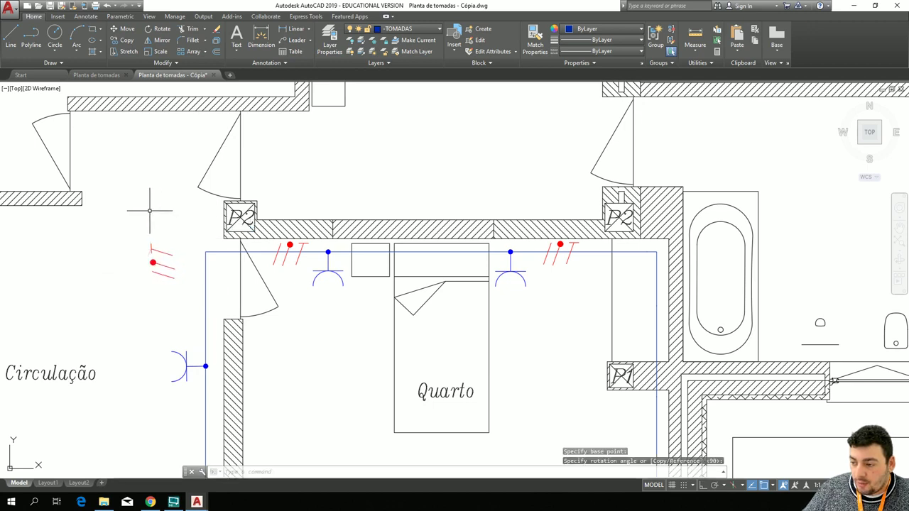
Move the rotated conductor marks onto the vertical circuit line in Circulação, between the socket and the upper corner.
left_click(193, 302)
left_click(146, 245)
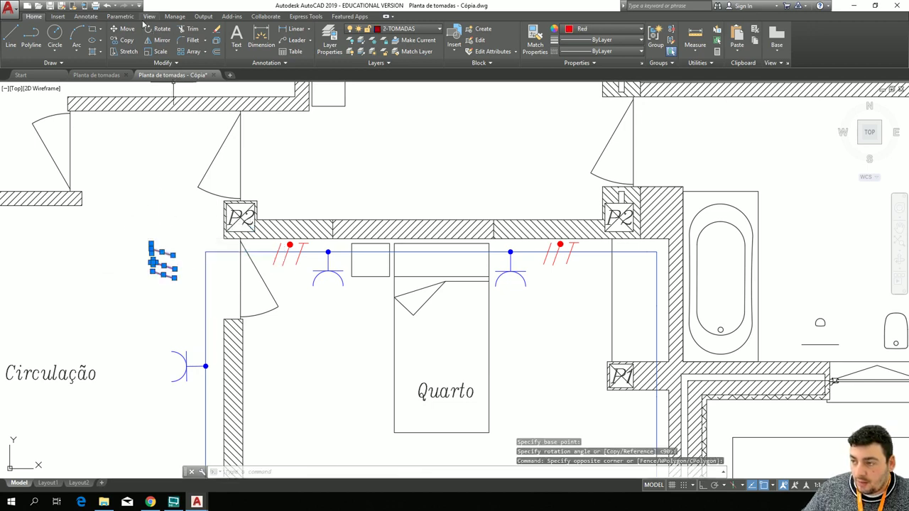
left_click(122, 29)
left_click(172, 254)
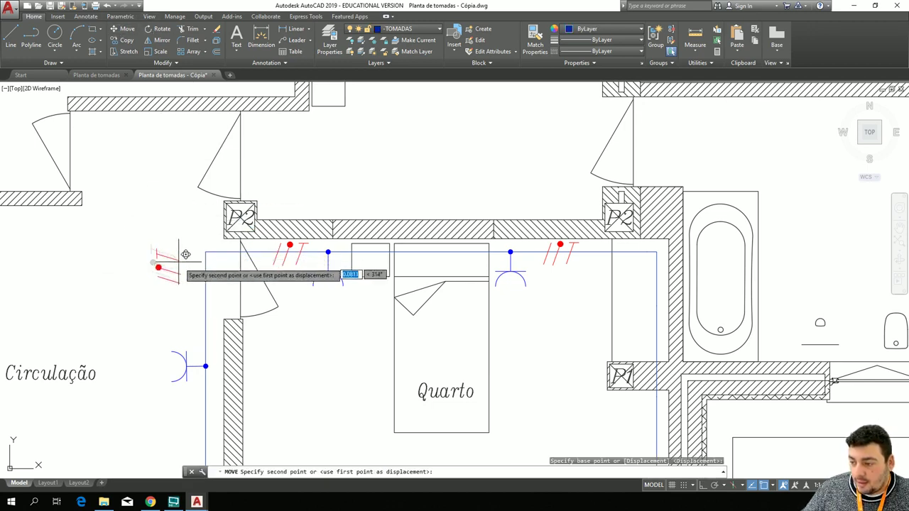
left_click(224, 271)
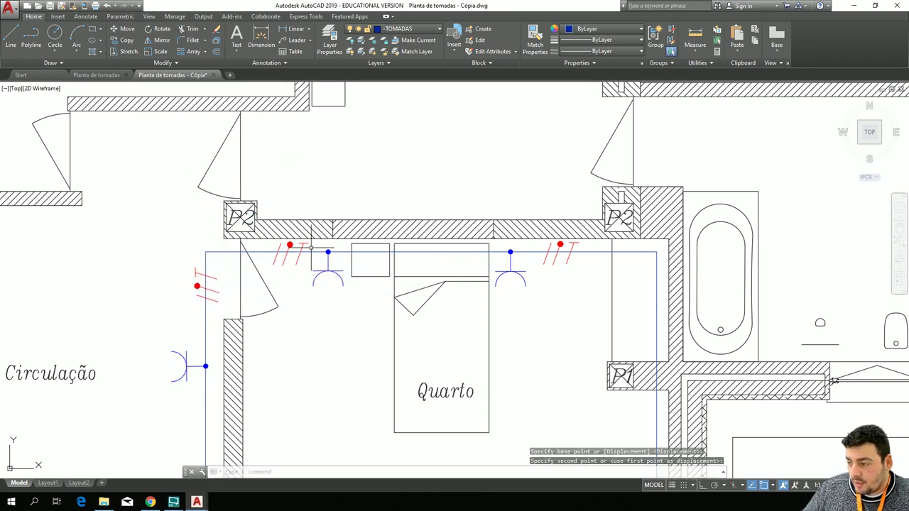
Delete the conductor marks on the upper circuit line in Quarto, between the door and the socket left of the bed.
left_click(313, 268)
left_click(273, 220)
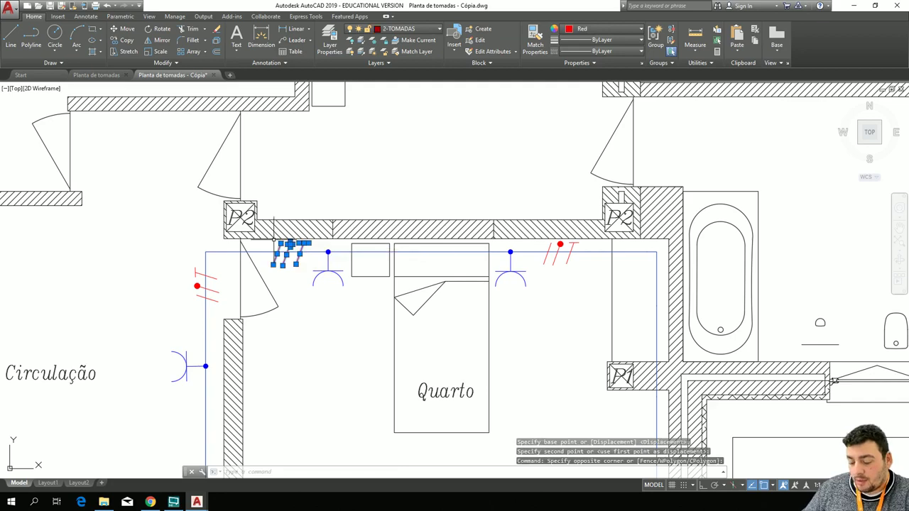
key("Delete")
Copy the circled circuit number 3 from the Alpendre beside Cozinha and paste it above the last socket on Quarto's lower circuit line.
scroll(284, 290, "down", 4)
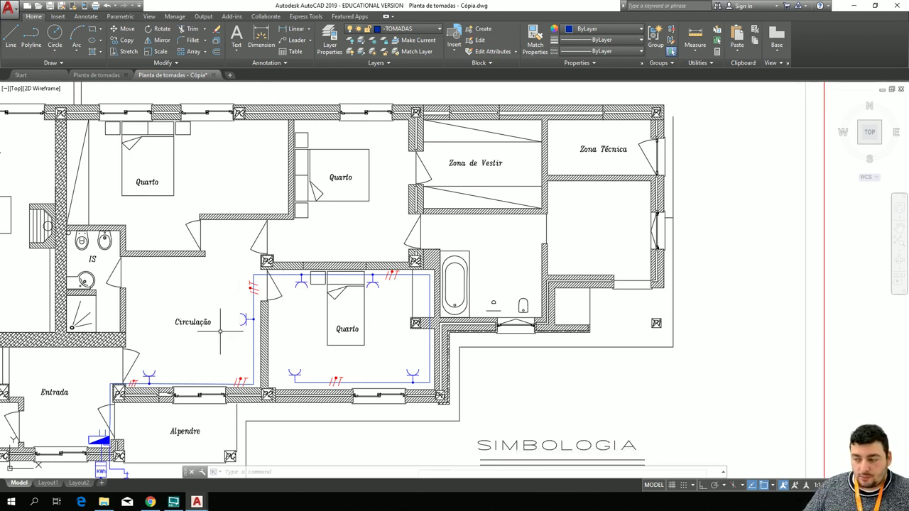
middle_click_drag(208, 361, 601, 304)
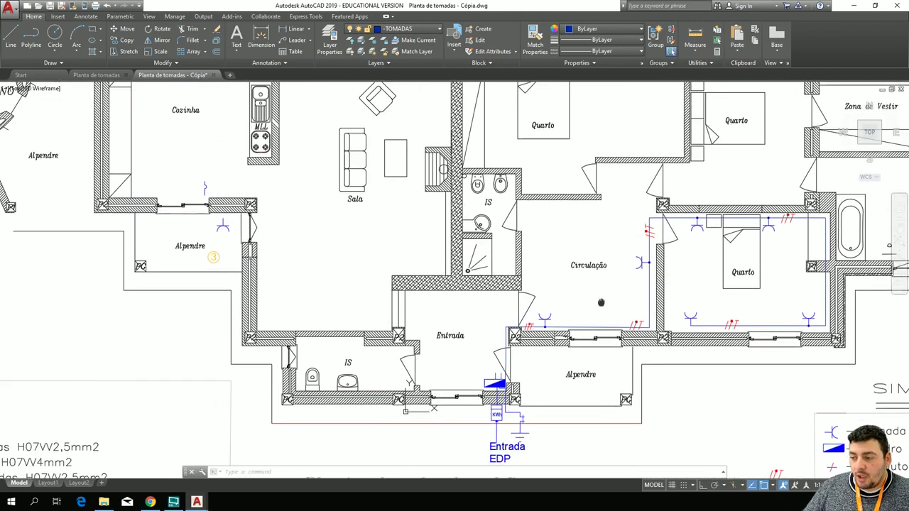
scroll(279, 269, "up", 4)
left_click(160, 262)
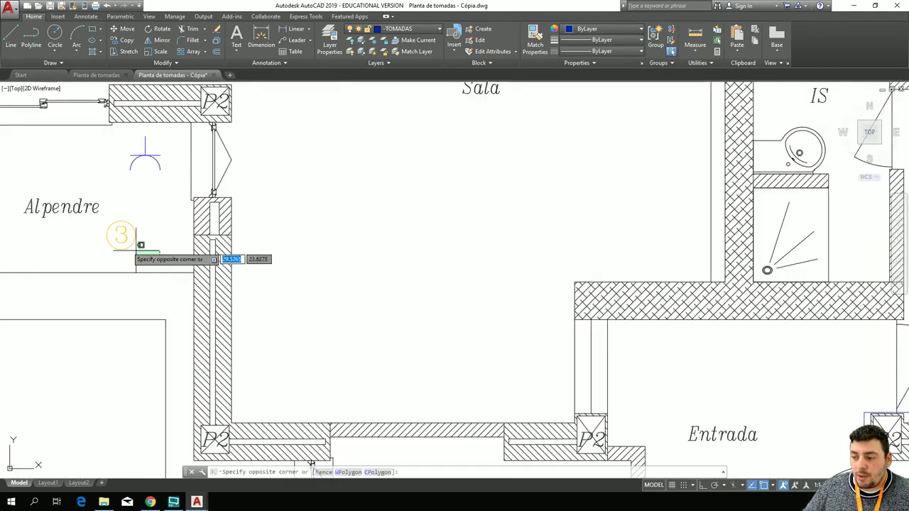
left_click(99, 220)
key("ctrl+c")
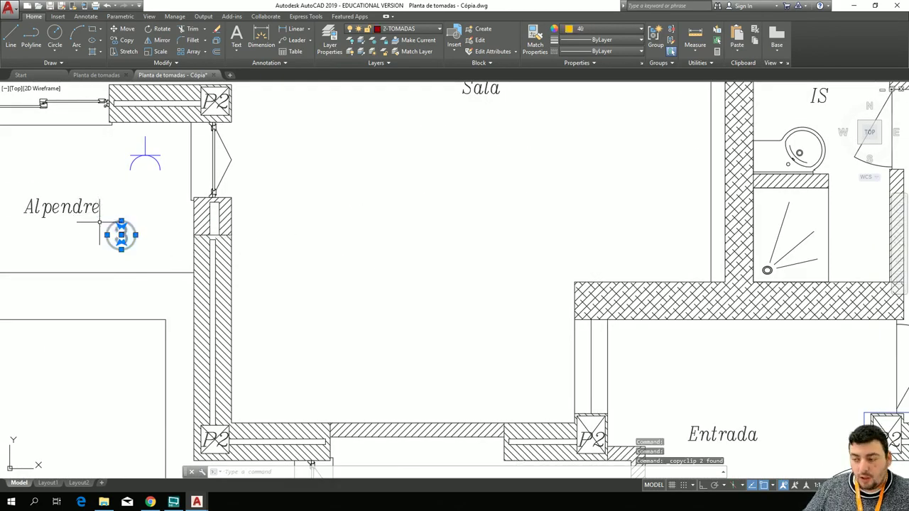
key("ctrl+v")
scroll(294, 253, "down", 3)
middle_click_drag(628, 275, 220, 276)
scroll(329, 302, "up", 2)
scroll(312, 302, "up", 2)
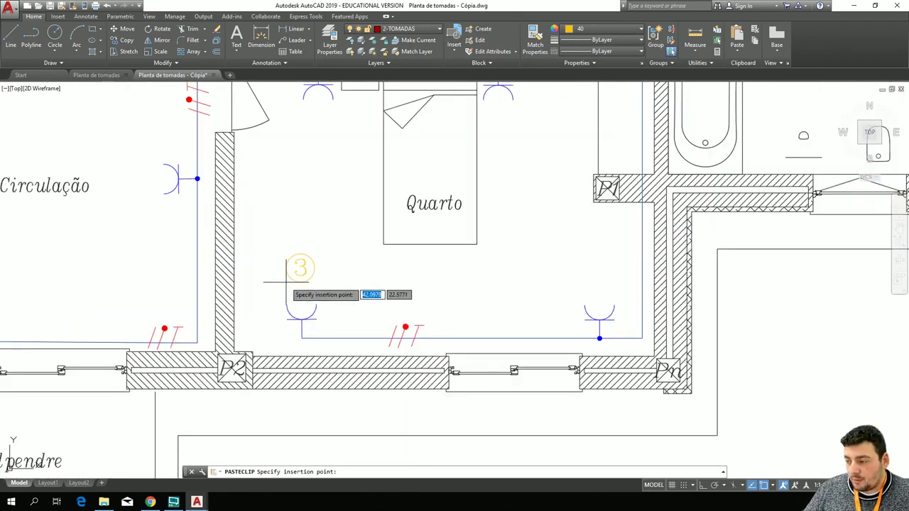
left_click(287, 282)
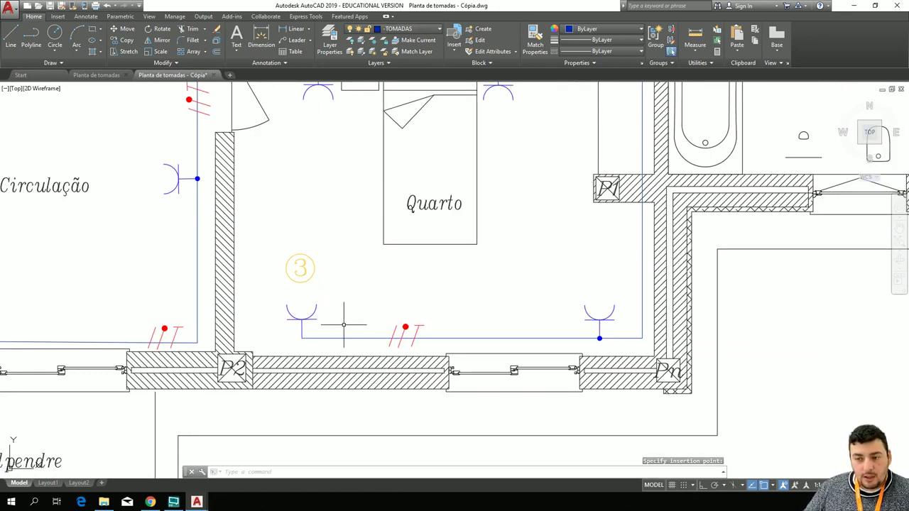
Change the number inside the pasted circle in Quarto to 1.
left_click(301, 270)
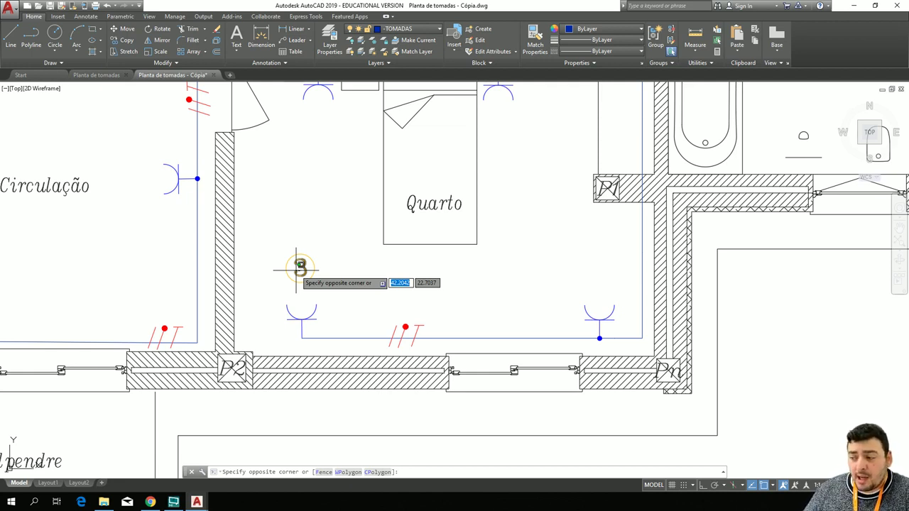
left_click(290, 270)
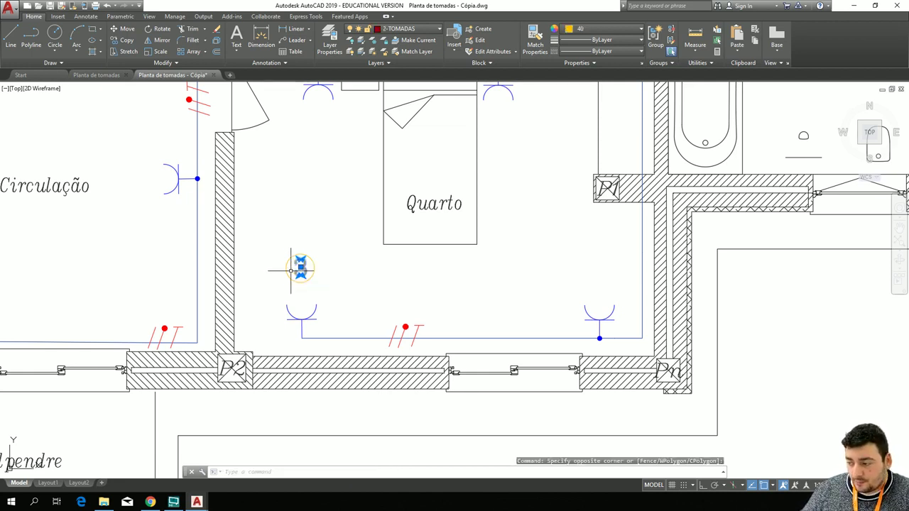
left_click(300, 267)
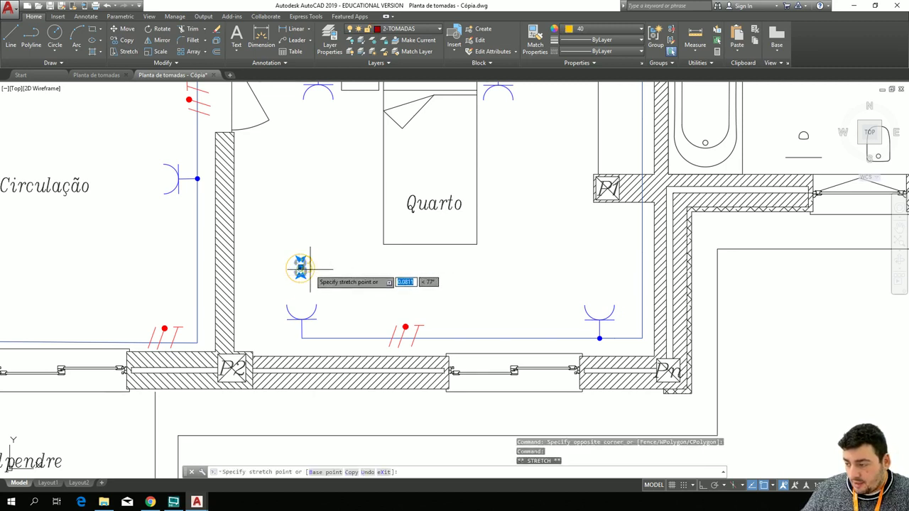
key("Escape")
key("Escape")
left_click(304, 270)
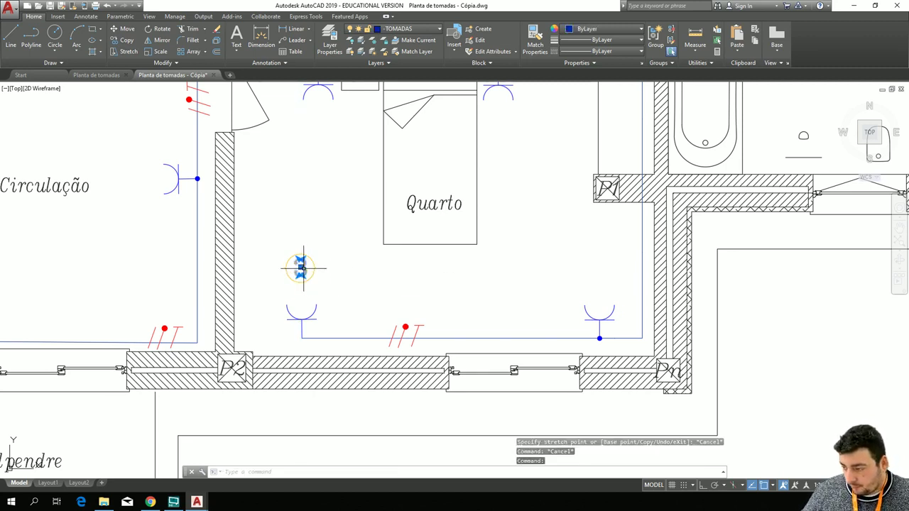
double_click(304, 271)
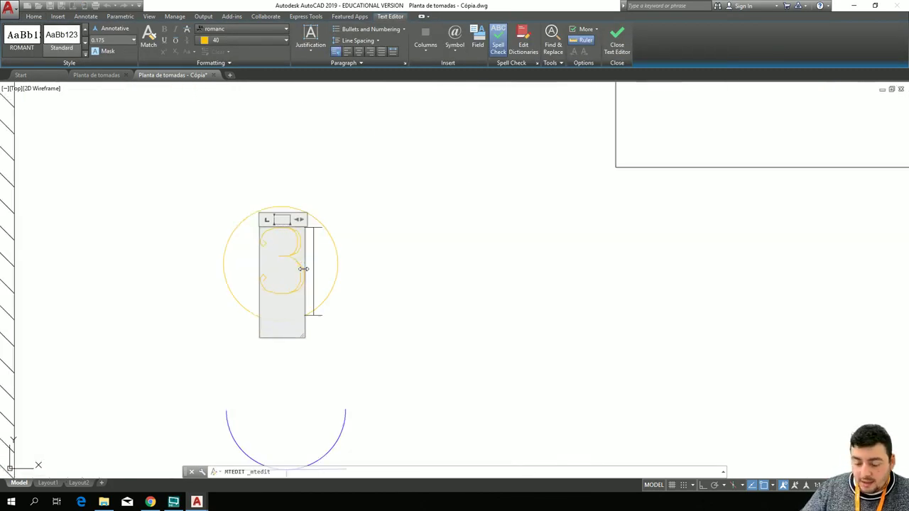
type("1")
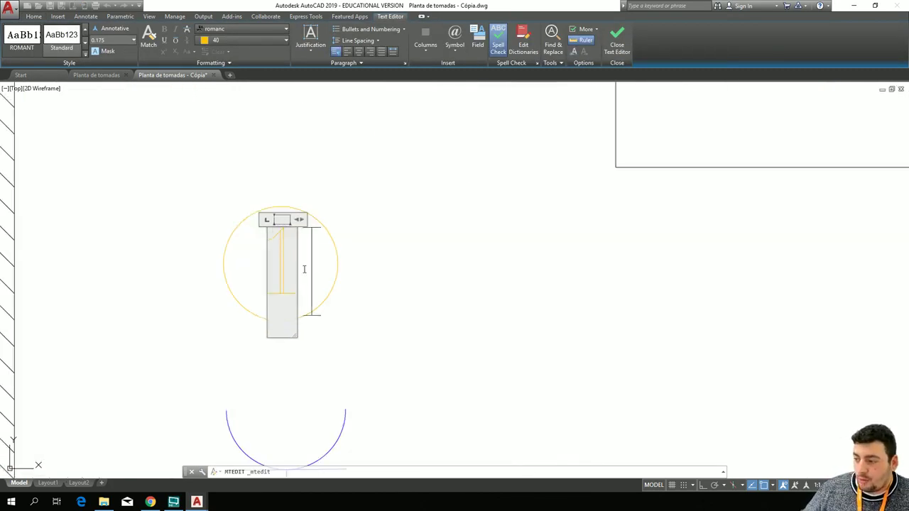
left_click(396, 268)
Move the circled number 1 slightly closer to the socket below it, centred over the symbol.
scroll(397, 266, "down", 4)
scroll(396, 266, "down", 2)
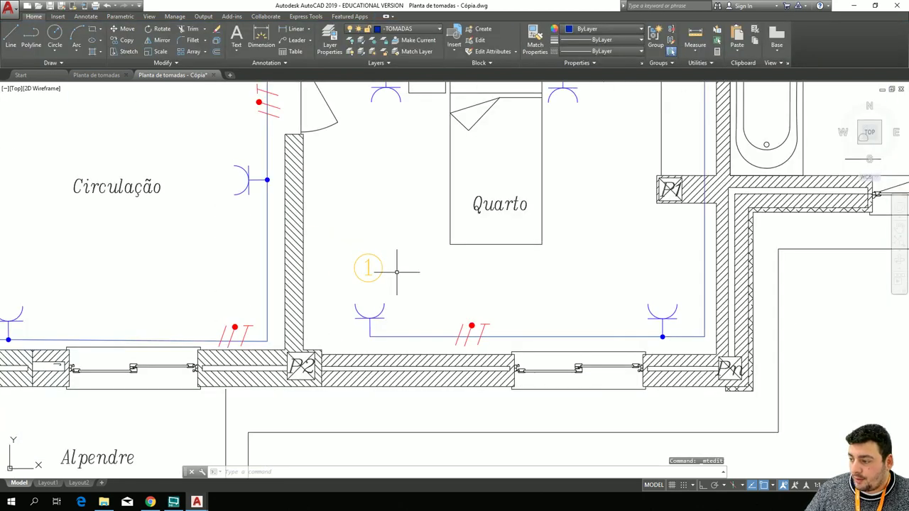
left_click(401, 266)
left_click(349, 254)
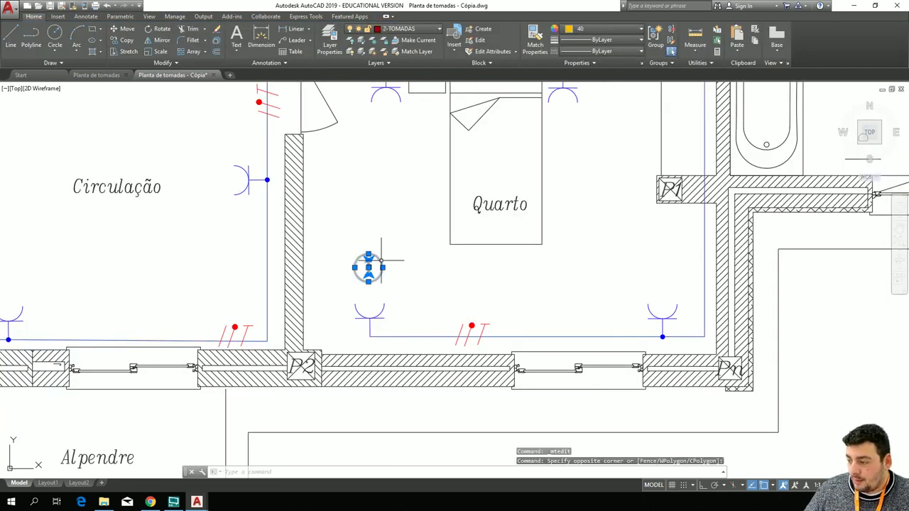
key("Escape")
key("Escape")
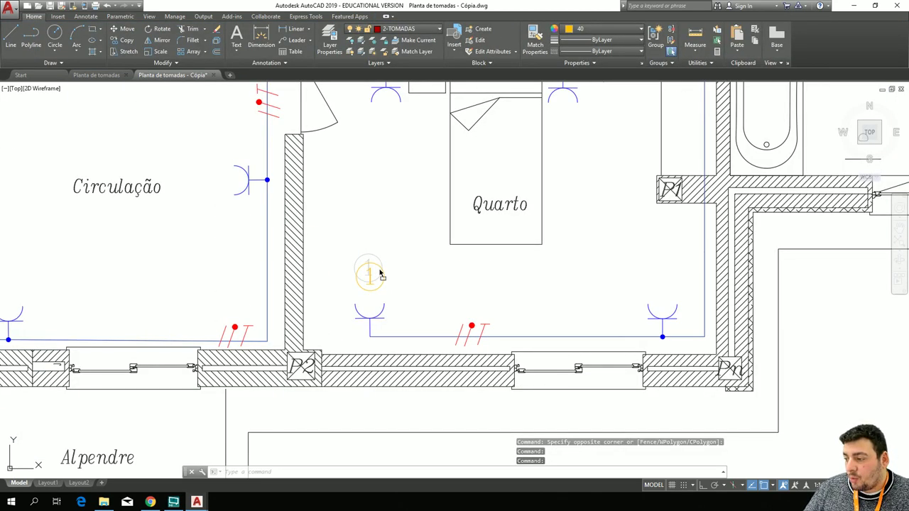
Examine the circuit through Circulação and Quarto, the nearby IS bathroom and the symbol legend on the ground-floor plan.
scroll(415, 264, "down", 2)
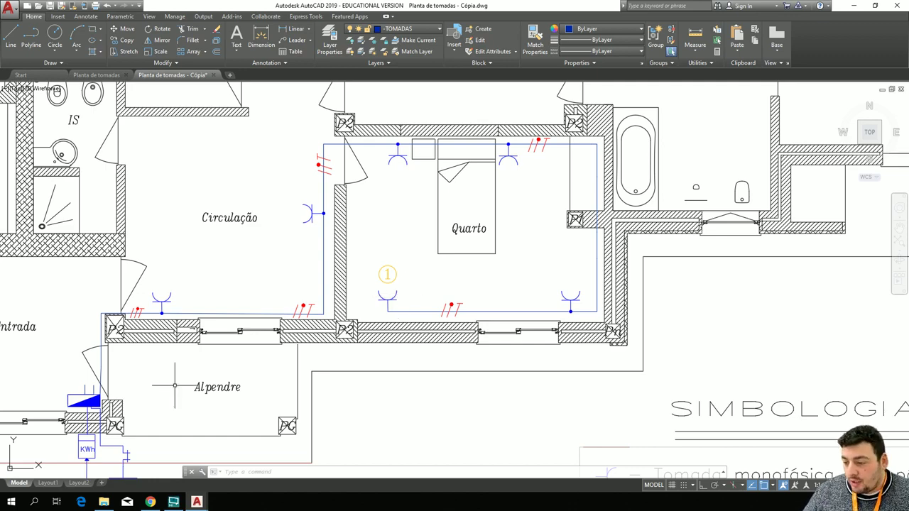
scroll(240, 390, "down", 4)
middle_click_drag(337, 394, 279, 266)
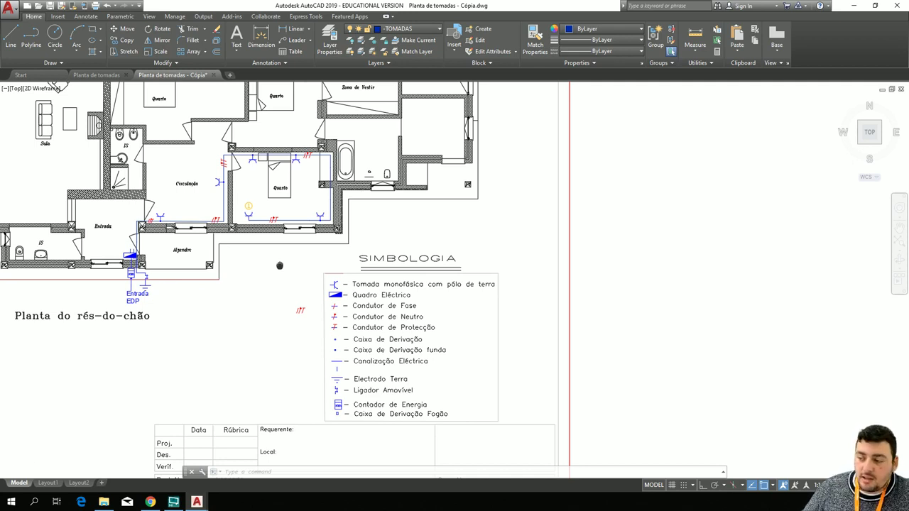
middle_click_drag(279, 266, 279, 265)
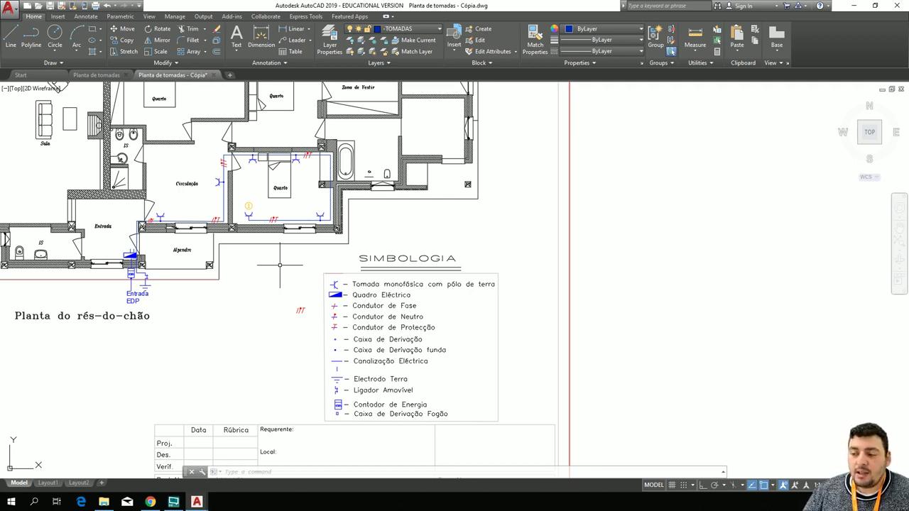
scroll(118, 137, "up", 4)
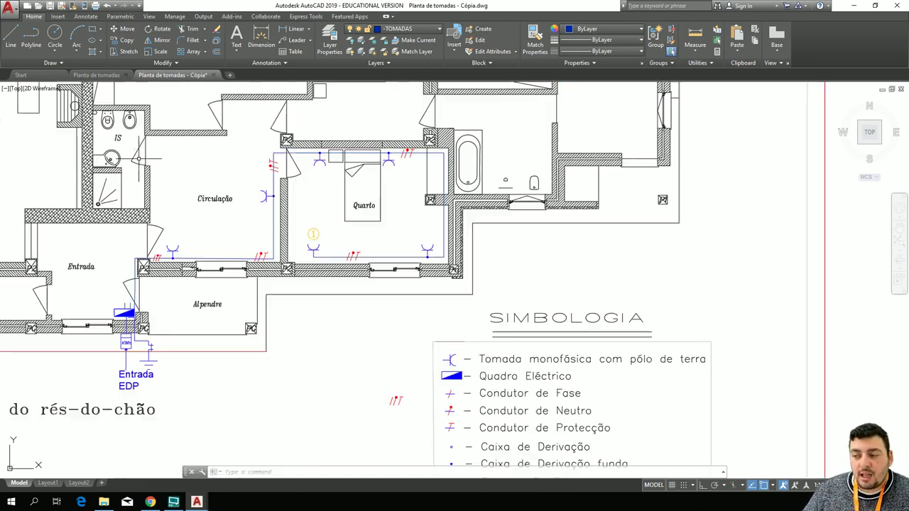
mouse_move(121, 137)
middle_mouse_down()
mouse_move(168, 157)
mouse_move(229, 205)
middle_mouse_up()
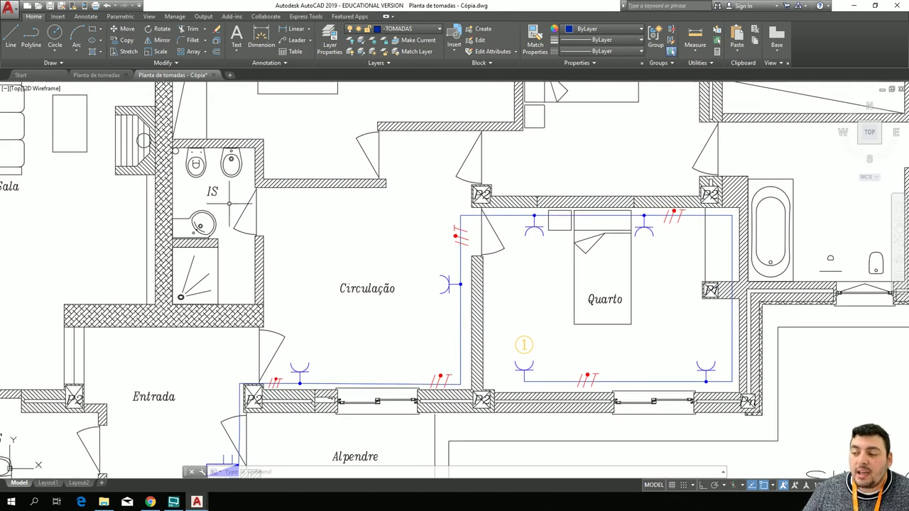
scroll(234, 200, "up", 2)
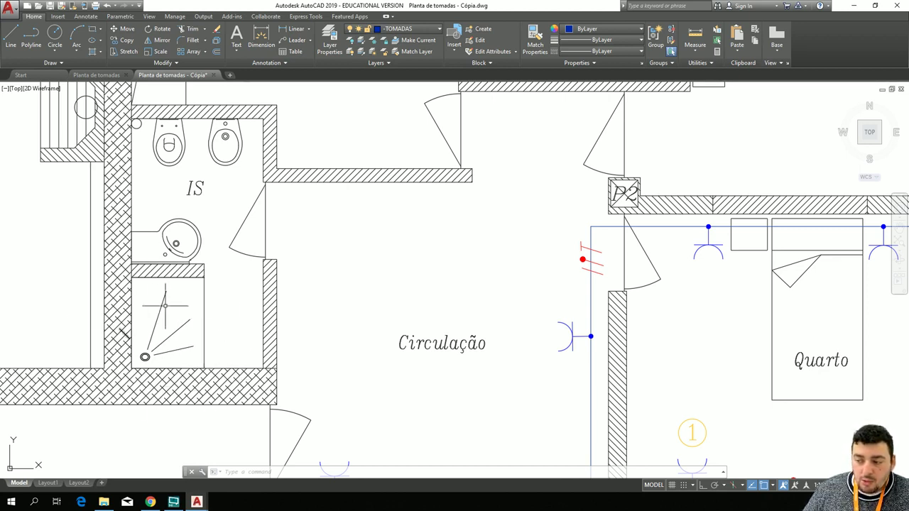
mouse_move(148, 340)
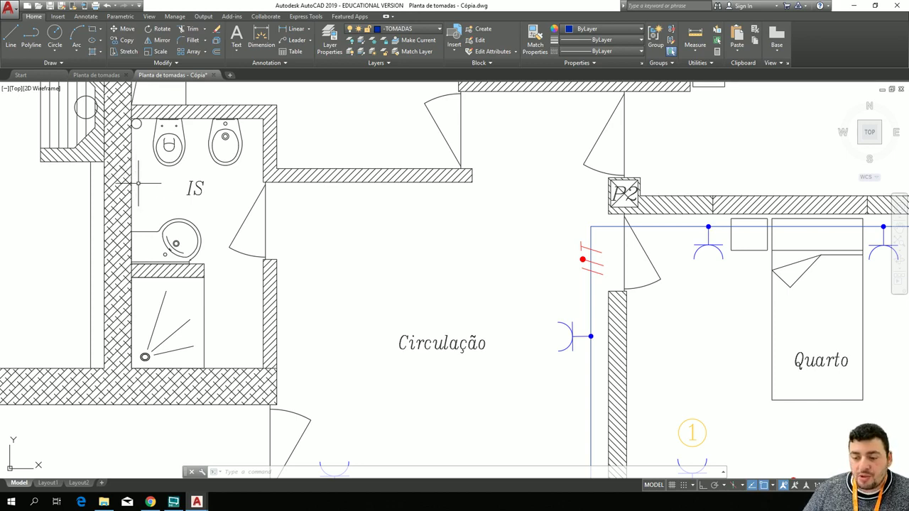
scroll(251, 246, "down", 4)
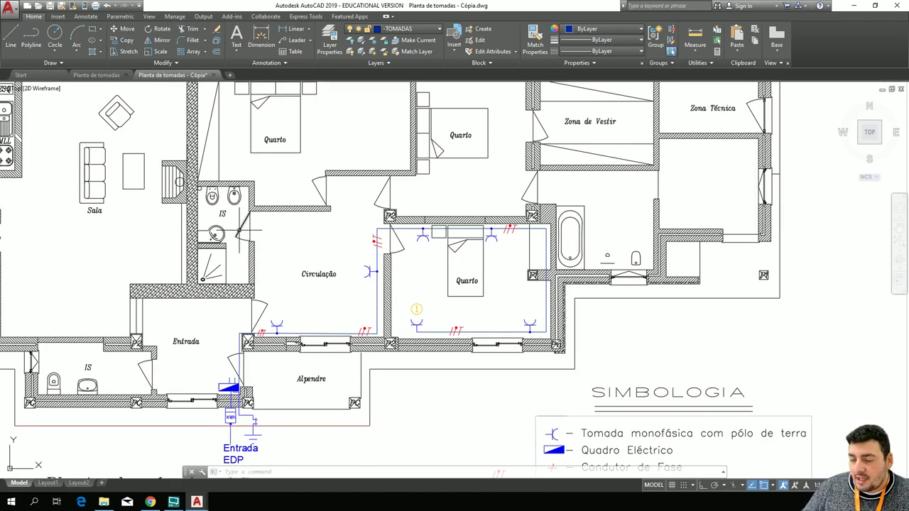
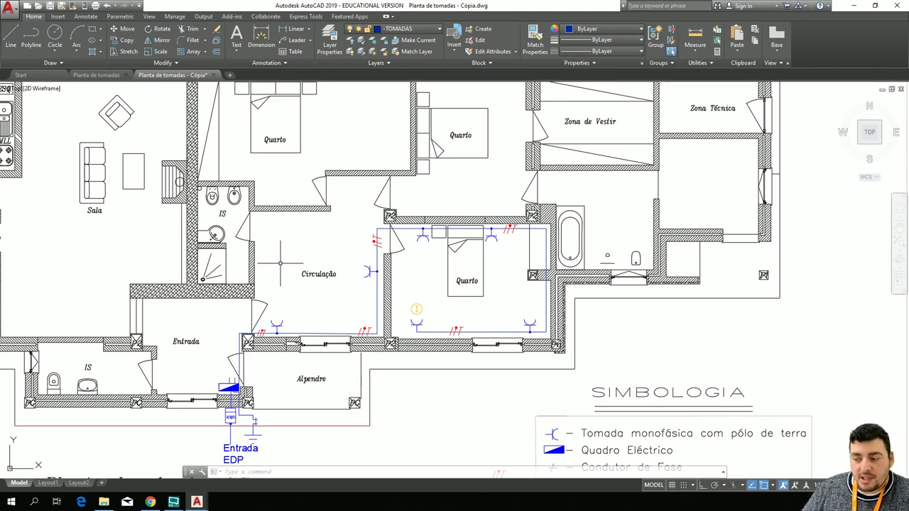
scroll(297, 255, "down", 2)
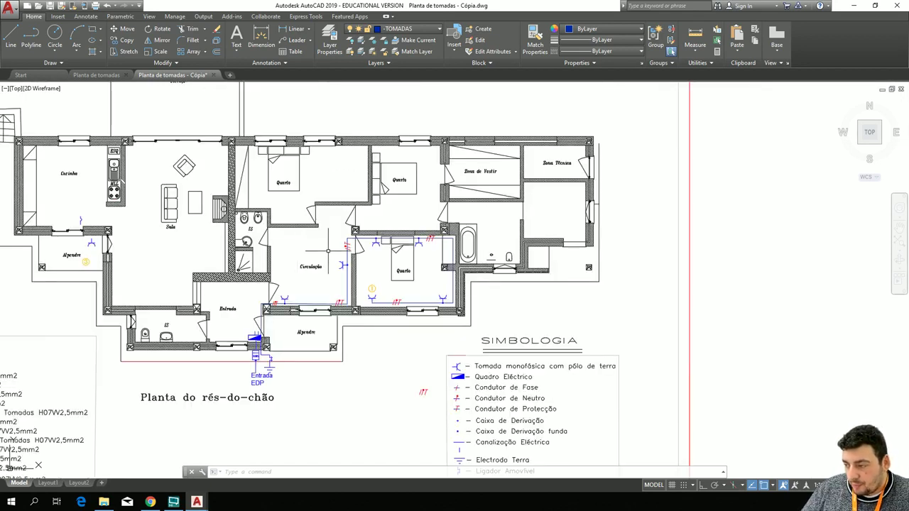
mouse_move(328, 251)
middle_mouse_down()
mouse_move(272, 247)
mouse_move(248, 231)
middle_mouse_up()
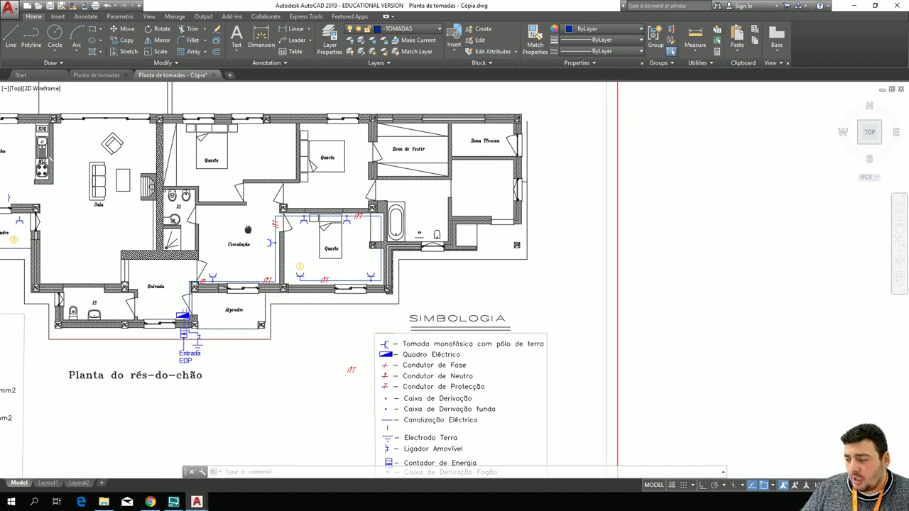
middle_click_drag(248, 229, 257, 238)
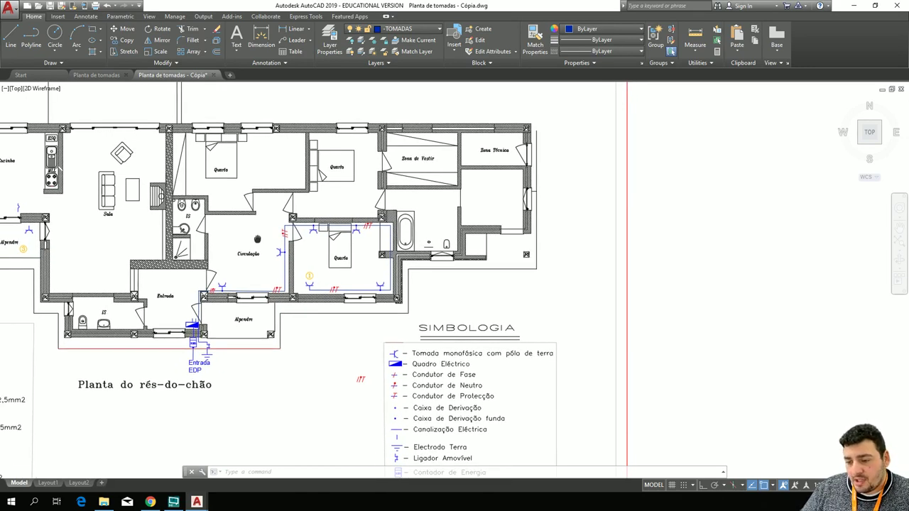
scroll(255, 269, "up", 4)
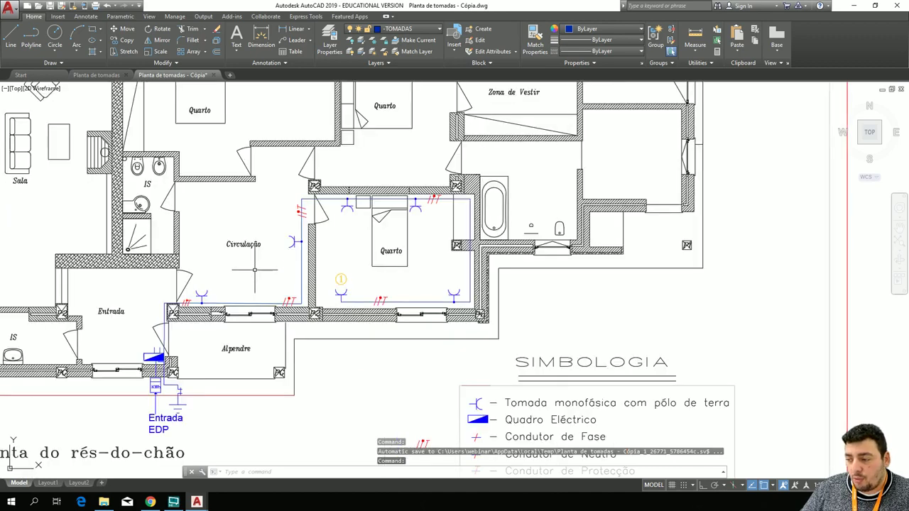
scroll(254, 269, "up", 2)
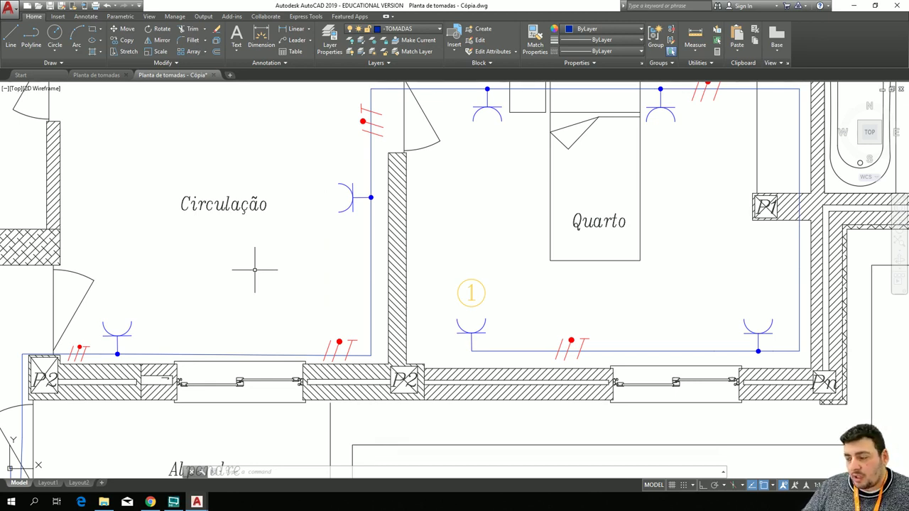
left_click(289, 250)
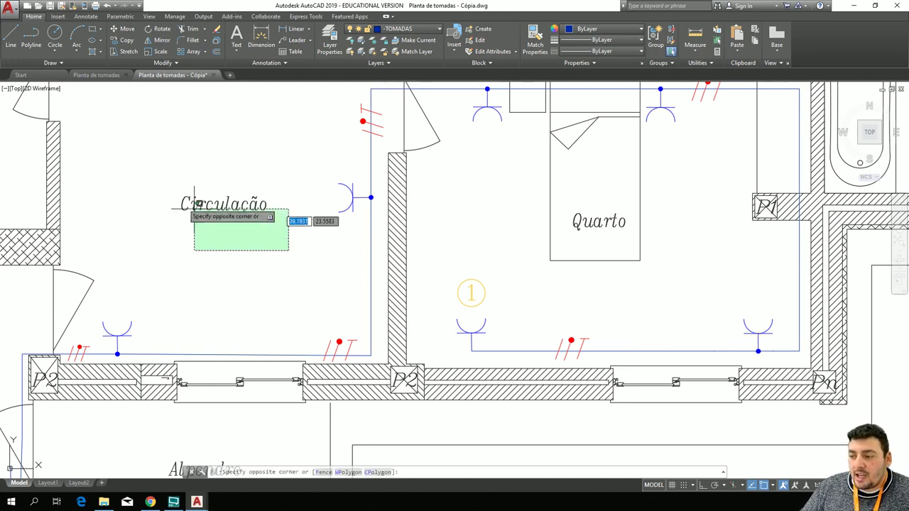
key("Escape")
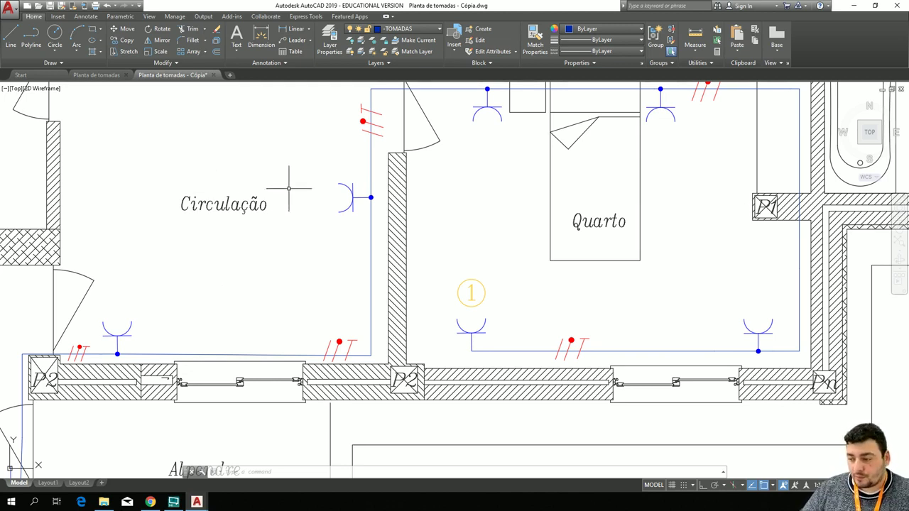
Examine Circulação, the upper bedrooms and Zona de Vestir around the finished circuit, then the wall above the lower Quarto's bed.
scroll(288, 189, "down", 3)
mouse_move(305, 245)
middle_mouse_down()
mouse_move(302, 262)
mouse_move(165, 317)
mouse_move(157, 396)
mouse_move(72, 358)
mouse_move(132, 223)
mouse_move(249, 278)
mouse_move(308, 288)
middle_mouse_up()
scroll(308, 289, "down", 2)
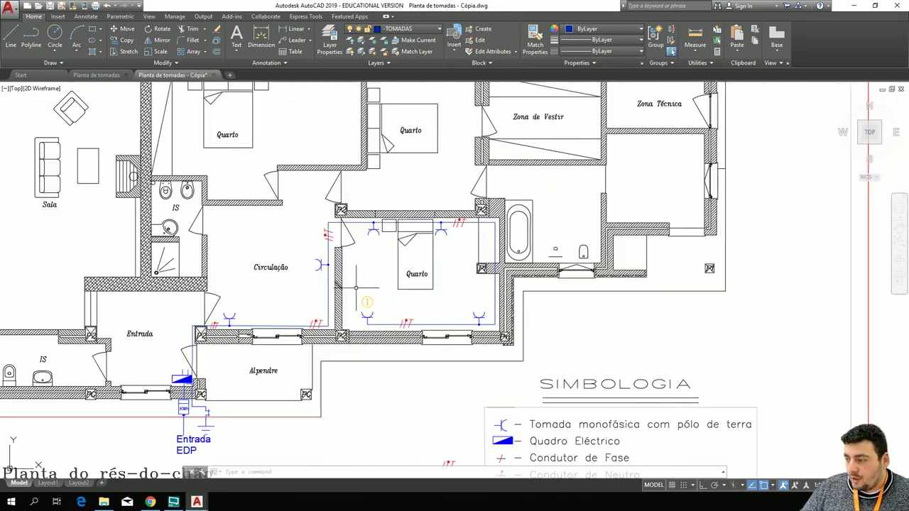
scroll(306, 284, "up", 2)
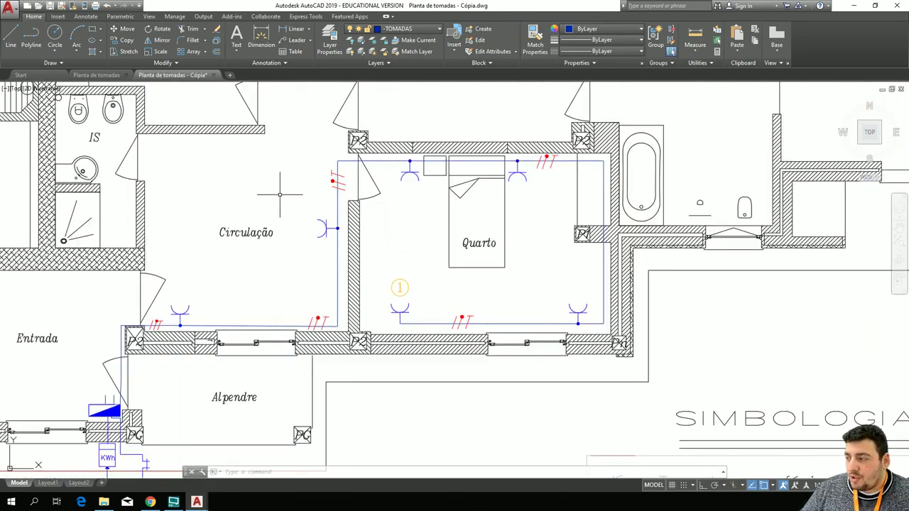
middle_click_drag(270, 182, 131, 344)
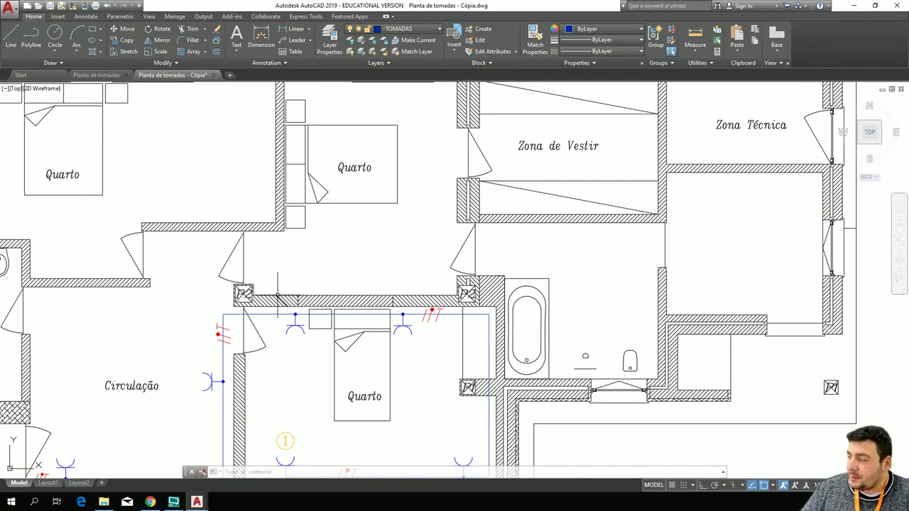
scroll(270, 292, "up", 4)
scroll(270, 296, "down", 4)
scroll(365, 258, "up", 2)
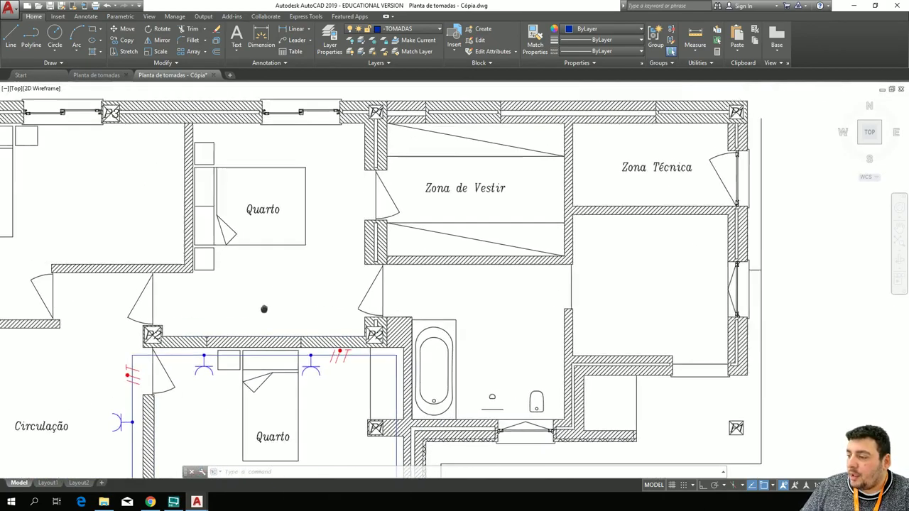
mouse_move(262, 308)
middle_mouse_down()
mouse_move(260, 356)
mouse_move(253, 341)
mouse_move(280, 274)
mouse_move(309, 213)
mouse_move(325, 204)
mouse_move(451, 284)
mouse_move(542, 323)
mouse_move(404, 276)
mouse_move(390, 258)
mouse_move(424, 290)
mouse_move(416, 223)
mouse_move(339, 219)
middle_mouse_up()
scroll(339, 219, "up", 5)
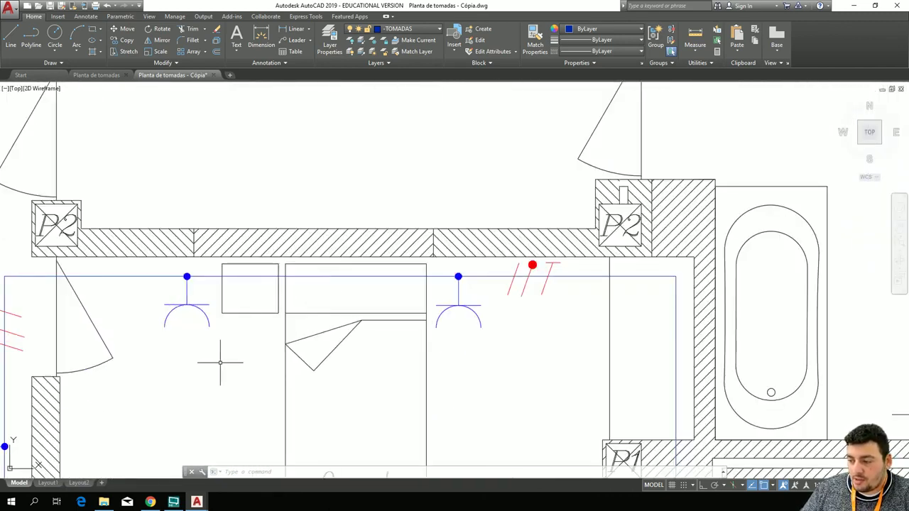
left_click(242, 356)
left_click(151, 301)
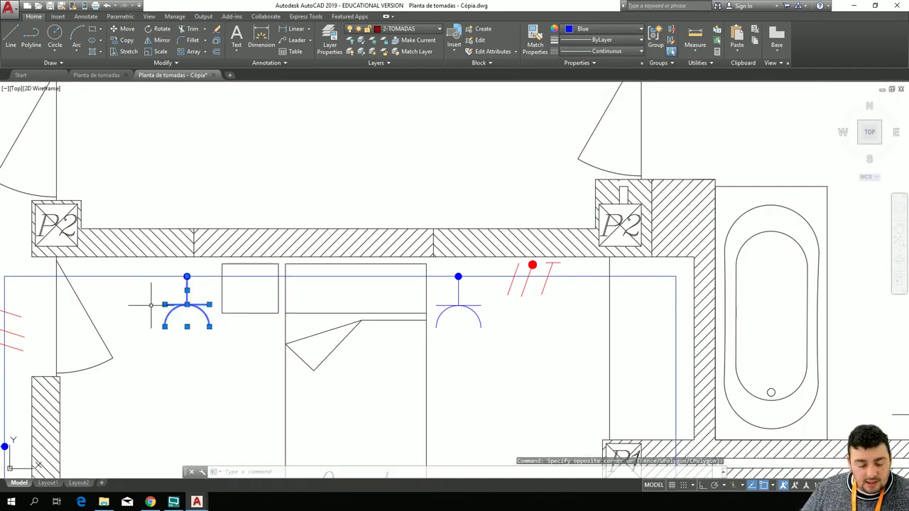
key("ctrl+c")
scroll(204, 345, "down", 5)
middle_click_drag(246, 371, 309, 209)
scroll(267, 272, "up", 6)
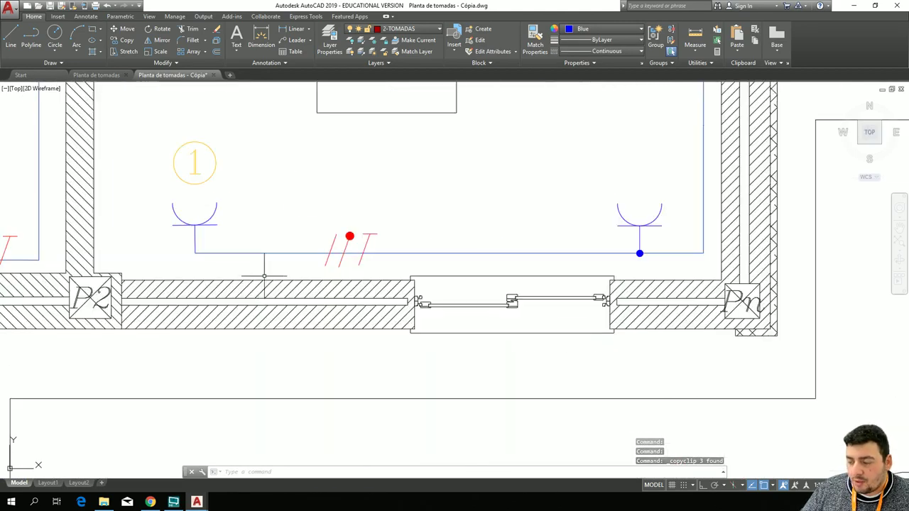
key("ctrl+v")
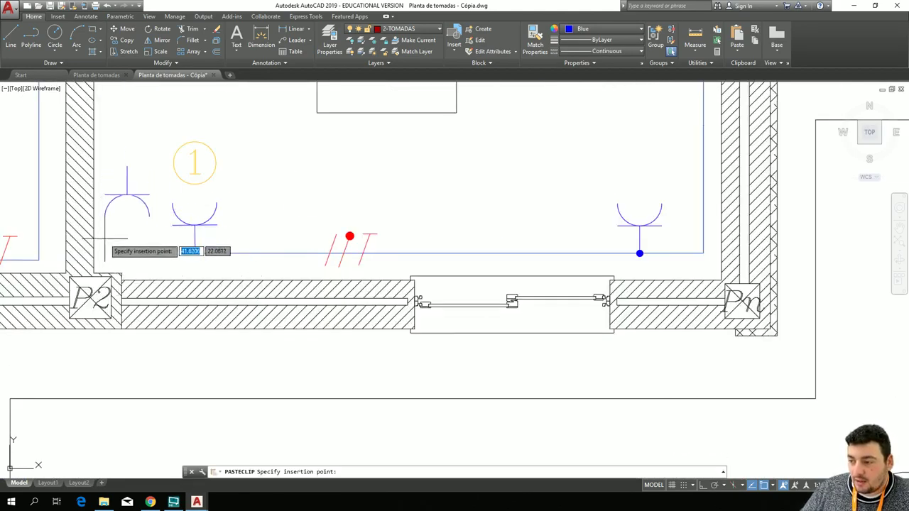
key("Escape")
Copy the socket symbol below the circled 1 in Quarto and paste a duplicate beside it, towards the Circulação wall.
left_click(232, 238)
left_click(140, 196)
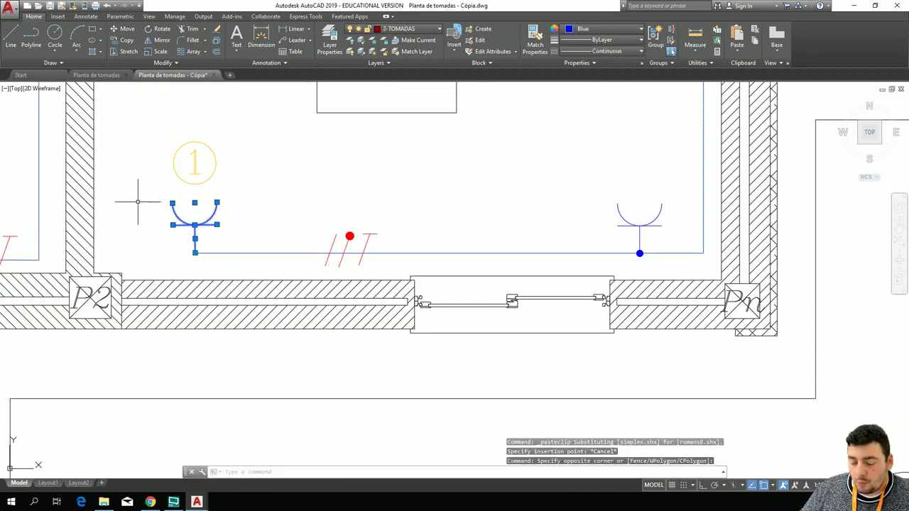
key("ctrl+c")
key("ctrl+v")
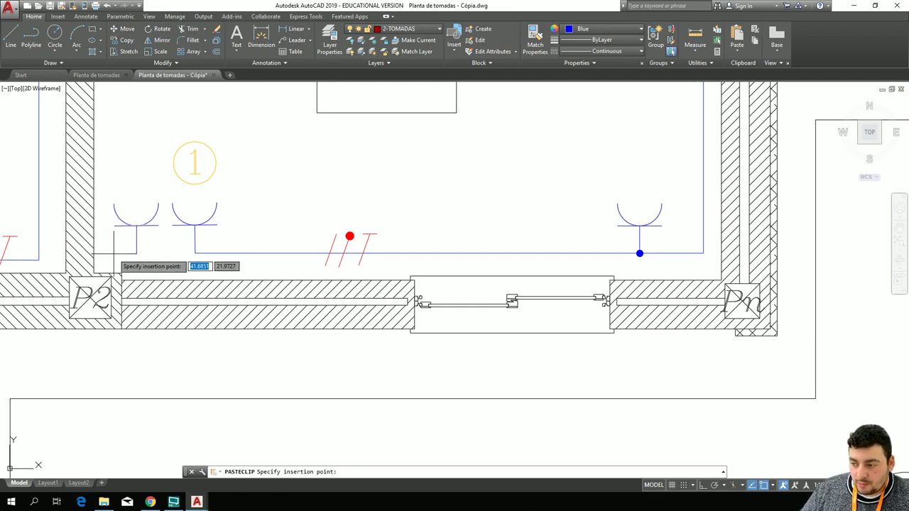
Paste another copy of the socket against the lower wall of the large Quarto above Circulação, near its door.
scroll(113, 253, "down", 5)
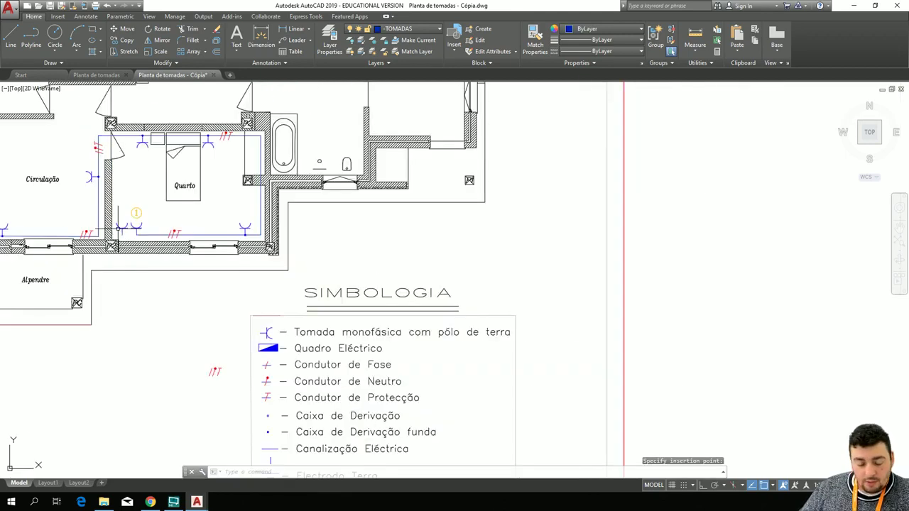
mouse_move(134, 173)
middle_mouse_down()
mouse_move(237, 264)
mouse_move(301, 272)
mouse_move(362, 312)
middle_mouse_up()
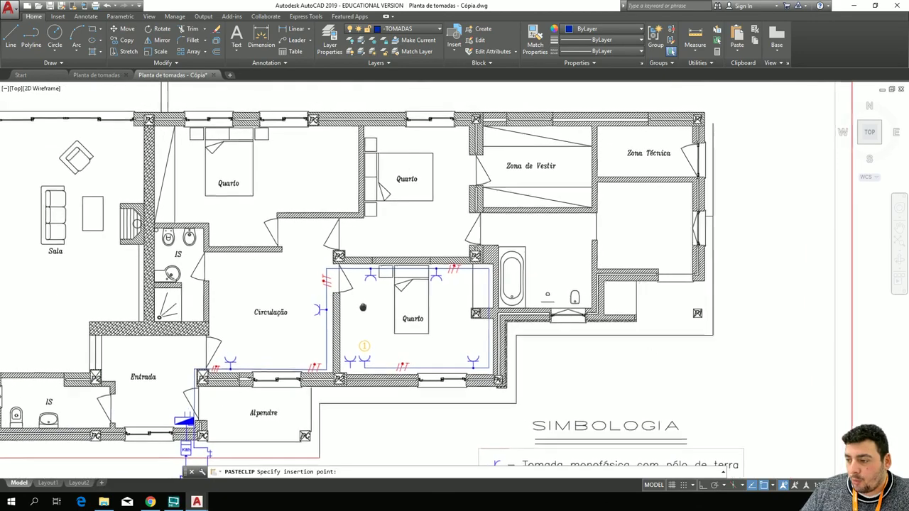
scroll(254, 263, "up", 6)
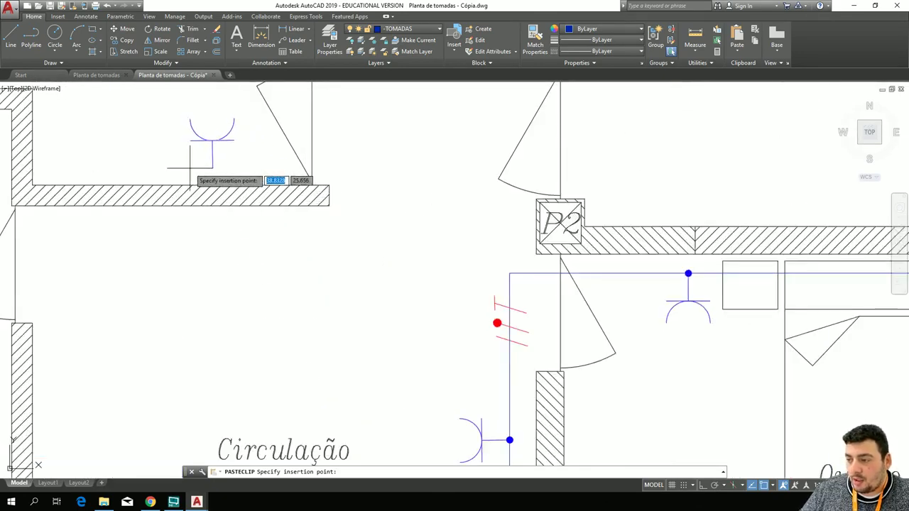
left_click(190, 168)
Paste a socket copy in the middle Quarto, above its lower wall near pillar P2 and the bathroom door.
scroll(308, 219, "down", 6)
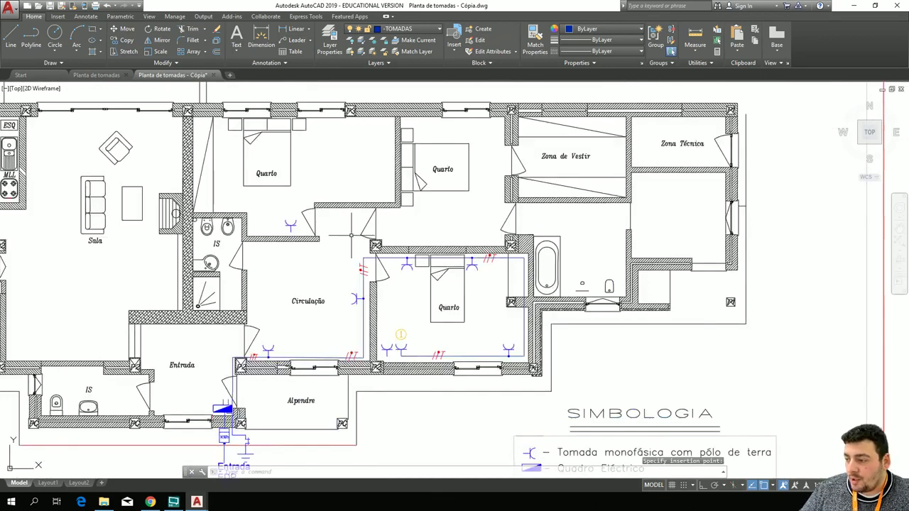
middle_click_drag(322, 232, 193, 280)
key("ctrl+v")
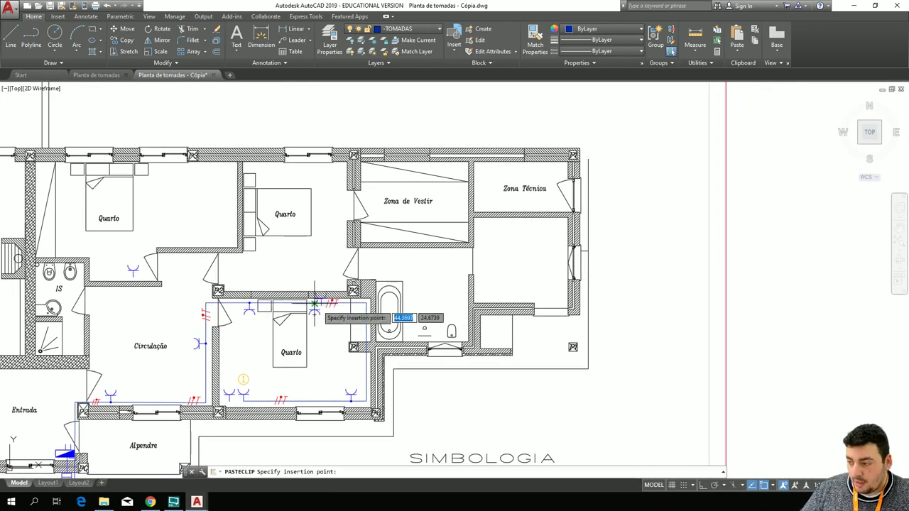
scroll(301, 293, "up", 2)
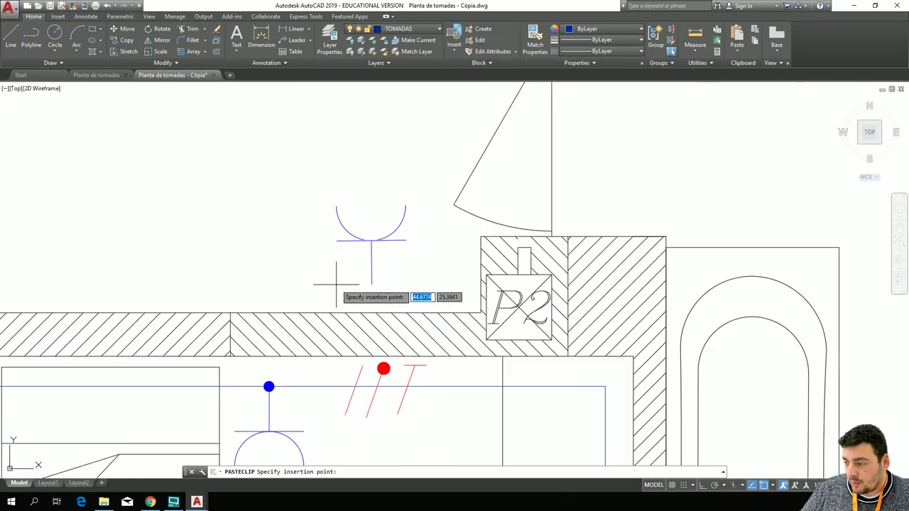
scroll(339, 283, "up", 5)
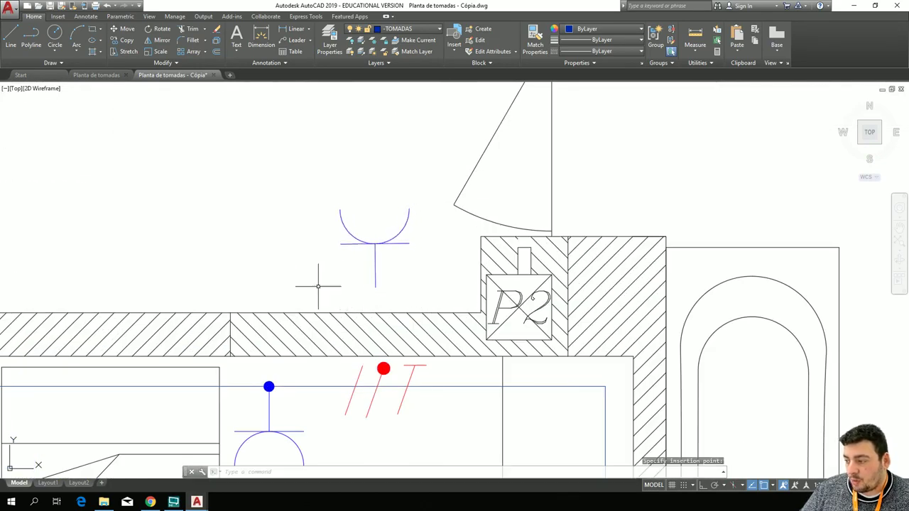
Paste a socket copy in Sala, just above the cross-hatched wall that separates it from Entrada.
scroll(318, 286, "down", 6)
middle_click_drag(249, 225, 259, 195)
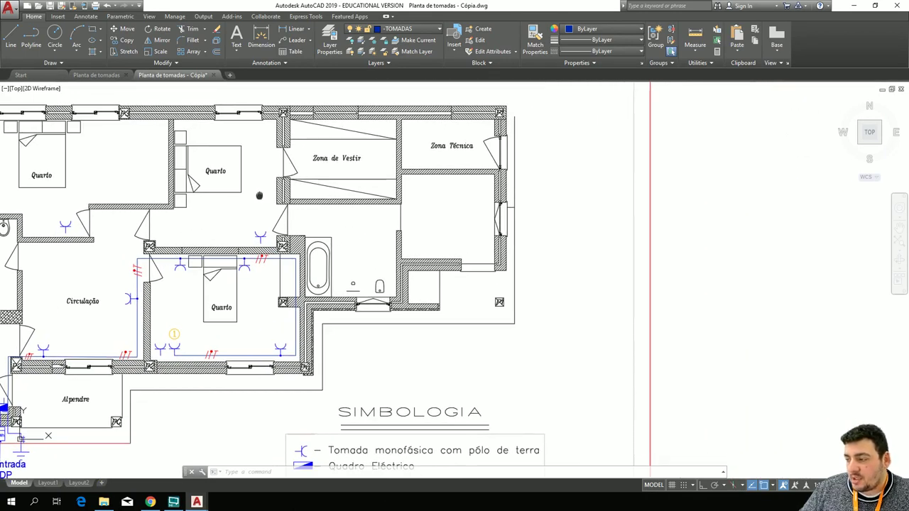
middle_click_drag(297, 189, 655, 146)
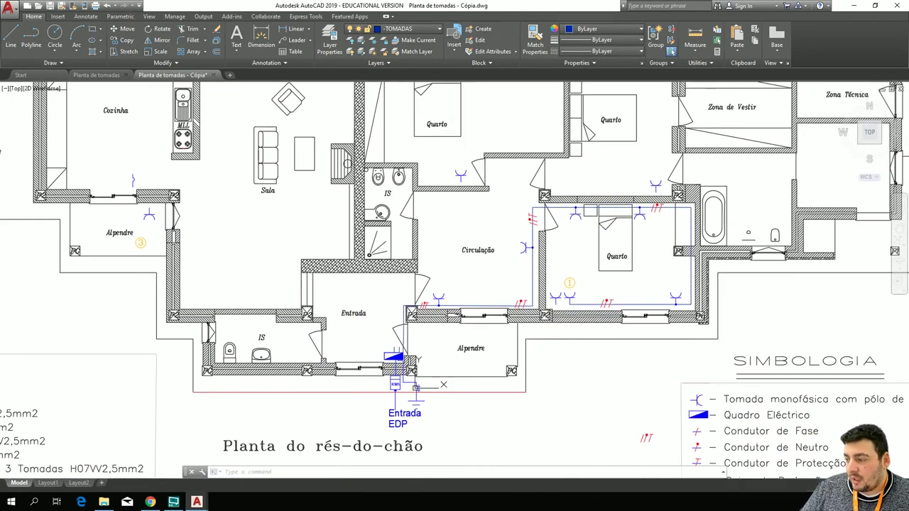
scroll(347, 250, "up", 2)
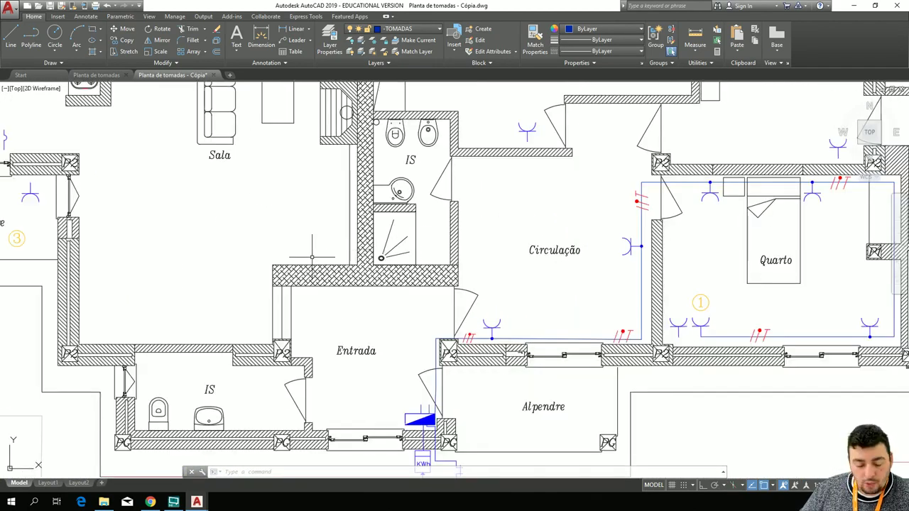
key("ctrl+v")
scroll(323, 260, "up", 2)
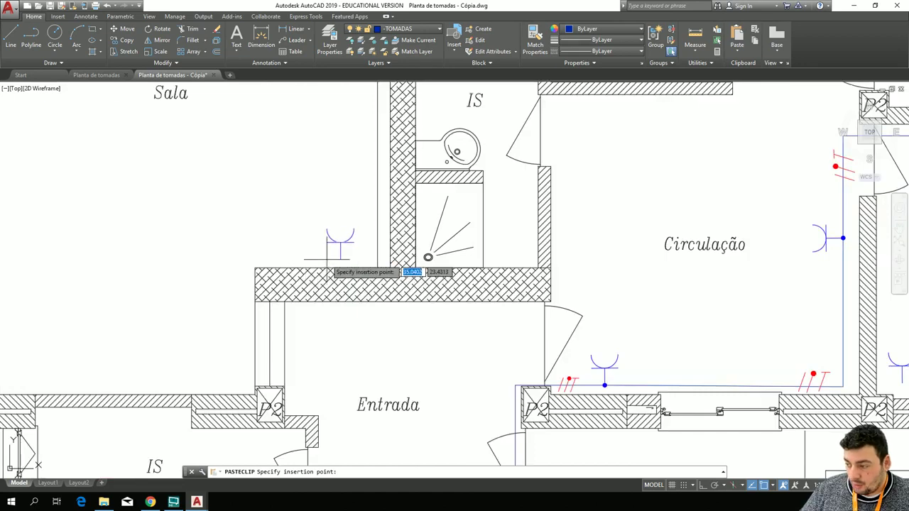
Paste a socket copy in Cozinha, above the short wall between the window and pillar P2 next to Alpendre.
scroll(328, 263, "down", 6)
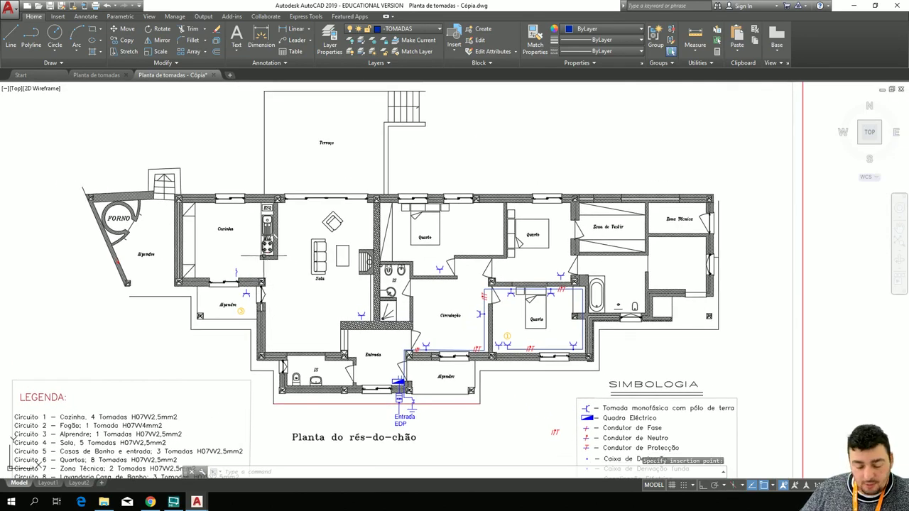
scroll(255, 275, "up", 6)
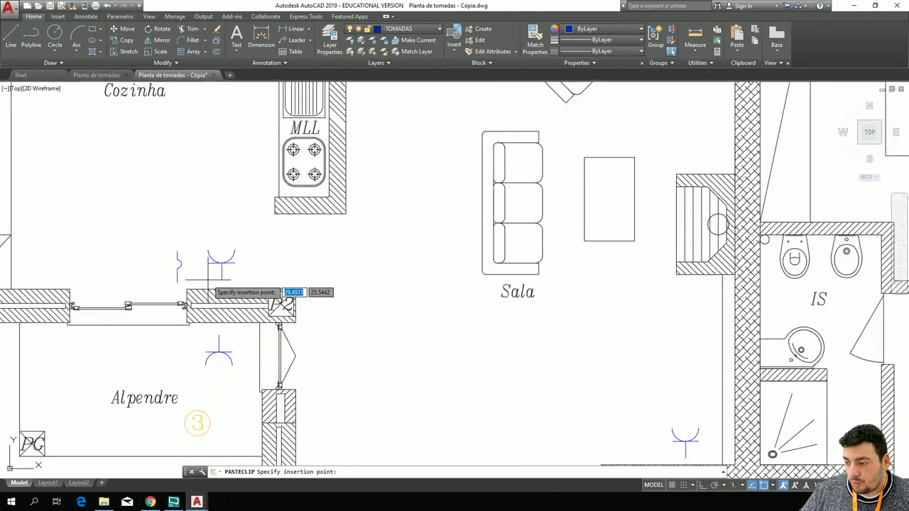
left_click(209, 282)
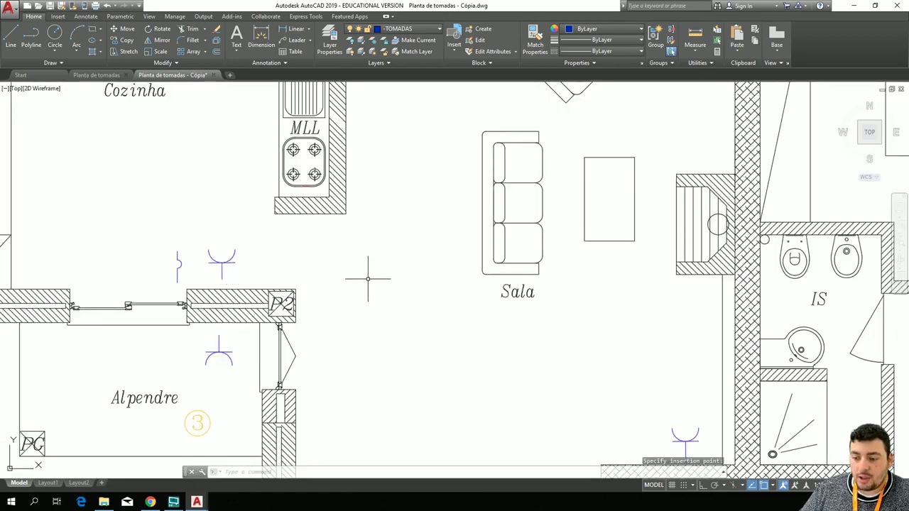
Draw a horizontal line about 1 unit long from the new Cozinha socket's stem to just past pillar P2.
left_click(11, 37)
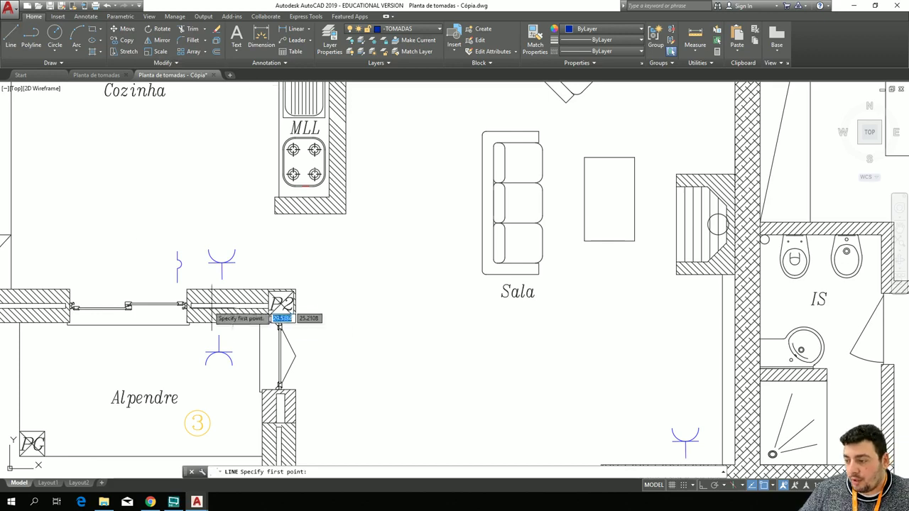
left_click(291, 307)
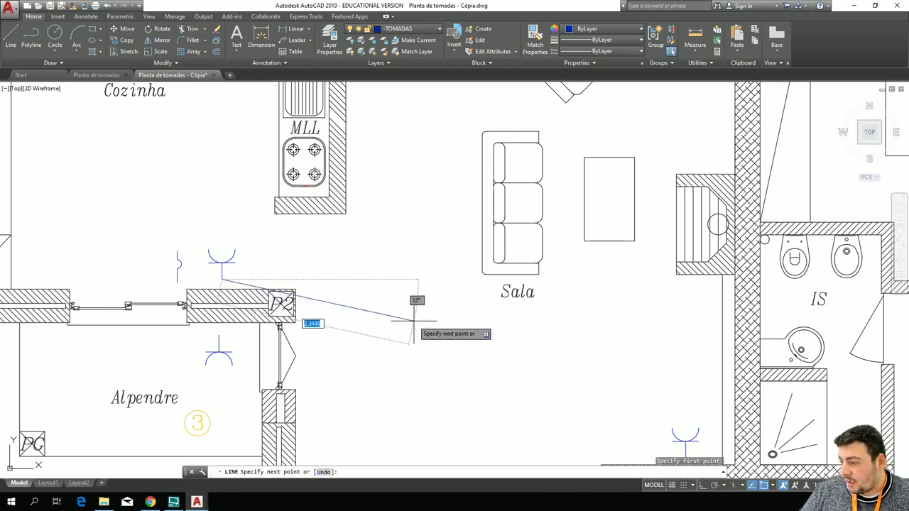
mouse_move(413, 322)
middle_mouse_down()
mouse_move(384, 170)
mouse_move(349, 250)
mouse_move(350, 197)
mouse_move(391, 252)
middle_mouse_up()
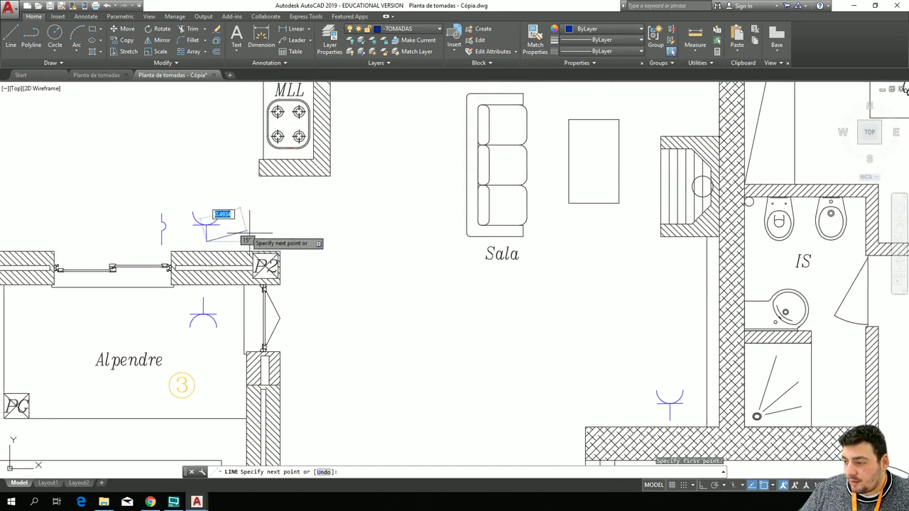
scroll(292, 245, "up", 2)
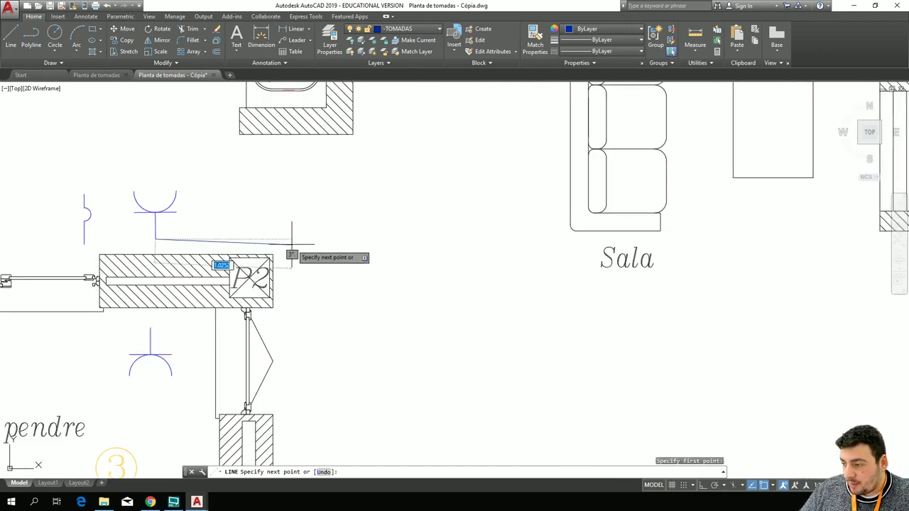
left_click(289, 240)
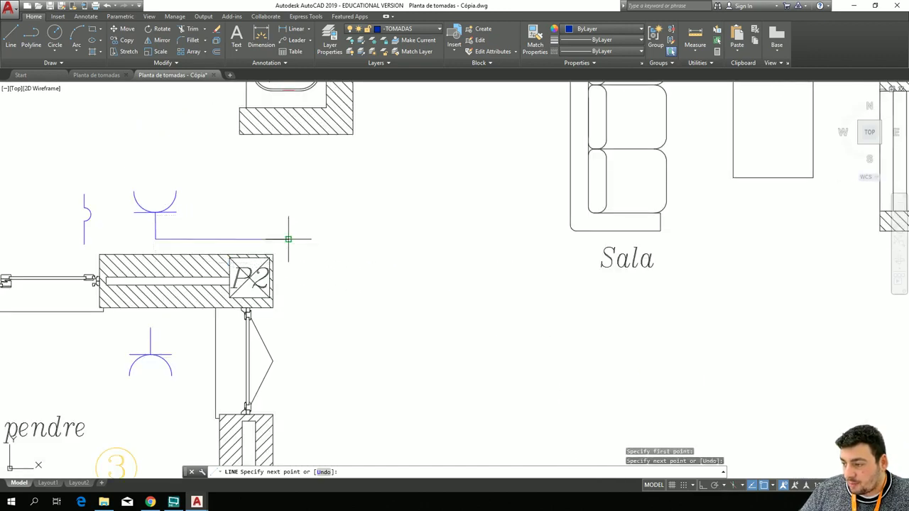
Turn on Ortho and continue the circuit line vertically down along the Sala side of the Alpendre wall to just above the lower wall.
mouse_move(296, 355)
middle_mouse_down()
mouse_move(316, 42)
mouse_move(313, 65)
middle_mouse_up()
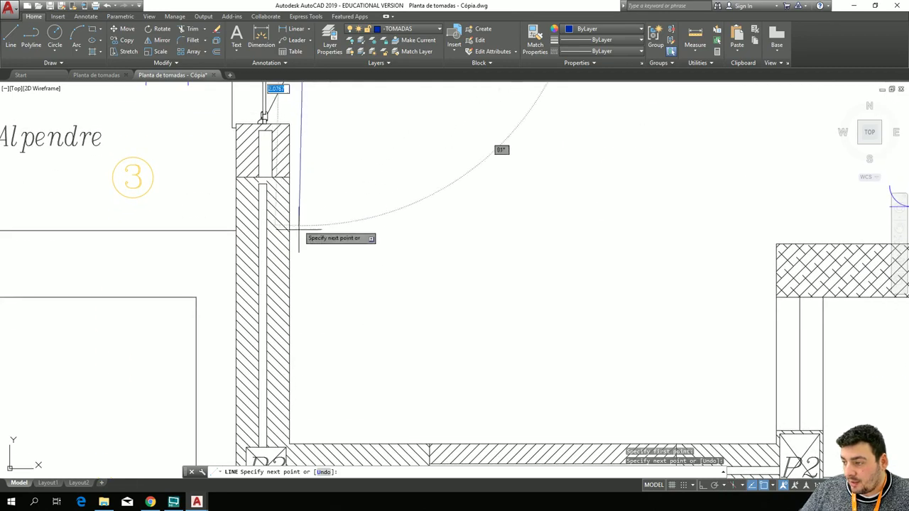
middle_click_drag(347, 211, 247, 419)
scroll(249, 418, "up", 2)
scroll(526, 259, "down", 5)
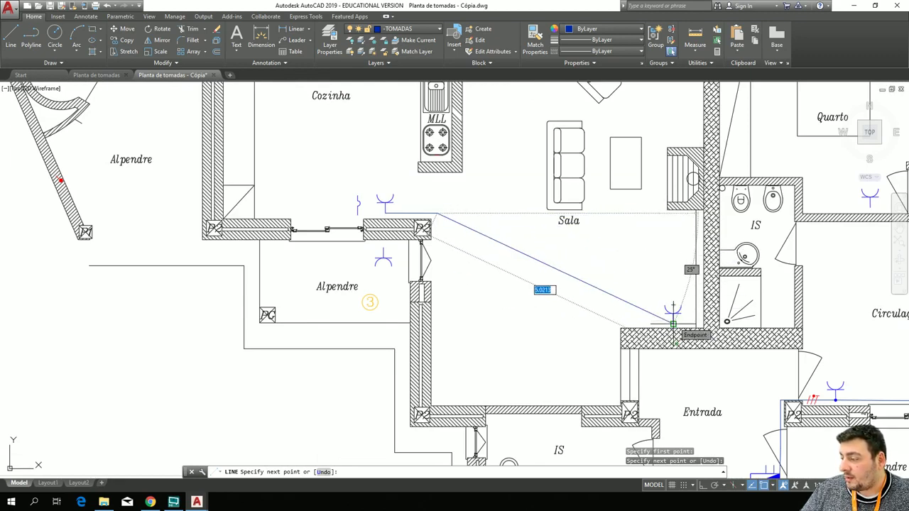
scroll(440, 368, "up", 4)
middle_click_drag(438, 371, 383, 263)
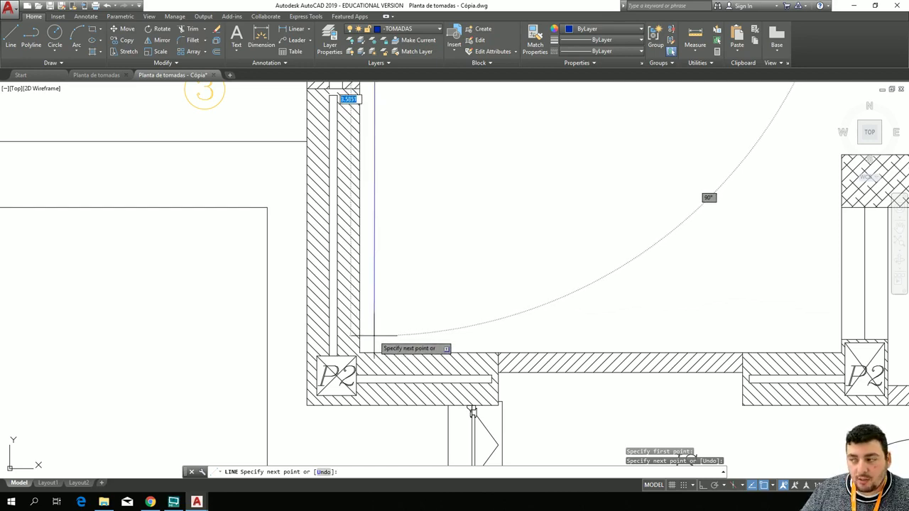
scroll(374, 335, "down", 5)
scroll(295, 288, "up", 3)
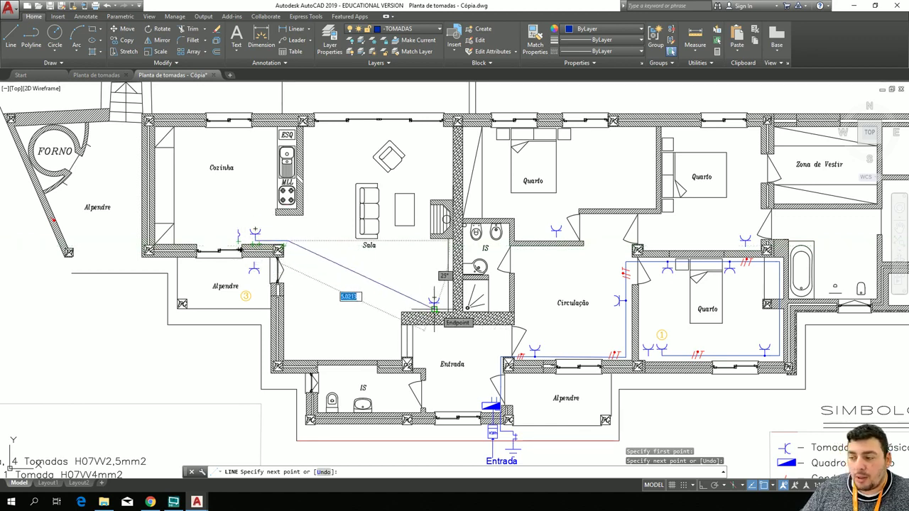
middle_click_drag(305, 334, 250, 300)
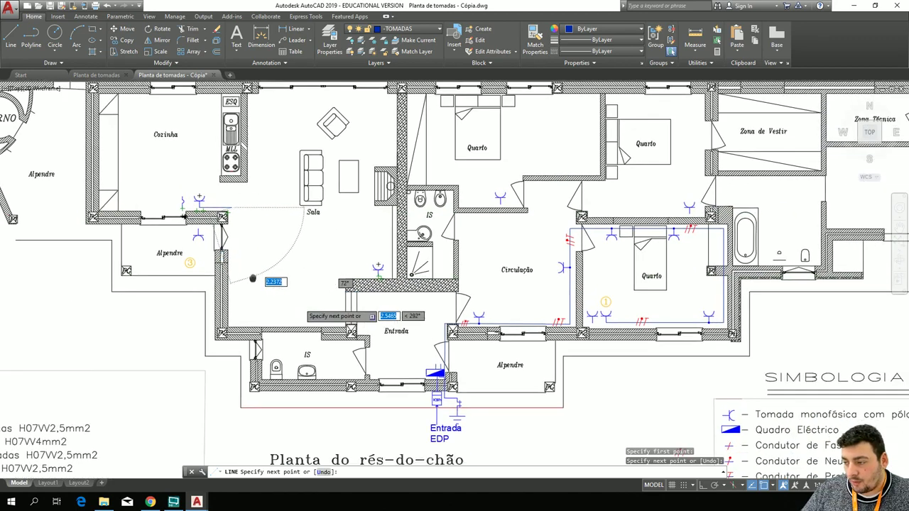
scroll(240, 302, "up", 5)
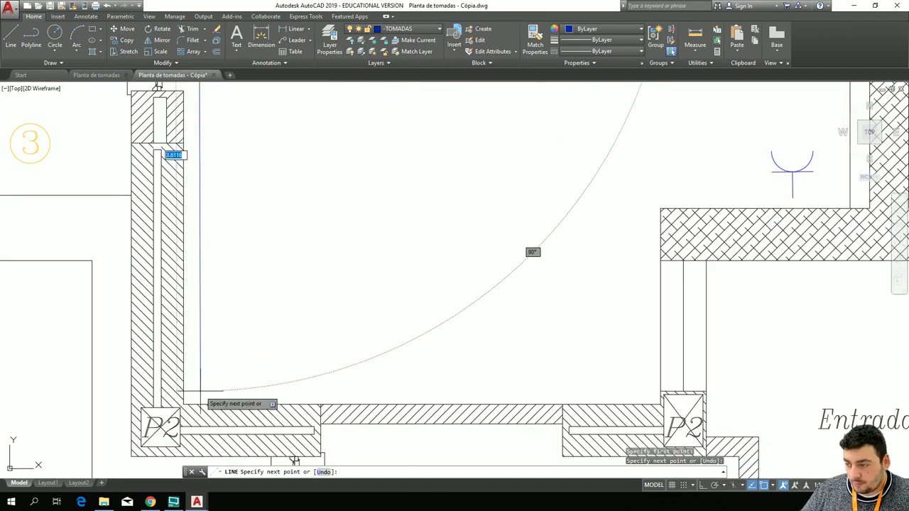
scroll(198, 391, "up", 2)
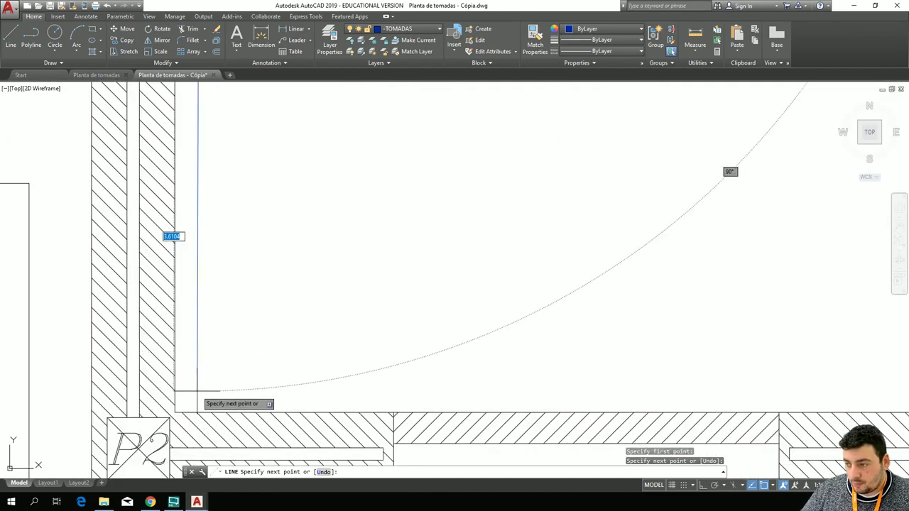
scroll(197, 391, "down", 7)
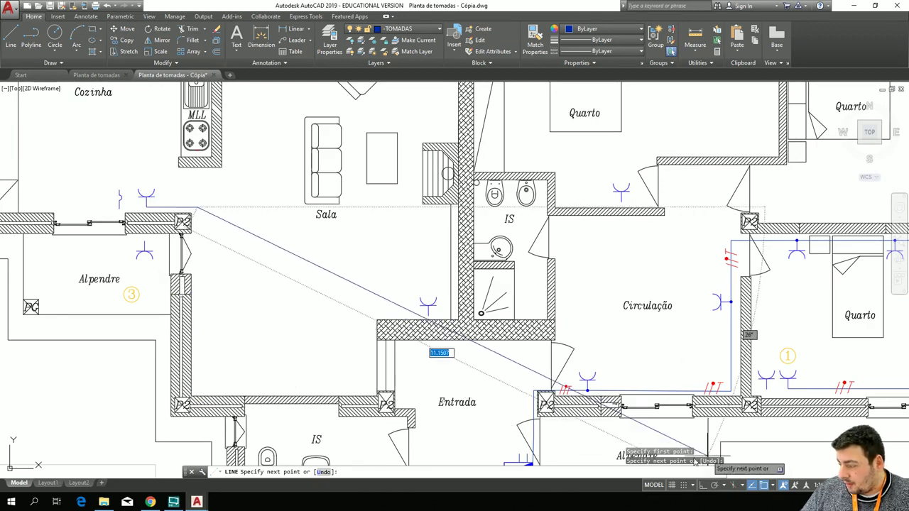
left_click(704, 485)
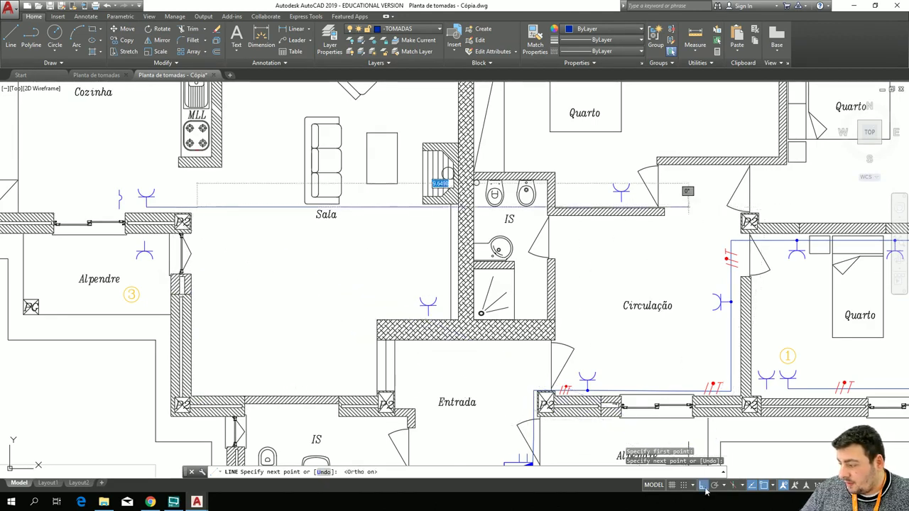
left_click(220, 392)
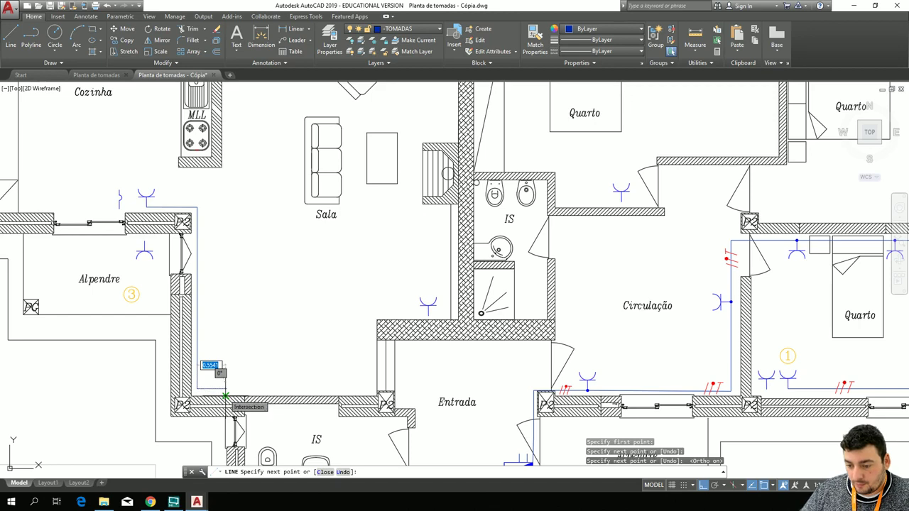
Continue the circuit line along Sala's lower wall to pillar P2, and up beside the Entrada opening to above the cross-hatched wall.
scroll(362, 394, "up", 4)
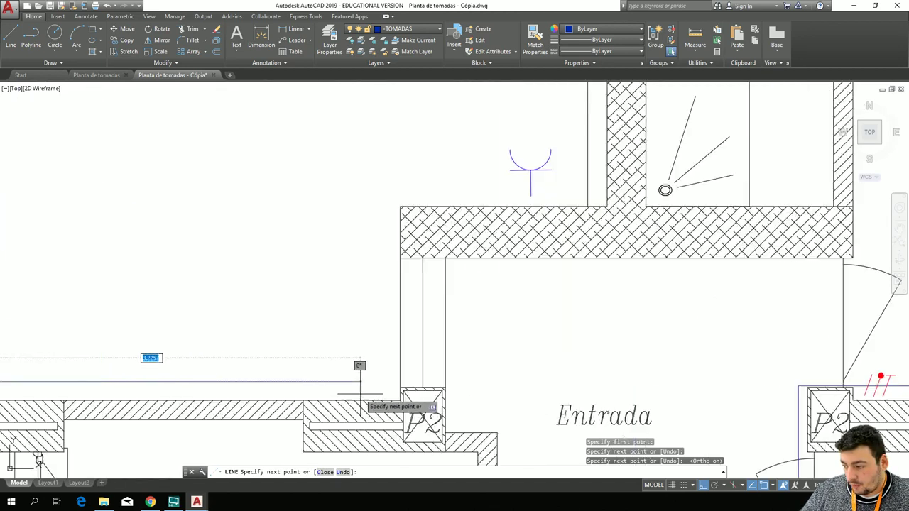
left_click(377, 382)
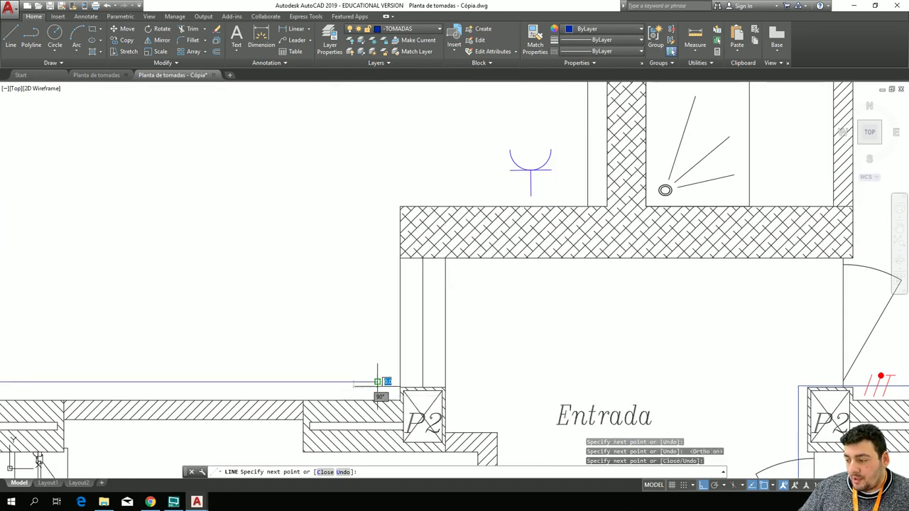
left_click(377, 196)
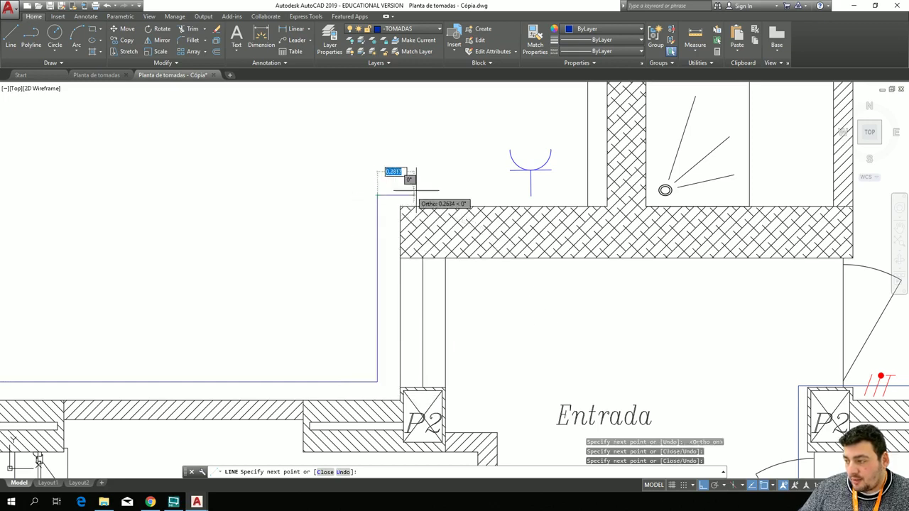
Extend the circuit line horizontally above the cross-hatched wall to just short of the Sala socket's stem, and end the line.
mouse_move(471, 197)
middle_mouse_down()
mouse_move(260, 271)
mouse_move(294, 298)
middle_mouse_up()
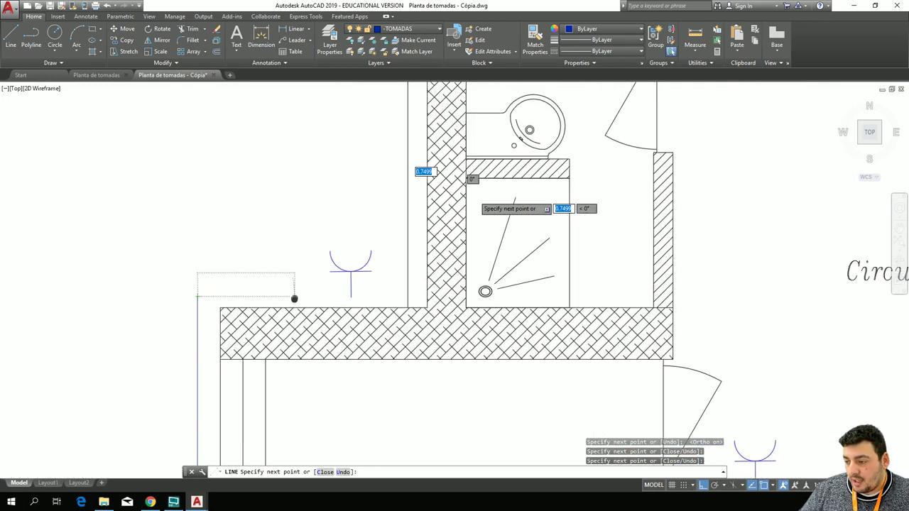
scroll(296, 298, "up", 8)
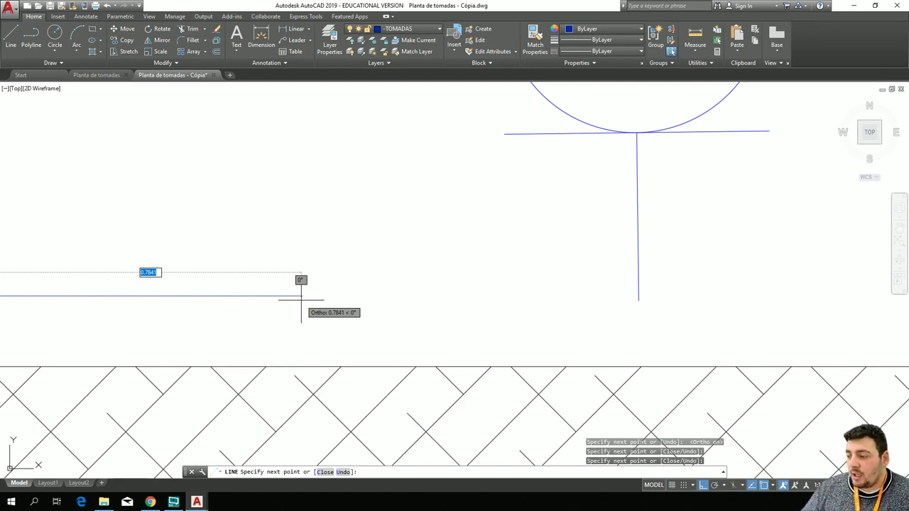
left_click(506, 296)
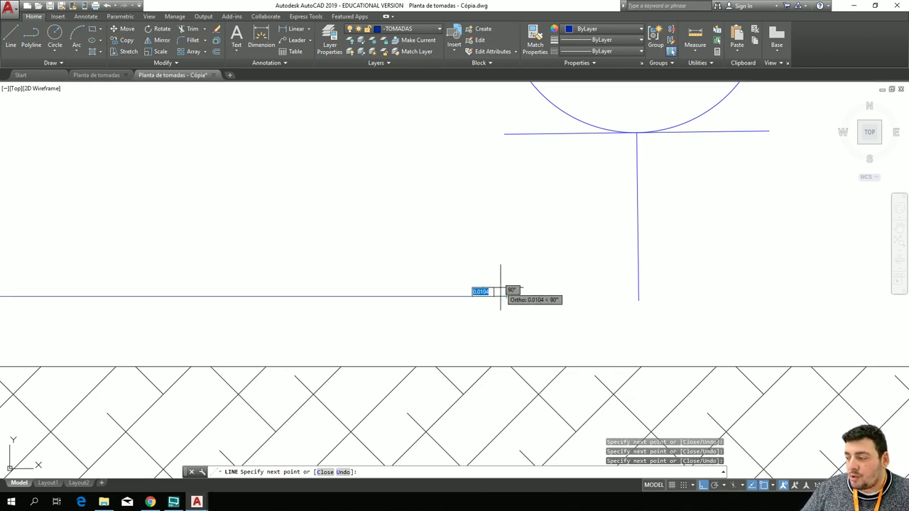
left_click(588, 299)
key("Escape")
scroll(683, 306, "down", 2)
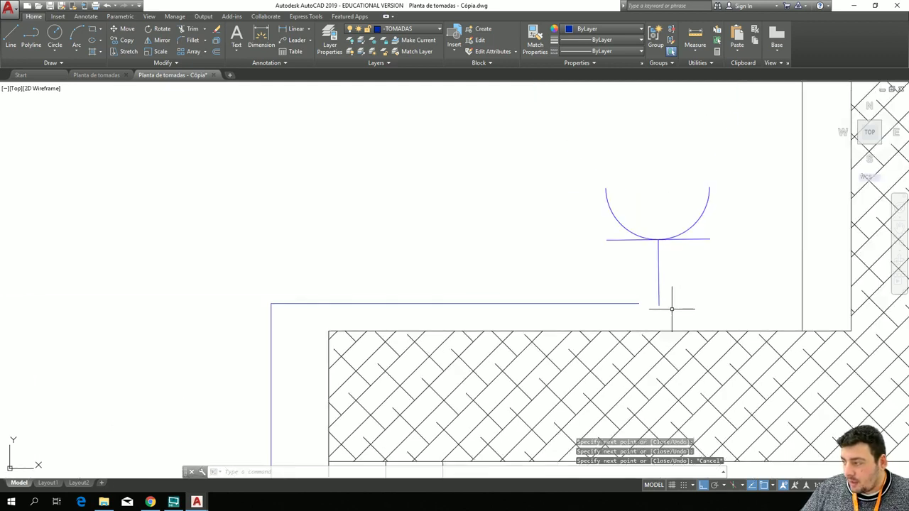
Move the Sala socket symbol slightly towards the circuit line so its stem stands just above the line, short of its end.
left_click(717, 278)
left_click(562, 170)
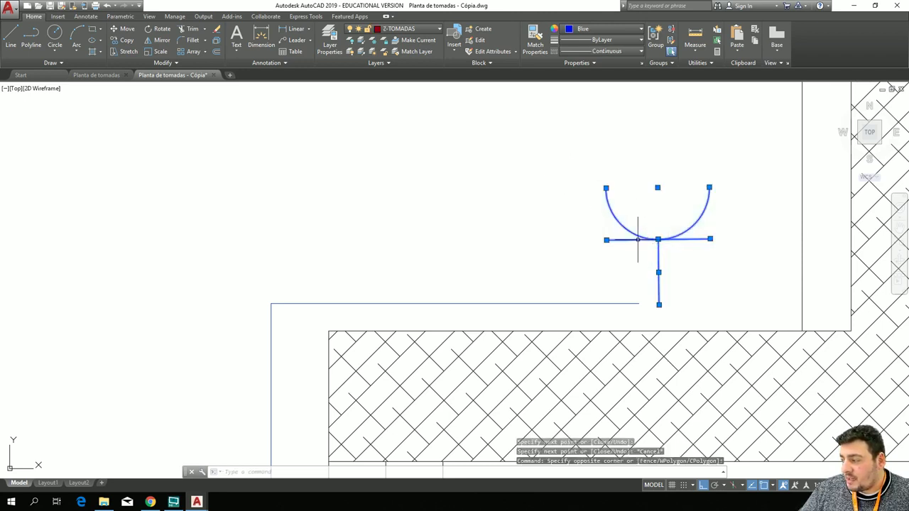
left_click_drag(638, 240, 615, 205)
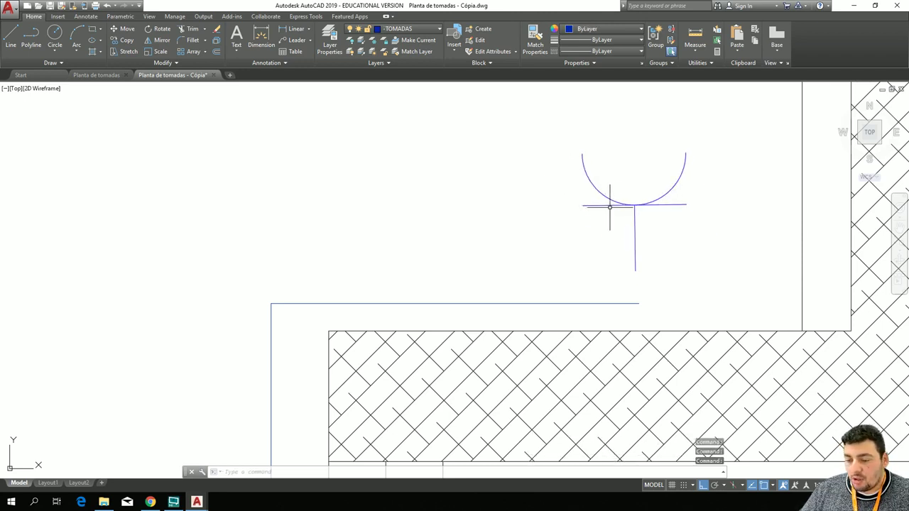
scroll(636, 300, "up", 3)
scroll(636, 301, "down", 3)
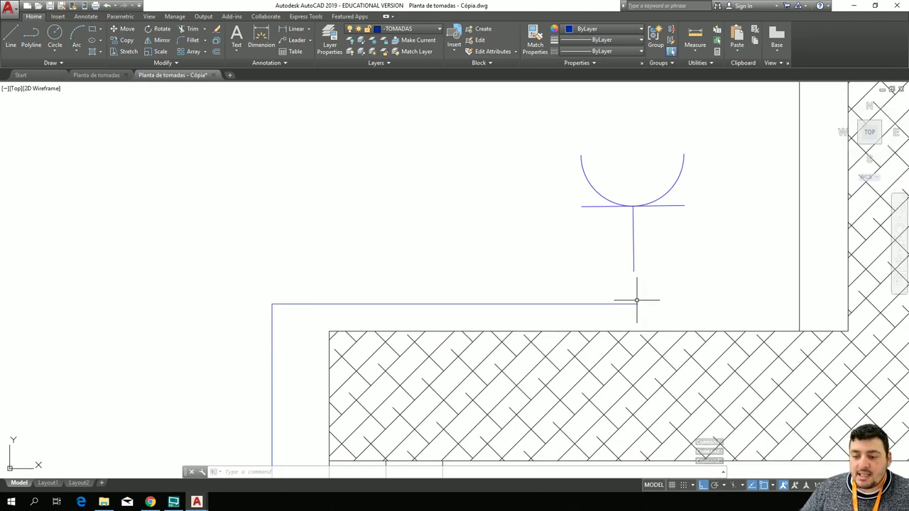
left_click(698, 245)
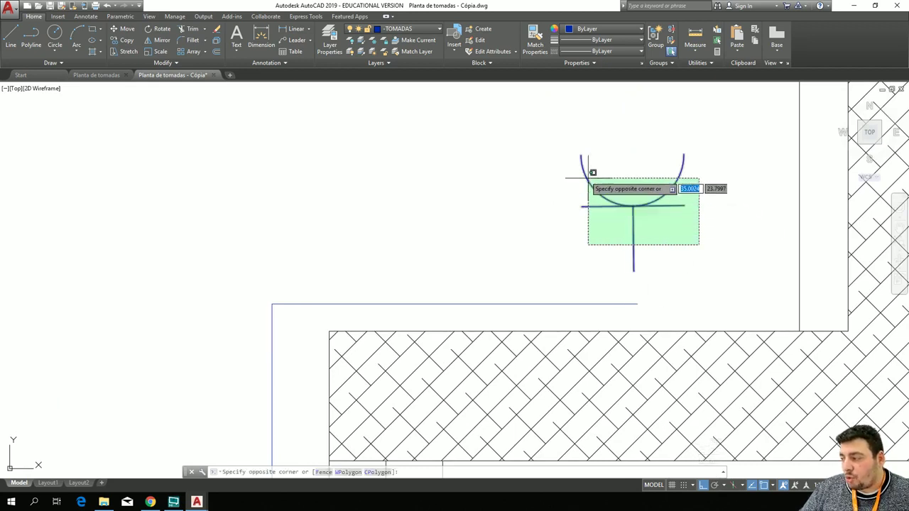
left_click(569, 165)
mouse_move(657, 204)
left_mouse_down()
mouse_move(650, 218)
mouse_move(657, 209)
left_mouse_up()
key("Escape")
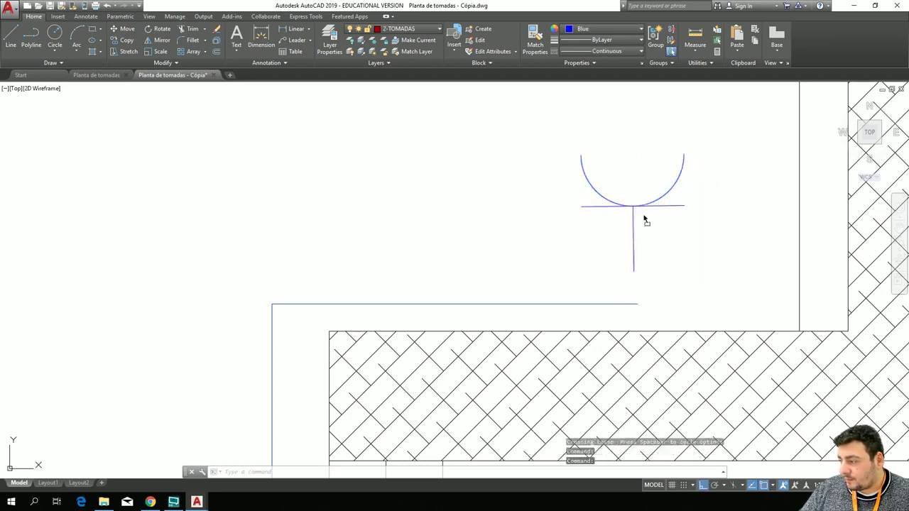
left_click_drag(621, 236, 621, 236)
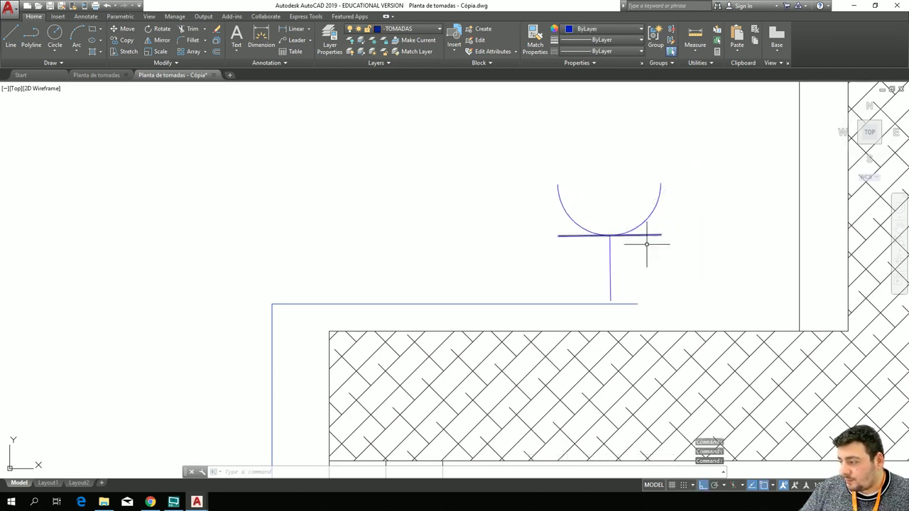
scroll(664, 283, "up", 2)
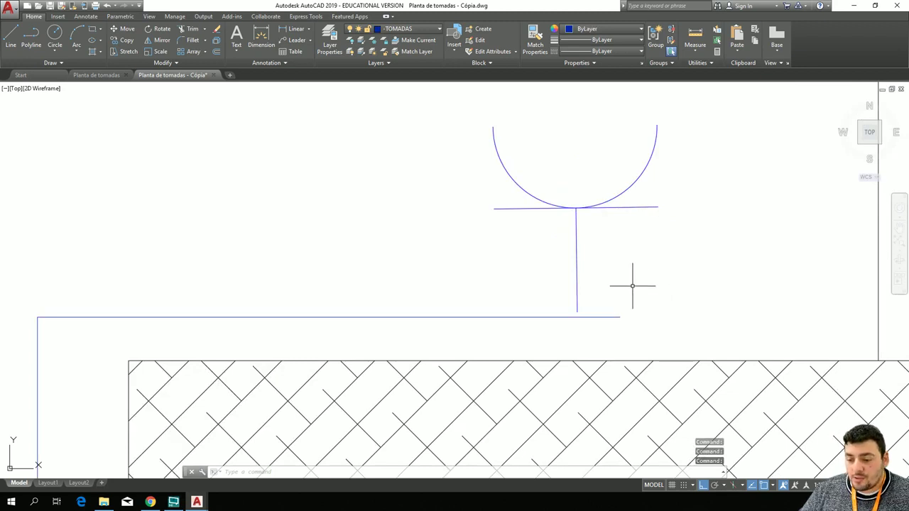
scroll(633, 287, "up", 4)
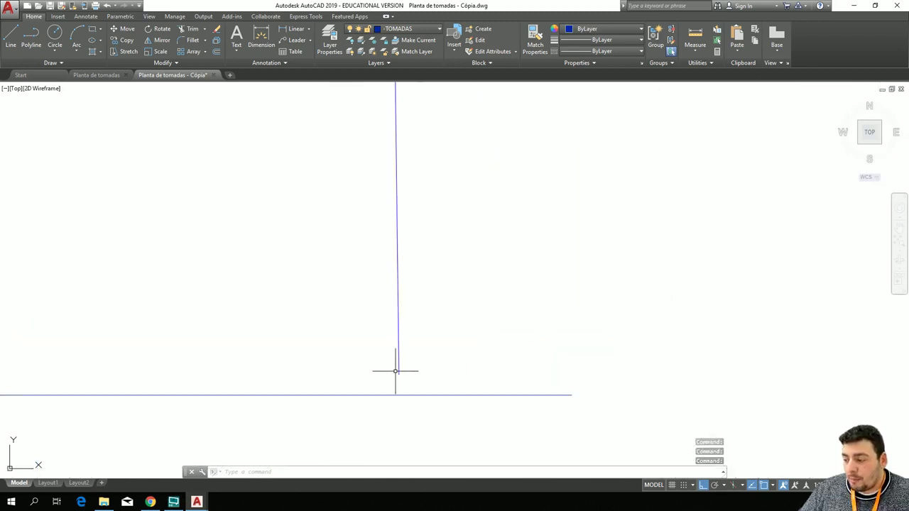
left_click(399, 371)
left_click(400, 374)
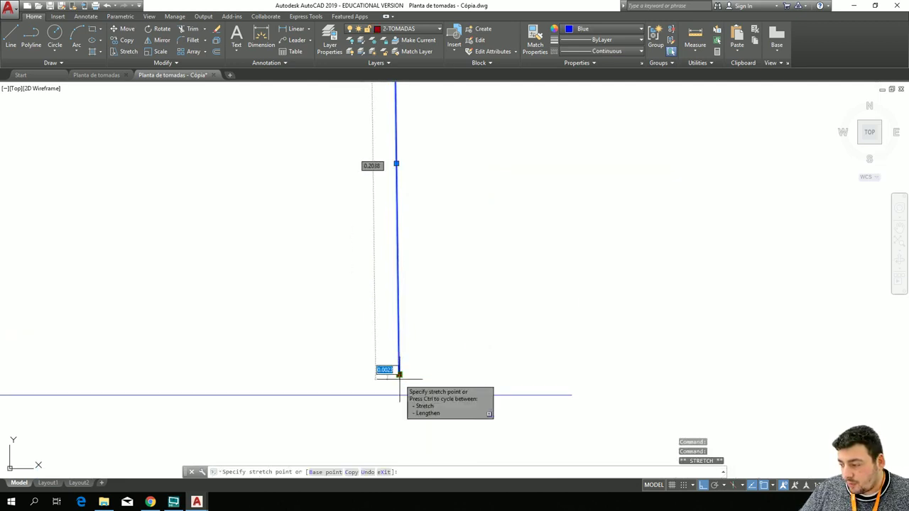
left_click(702, 485)
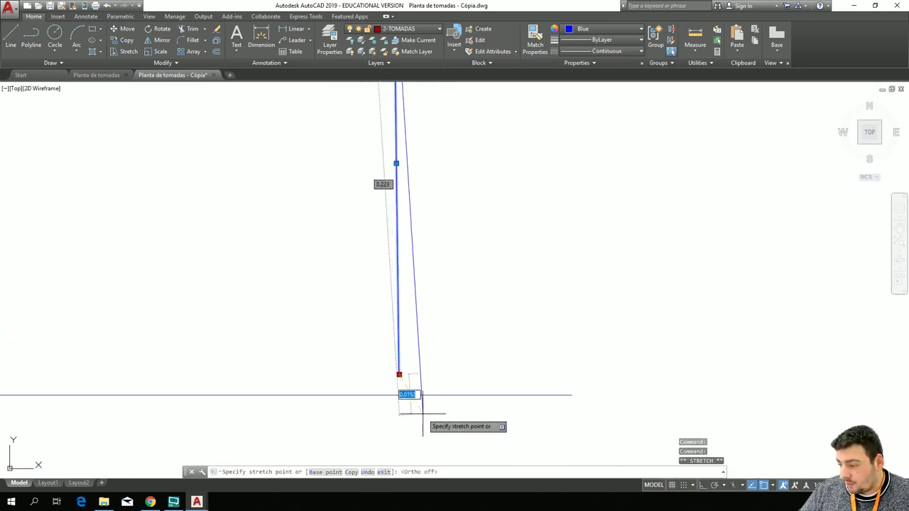
key("Escape")
scroll(404, 375, "up", 5)
left_click(406, 386)
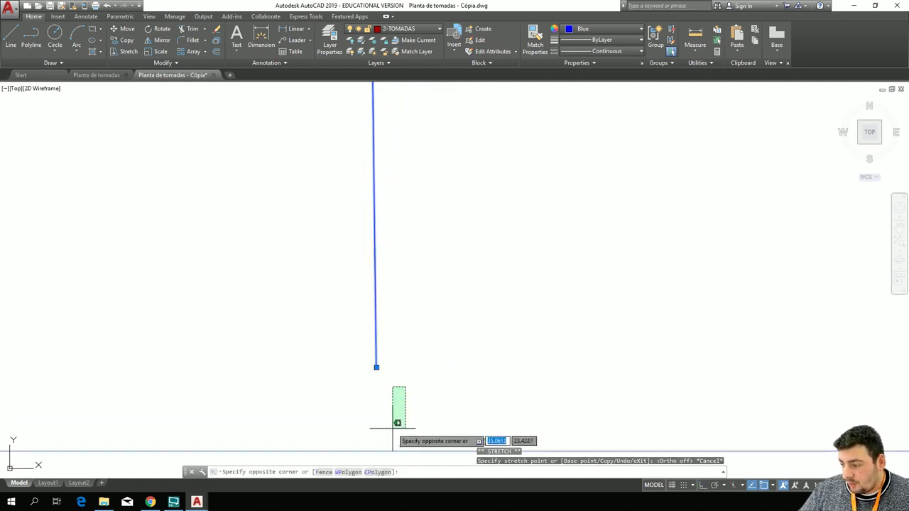
key("Escape")
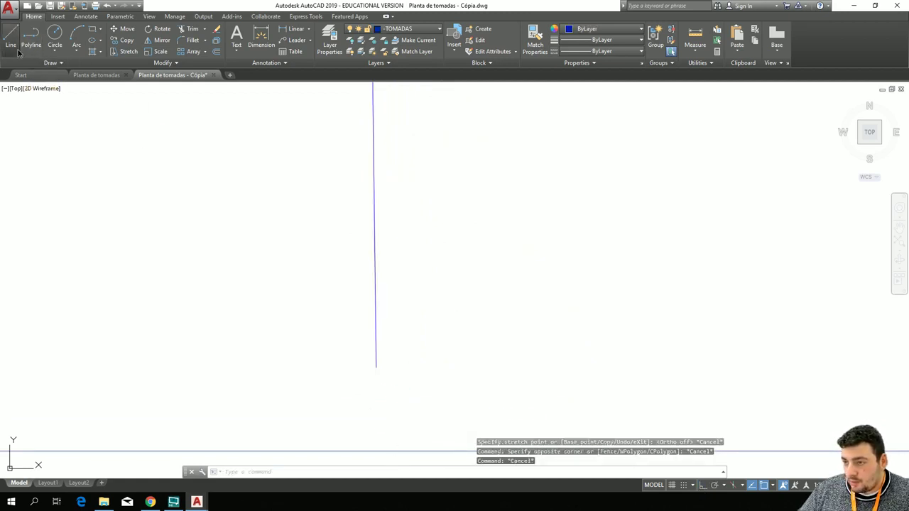
Draw a short line from the lower end of the Sala socket's stem down to the circuit line.
left_click(11, 37)
left_click(377, 367)
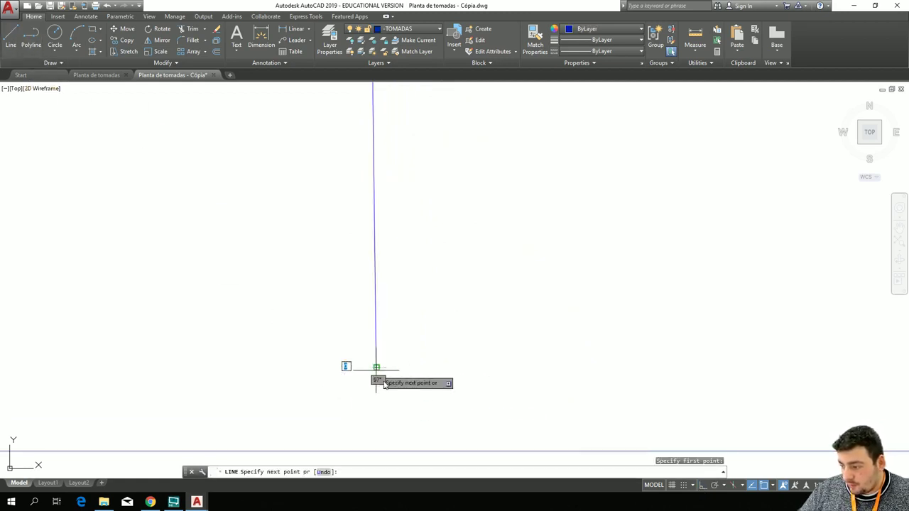
left_click(377, 450)
key("Escape")
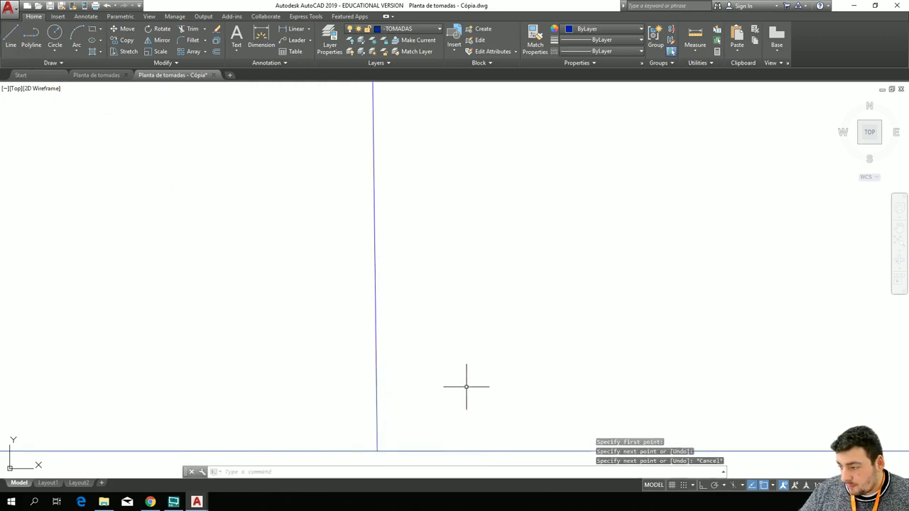
scroll(467, 379, "down", 3)
scroll(482, 369, "down", 5)
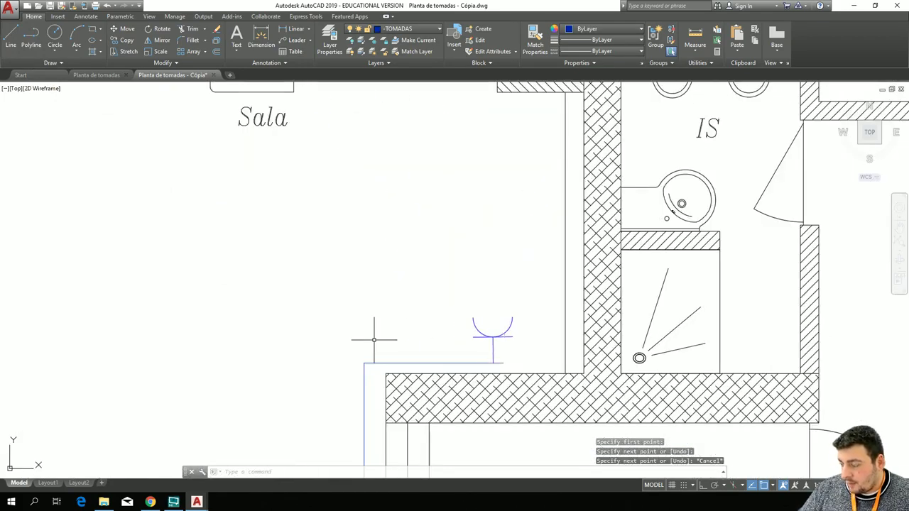
Draw a line from the end of Sala's circuit line straight down through the cross-hatched wall to just below it.
mouse_move(374, 340)
middle_mouse_down()
mouse_move(323, 160)
mouse_move(681, 197)
mouse_move(694, 400)
mouse_move(663, 450)
mouse_move(542, 351)
middle_mouse_up()
scroll(370, 310, "down", 2)
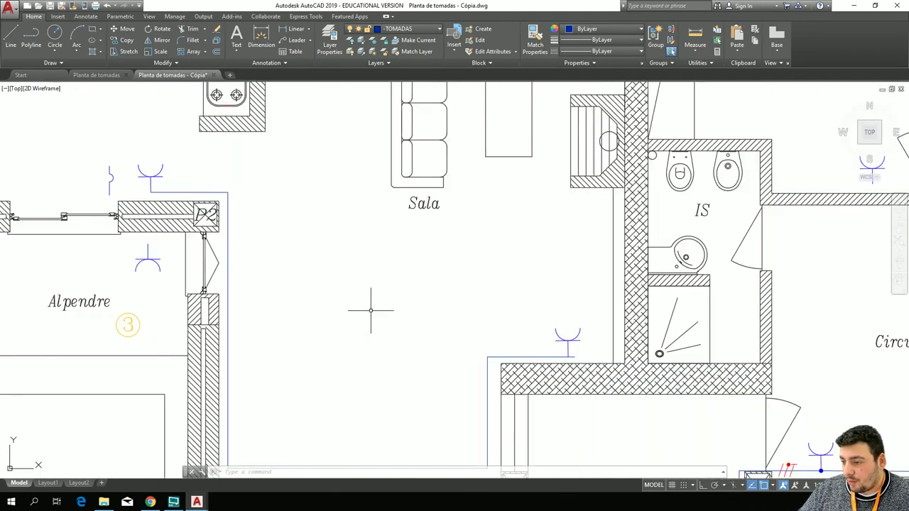
middle_click_drag(422, 305, 124, 297)
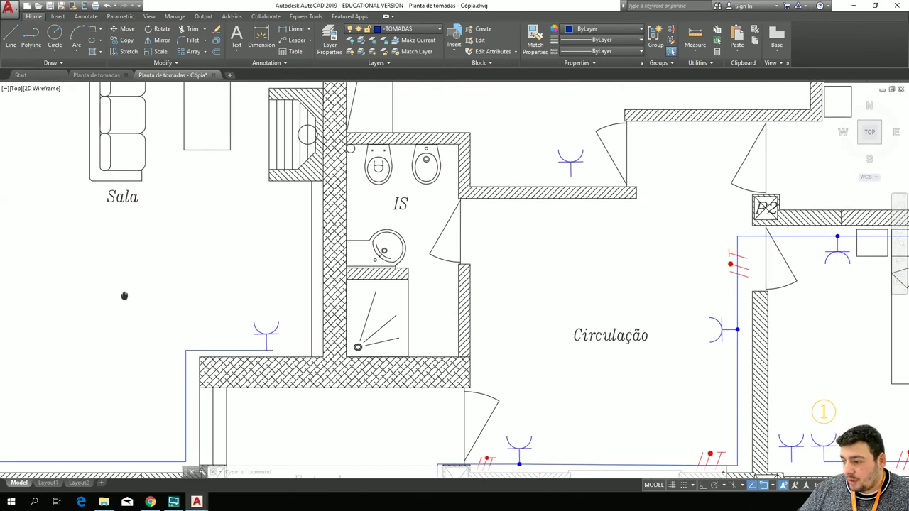
left_click(15, 37)
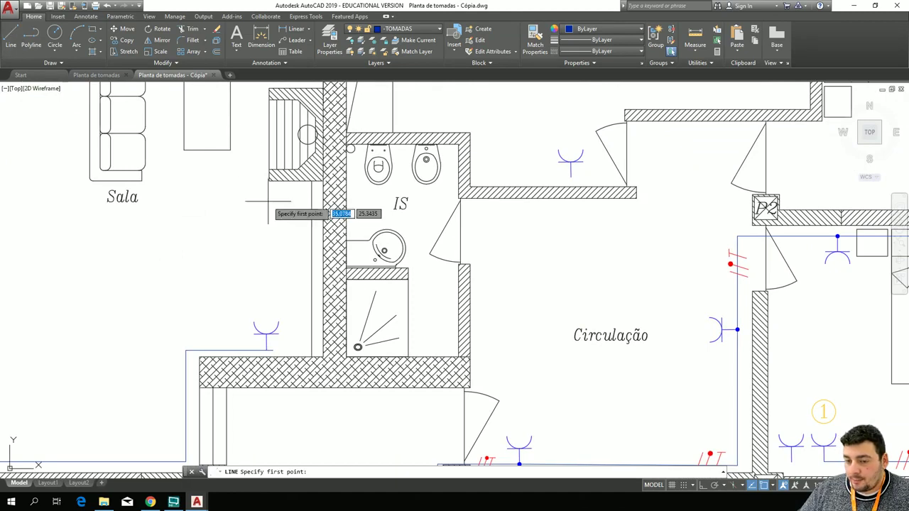
scroll(380, 364, "up", 2)
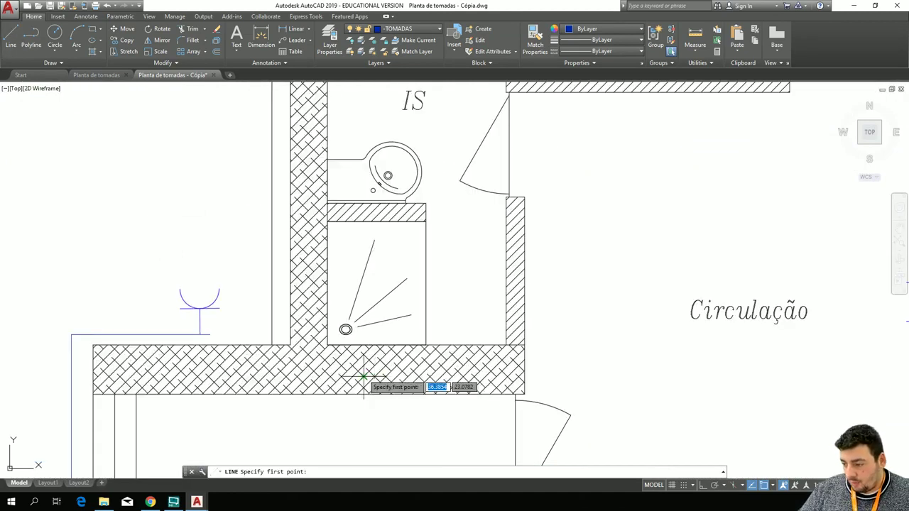
left_click(210, 334)
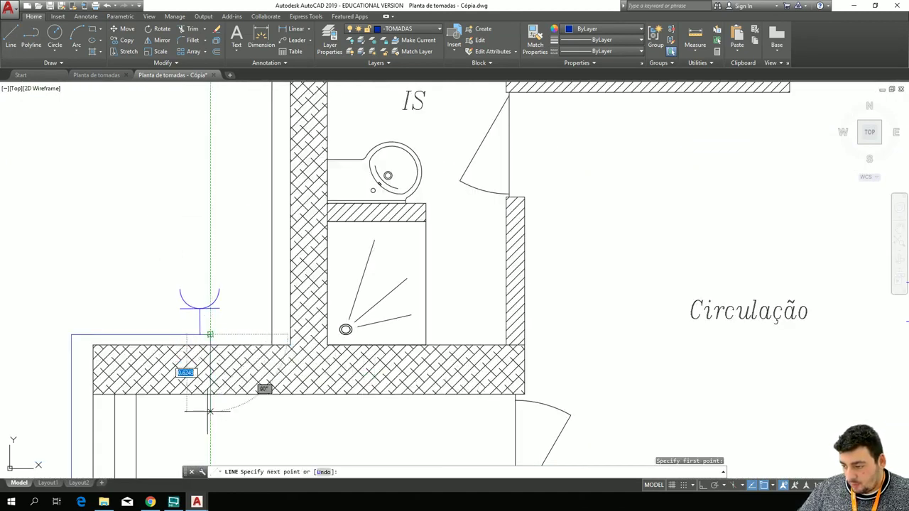
left_click(210, 409)
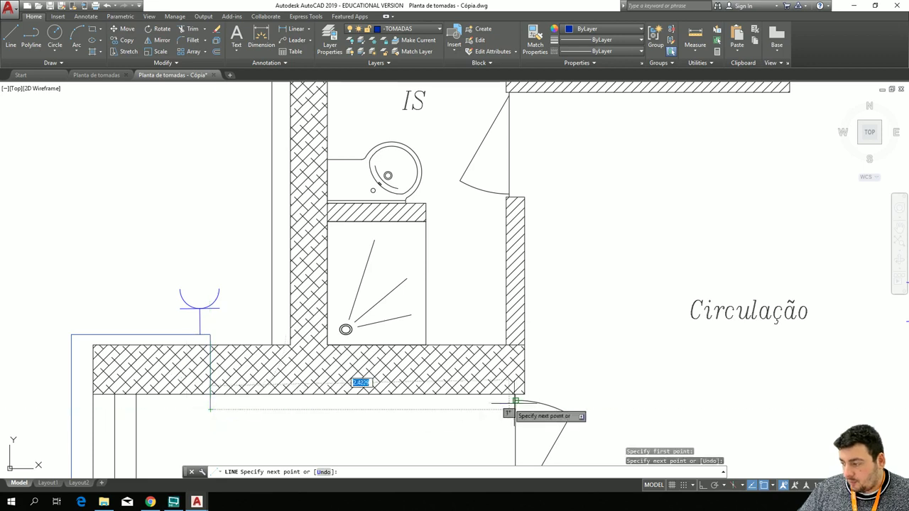
Extend the circuit line horizontally below the cross-hatched wall to beyond the Entrada door's arc, and erase that horizontal segment.
left_click(574, 410)
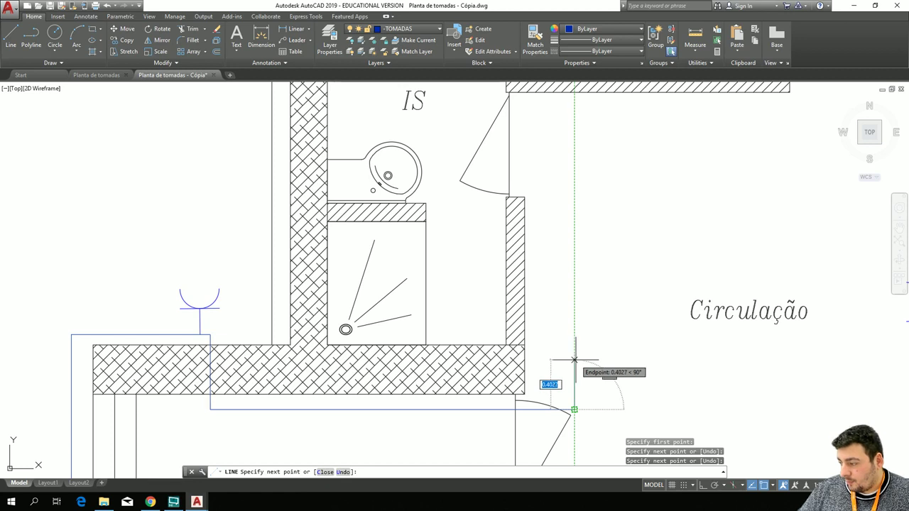
key("Escape")
left_click(546, 409)
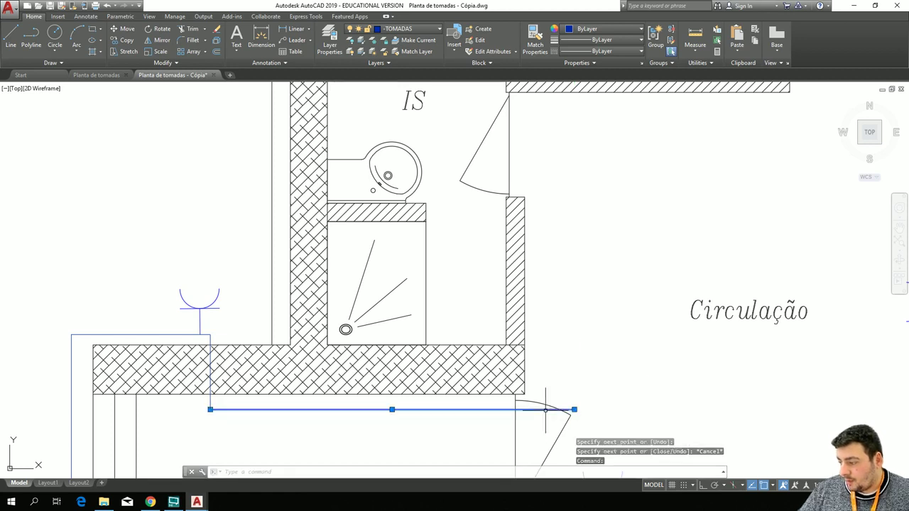
key("Delete")
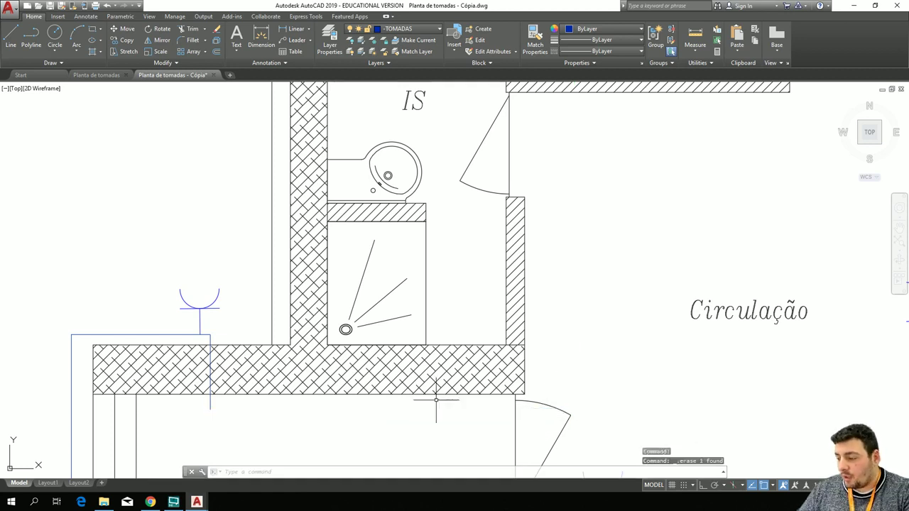
Draw the circuit line horizontally below the cross-hatched wall to just past its end, and up along the IS wall facing Circulação.
left_click(13, 46)
left_click(211, 409)
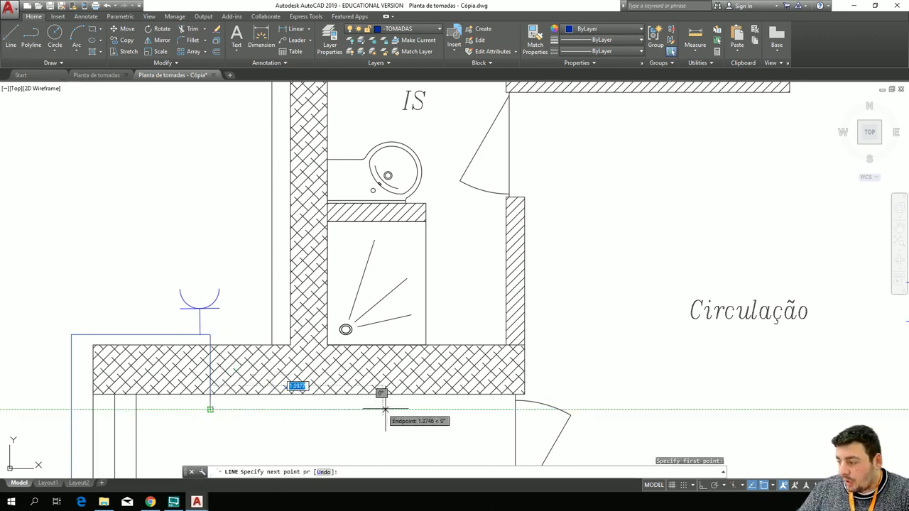
left_click(532, 409)
left_click(532, 217)
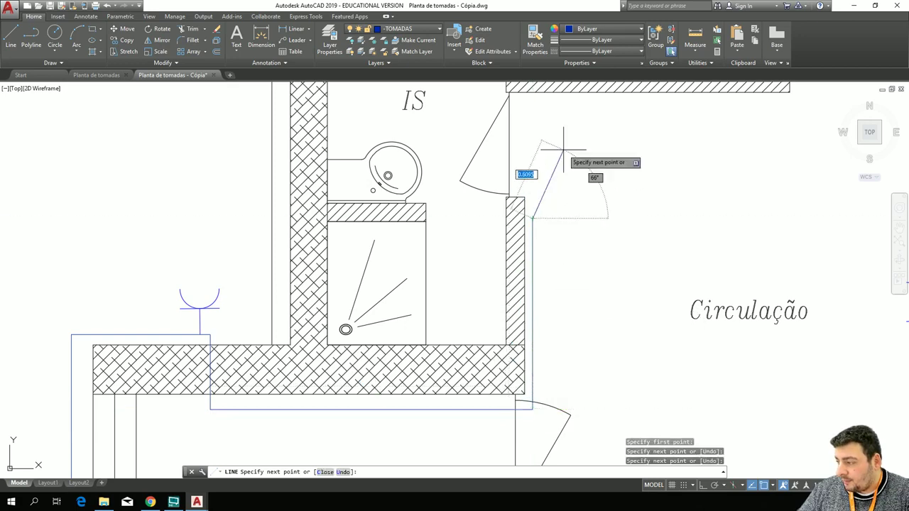
Continue the circuit line up past the IS door through the hatched wall, and horizontally along the Quarto wall beyond its socket, ending the line.
middle_click_drag(563, 151, 501, 318)
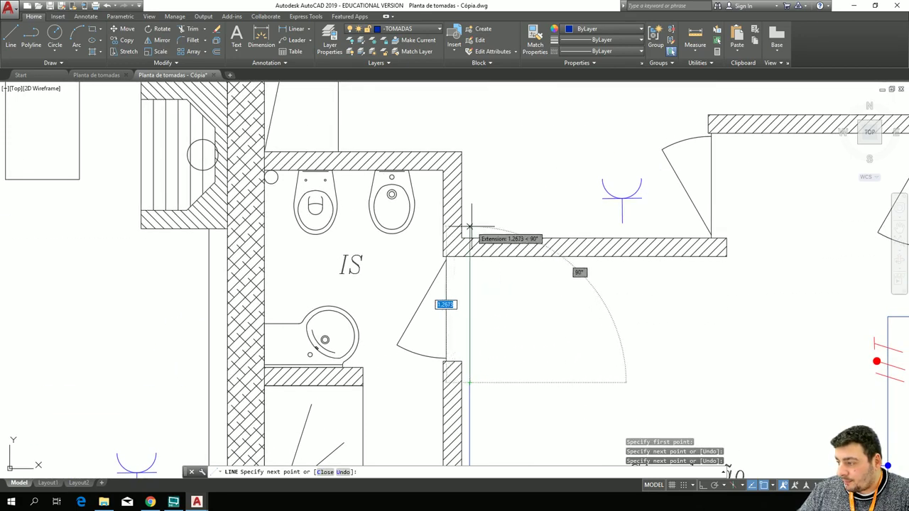
left_click(470, 231)
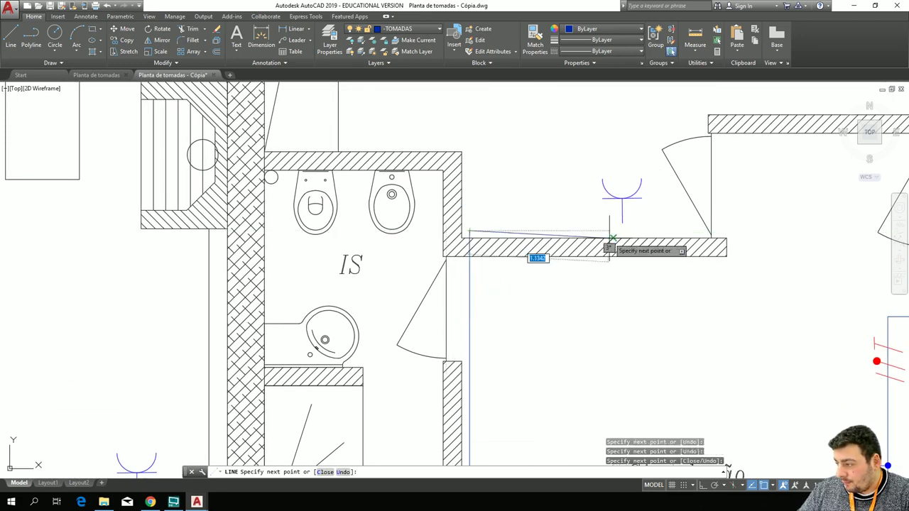
left_click(681, 230)
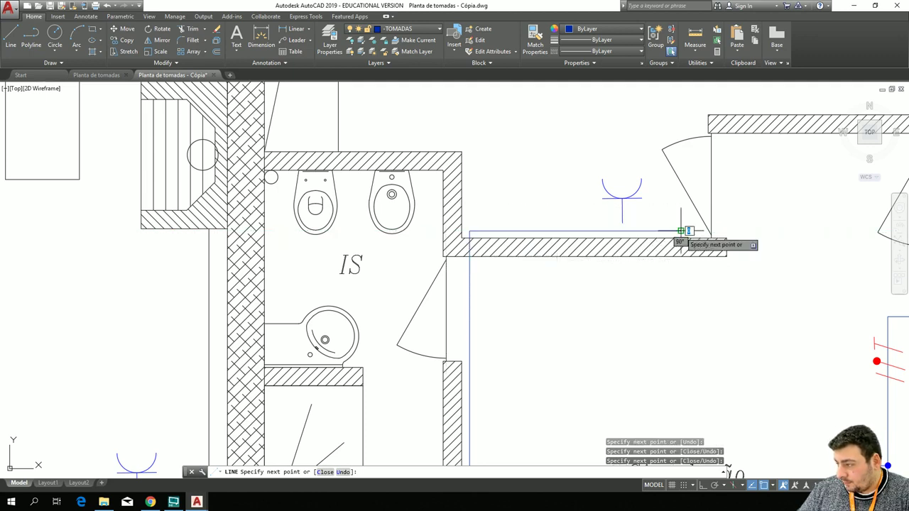
key("Escape")
Draw a short line from the lower end of the Quarto socket's stem down to the circuit line.
scroll(700, 220, "up", 4)
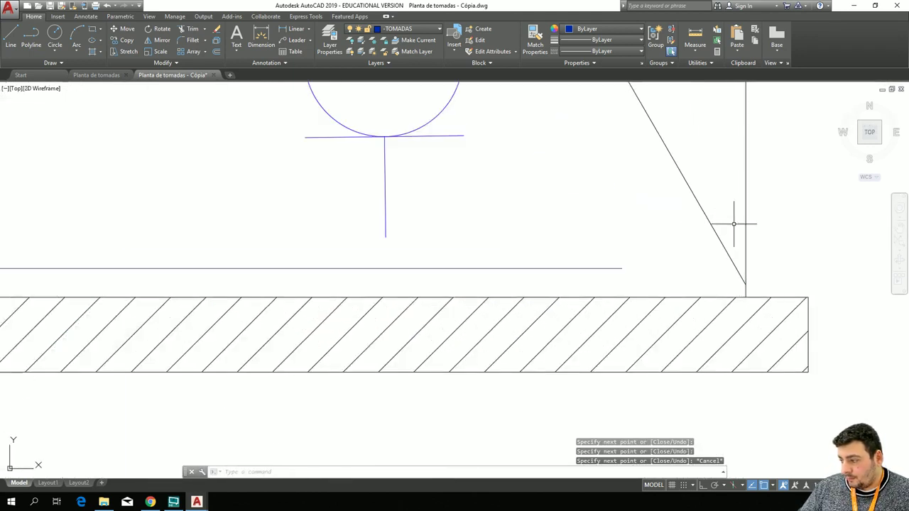
left_click(10, 39)
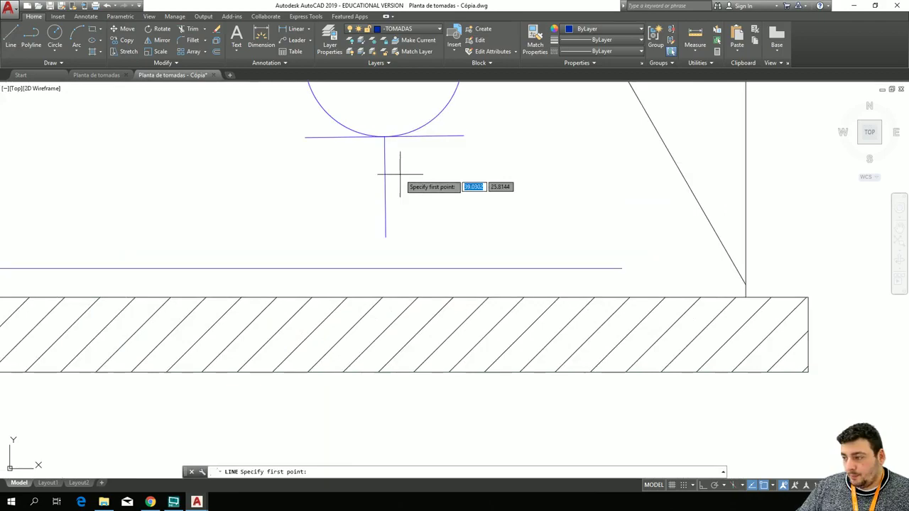
left_click(385, 237)
left_click(386, 268)
key("Escape")
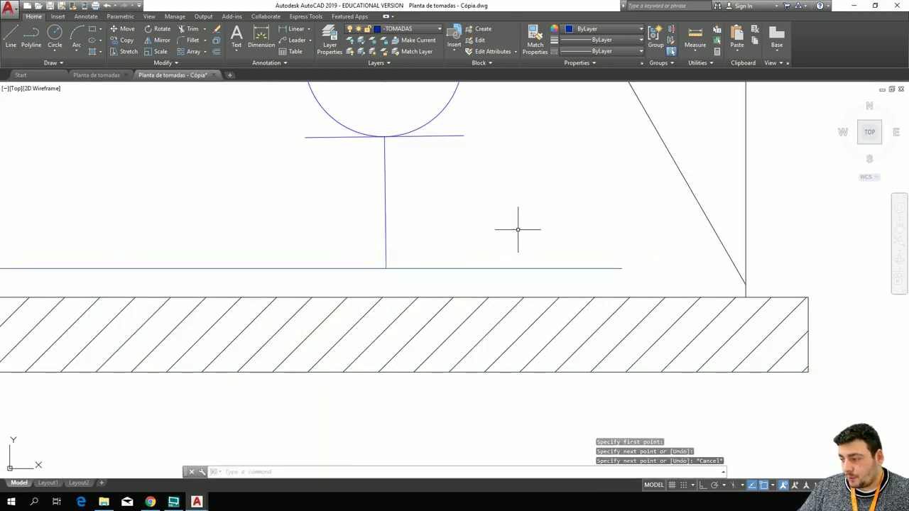
scroll(520, 229, "down", 4)
middle_click_drag(598, 326, 405, 284)
scroll(281, 216, "down", 4)
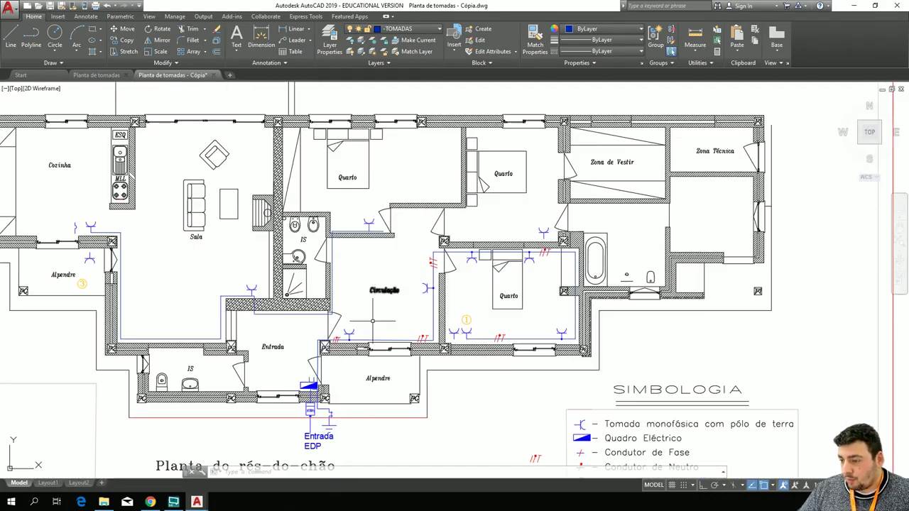
Draw the conduit from its open end near the Circulação doors, about 0.26 down past pillar P2, and along the wall beneath the upper Quarto socket.
scroll(407, 280, "up", 2)
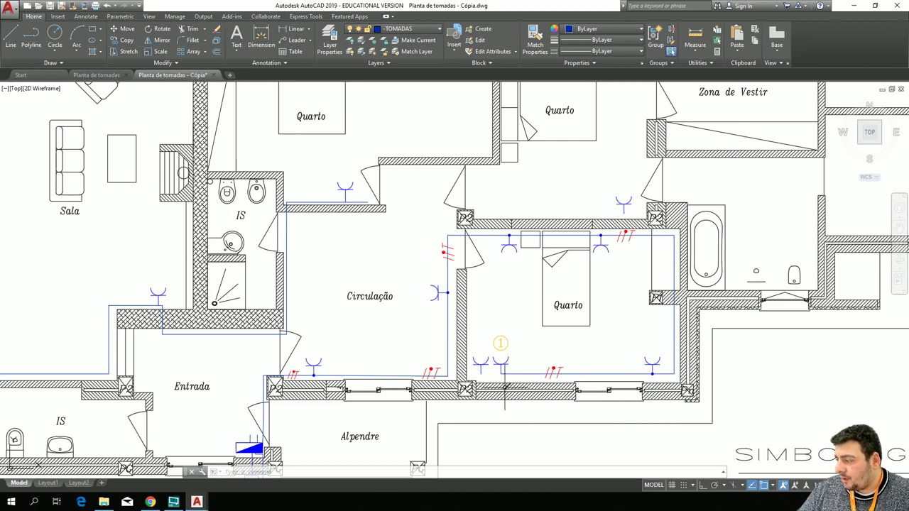
scroll(445, 223, "up", 2)
scroll(315, 198, "up", 2)
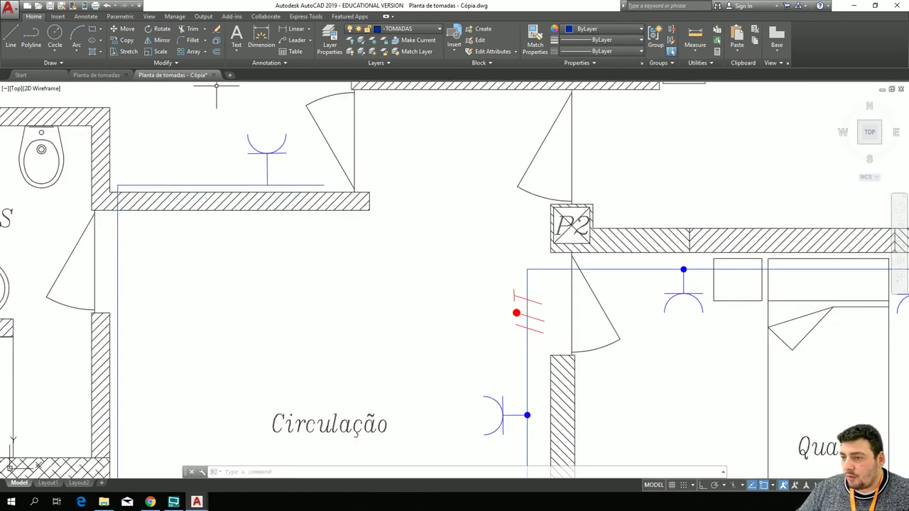
left_click(11, 39)
left_click(325, 186)
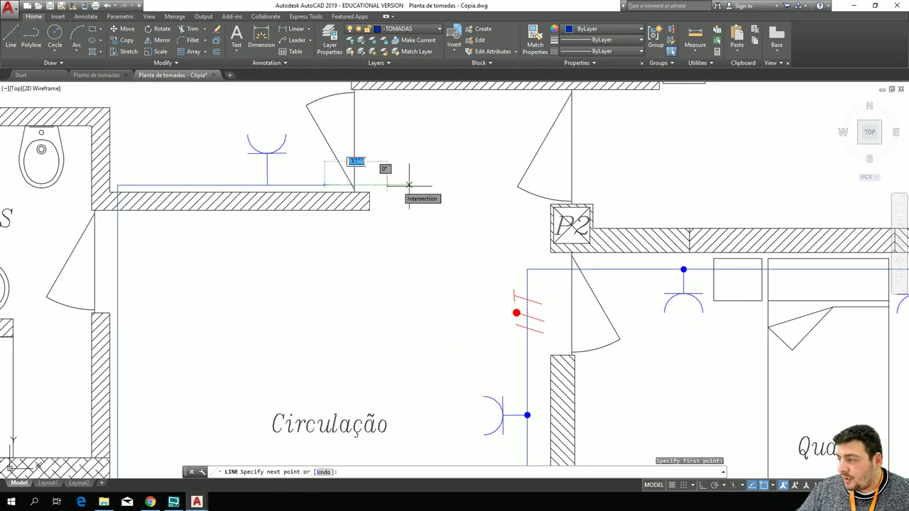
left_click(604, 187)
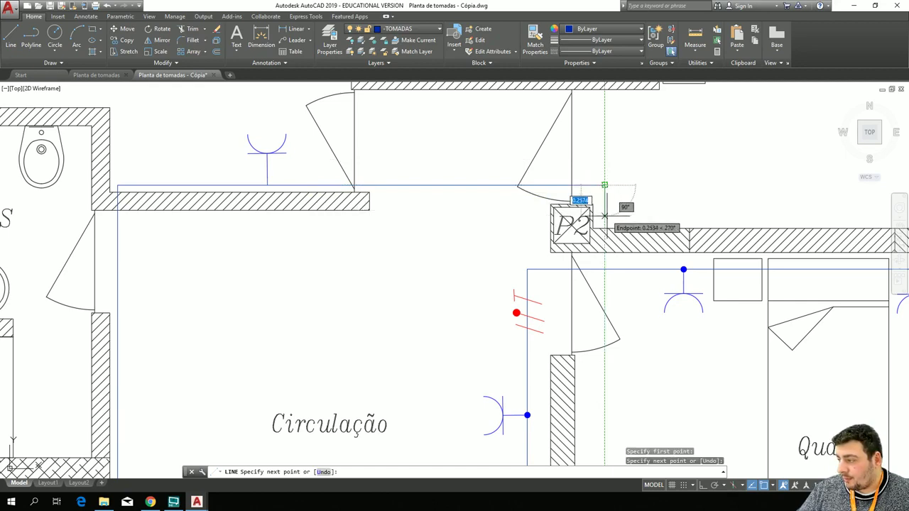
left_click(604, 216)
middle_click_drag(755, 216, 173, 224)
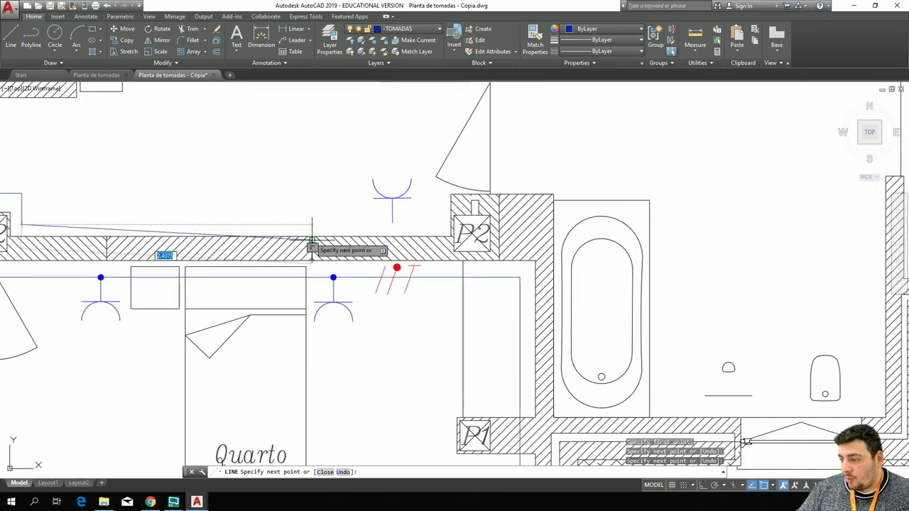
scroll(321, 224, "up", 2)
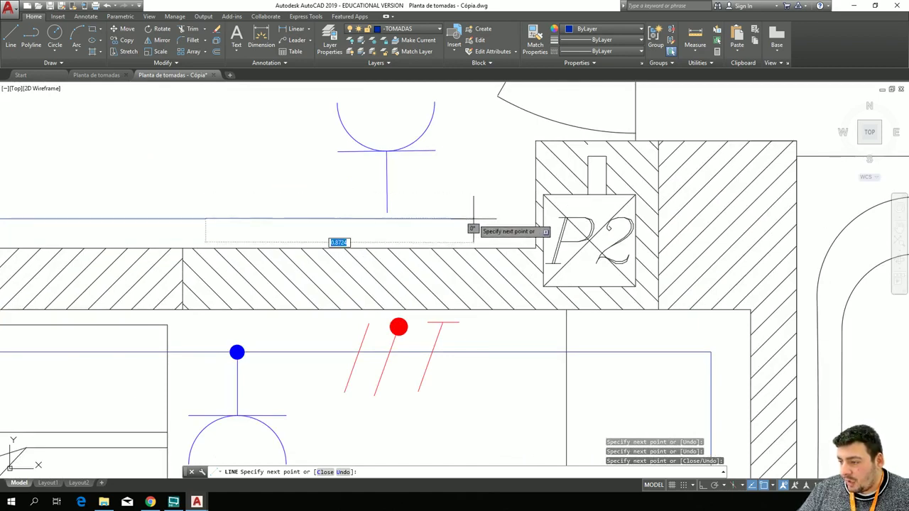
key("Escape")
Draw a short line joining the stem of the upper Quarto socket to the new conduit line.
scroll(455, 206, "up", 5)
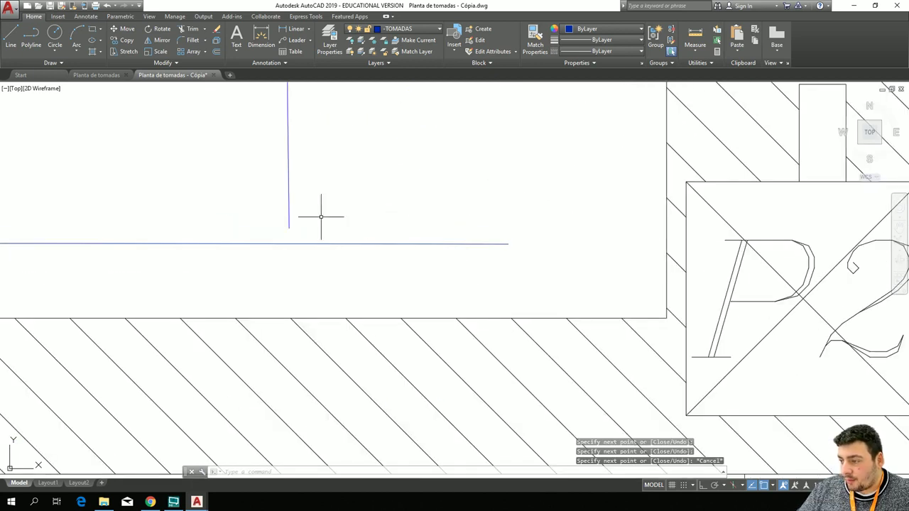
left_click(8, 33)
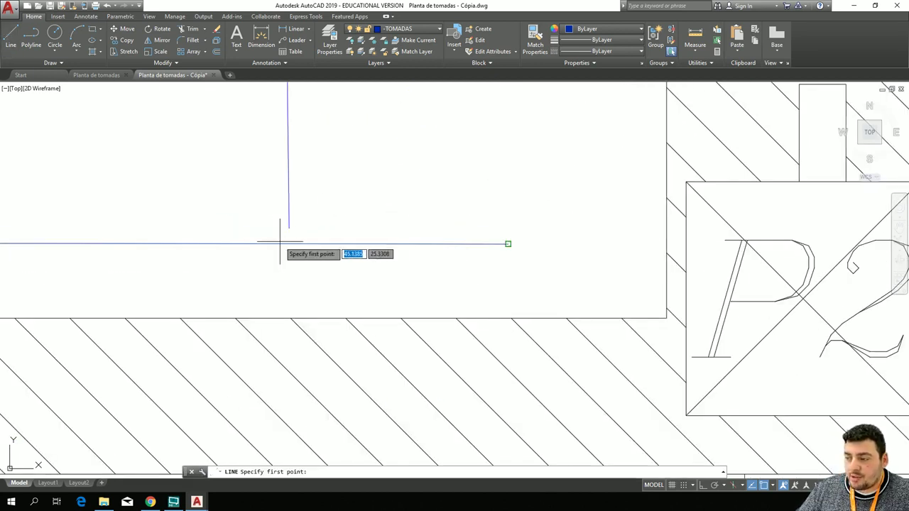
left_click(289, 244)
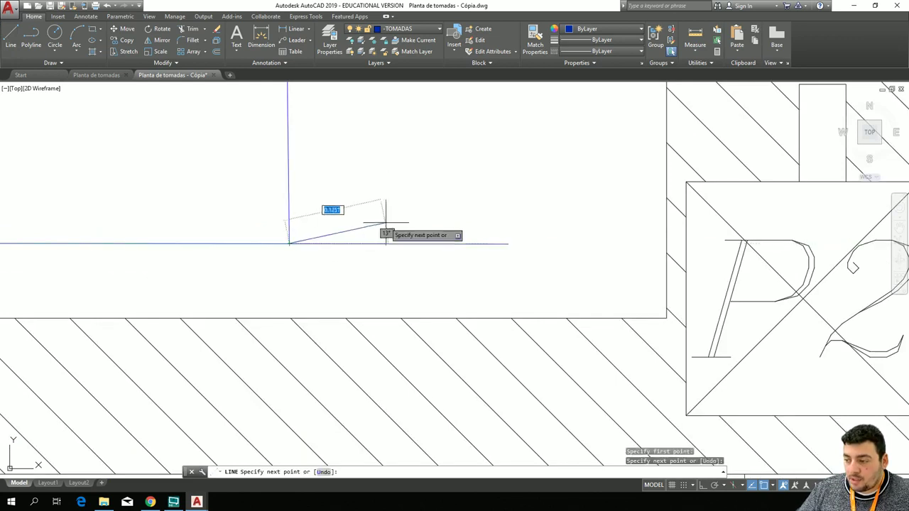
key("Escape")
scroll(485, 261, "down", 5)
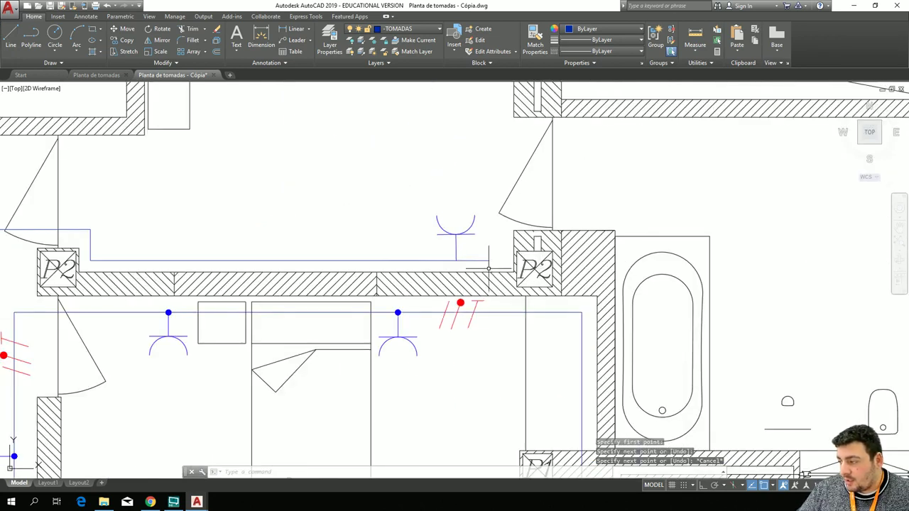
left_click(11, 35)
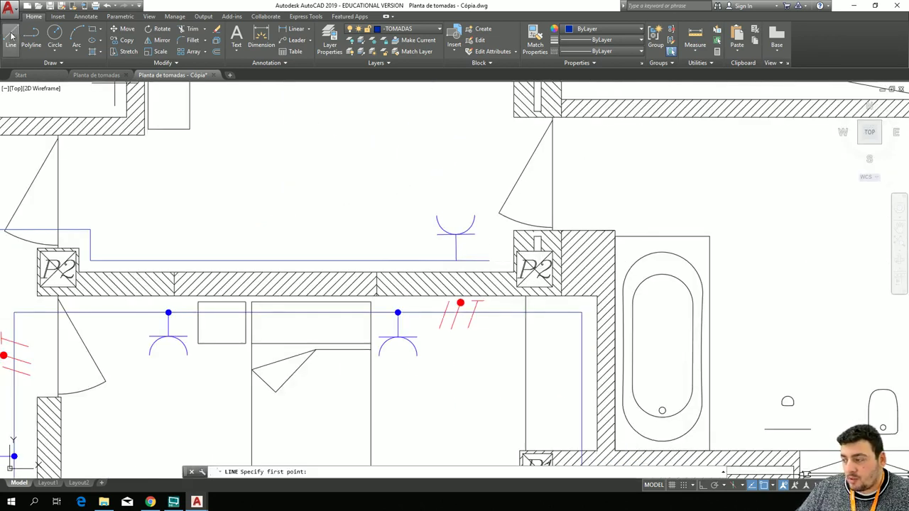
scroll(468, 291, "up", 2)
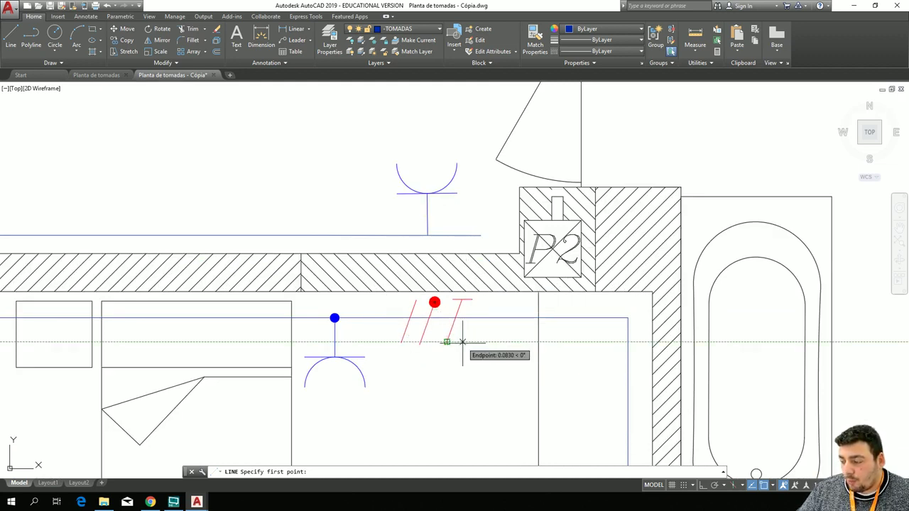
scroll(464, 351, "up", 2)
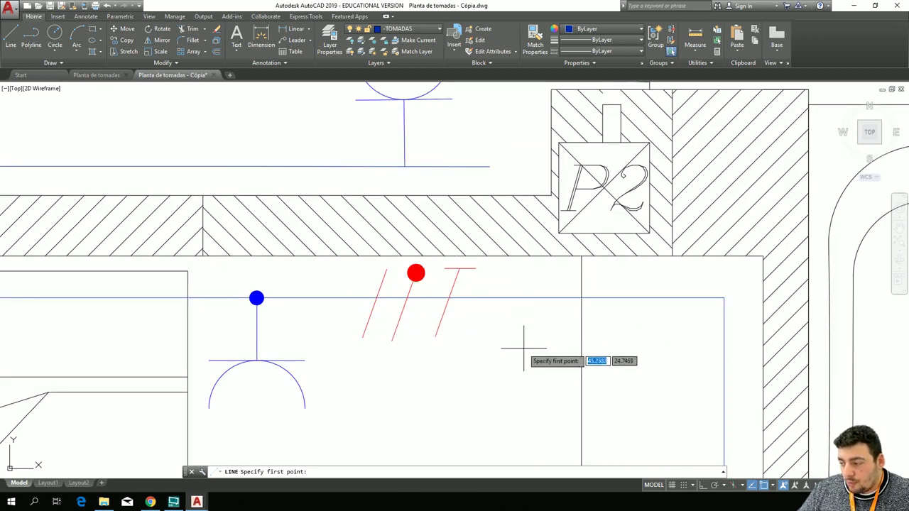
scroll(459, 316, "down", 5)
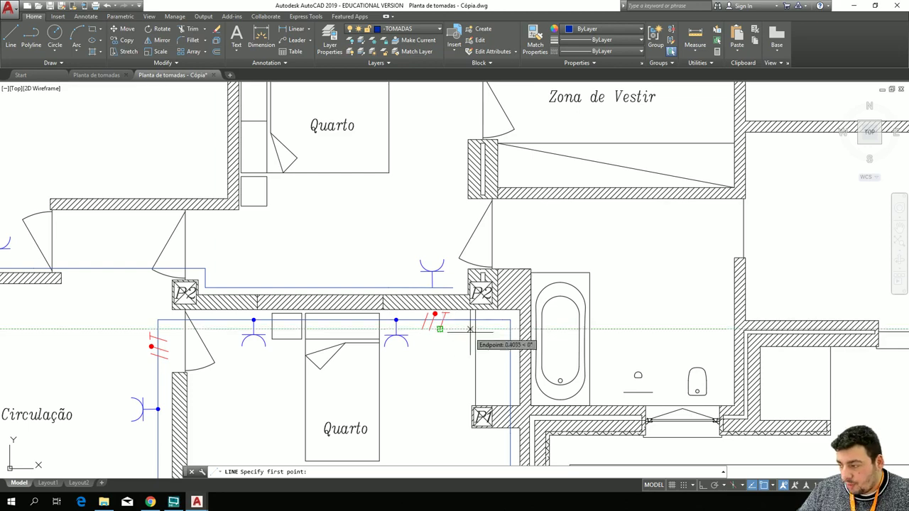
scroll(475, 324, "up", 4)
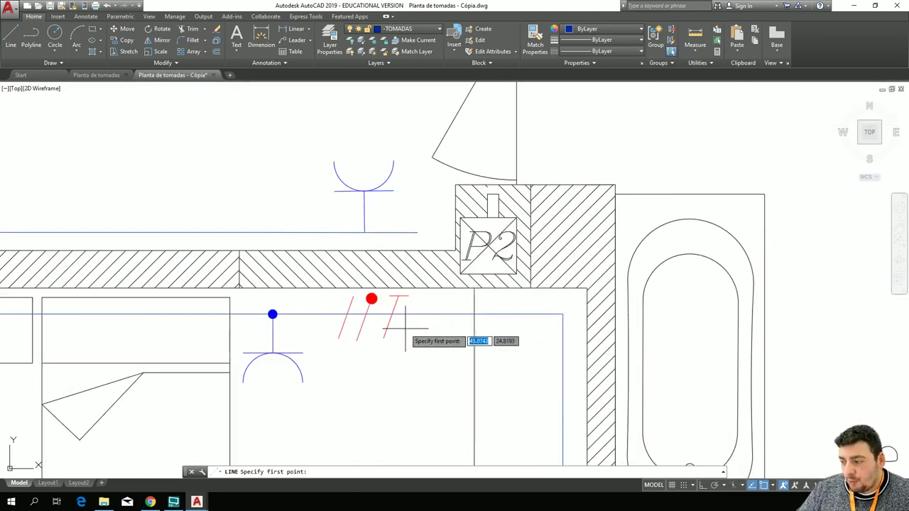
scroll(396, 353, "down", 4)
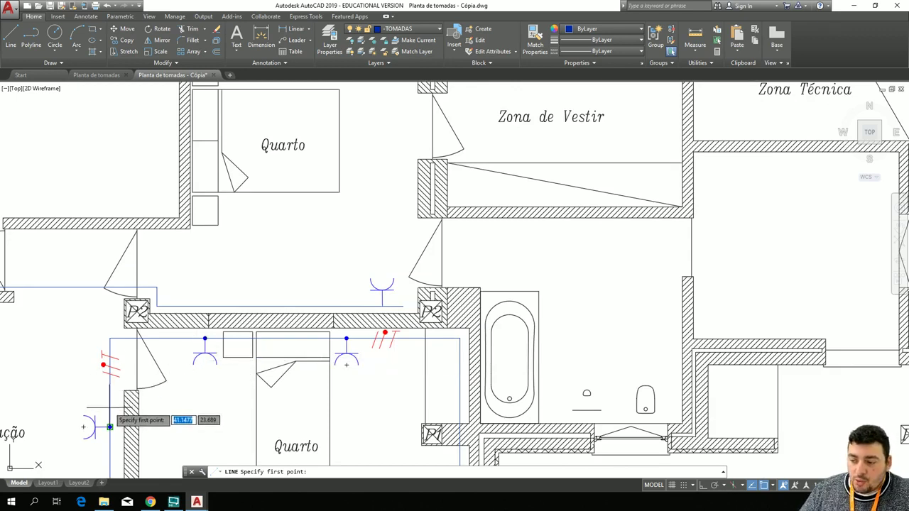
left_click(397, 29)
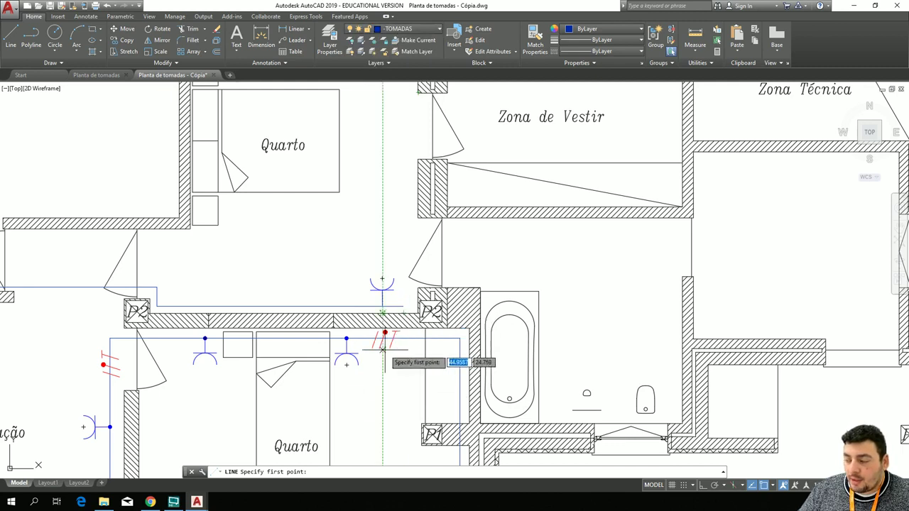
key("Escape")
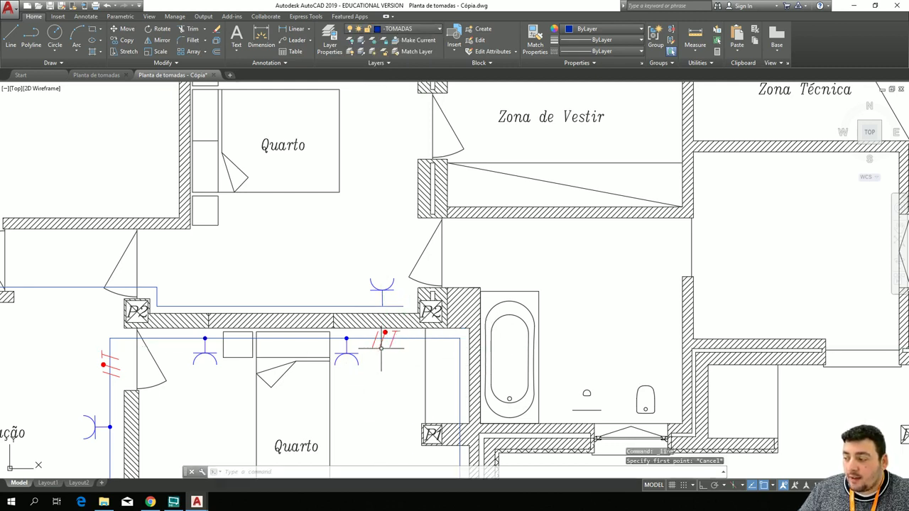
left_click(382, 345)
key("Escape")
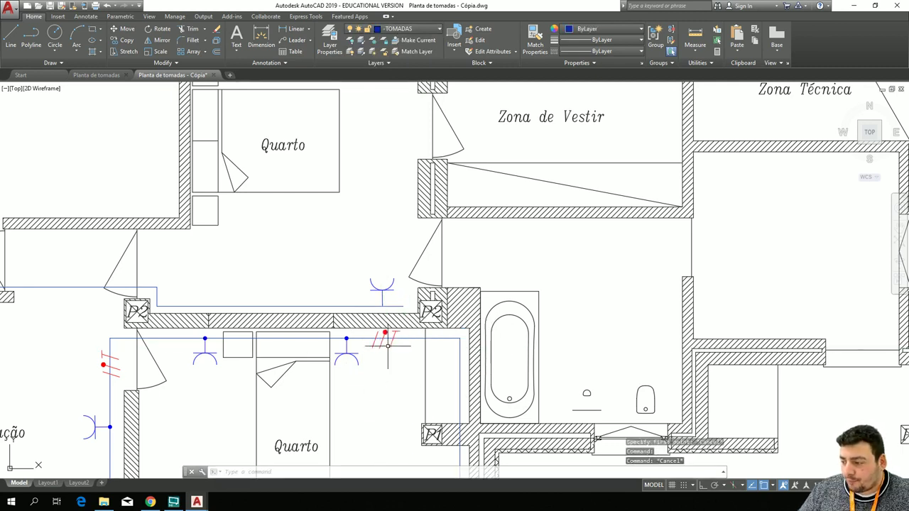
Select the slanted stroke of the protection conductor mark along the lower Quarto's upper wall and check its layer in the layer list.
left_click(395, 343)
left_click(390, 345)
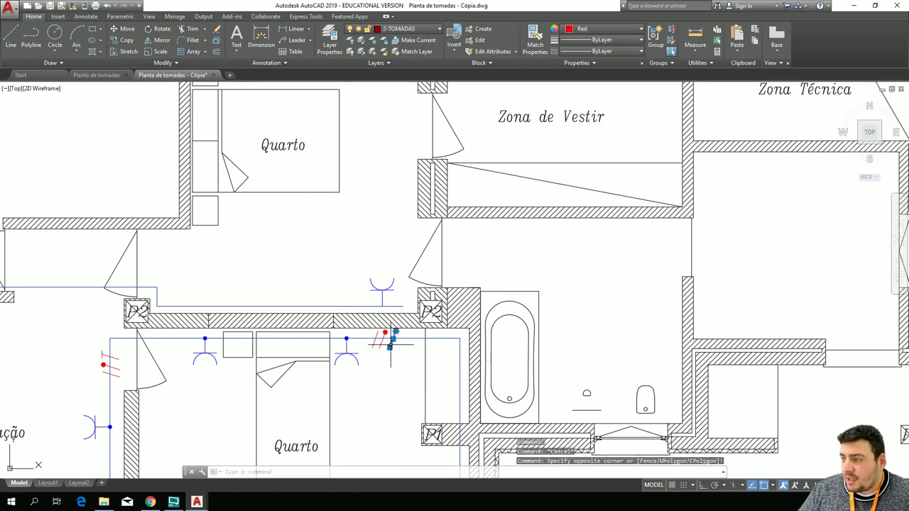
left_click(429, 30)
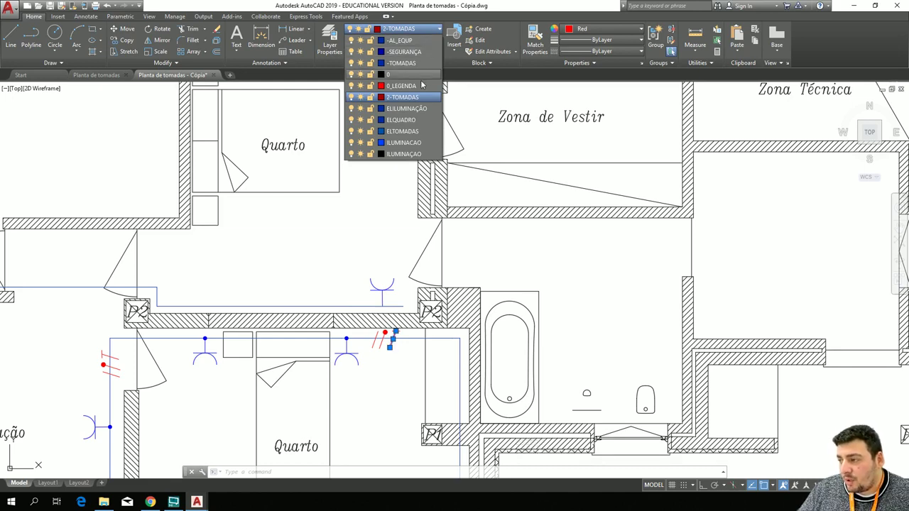
left_click(425, 30)
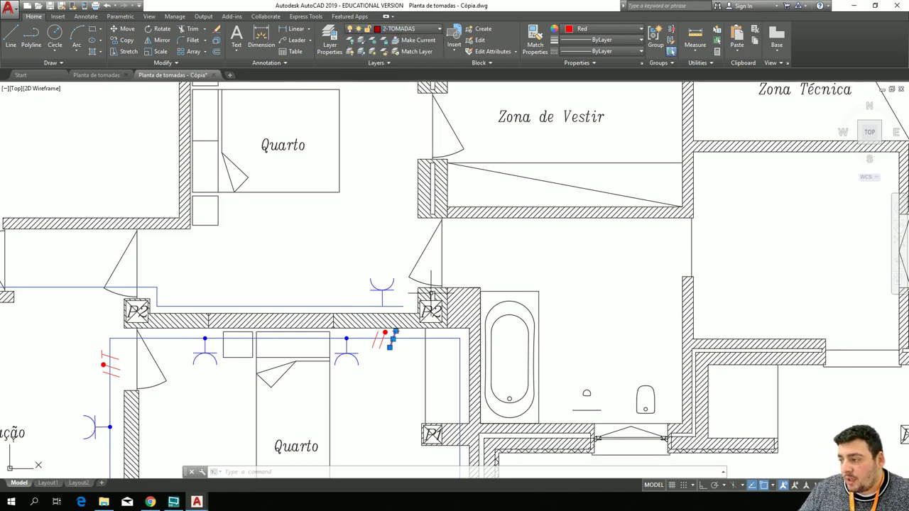
Examine the Simbologia legend and the spare conductor symbols beside it, comparing them with the circuit on the floor plan.
scroll(421, 299, "up", 4)
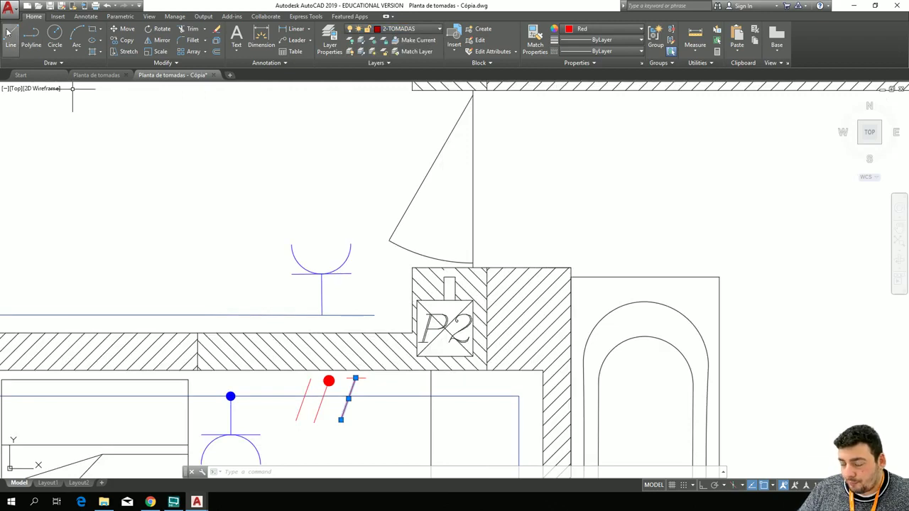
scroll(231, 252, "down", 8)
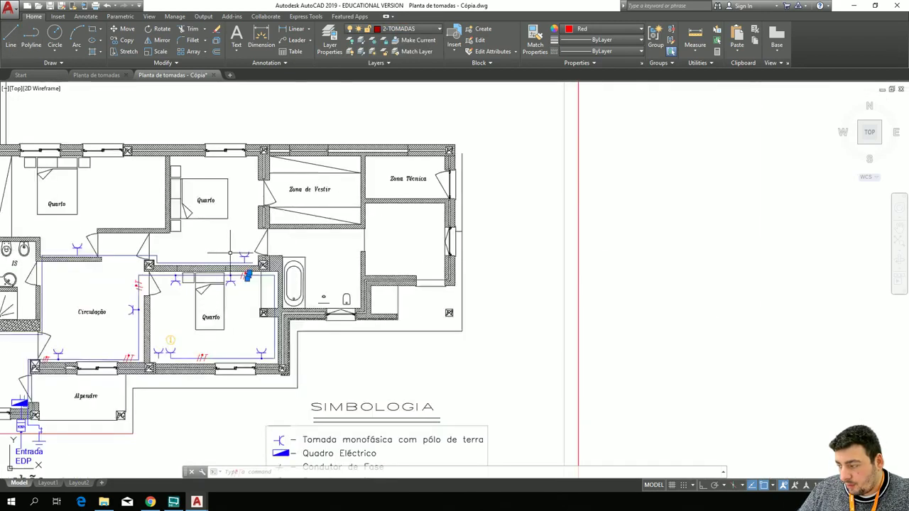
scroll(231, 252, "up", 6)
scroll(230, 252, "down", 6)
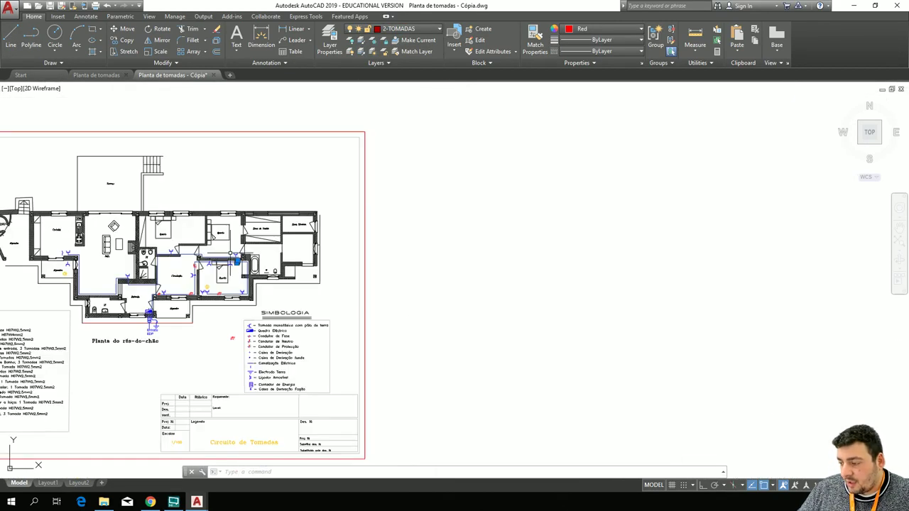
scroll(334, 330, "up", 6)
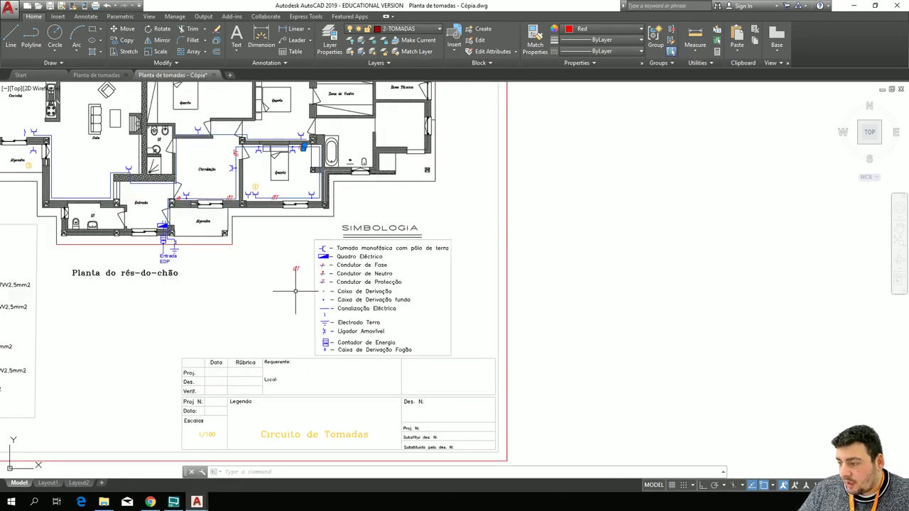
scroll(296, 282, "up", 2)
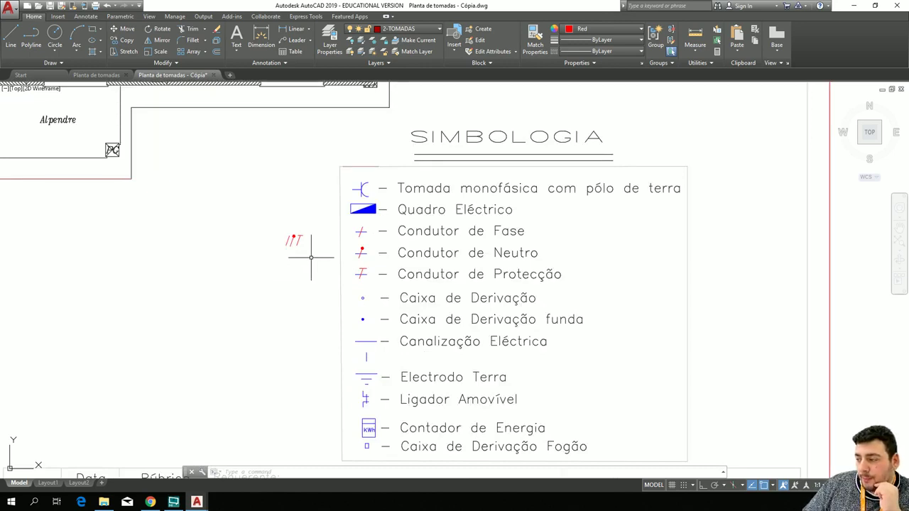
scroll(311, 258, "down", 4)
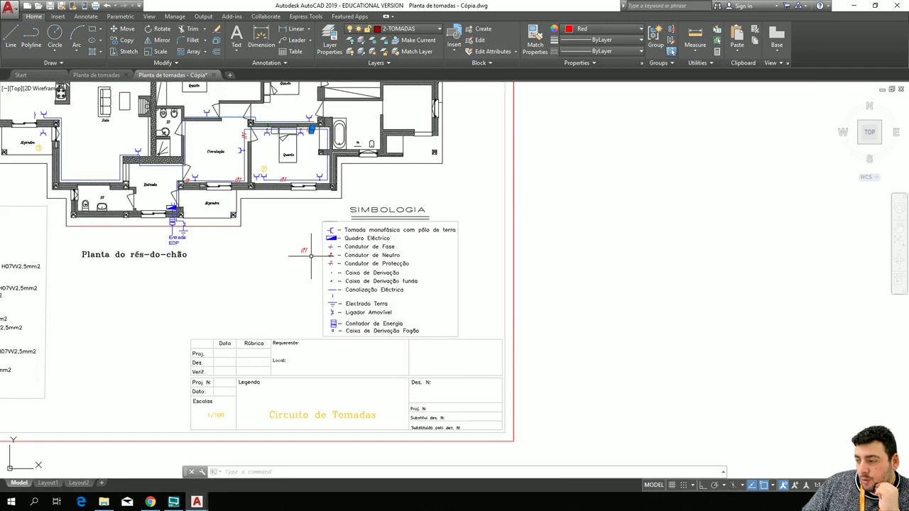
scroll(311, 257, "up", 6)
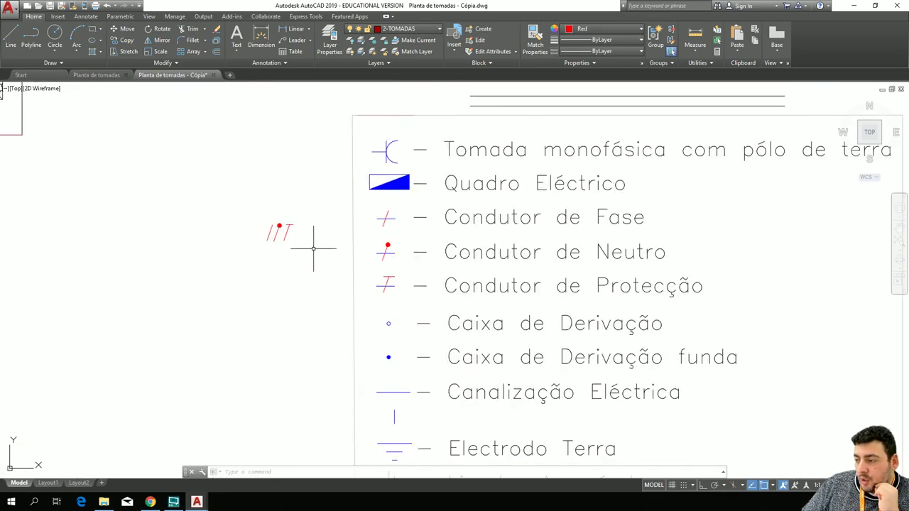
mouse_move(276, 186)
middle_mouse_down()
mouse_move(268, 201)
mouse_move(303, 371)
mouse_move(333, 462)
middle_mouse_up()
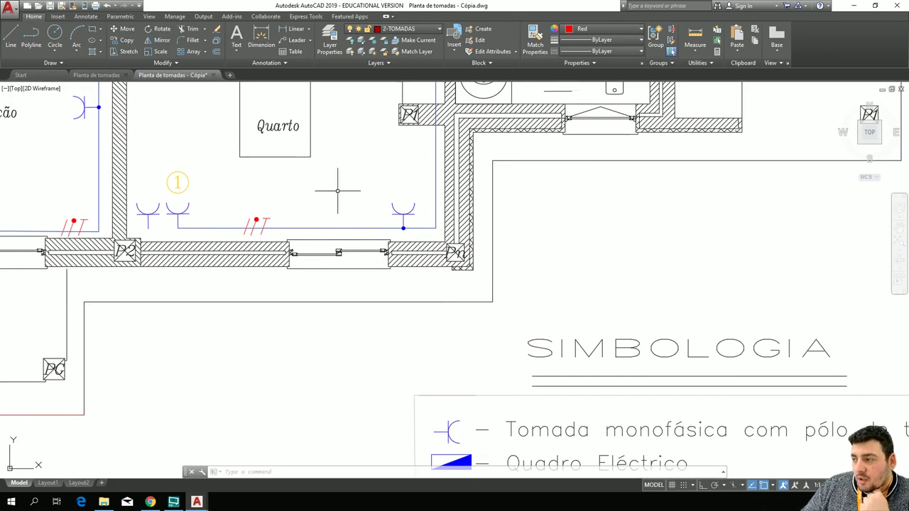
mouse_move(338, 191)
middle_mouse_down()
mouse_move(315, 227)
mouse_move(349, 377)
mouse_move(309, 399)
mouse_move(305, 435)
middle_mouse_up()
Draw the conduit from its open end by the upper Quarto socket down through the wall beside P2 and across to the lower Quarto's corner.
left_click(15, 37)
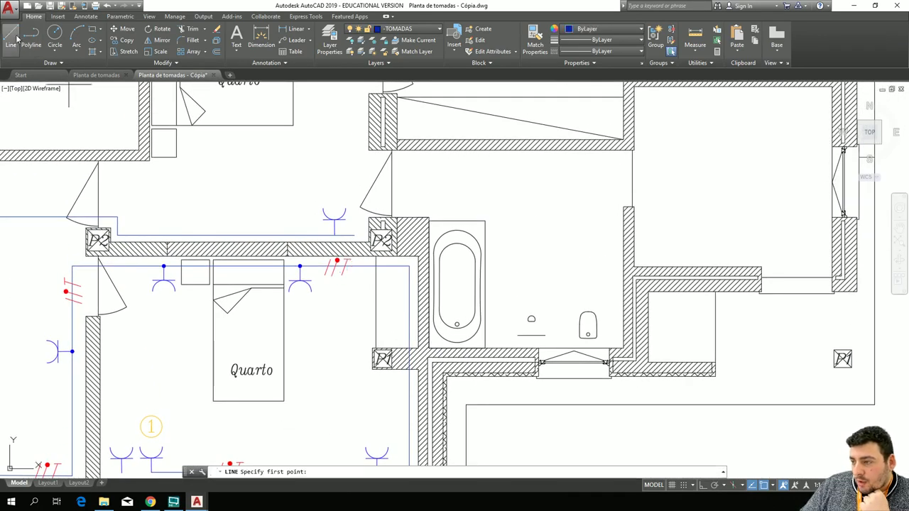
middle_click_drag(232, 210, 132, 201)
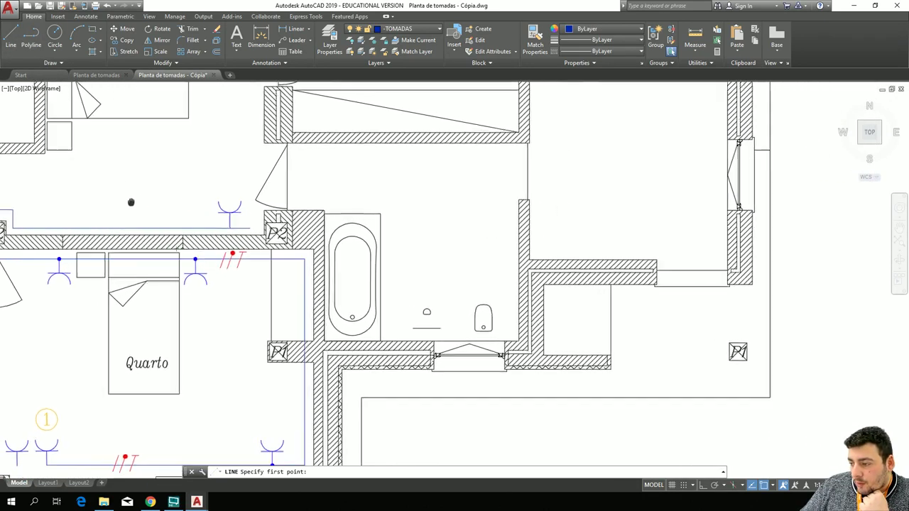
scroll(264, 234, "up", 4)
left_click(241, 235)
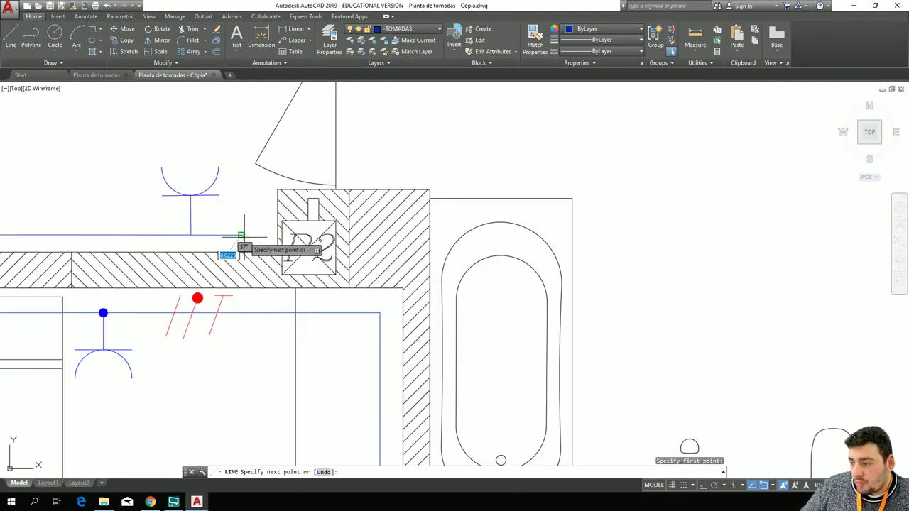
left_click(241, 302)
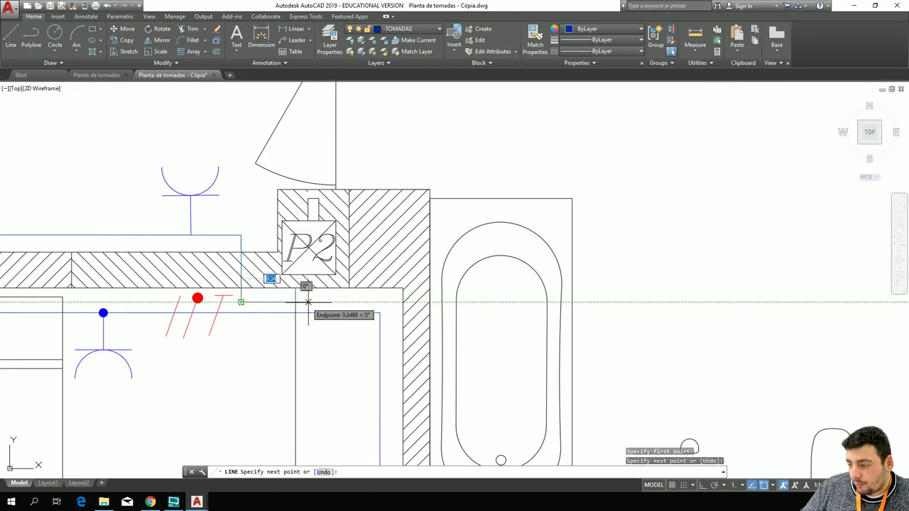
left_click(392, 302)
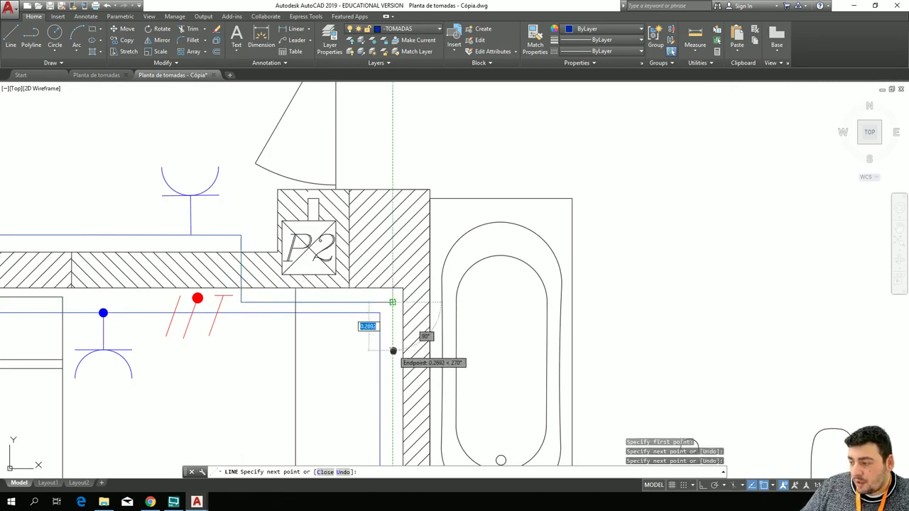
Continue the conduit down the lower Quarto's bathroom-side wall past pillar P1 to the Pn corner, turning back beneath the socket there.
mouse_move(394, 349)
middle_mouse_down()
mouse_move(340, 25)
mouse_move(335, 35)
middle_mouse_up()
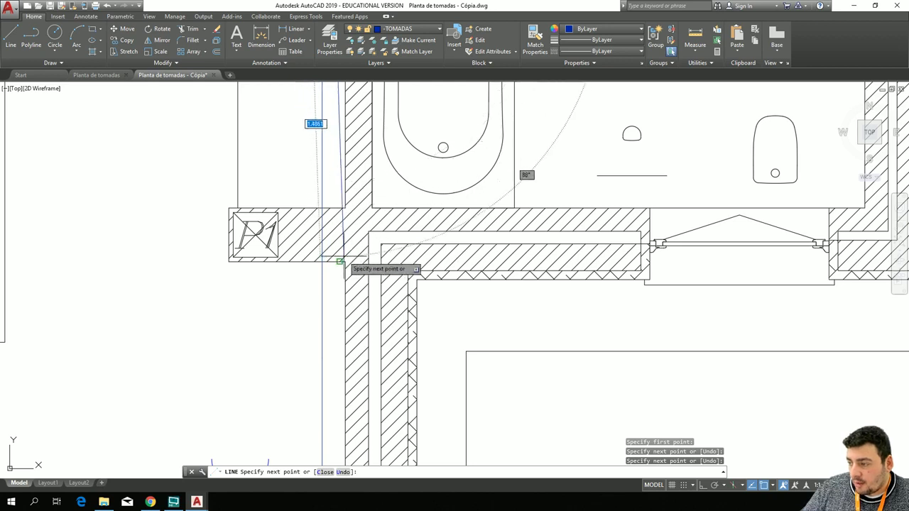
scroll(344, 257, "down", 2)
scroll(339, 257, "up", 5)
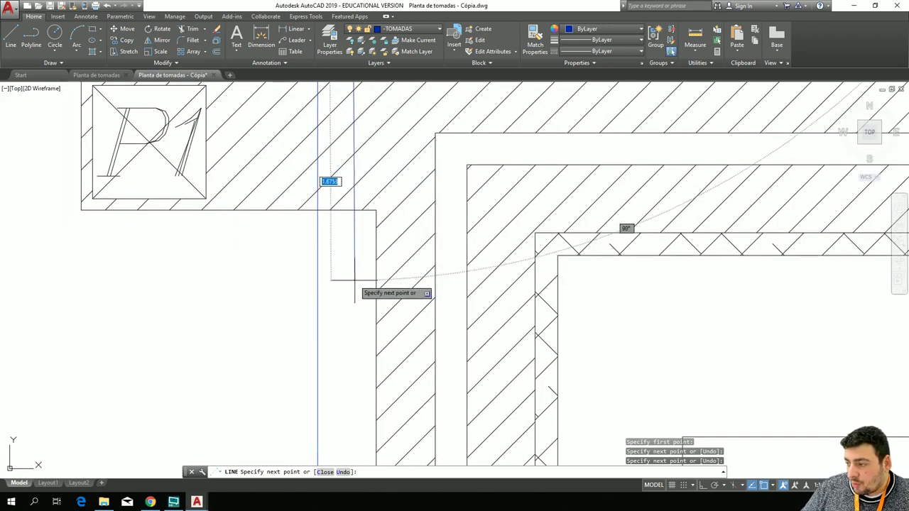
scroll(354, 283, "down", 4)
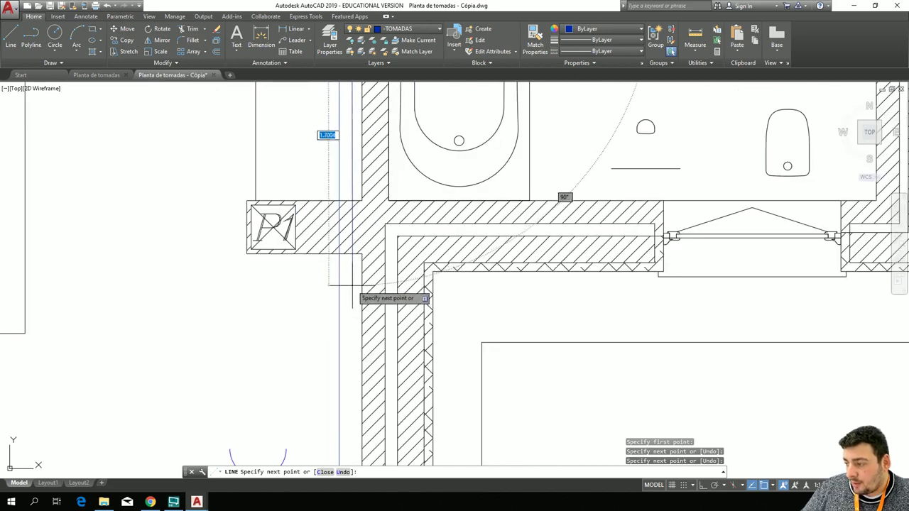
left_click(352, 285)
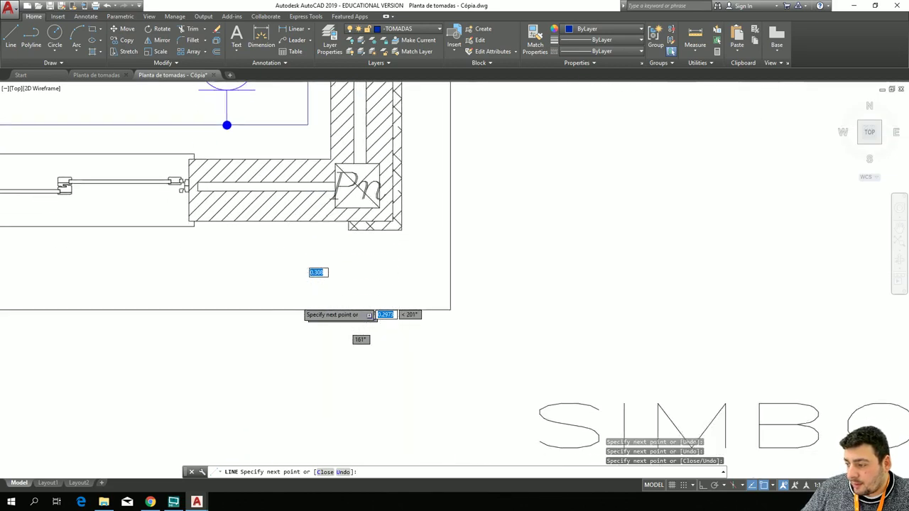
mouse_move(272, 5)
middle_mouse_down()
mouse_move(280, 101)
mouse_move(312, 148)
middle_mouse_up()
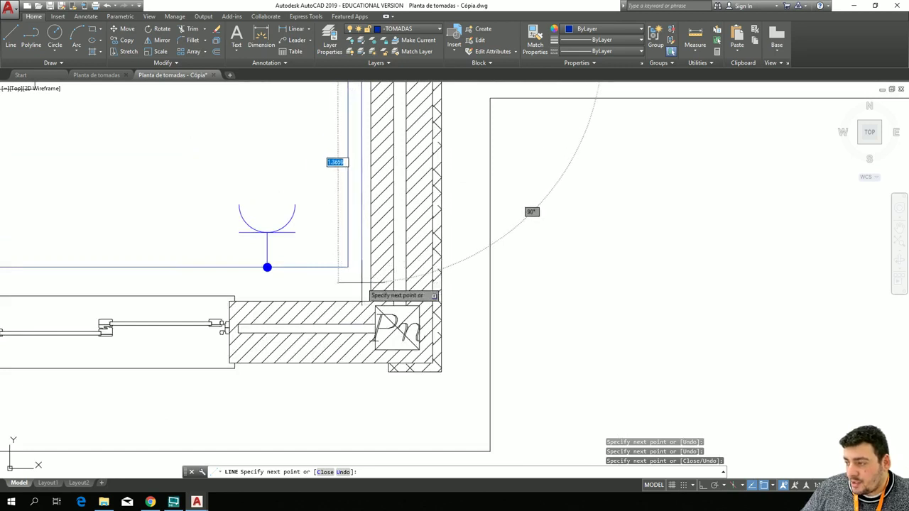
left_click(361, 283)
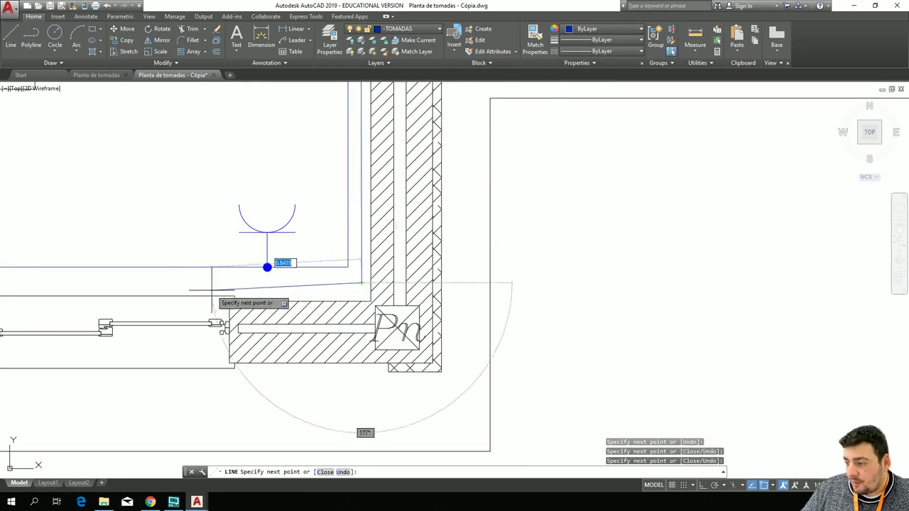
left_click(177, 282)
Extend the conduit along the window wall to the socket nearest P2, join it to that socket's stem, and end the line.
scroll(174, 280, "down", 4)
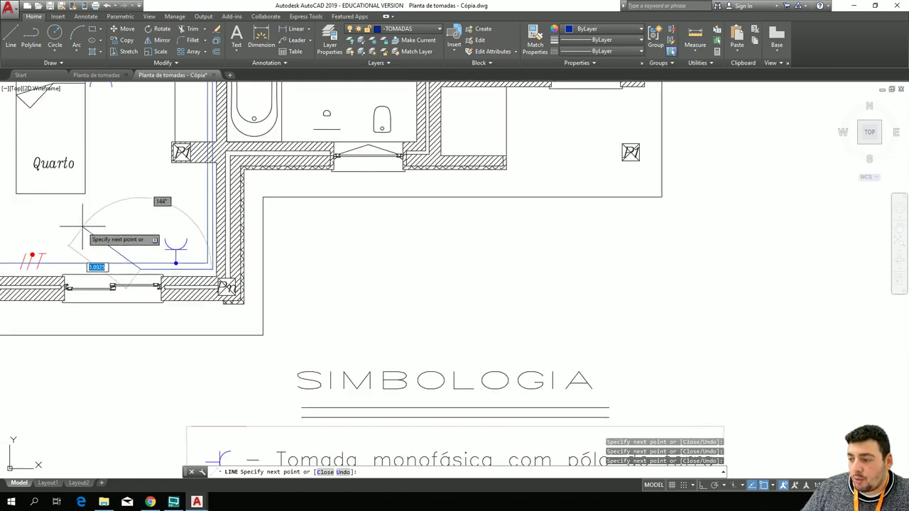
middle_click_drag(77, 197, 485, 170)
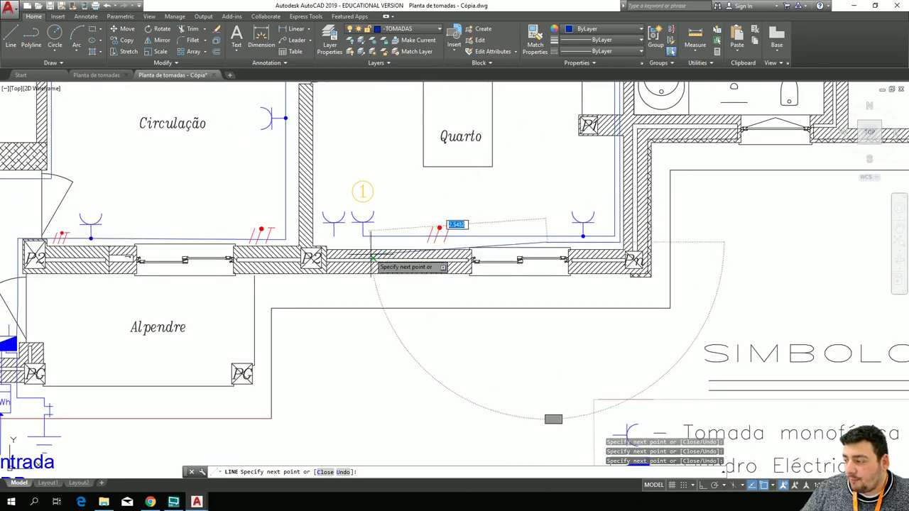
scroll(371, 248, "up", 3)
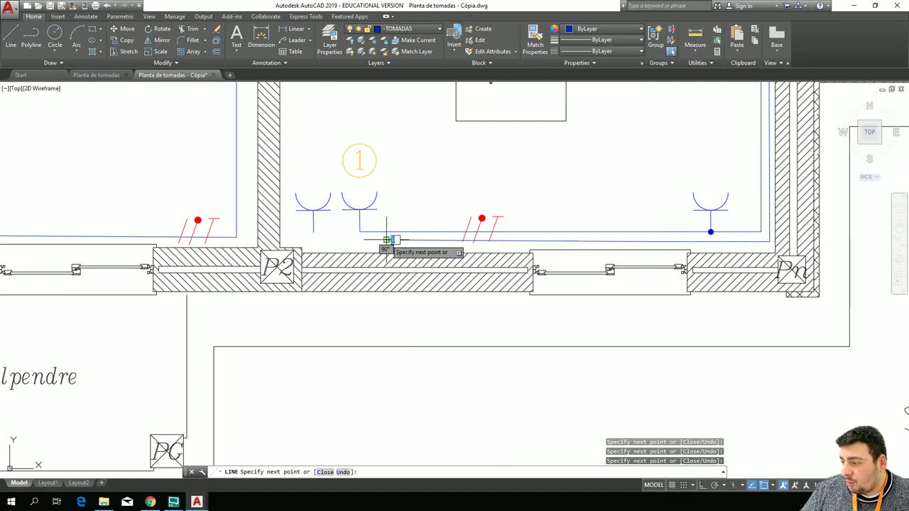
scroll(320, 242, "up", 5)
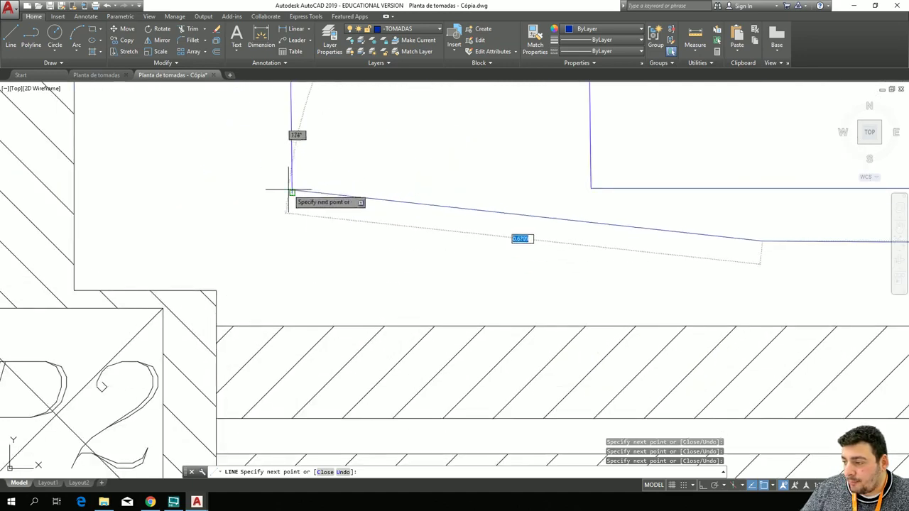
left_click(292, 241)
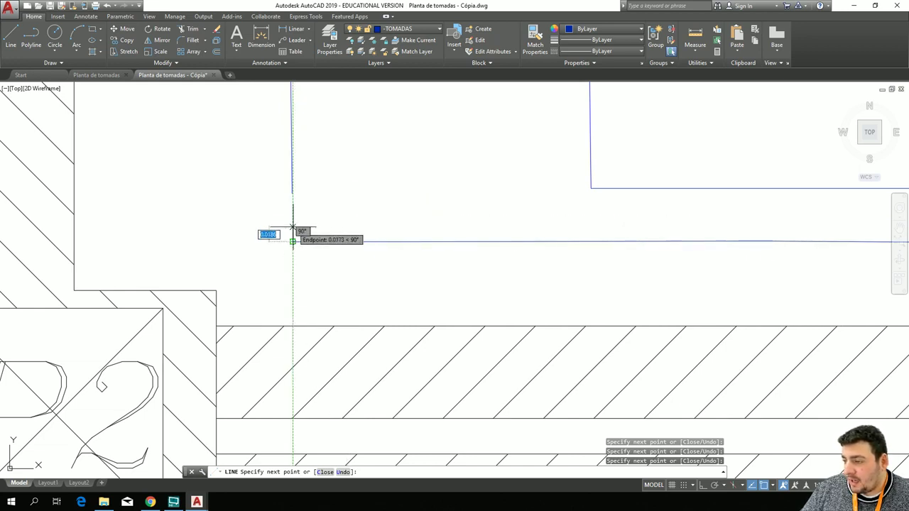
left_click(292, 192)
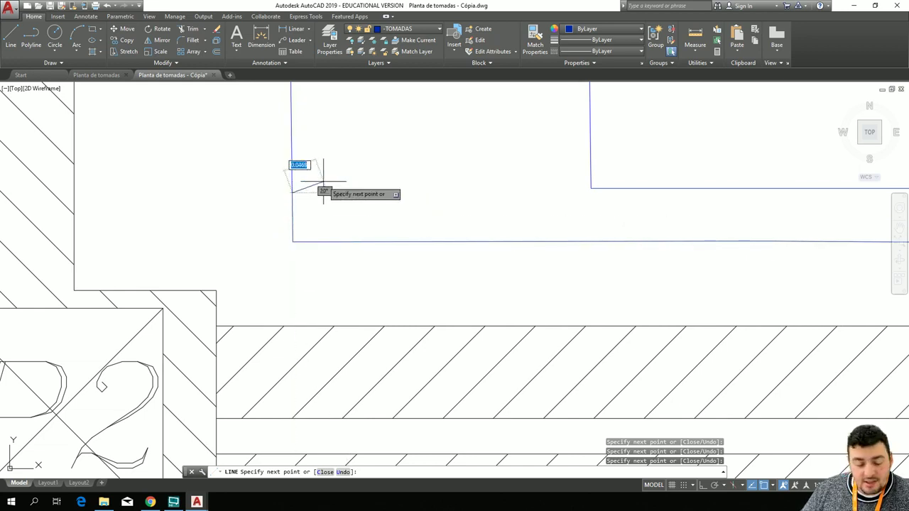
key("Escape")
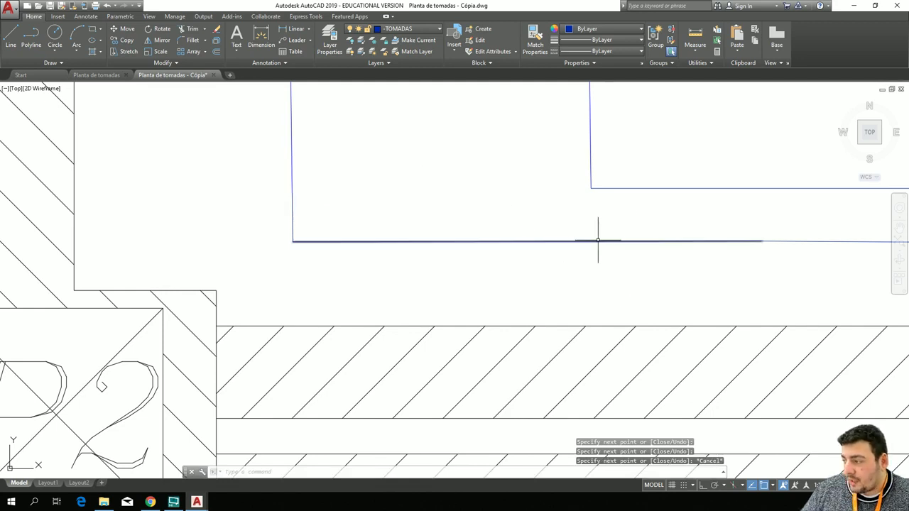
Move the red conductor mark near the lower Quarto's window slightly up so it crosses only the upper conduit line.
scroll(578, 241, "down", 2)
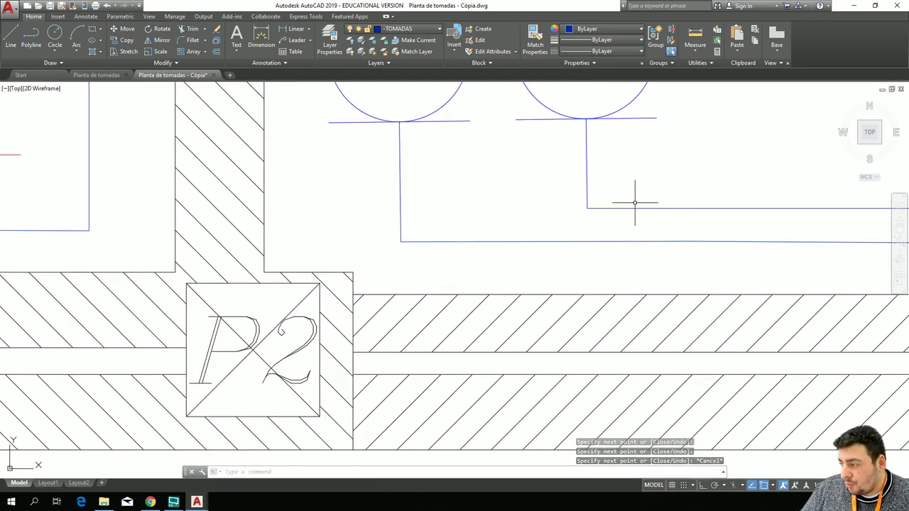
scroll(578, 204, "down", 2)
mouse_move(722, 234)
middle_mouse_down()
mouse_move(568, 234)
mouse_move(300, 268)
middle_mouse_up()
scroll(313, 263, "up", 5)
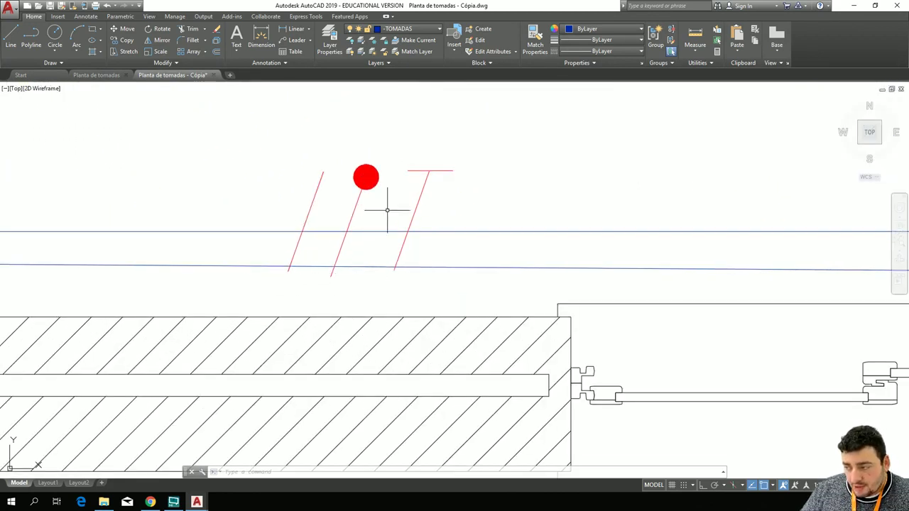
left_click(476, 201)
left_click(291, 139)
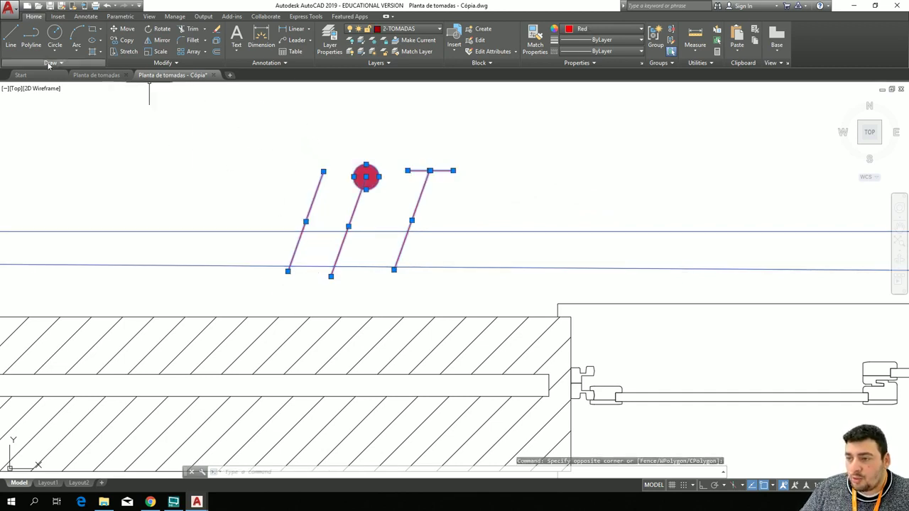
left_click(114, 30)
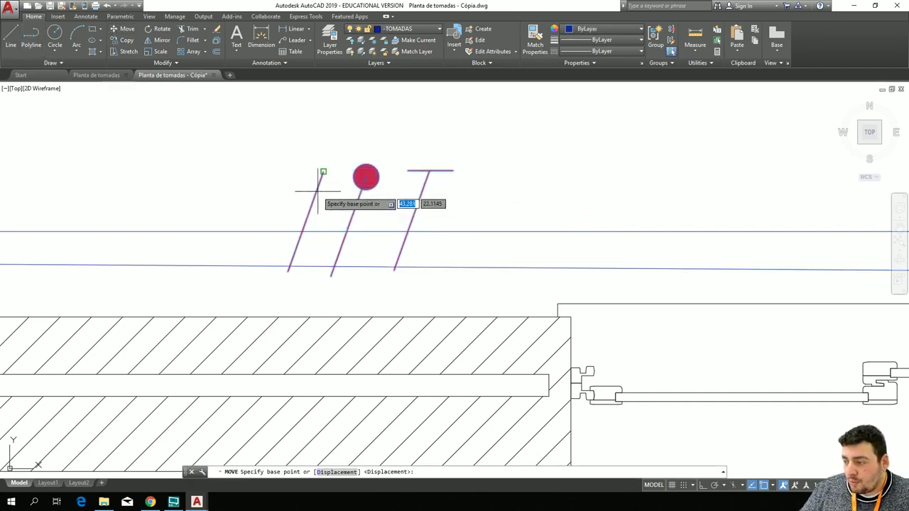
left_click(323, 171)
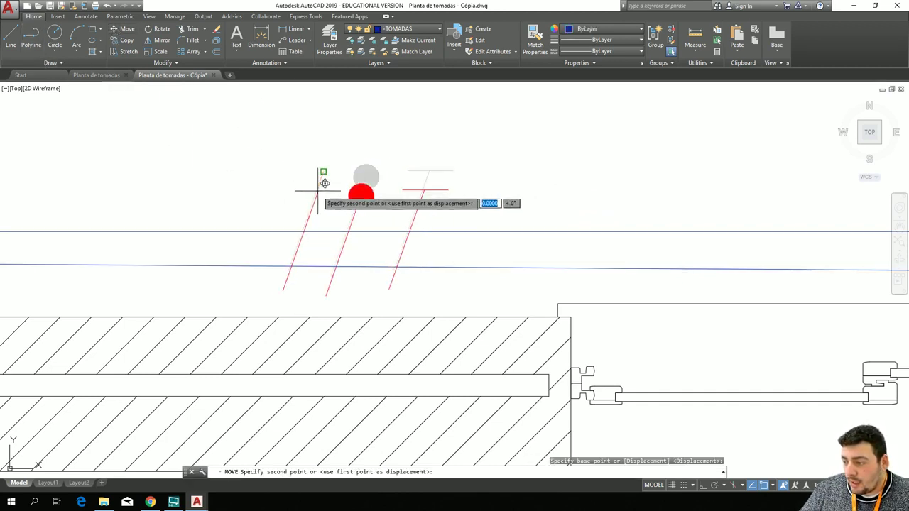
left_click(326, 145)
Copy the circled 1 label above the socket nearest pillar P2 and change the copy's number to 2.
scroll(150, 188, "down", 5)
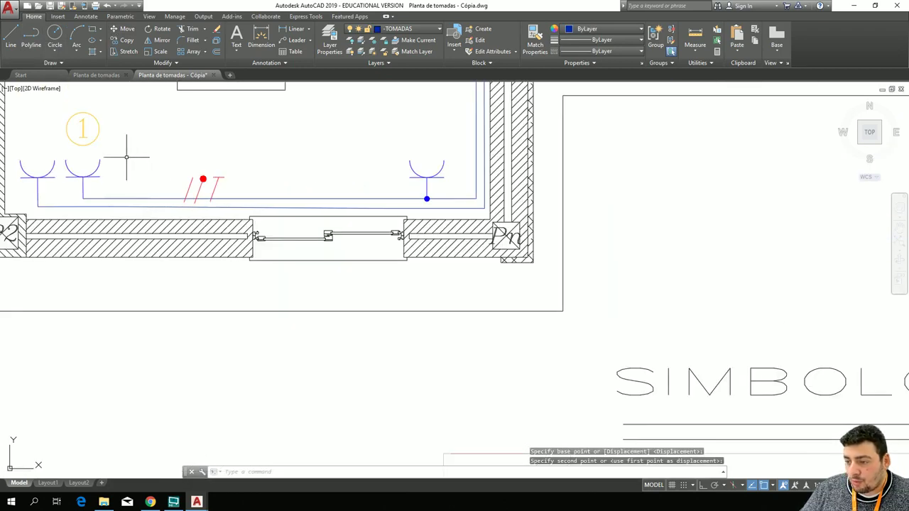
mouse_move(149, 134)
middle_mouse_down()
mouse_move(304, 245)
mouse_move(314, 219)
middle_mouse_up()
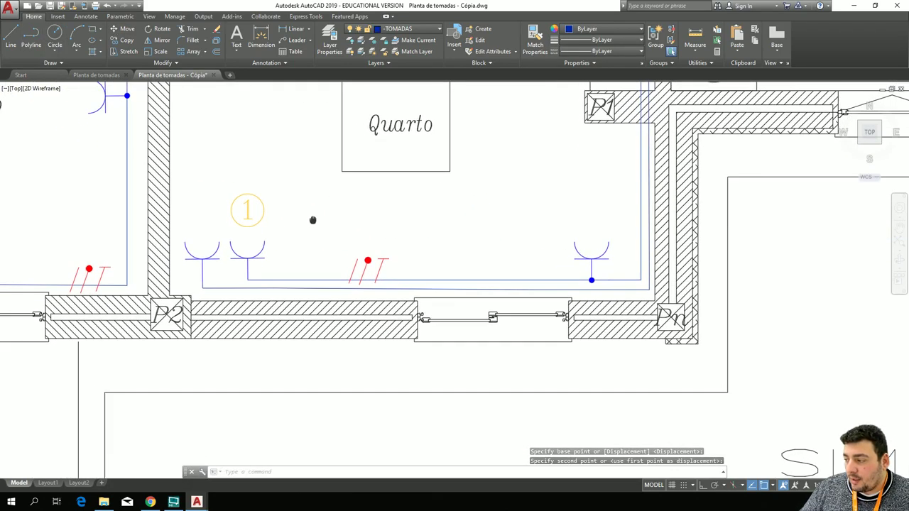
left_click(295, 229)
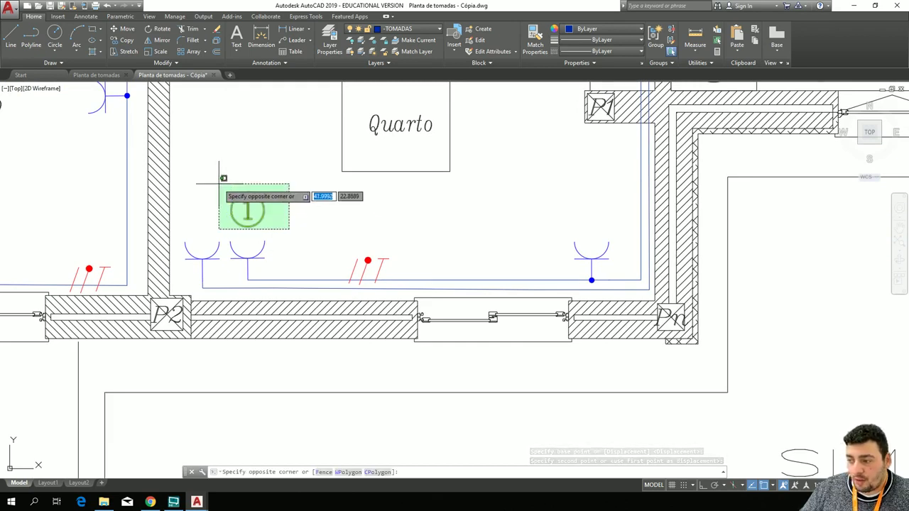
left_click(197, 162)
key("ctrl+c")
key("ctrl+v")
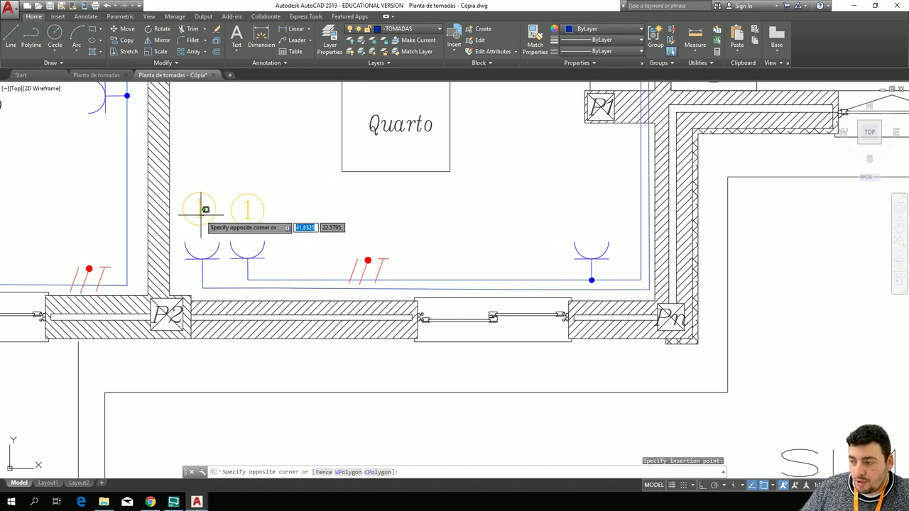
left_click(202, 213)
left_click(199, 217)
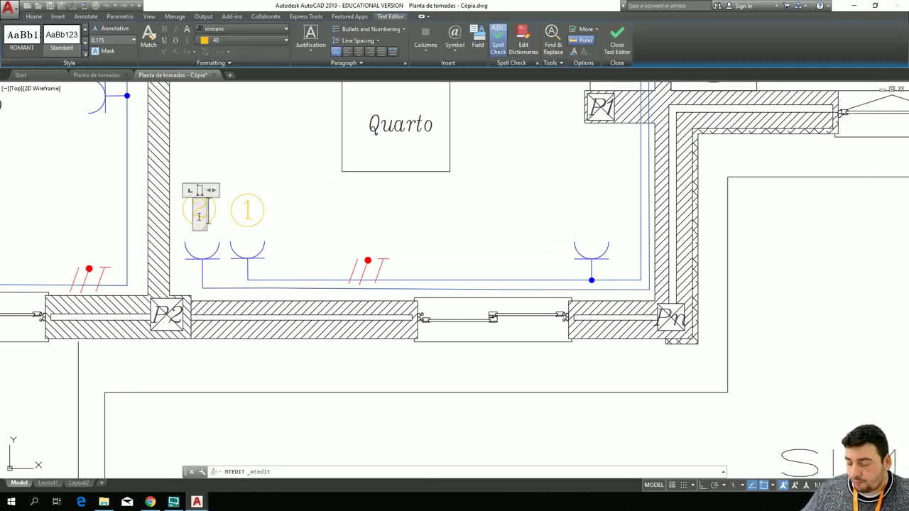
type("2")
left_click(338, 189)
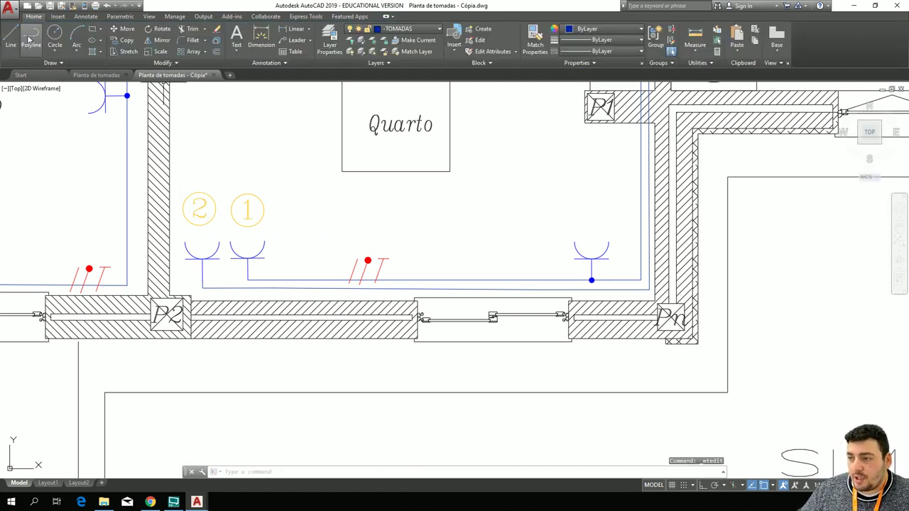
Copy the window-side conductor mark onto the new conduit line just beside the stem of the circuit 2 socket.
left_click(396, 261)
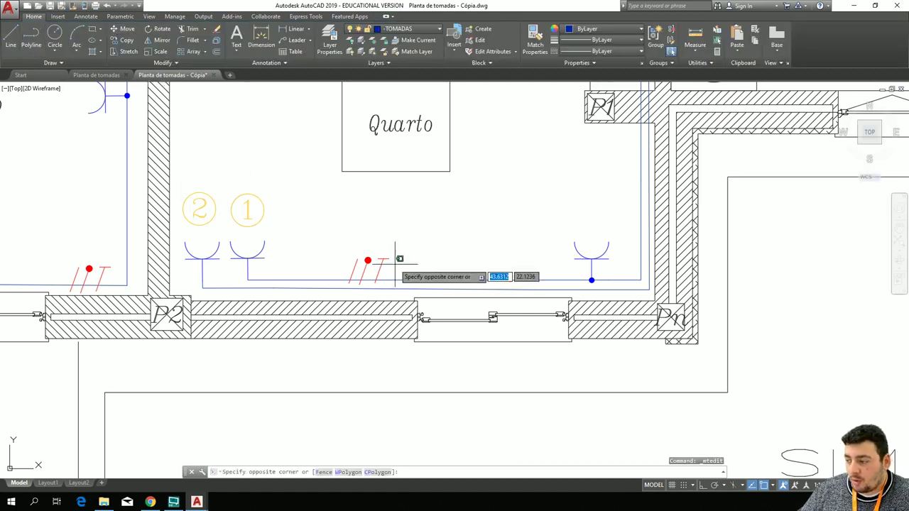
left_click(334, 254)
key("ctrl+c")
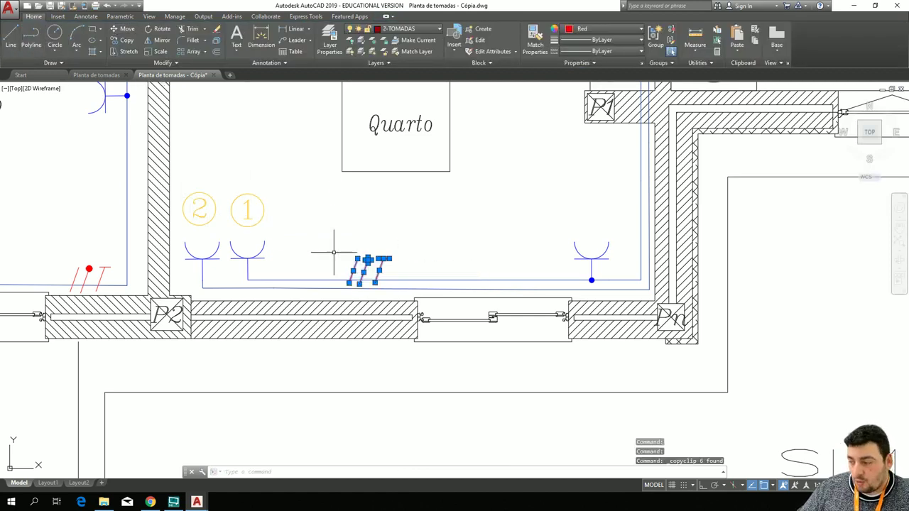
key("ctrl+v")
scroll(205, 302, "up", 3)
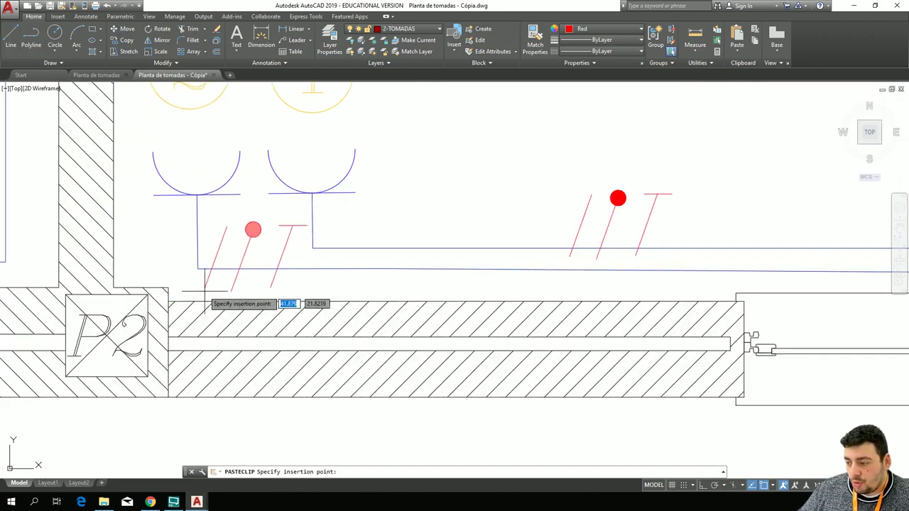
scroll(202, 291, "down", 6)
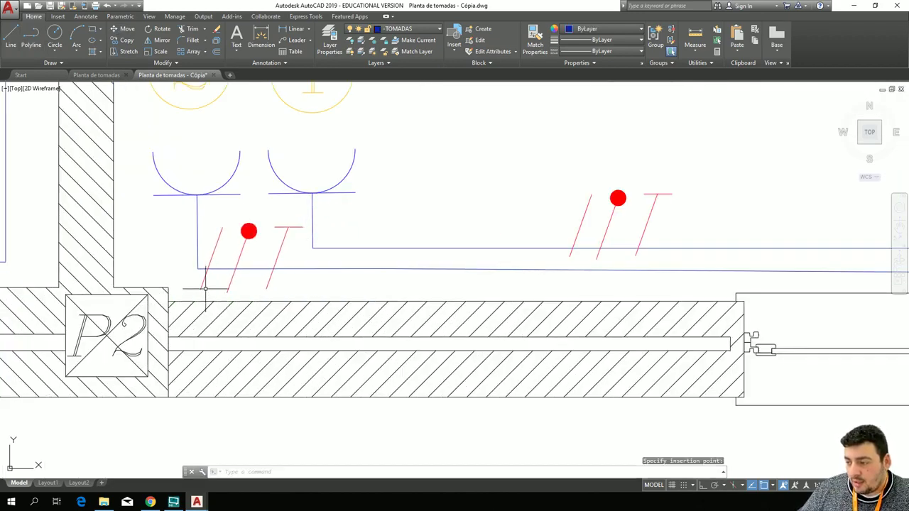
Paste a conductor mark onto the upper conduit line, beside the socket near pillar P2 above the lower Quarto's wall.
scroll(232, 251, "up", 3)
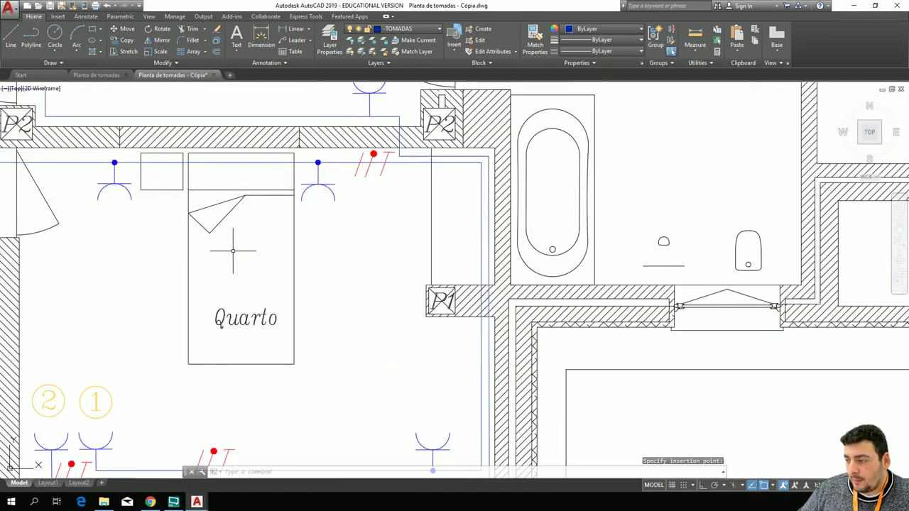
scroll(357, 239, "up", 2)
left_click(405, 246)
scroll(333, 251, "up", 4)
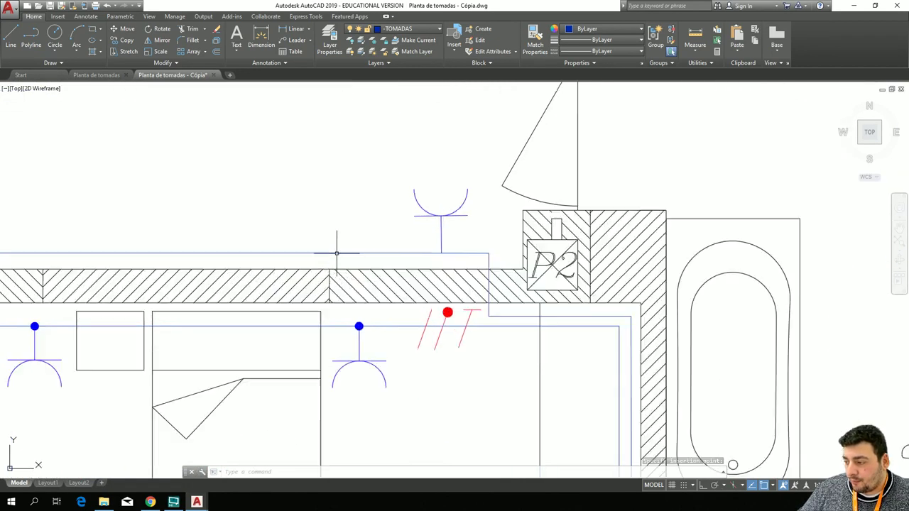
key("ctrl+v")
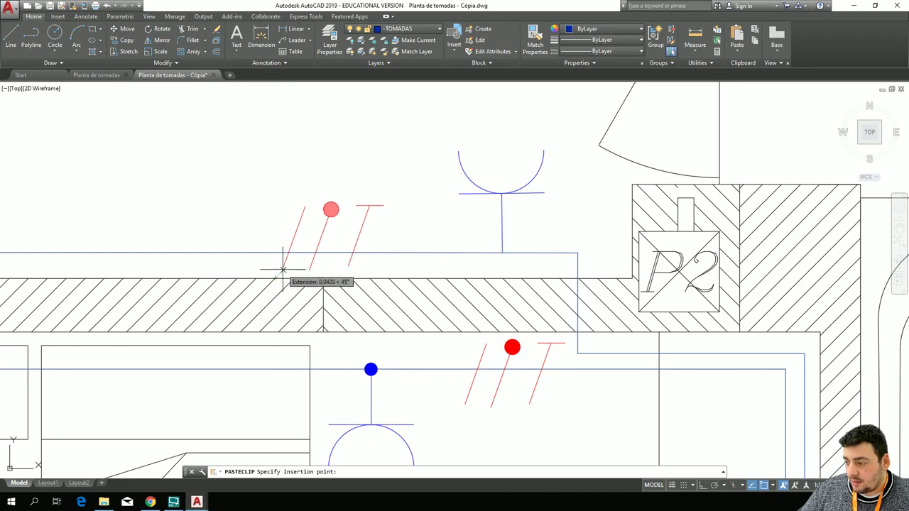
left_click(283, 270)
Paste a conductor mark onto the conduit running along the upper wall of the Entrada.
scroll(281, 269, "down", 8)
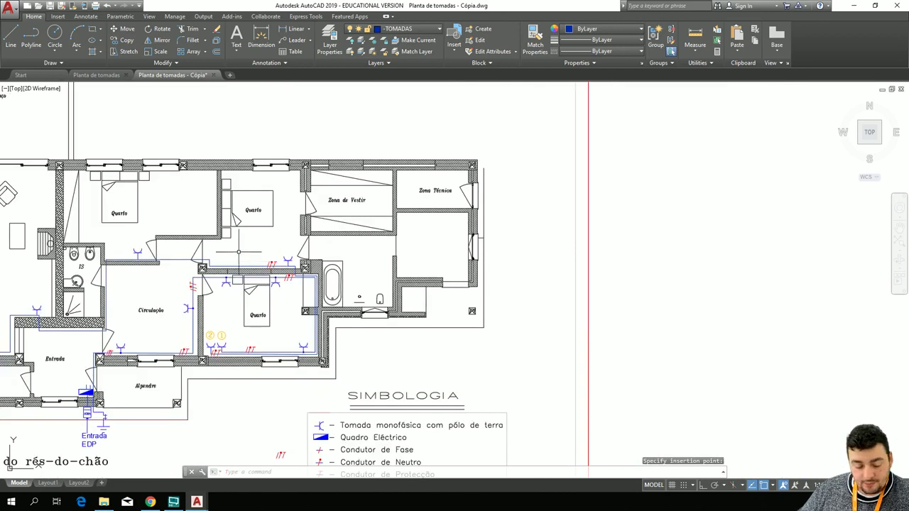
key("ctrl+v")
scroll(284, 250, "up", 3)
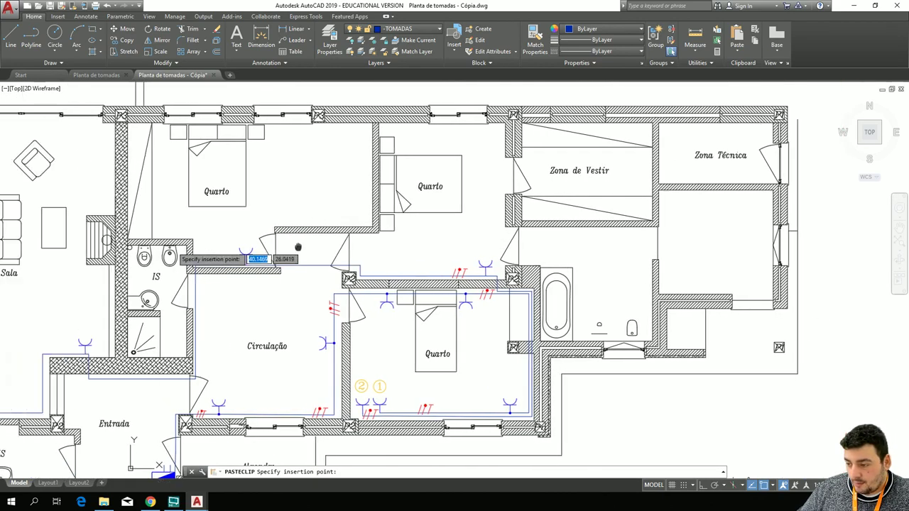
scroll(298, 247, "down", 1)
scroll(292, 241, "up", 7)
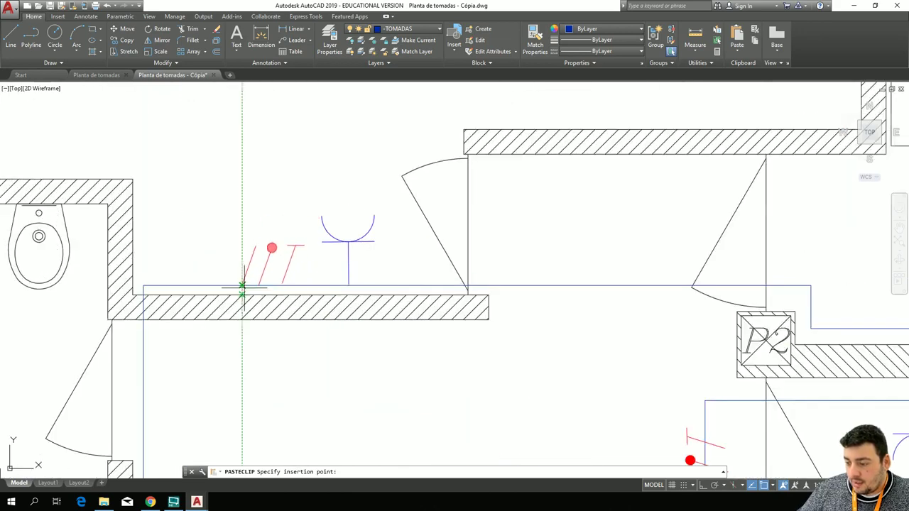
scroll(242, 288, "down", 5)
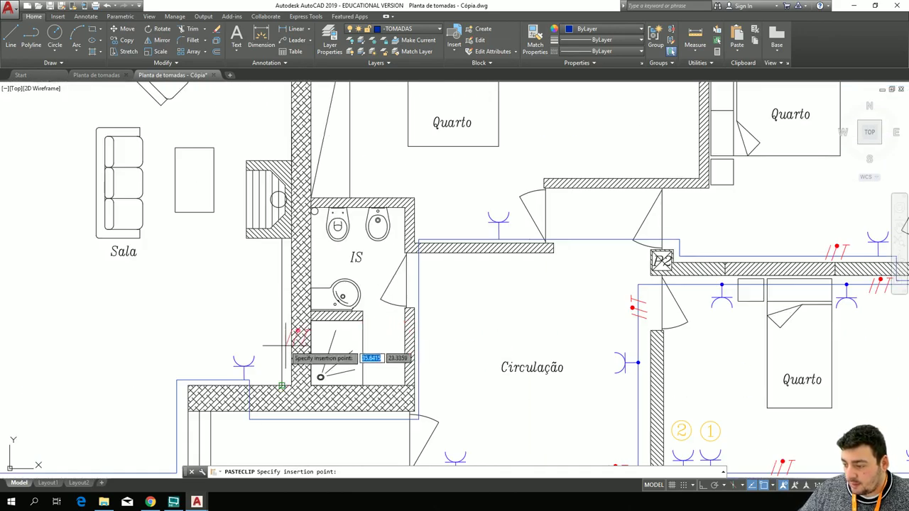
middle_click_drag(281, 343, 337, 222)
scroll(342, 354, "up", 4)
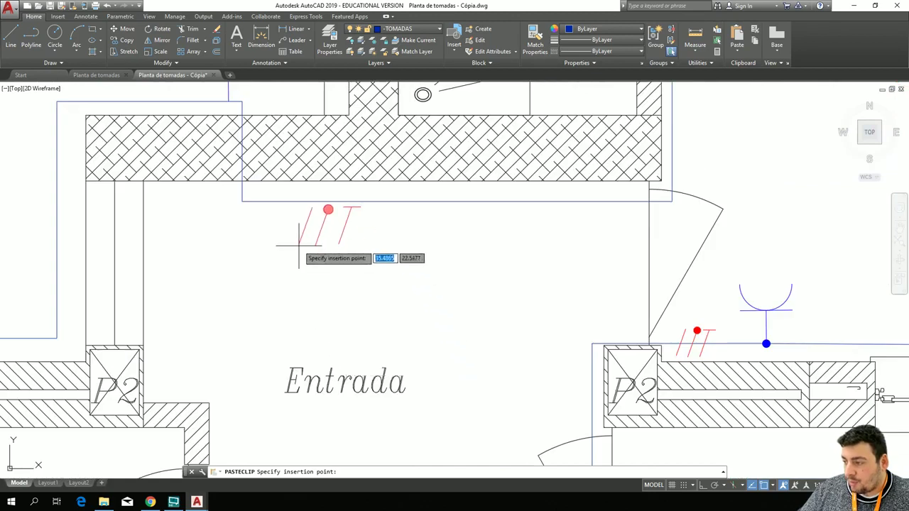
left_click(320, 224)
Paste a conductor mark onto the Sala conduit that runs along the wall shared with the IS beside the Entrada.
scroll(288, 279, "down", 2)
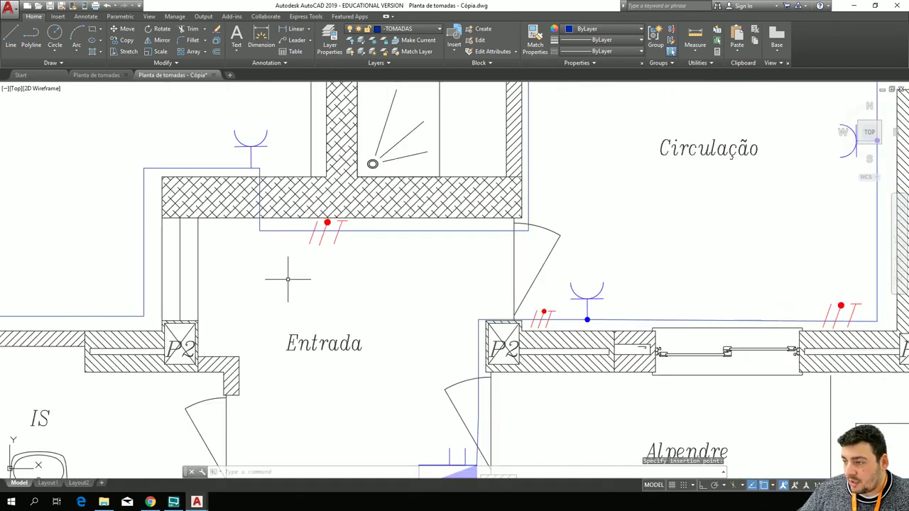
scroll(284, 279, "down", 2)
key("ctrl+v")
scroll(121, 278, "up", 4)
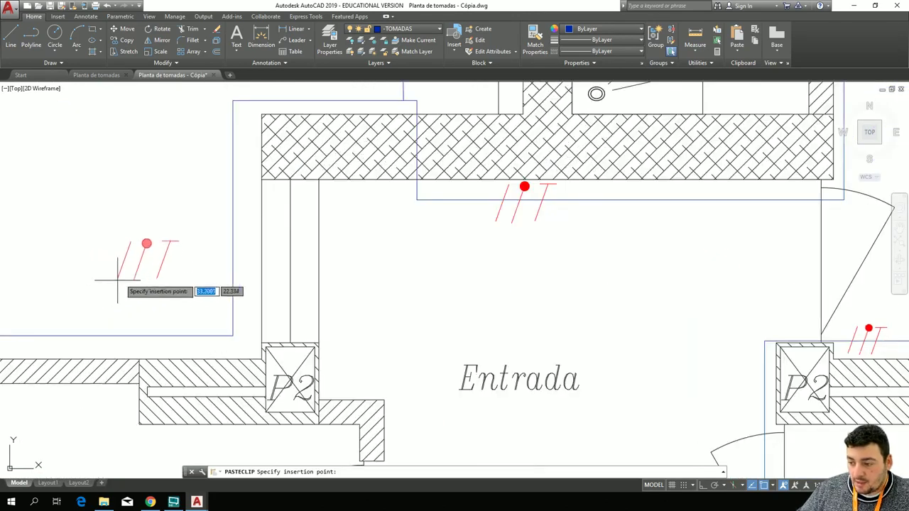
middle_click_drag(118, 279, 554, 254)
scroll(426, 277, "down", 2)
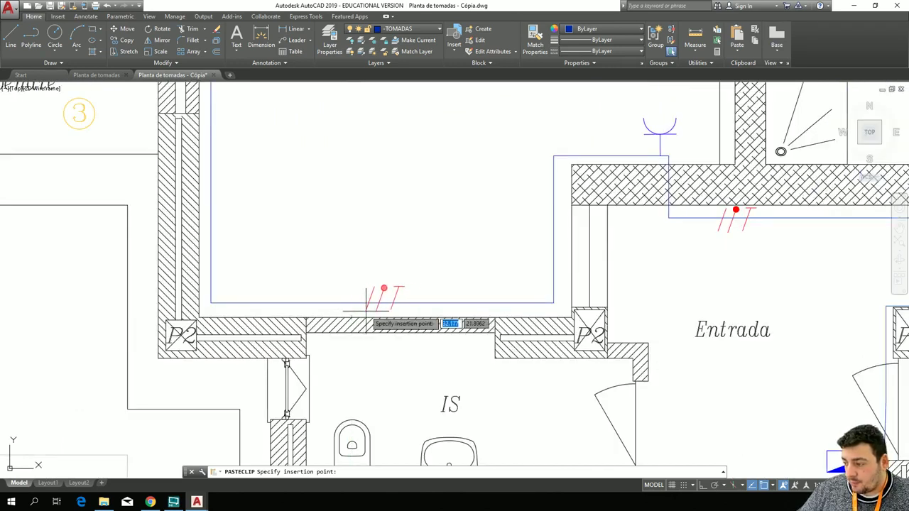
left_click(366, 310)
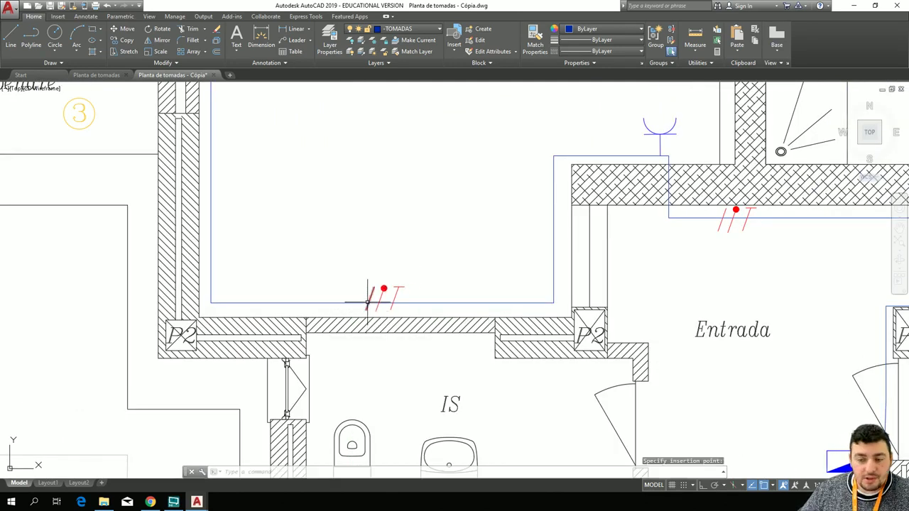
key("Escape")
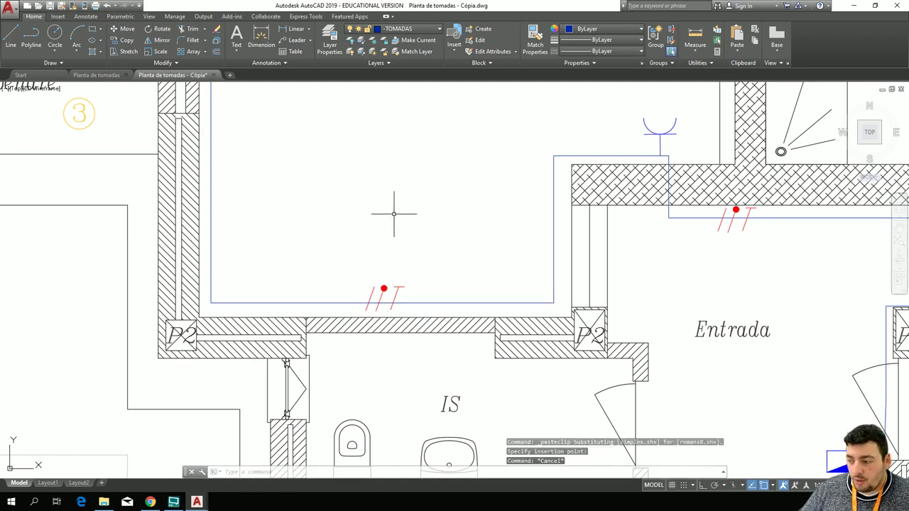
Copy the Caixa de Derivação funda symbol from the Simbologia legend and start pasting it.
scroll(448, 248, "down", 4)
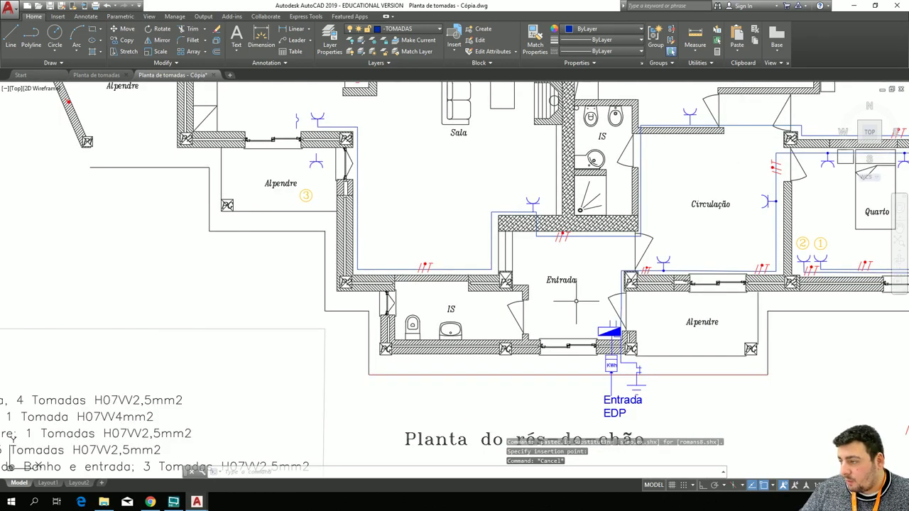
mouse_move(569, 302)
middle_mouse_down()
mouse_move(436, 285)
mouse_move(159, 192)
middle_mouse_up()
mouse_move(468, 353)
middle_mouse_down()
mouse_move(284, 327)
mouse_move(232, 307)
middle_mouse_up()
scroll(234, 313, "up", 2)
left_click(372, 345)
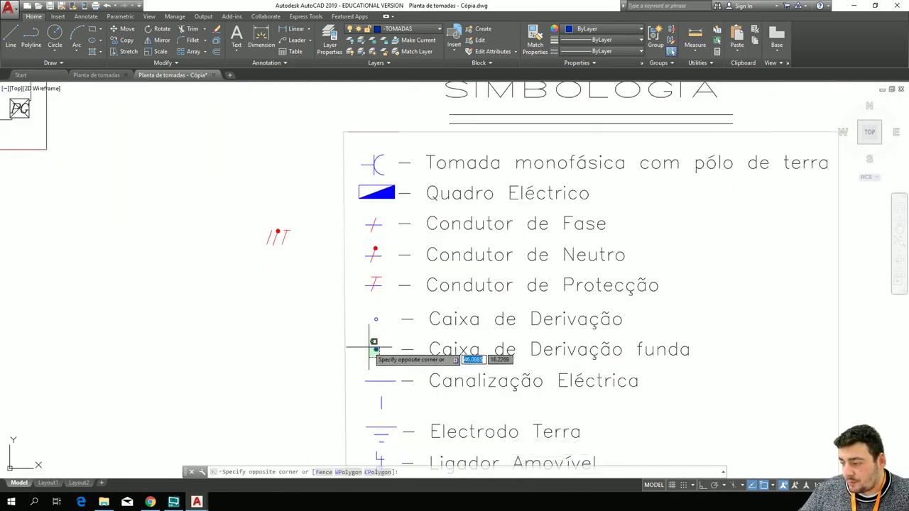
left_click(368, 348)
key("ctrl+c")
key("ctrl+v")
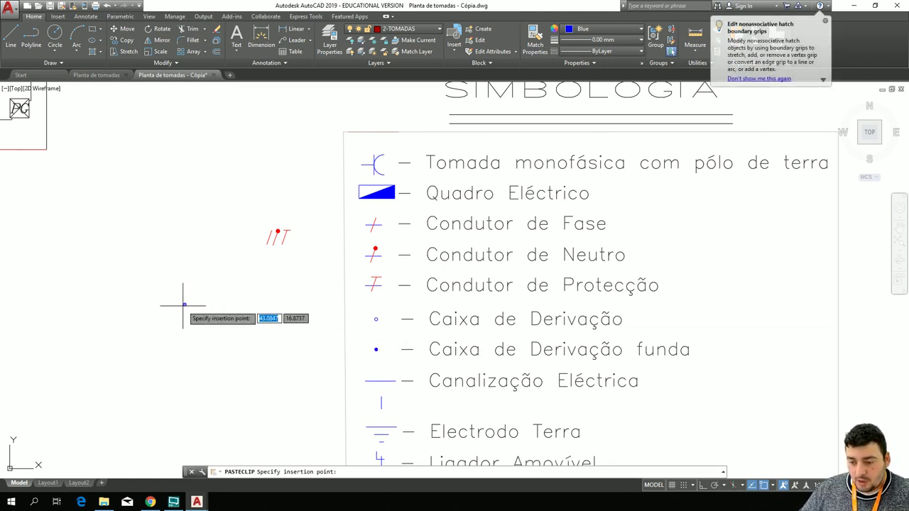
Place the deep junction box where the stem of the Sala socket above the Entrada wall meets the conduit.
scroll(161, 305, "down", 4)
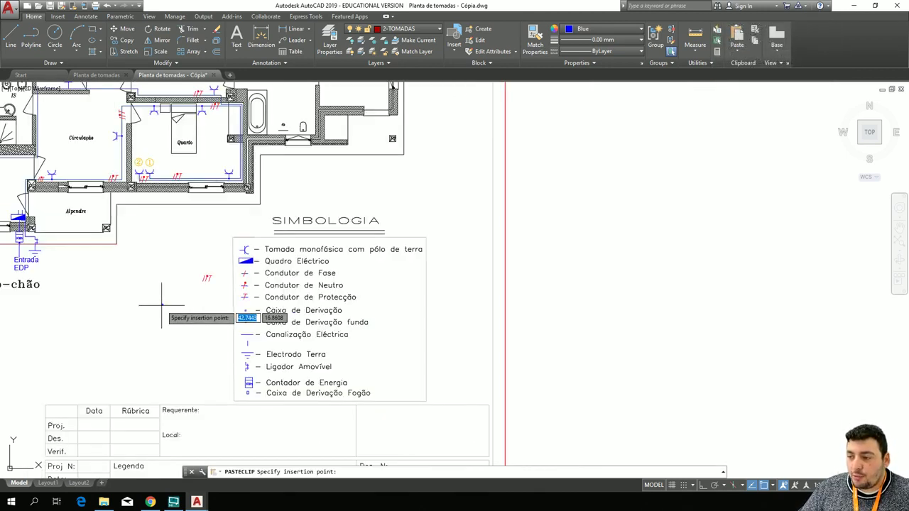
scroll(161, 302, "down", 2)
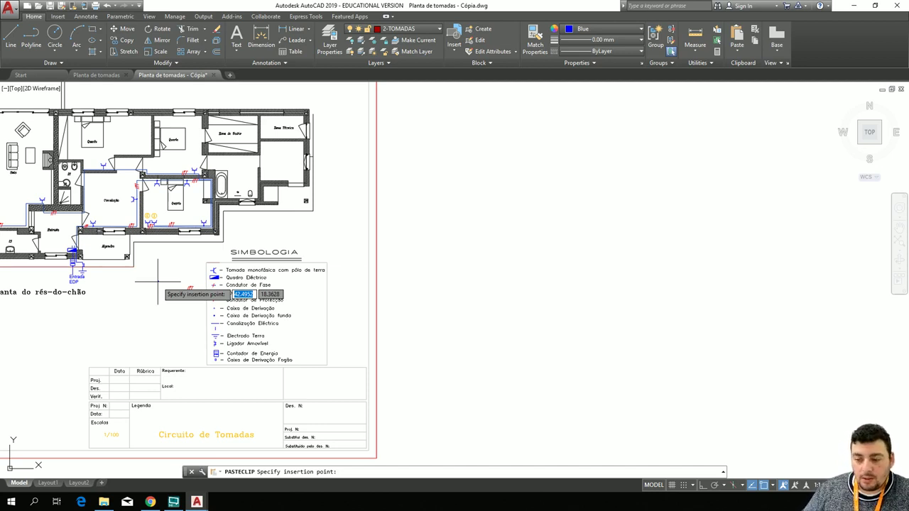
scroll(110, 189, "up", 2)
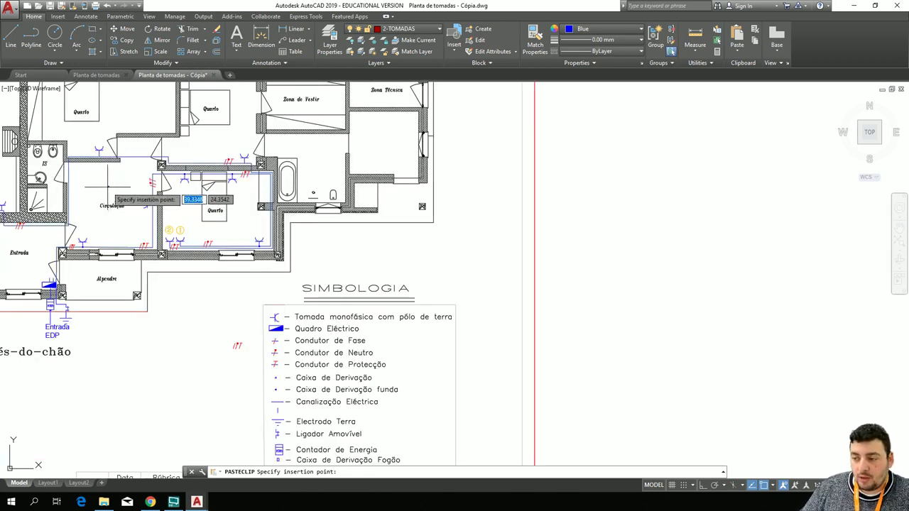
middle_click_drag(107, 186, 351, 208)
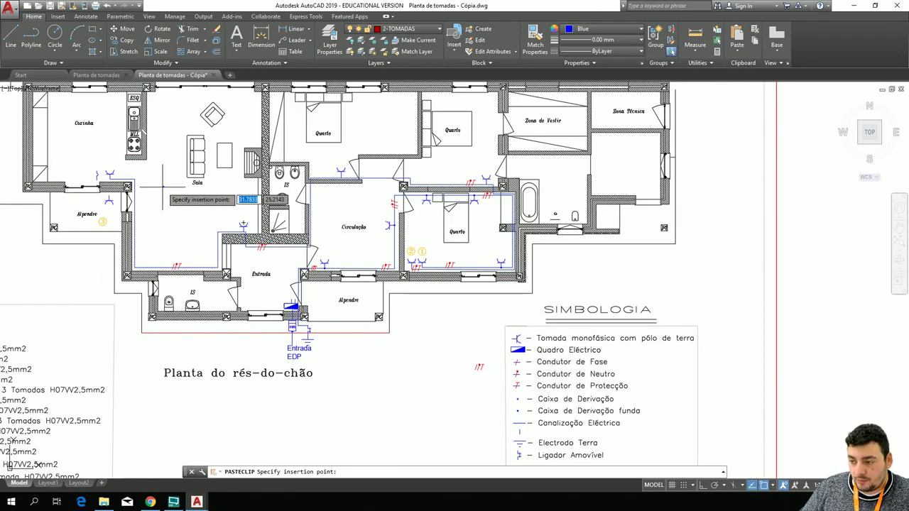
middle_click_drag(163, 187, 90, 186)
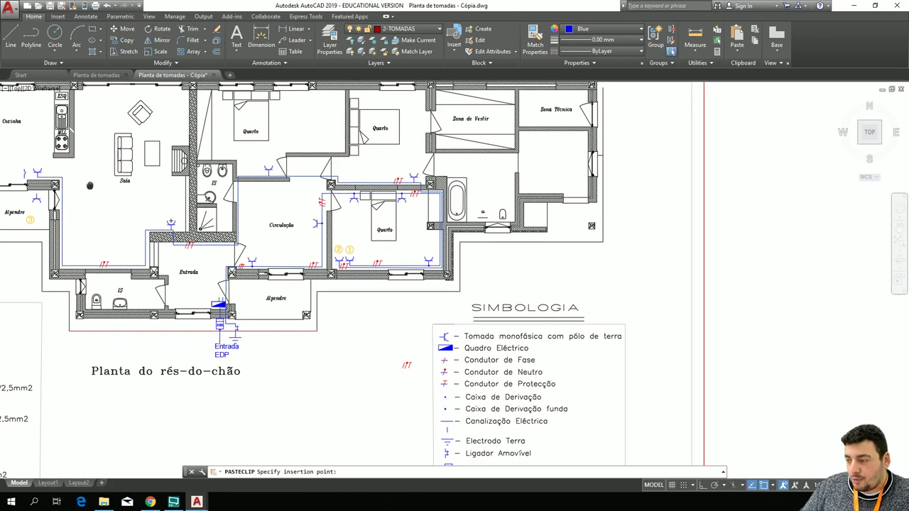
middle_click_drag(89, 185, 193, 203)
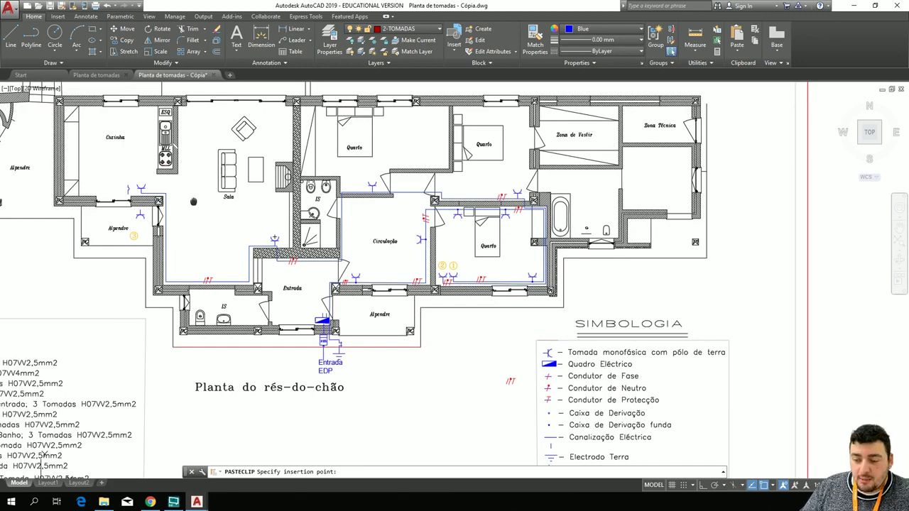
scroll(283, 228, "up", 4)
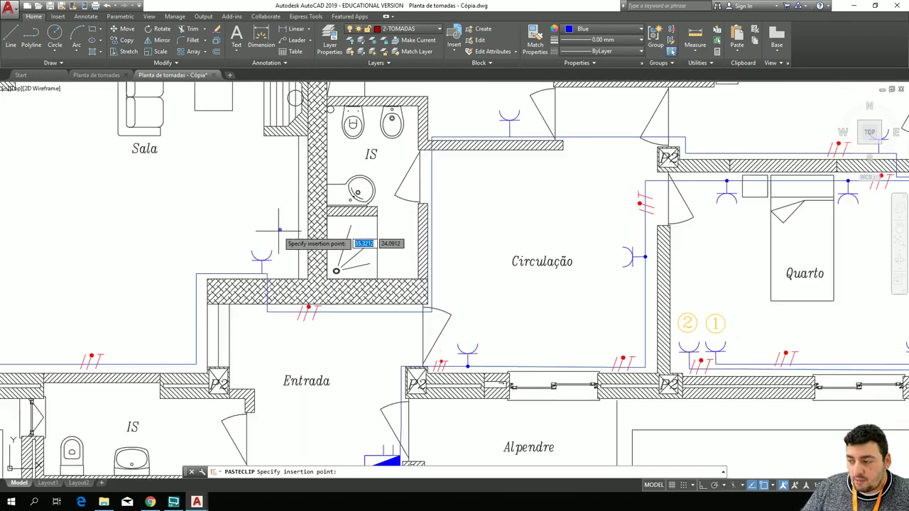
middle_click_drag(269, 228, 232, 147)
scroll(229, 173, "up", 5)
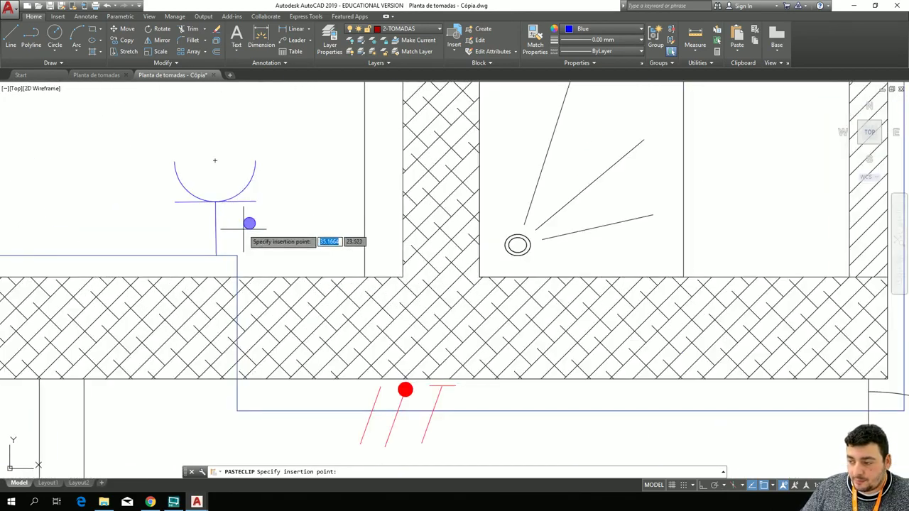
left_click(211, 262)
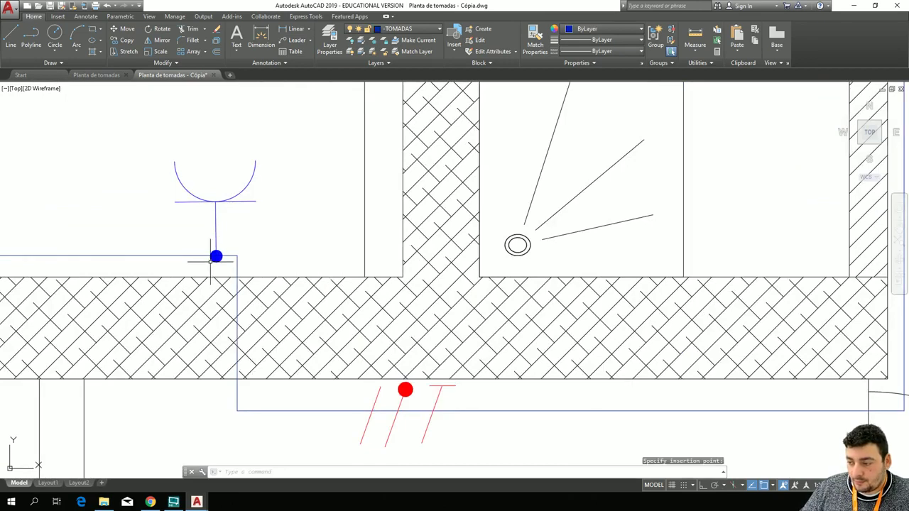
Paste a deep junction box where the stem of the socket above the Circulação wall meets the conduit.
key("ctrl+v")
scroll(274, 218, "down", 6)
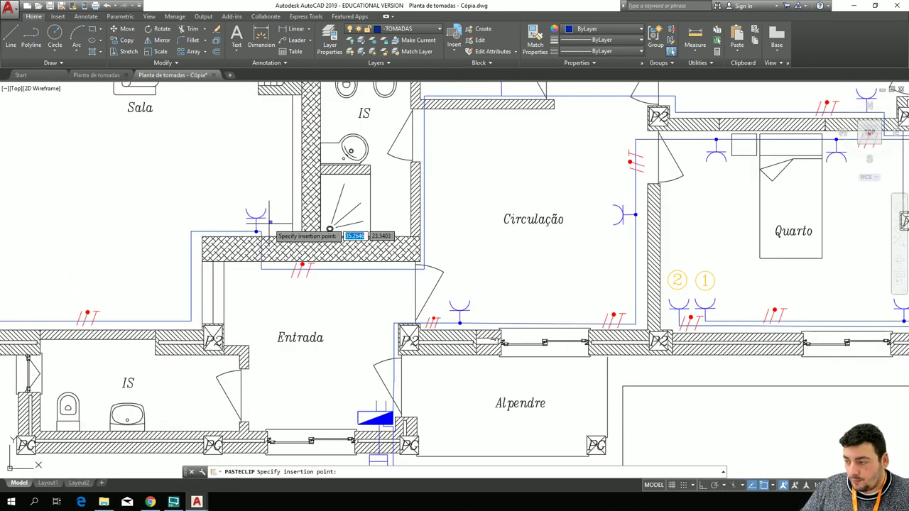
scroll(368, 221, "down", 1)
scroll(312, 234, "up", 7)
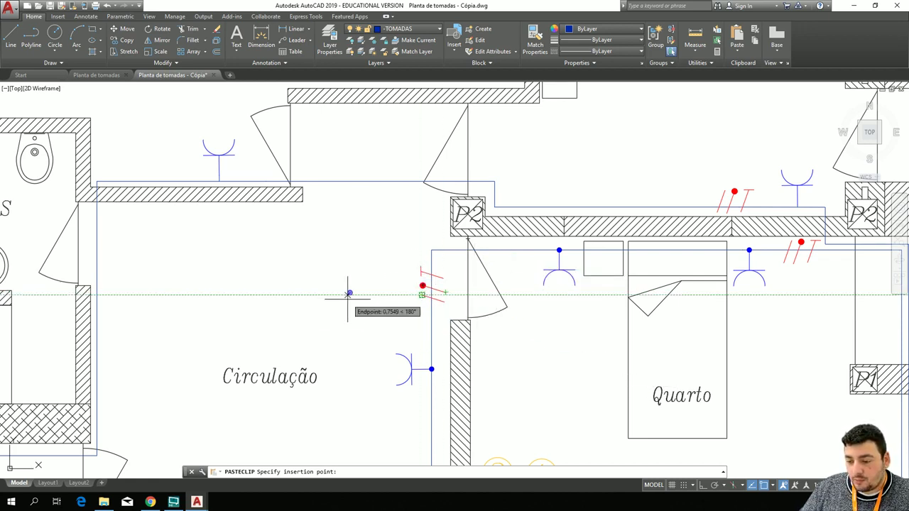
scroll(229, 284, "up", 5)
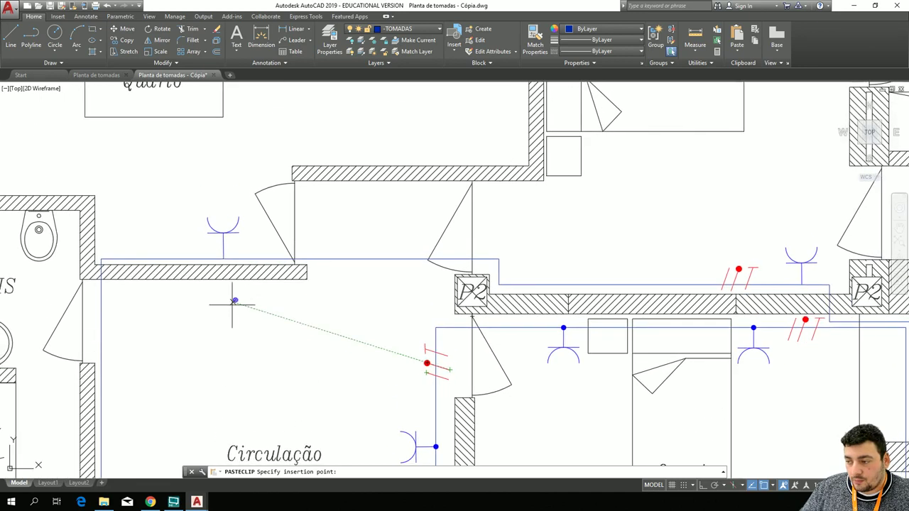
scroll(229, 290, "up", 2)
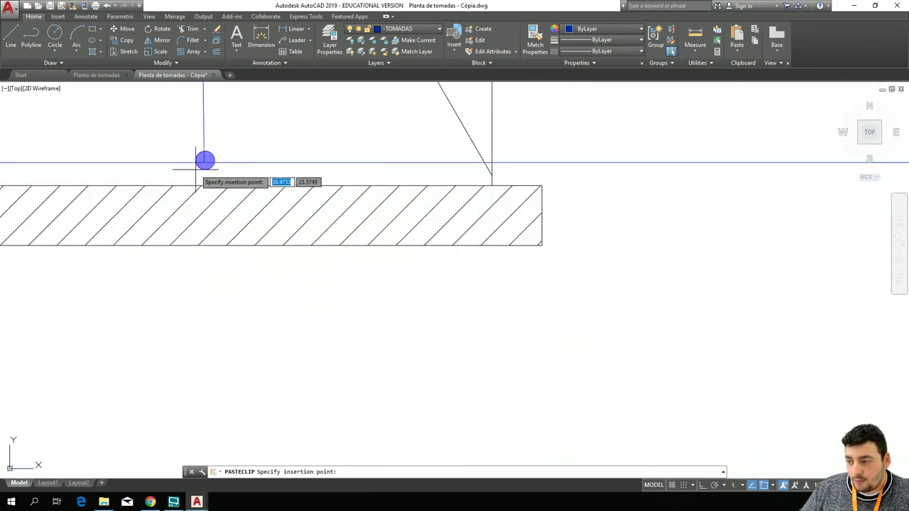
left_click(195, 170)
scroll(227, 272, "down", 6)
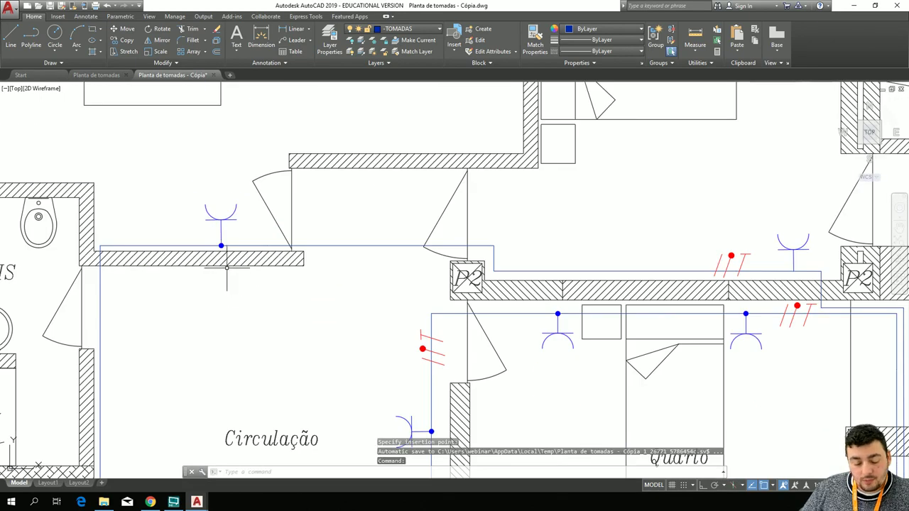
Paste a deep junction box at the foot of the socket stem near pillar P2, above the lower Quarto's wall.
key("ctrl+v")
scroll(338, 281, "down", 2)
middle_click_drag(353, 282, 17, 248)
scroll(252, 245, "up", 4)
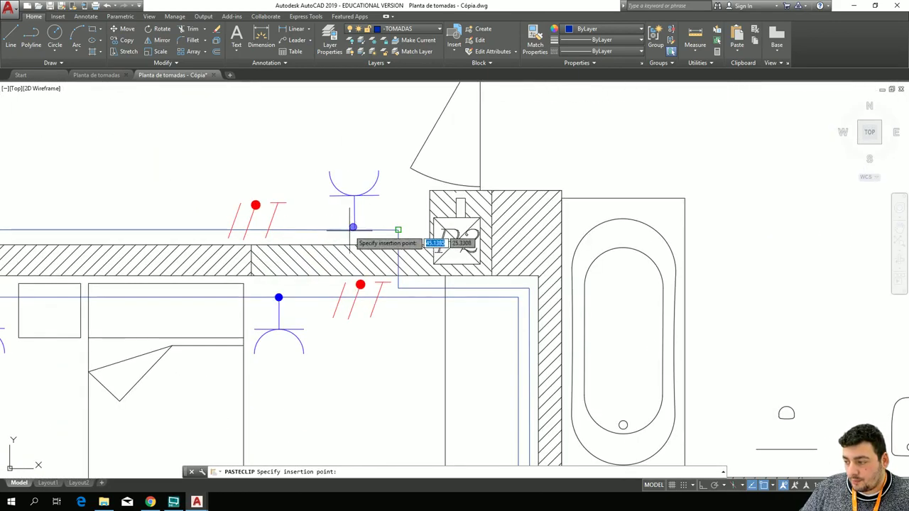
scroll(350, 232, "up", 6)
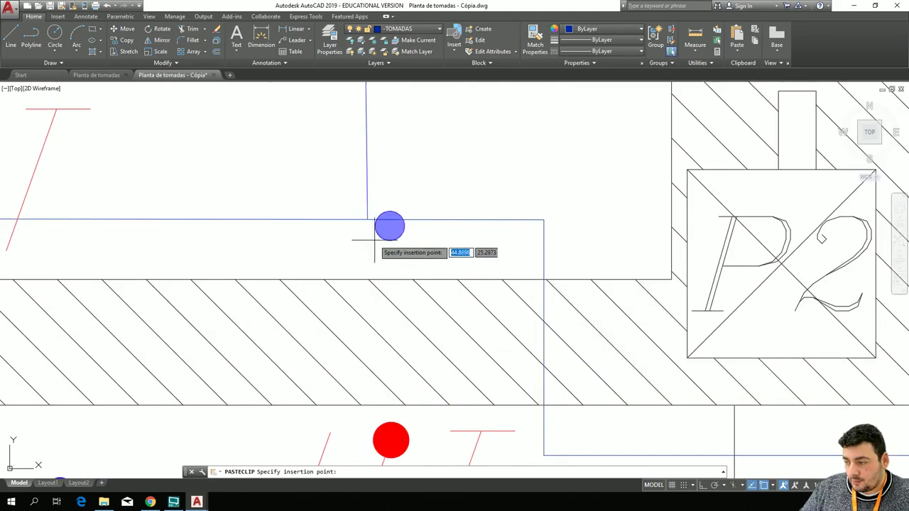
left_click(354, 233)
scroll(278, 268, "down", 10)
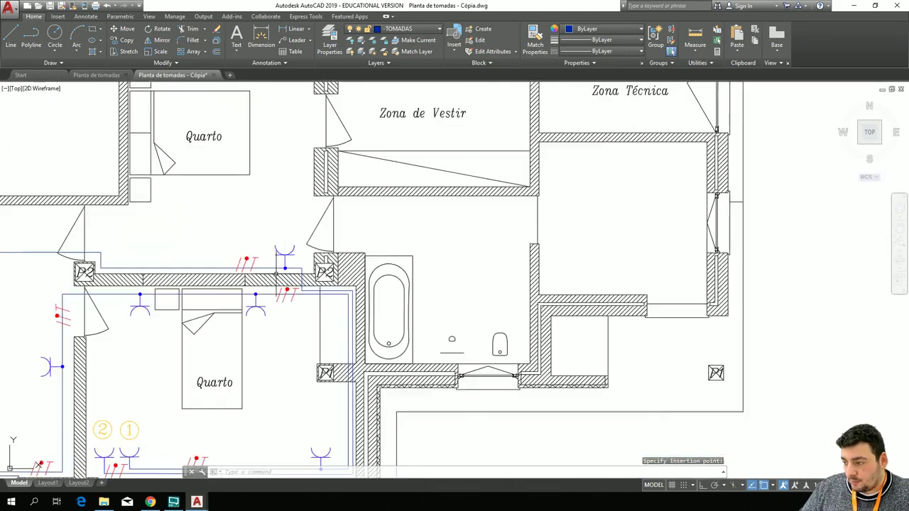
mouse_move(284, 344)
middle_mouse_down()
mouse_move(241, 118)
mouse_move(270, 101)
mouse_move(314, 213)
mouse_move(357, 250)
mouse_move(428, 284)
mouse_move(611, 210)
mouse_move(701, 215)
middle_mouse_up()
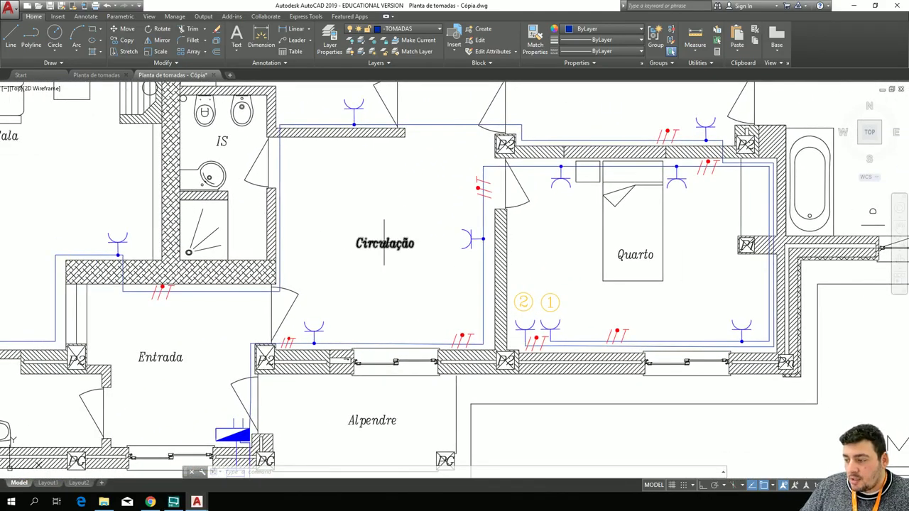
mouse_move(324, 197)
middle_mouse_down()
mouse_move(305, 248)
mouse_move(437, 210)
mouse_move(409, 242)
middle_mouse_up()
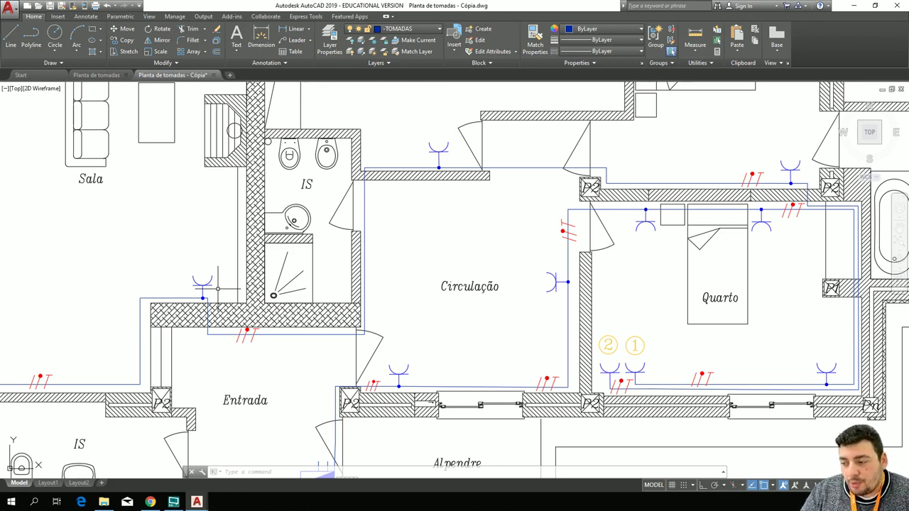
scroll(218, 289, "up", 5)
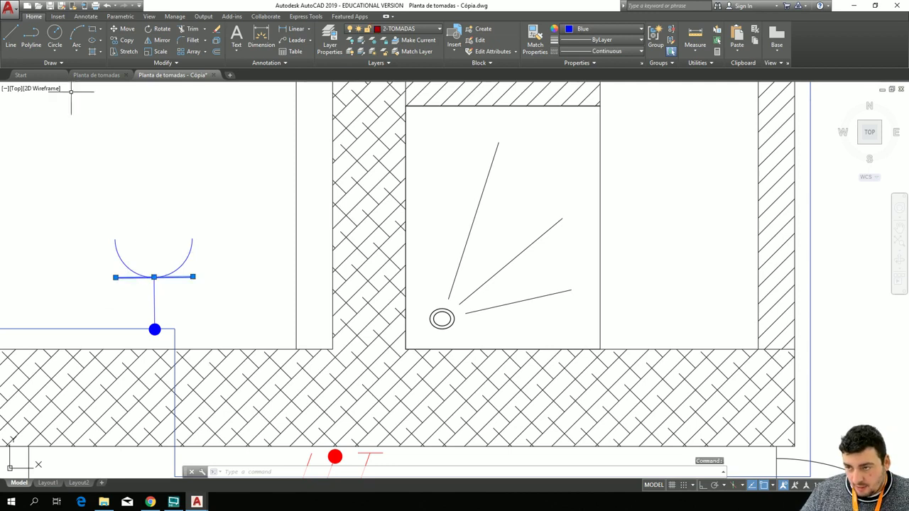
left_click(11, 35)
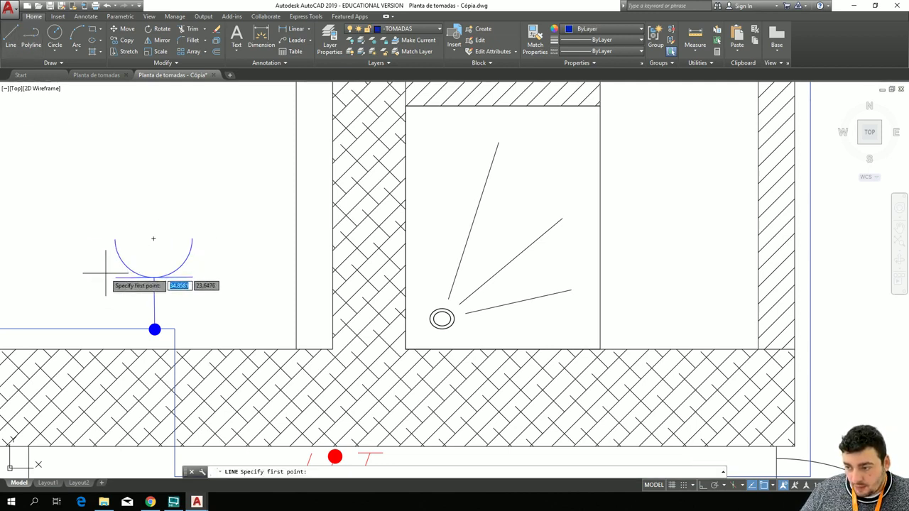
left_click(115, 241)
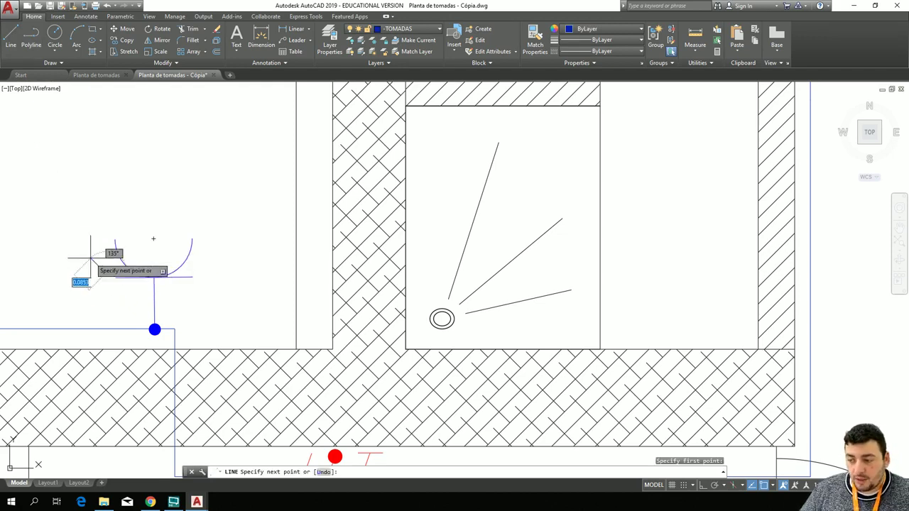
key("Escape")
scroll(90, 257, "down", 5)
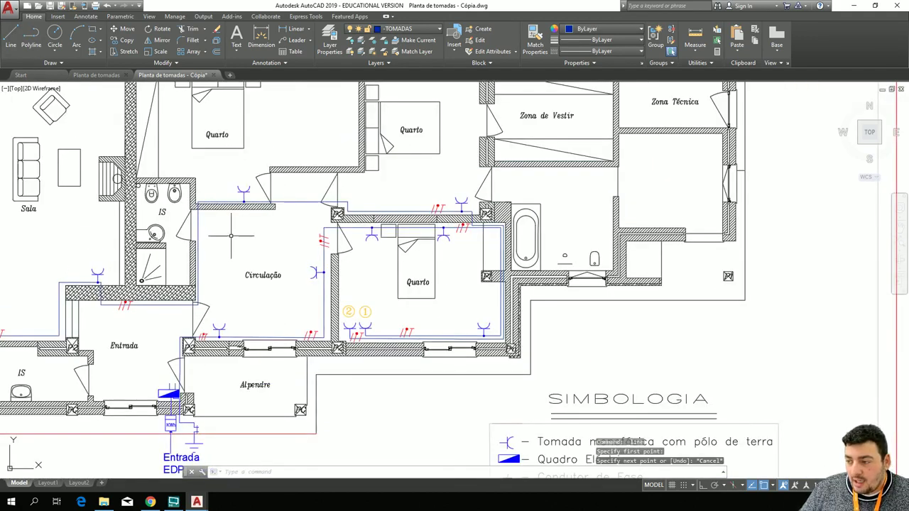
Draw a vertical conduit line with Ortho on from the Quadro Eléctrico up through Entrada towards the conduit below the hatched wall.
mouse_move(231, 235)
middle_mouse_down()
mouse_move(252, 244)
mouse_move(309, 190)
mouse_move(292, 191)
mouse_move(285, 215)
mouse_move(340, 173)
mouse_move(438, 229)
mouse_move(413, 220)
mouse_move(252, 217)
mouse_move(273, 188)
mouse_move(412, 159)
middle_mouse_up()
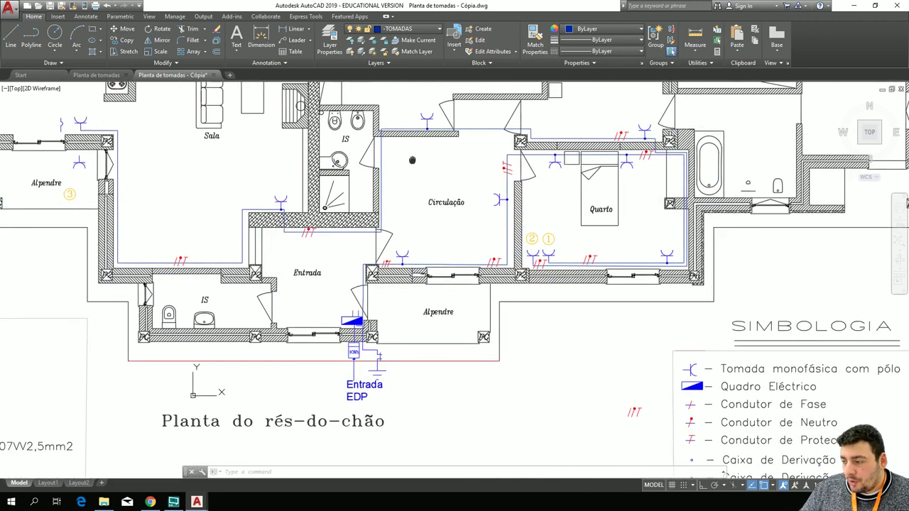
scroll(411, 259, "up", 2)
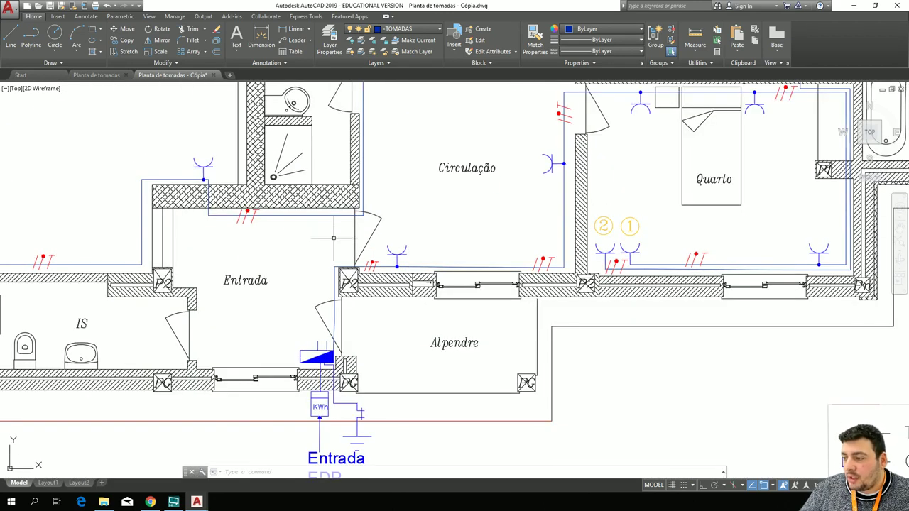
left_click(11, 39)
scroll(272, 264, "up", 2)
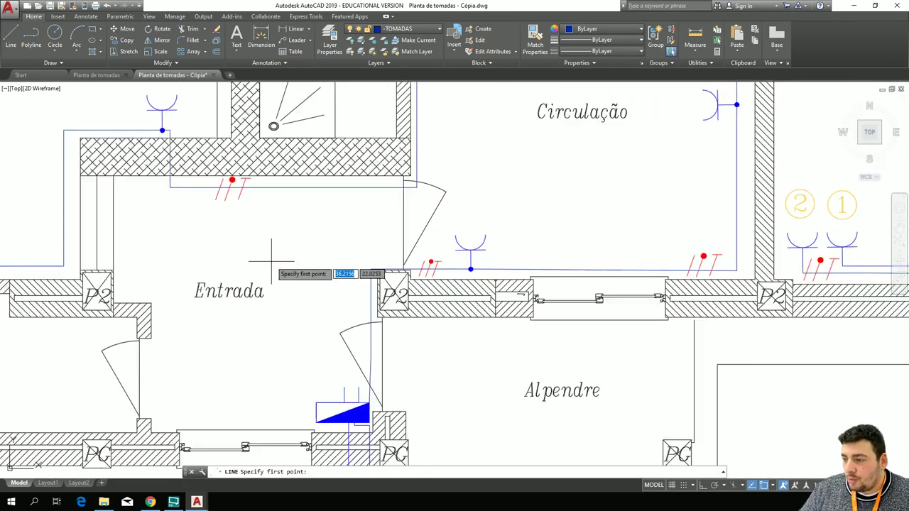
scroll(324, 269, "up", 2)
scroll(321, 311, "down", 2)
mouse_move(308, 303)
middle_mouse_down()
mouse_move(258, 280)
mouse_move(225, 245)
middle_mouse_up()
left_click(276, 344)
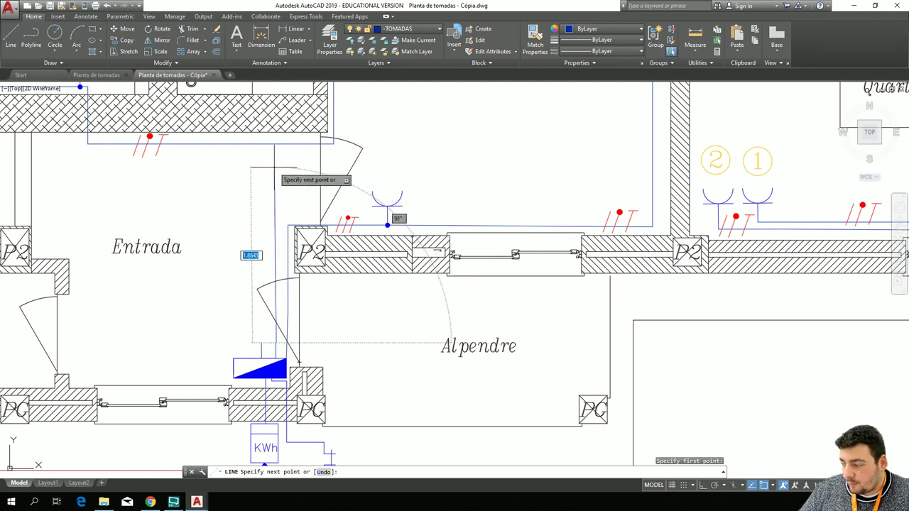
left_click(703, 485)
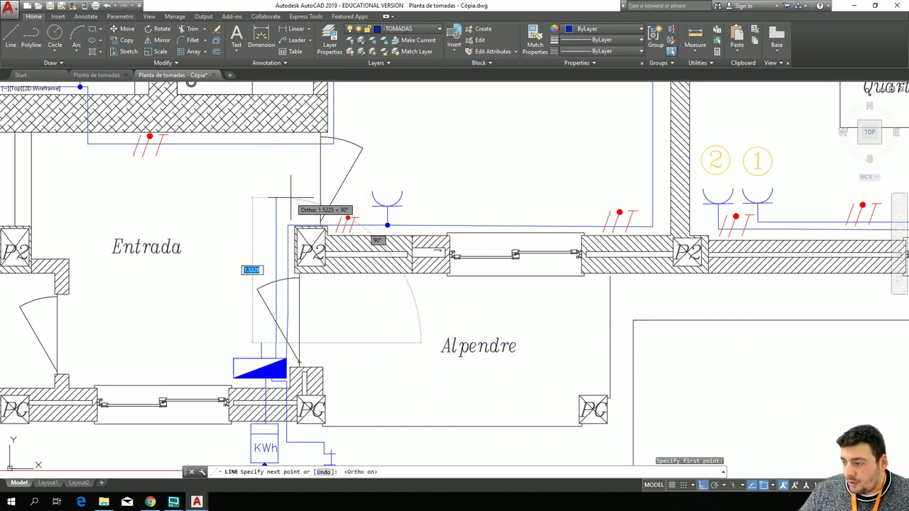
scroll(276, 165, "down", 2)
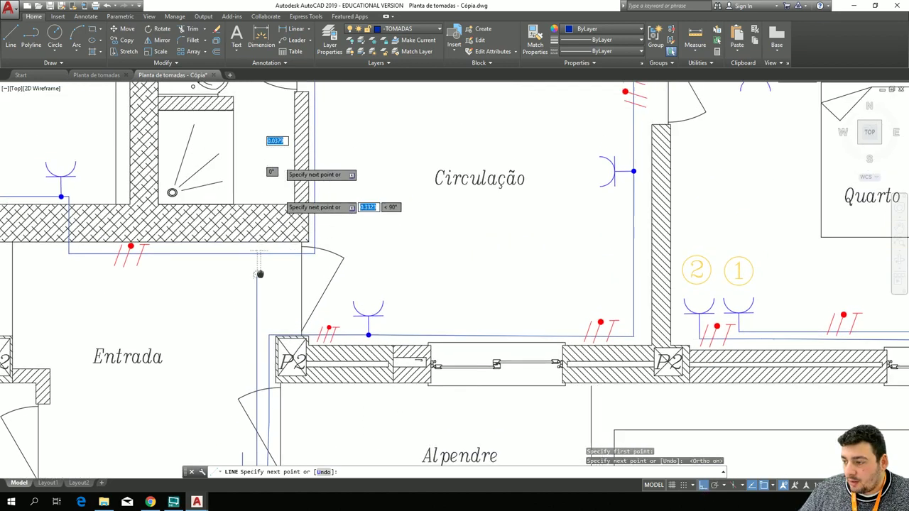
scroll(277, 181, "up", 8)
left_click(228, 172)
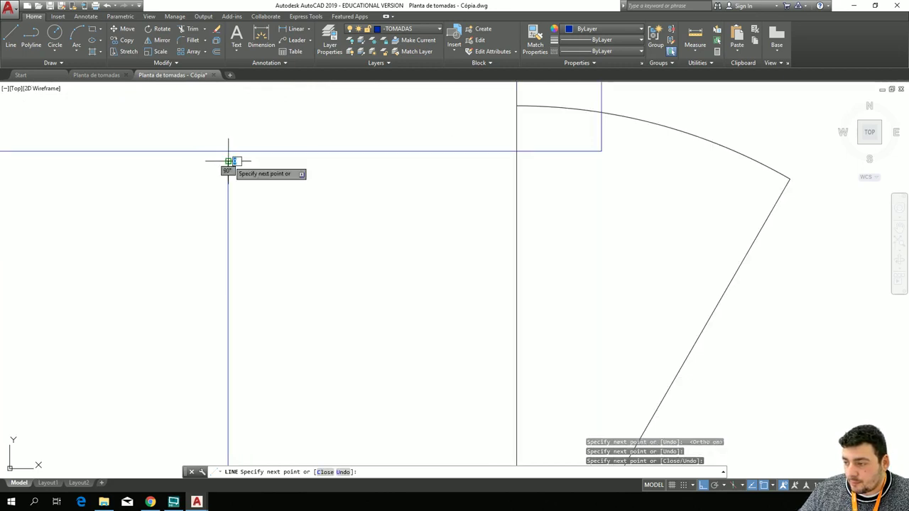
key("Escape")
left_click(8, 46)
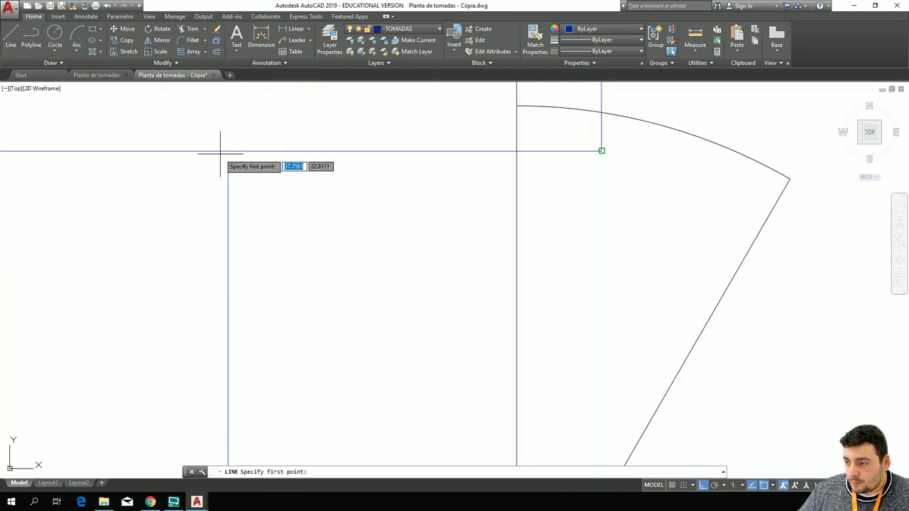
left_click(229, 151)
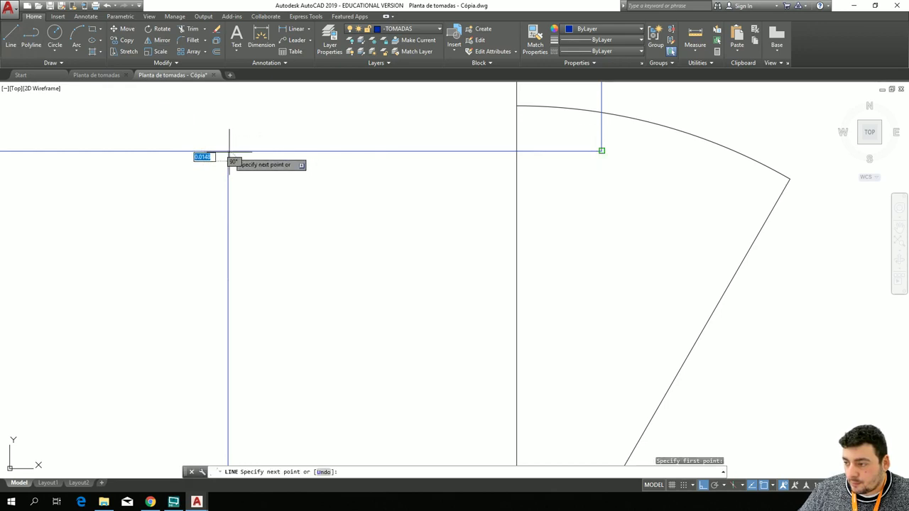
key("Escape")
Turn Ortho off and draw a short line joining the upper end of the vertical Entrada conduit to the horizontal conduit.
left_click(702, 485)
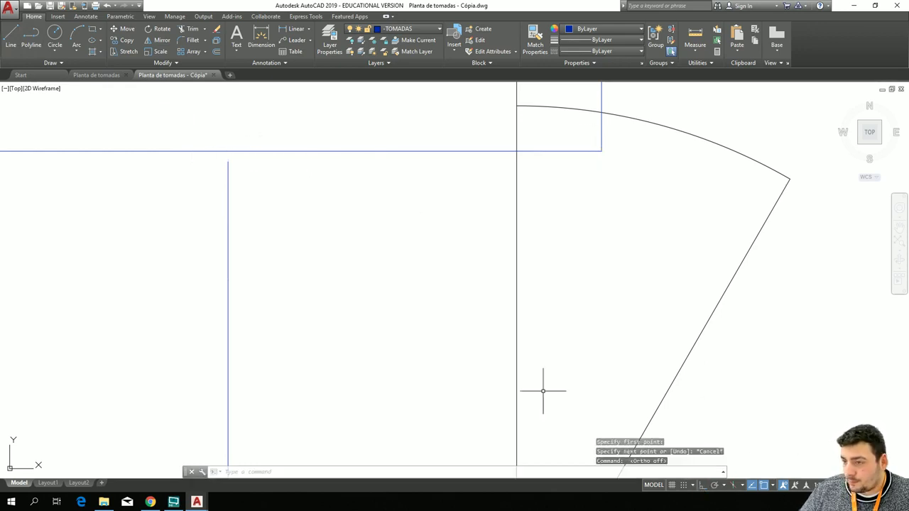
left_click(11, 39)
scroll(165, 193, "up", 2)
middle_click_drag(165, 193, 162, 315)
scroll(199, 309, "up", 1)
scroll(235, 278, "up", 3)
left_click(264, 284)
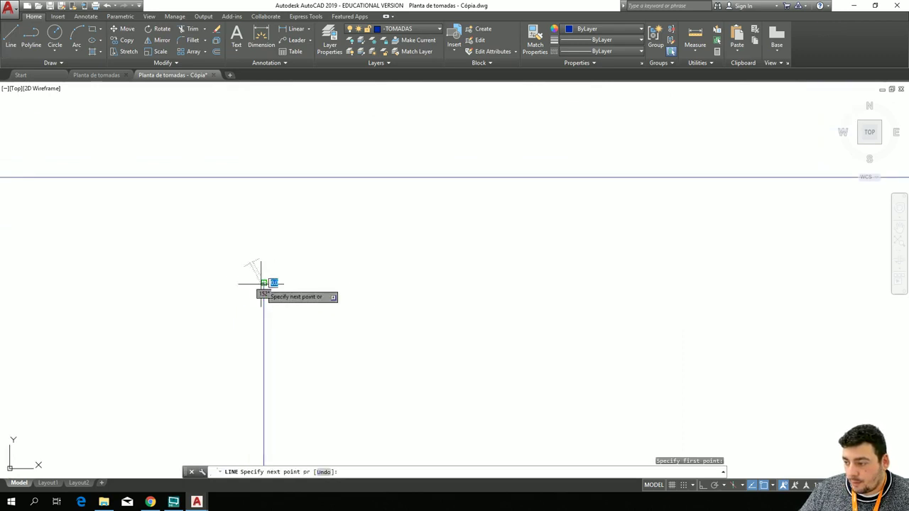
left_click(264, 178)
key("Escape")
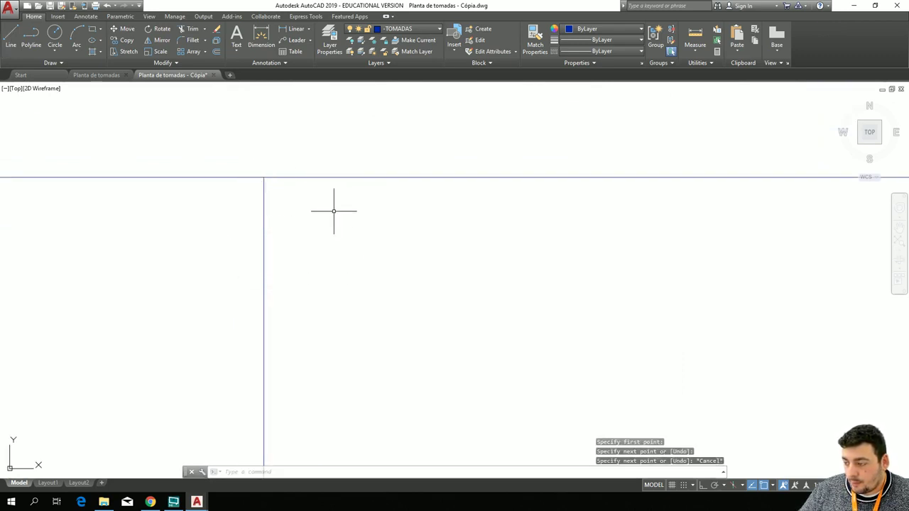
Paste a deep junction box where the vertical conduit from the Quadro Eléctrico meets the horizontal conduit in Entrada.
scroll(331, 289, "down", 3)
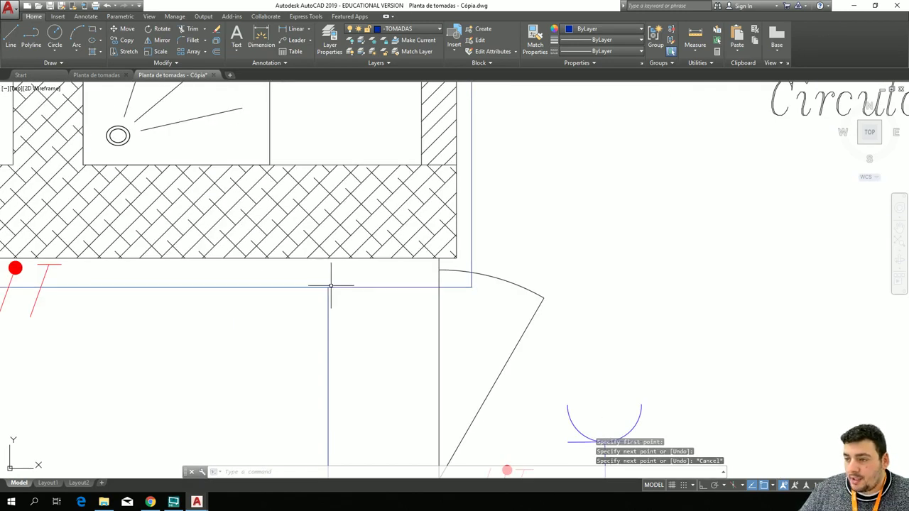
scroll(331, 286, "down", 4)
key("ctrl+v")
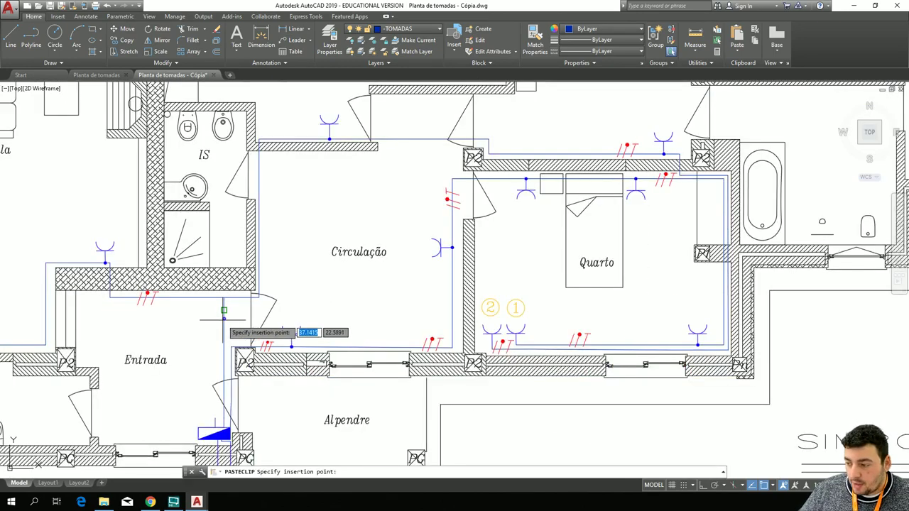
scroll(224, 320, "up", 6)
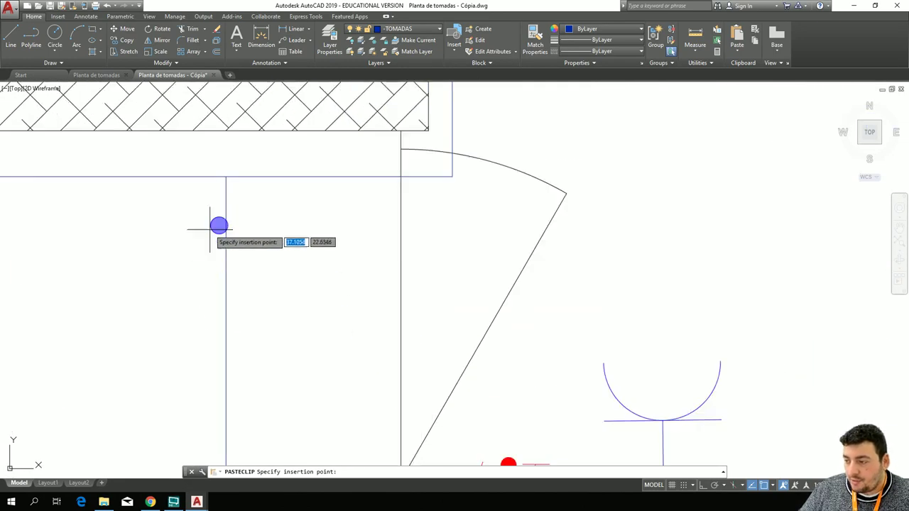
left_click(217, 186)
scroll(104, 280, "down", 3)
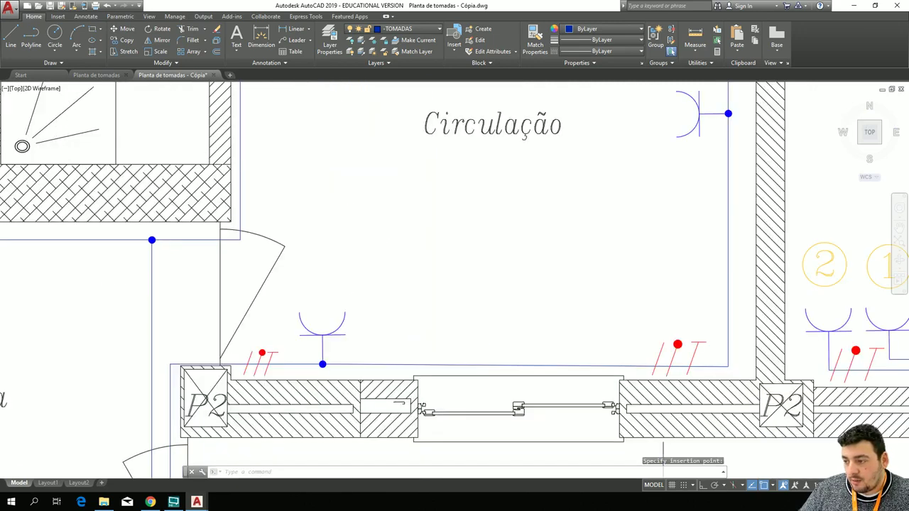
scroll(104, 281, "down", 3)
key("Escape")
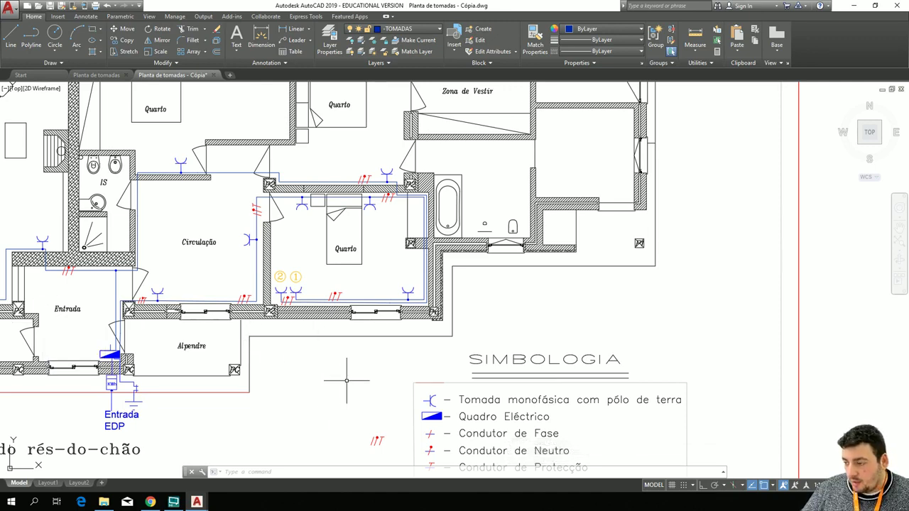
Review the circuit list in the LEGENDA against the sockets and conduits on the ground-floor plan.
scroll(334, 382, "down", 2)
mouse_move(310, 408)
middle_mouse_down()
mouse_move(377, 355)
mouse_move(471, 323)
mouse_move(499, 342)
middle_mouse_up()
scroll(499, 342, "up", 2)
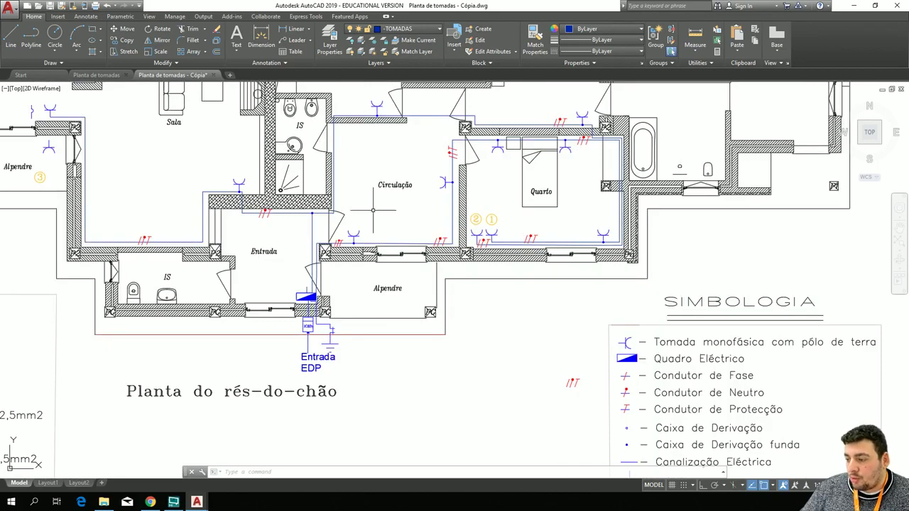
mouse_move(120, 367)
middle_mouse_down()
mouse_move(471, 294)
mouse_move(512, 224)
mouse_move(576, 261)
middle_mouse_up()
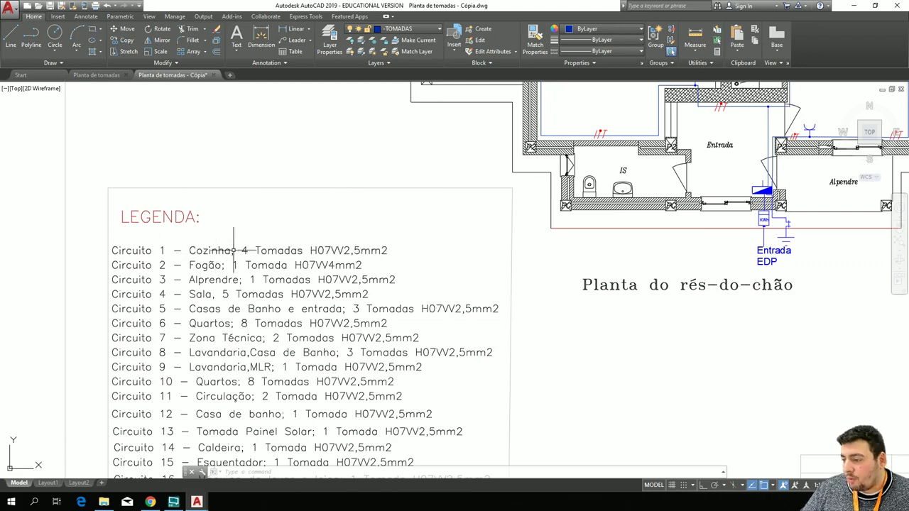
scroll(652, 289, "up", 2)
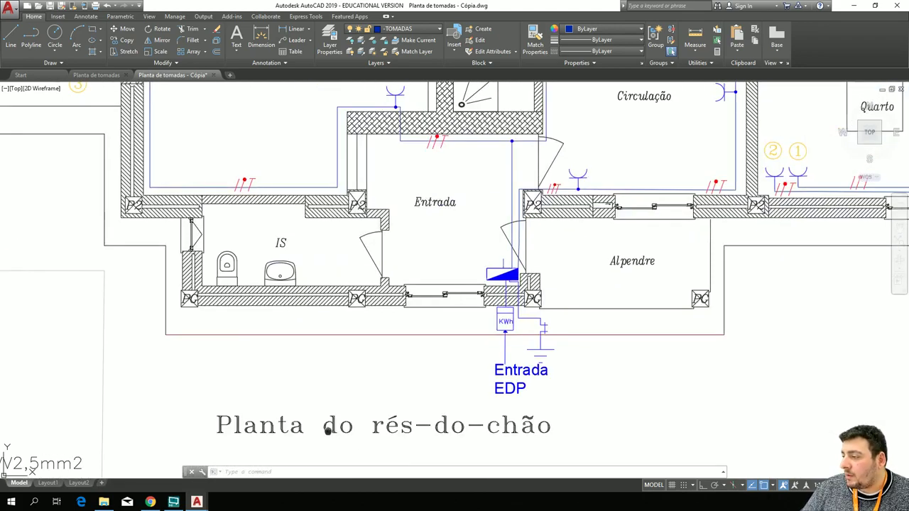
mouse_move(328, 431)
middle_mouse_down()
mouse_move(422, 394)
mouse_move(647, 378)
mouse_move(782, 346)
middle_mouse_up()
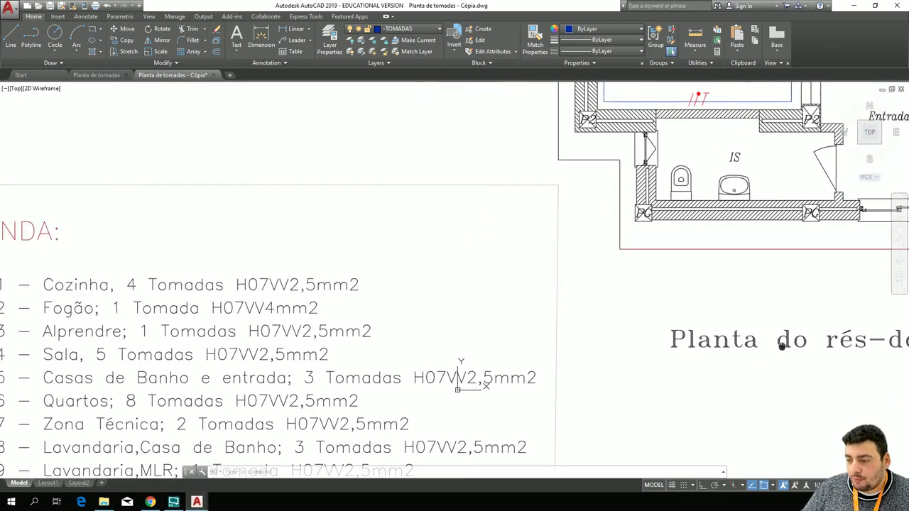
scroll(782, 346, "up", 2)
scroll(182, 327, "down", 4)
mouse_move(183, 296)
middle_mouse_down()
mouse_move(269, 300)
mouse_move(294, 259)
mouse_move(329, 259)
mouse_move(398, 301)
middle_mouse_up()
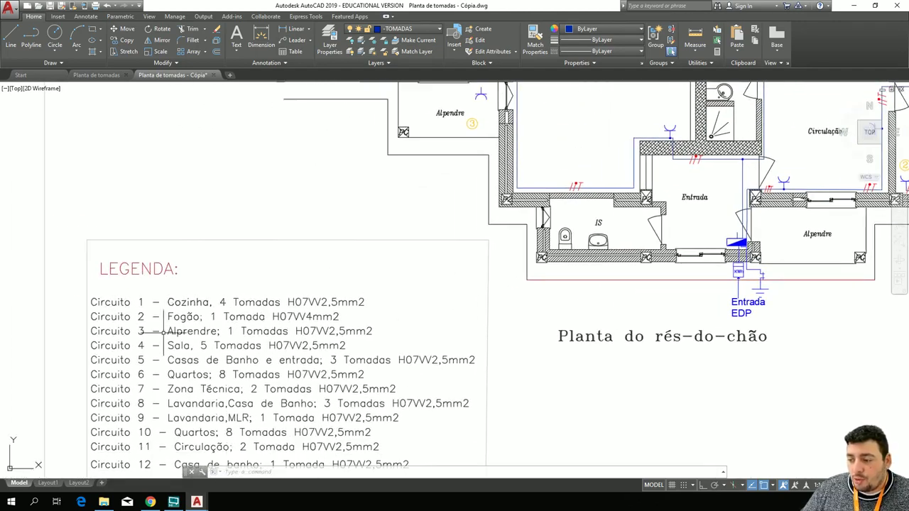
scroll(356, 297, "down", 2)
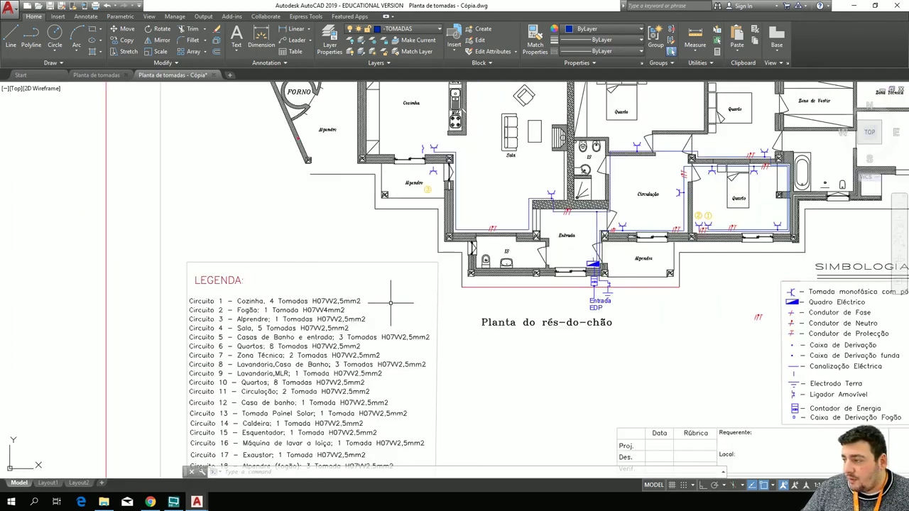
middle_click_drag(364, 310, 61, 353)
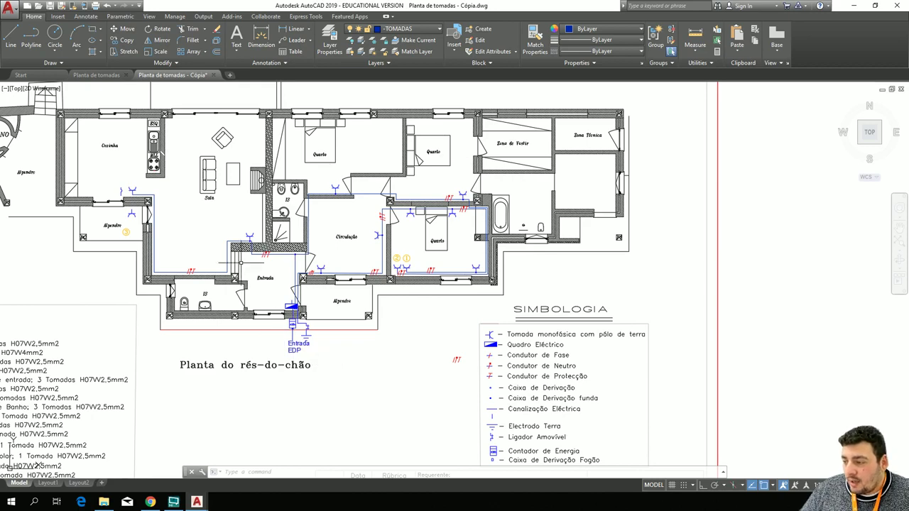
mouse_move(23, 299)
middle_mouse_down()
mouse_move(147, 277)
mouse_move(274, 273)
middle_mouse_up()
scroll(272, 333, "up", 4)
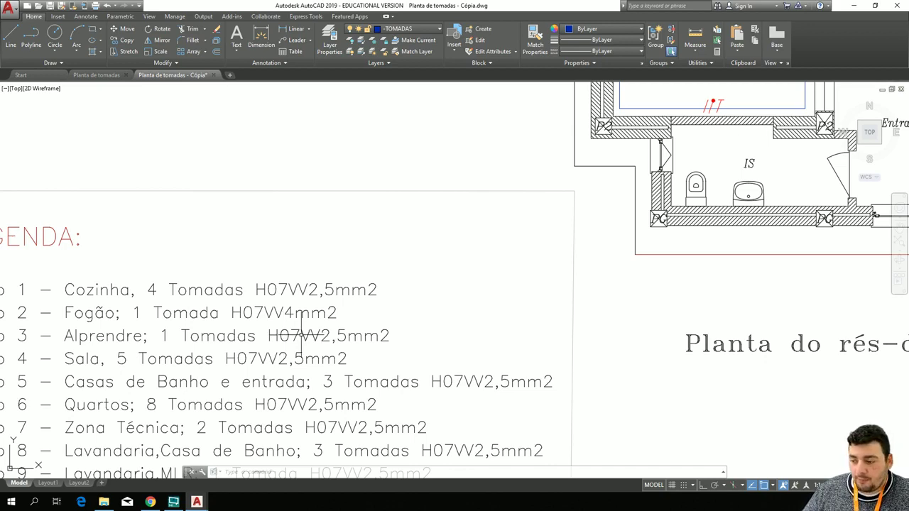
scroll(301, 334, "down", 2)
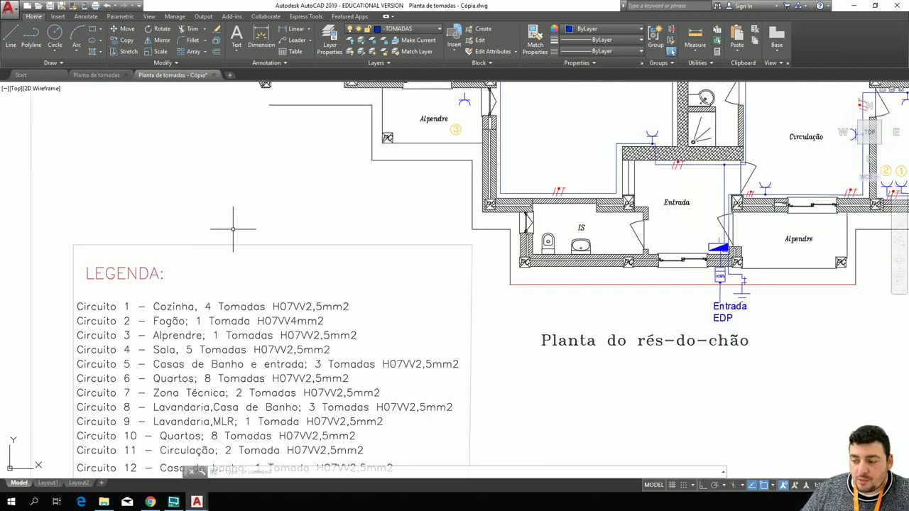
scroll(230, 229, "down", 2)
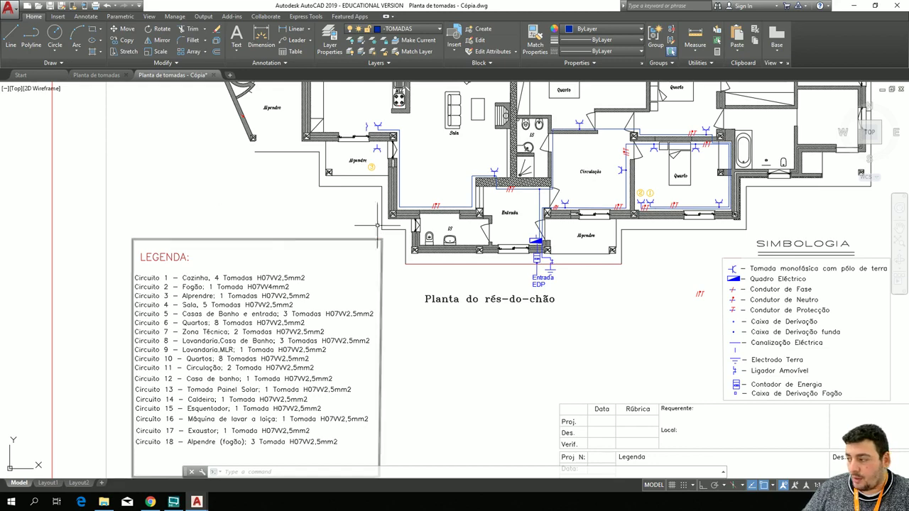
Copy the conductor marks from the conduit at the lower edge of Sala and paste them beside the vertical conduit in Entrada.
middle_click_drag(597, 182, 405, 197)
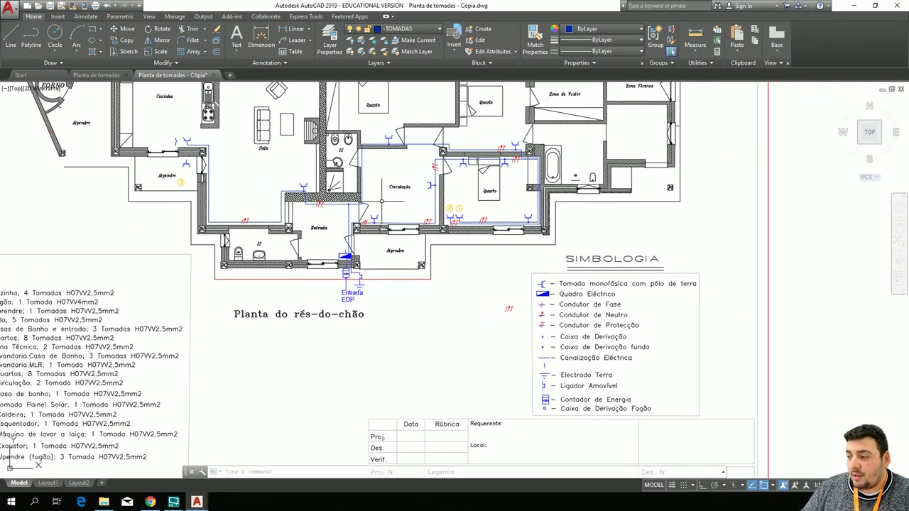
scroll(370, 206, "up", 4)
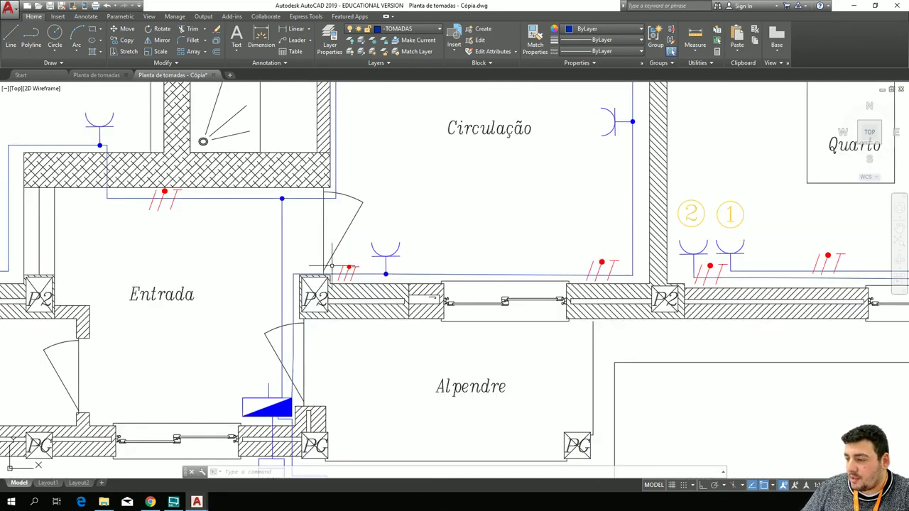
mouse_move(174, 250)
middle_mouse_down()
mouse_move(290, 207)
mouse_move(390, 282)
mouse_move(427, 276)
middle_mouse_up()
left_click(173, 297)
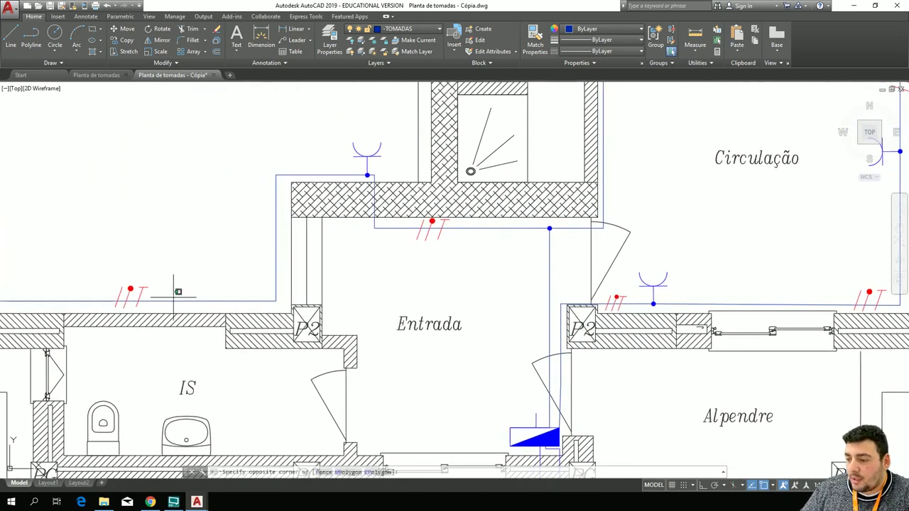
left_click(111, 272)
key("ctrl+c")
key("ctrl+v")
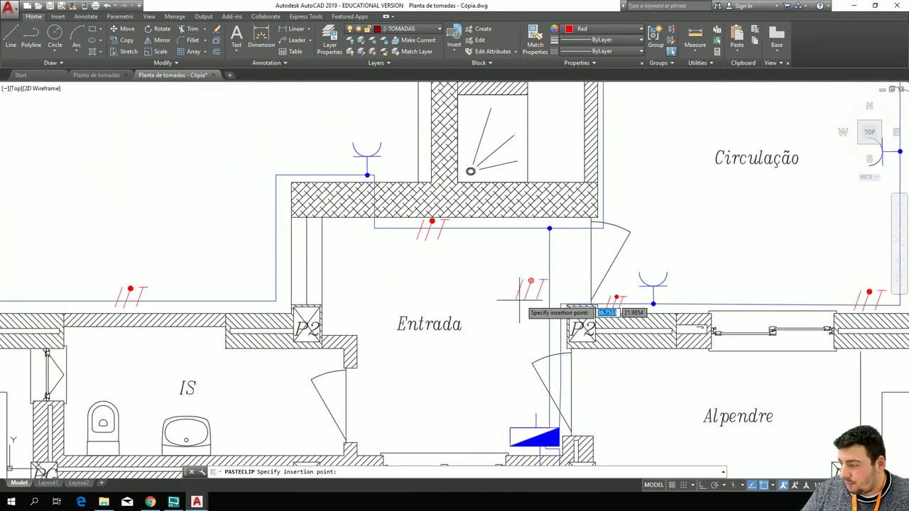
left_click(525, 318)
Rotate the pasted conductor marks in Entrada about a quarter turn counterclockwise to suit the vertical conduit.
left_click(547, 308)
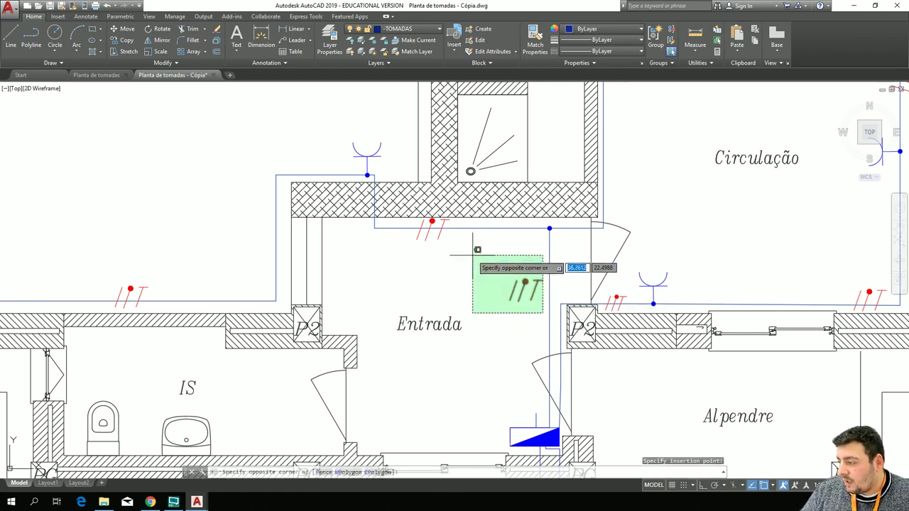
left_click(434, 241)
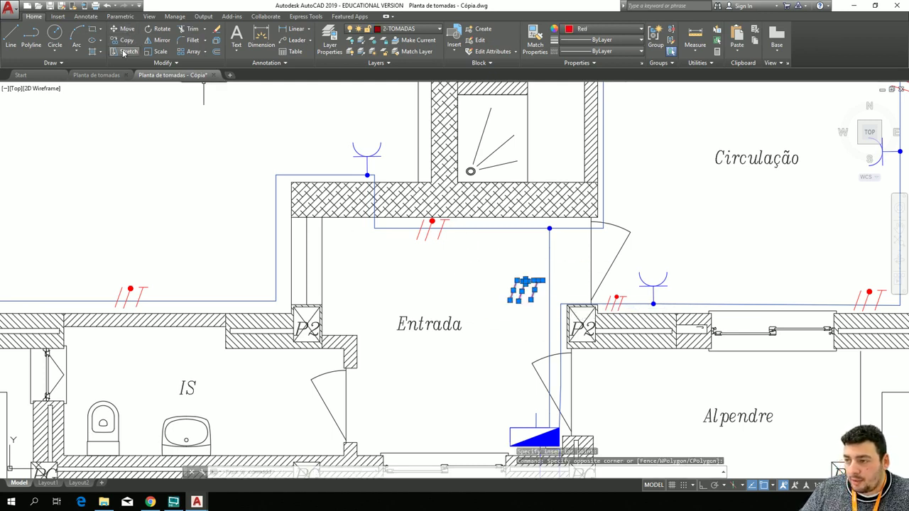
left_click(158, 29)
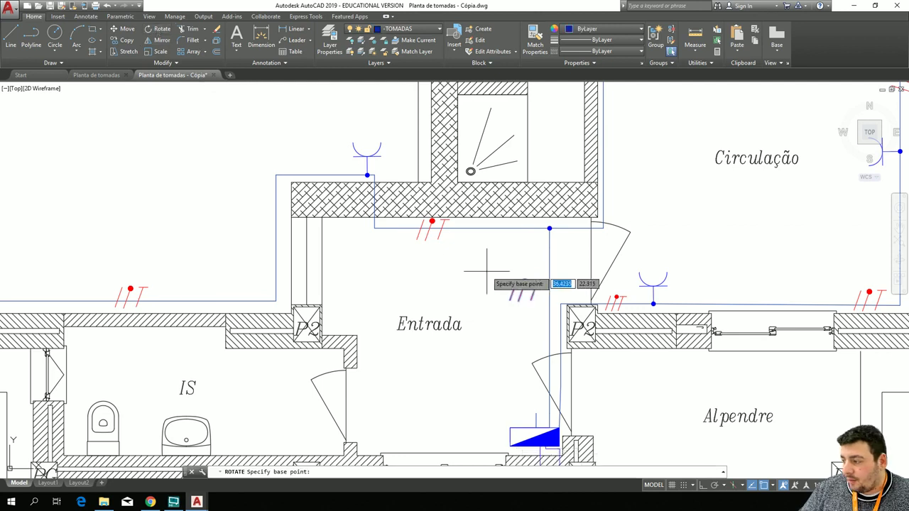
left_click(512, 287)
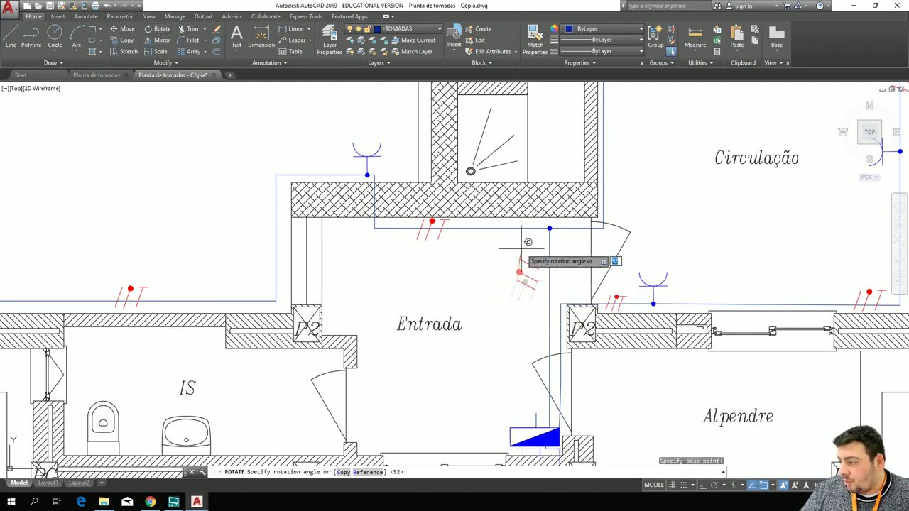
left_click(515, 247)
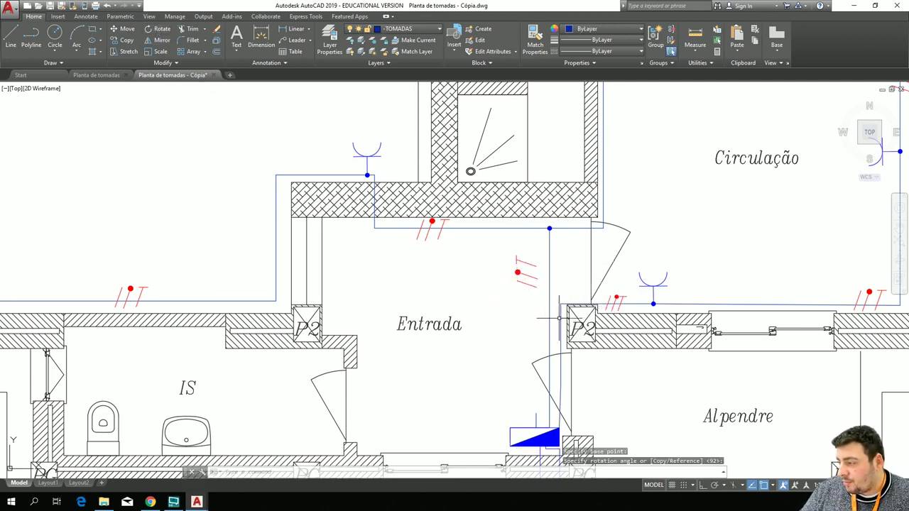
Move the rotated conductor marks onto the vertical conduit between the Quadro Eléctrico and the junction box in Entrada.
left_click(538, 306)
left_click(507, 248)
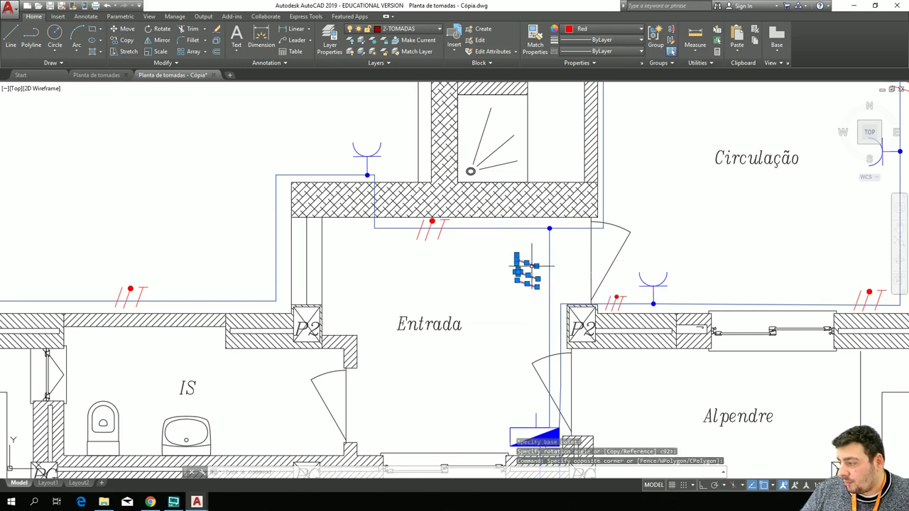
left_click_drag(531, 266, 557, 272)
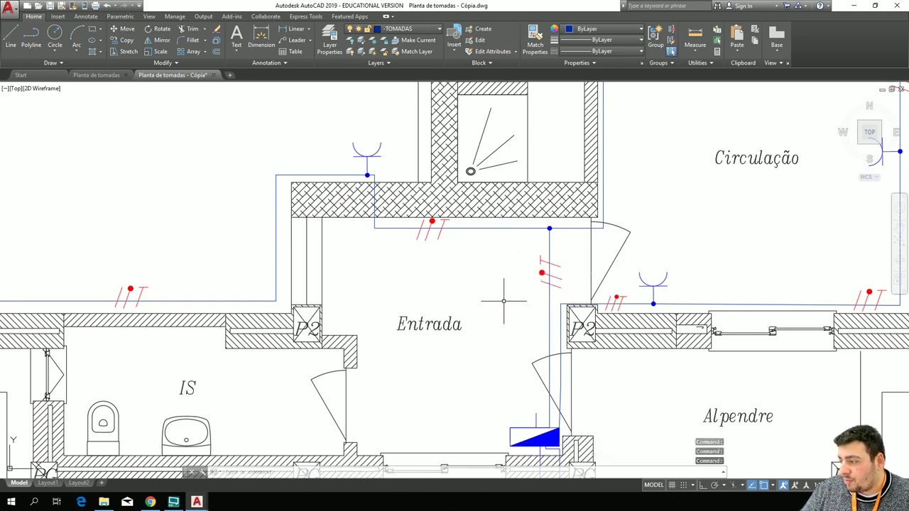
Examine the conductor marks on the Sala and Entrada conduits up close and in the context of the whole floor.
scroll(315, 313, "down", 2)
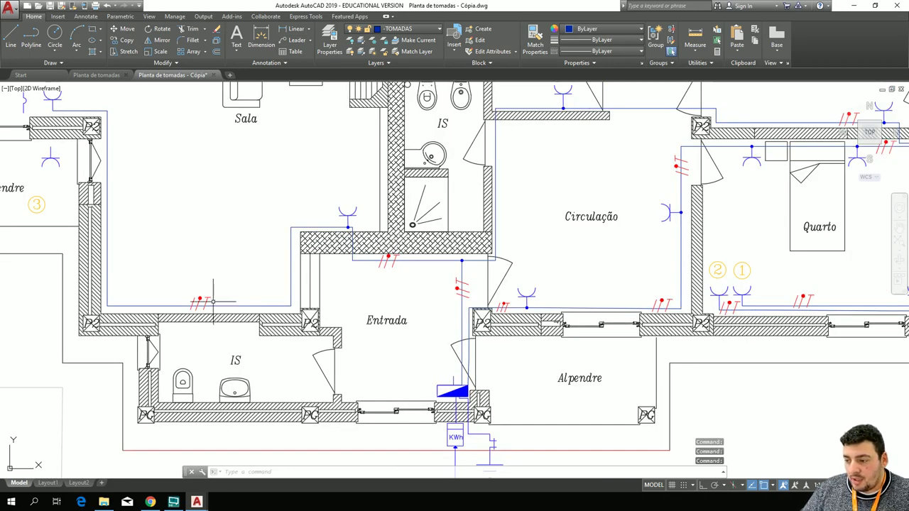
scroll(198, 304, "up", 5)
scroll(199, 303, "up", 2)
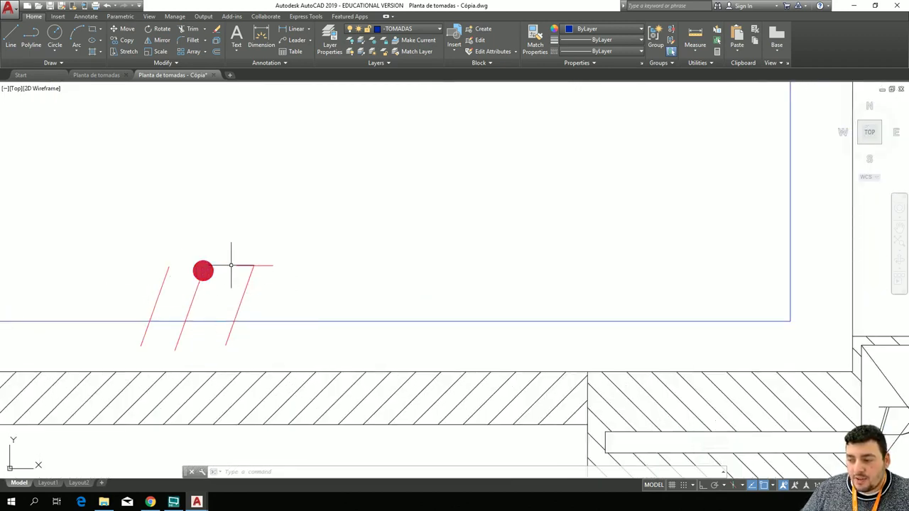
scroll(277, 315, "down", 5)
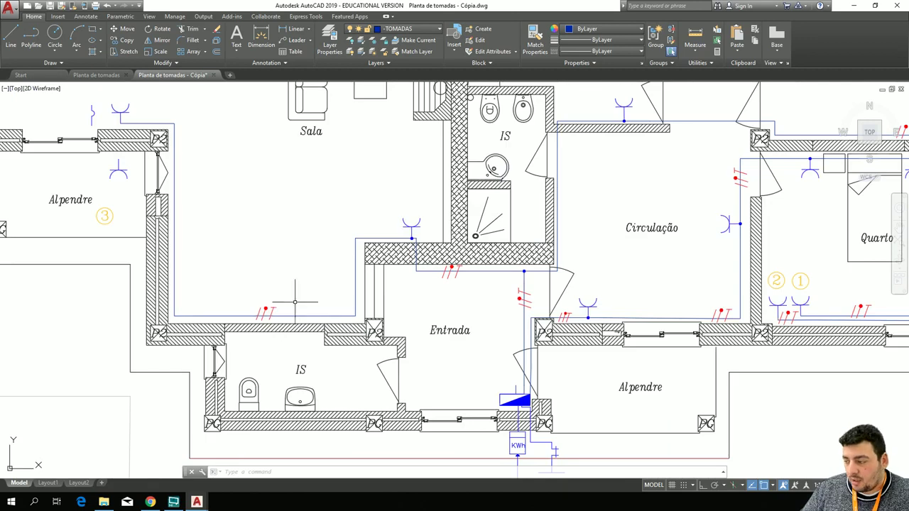
scroll(296, 281, "down", 2)
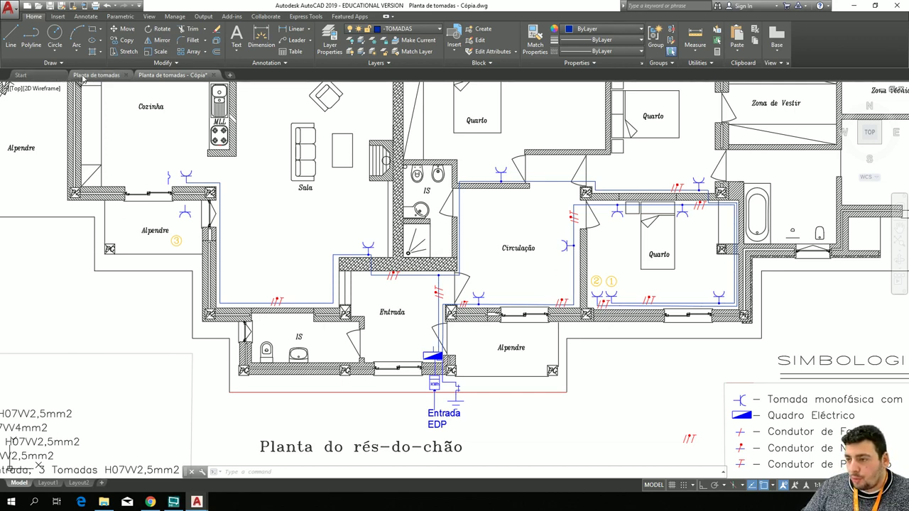
Switch to the Planta de tomadas drawing and examine how the circuits branch to the bedrooms, IS, Lavandaria and Zona Técnica.
left_click(83, 75)
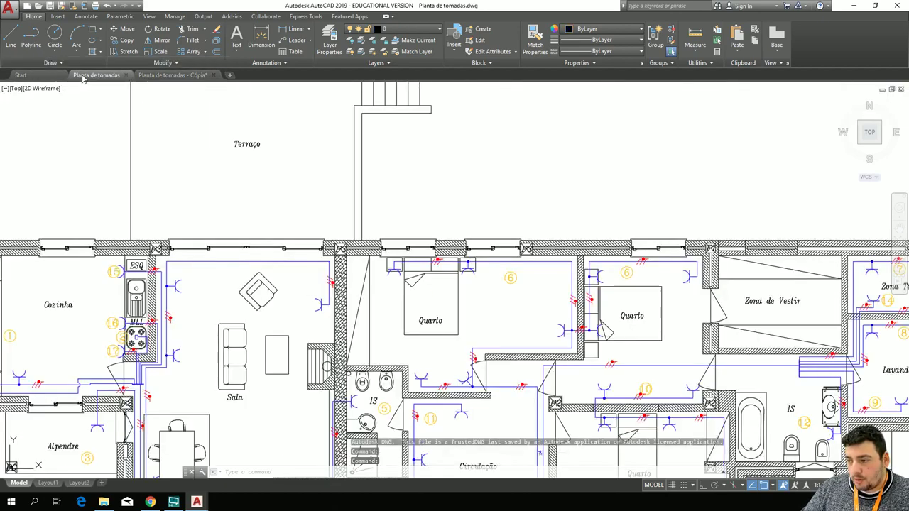
scroll(273, 149, "down", 2)
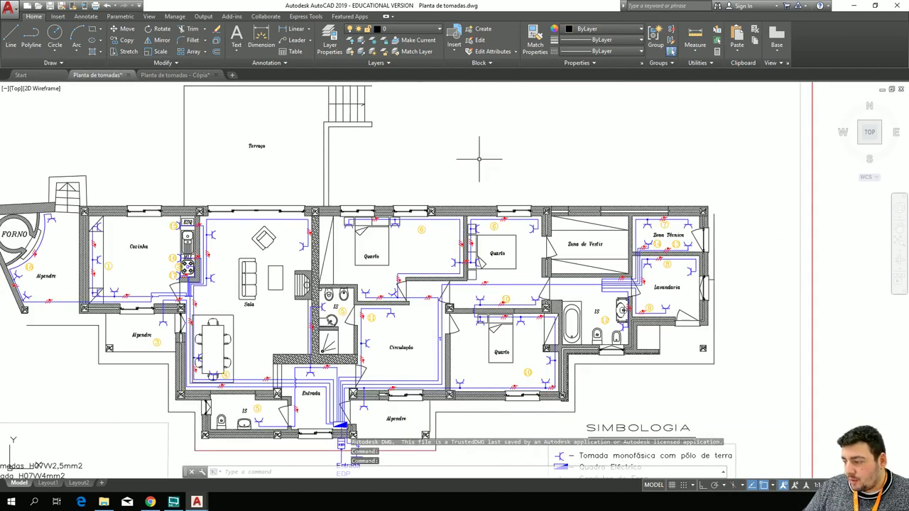
middle_click_drag(479, 159, 217, 122)
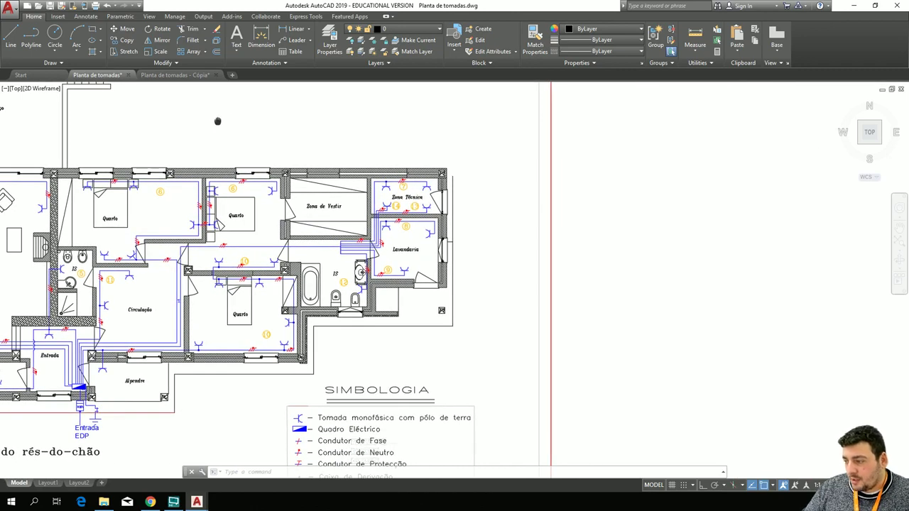
scroll(315, 228, "up", 4)
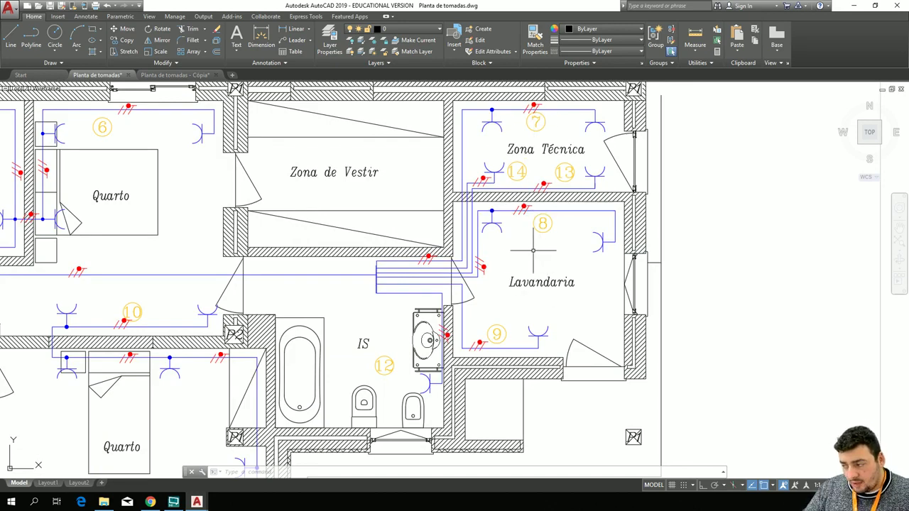
middle_click_drag(525, 251, 551, 238)
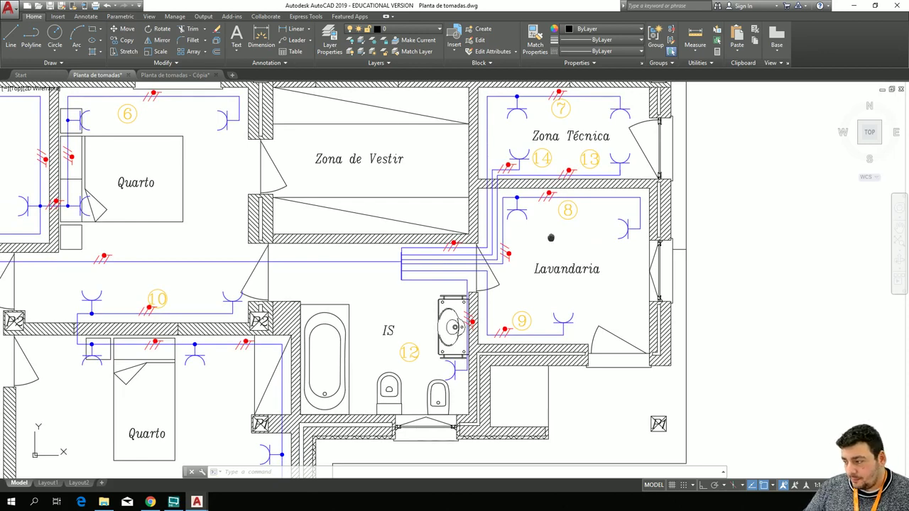
middle_click_drag(551, 238, 583, 229)
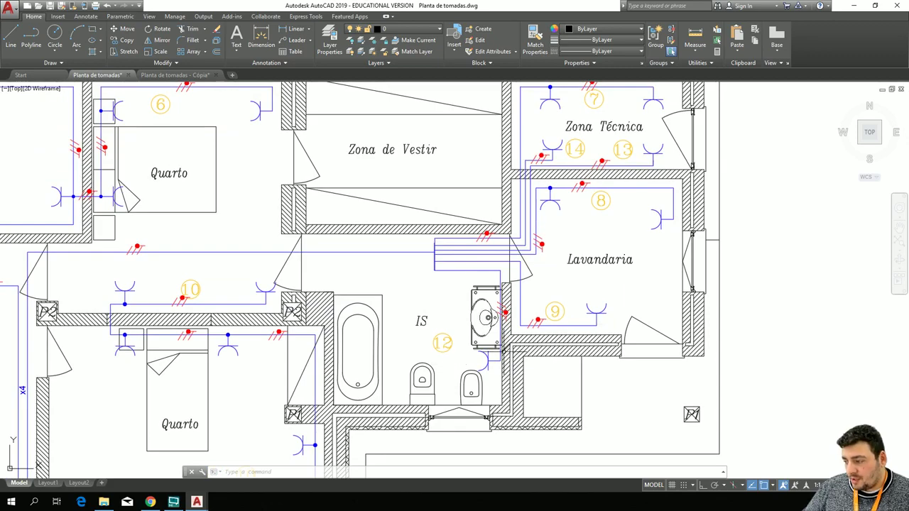
middle_click_drag(394, 283, 436, 243)
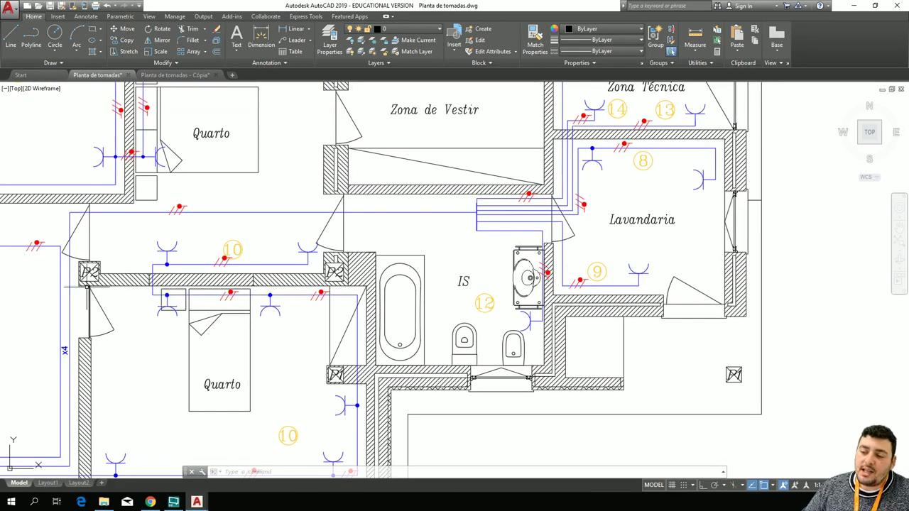
scroll(97, 260, "up", 2)
middle_click_drag(199, 221, 108, 235)
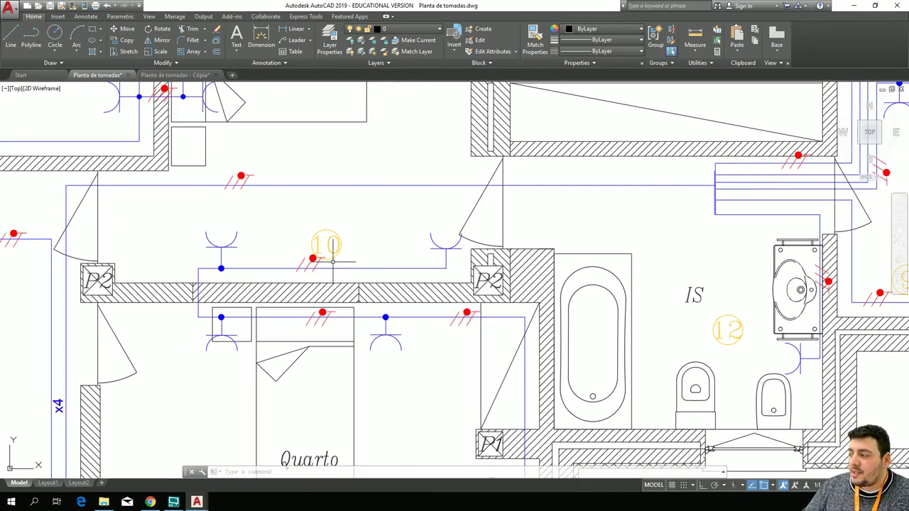
scroll(334, 263, "down", 2)
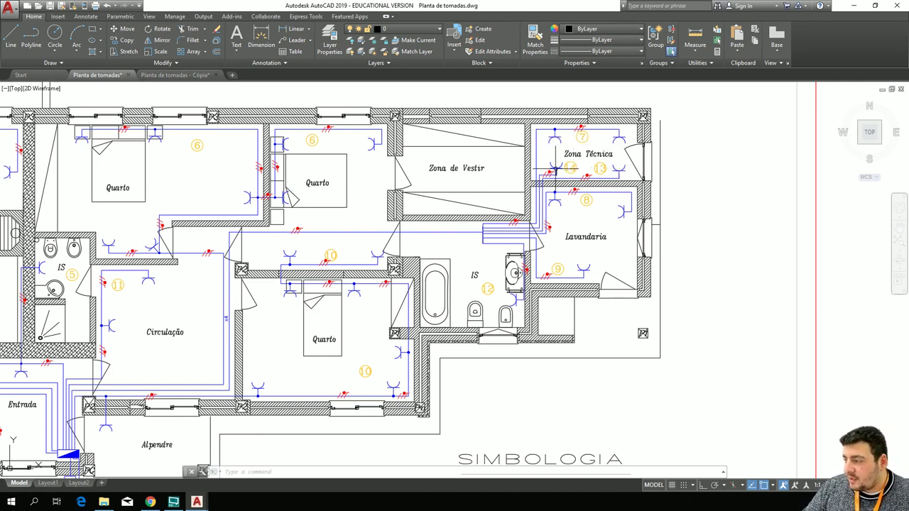
scroll(561, 171, "up", 4)
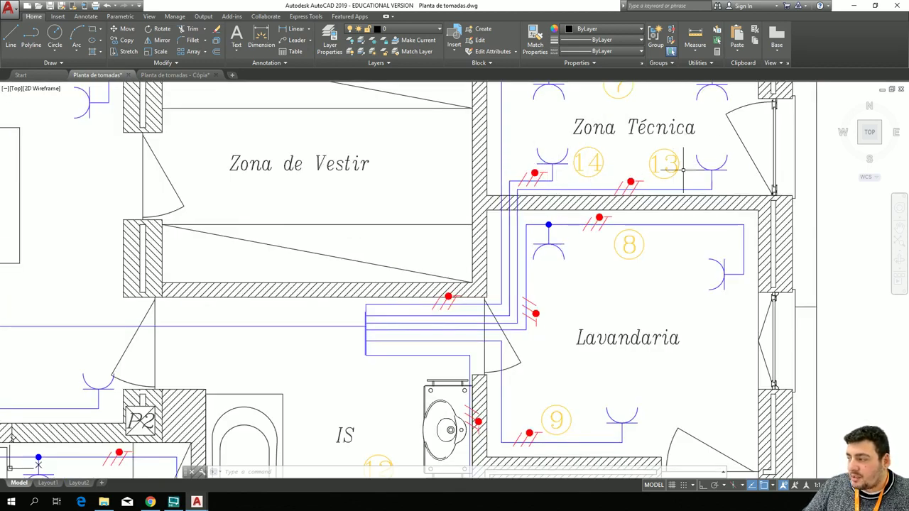
scroll(455, 266, "down", 2)
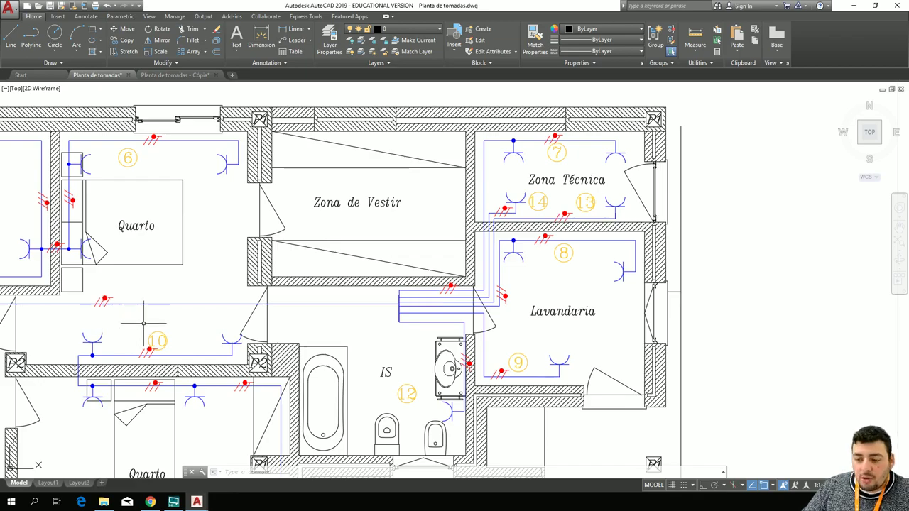
Trace the conduit marked x4 between the Quadro Eléctrico and the branching point near IS, selecting its vertical line in Circulação.
middle_click_drag(143, 323, 547, 65)
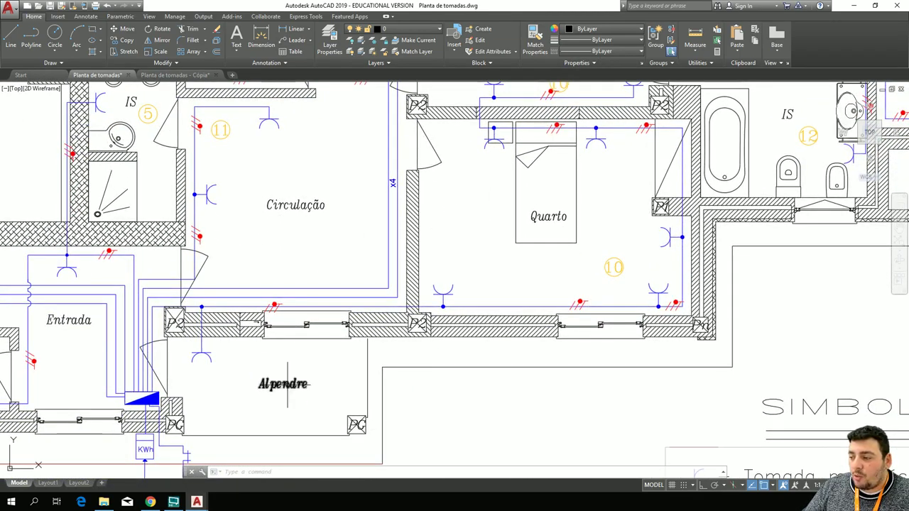
middle_click_drag(287, 383, 333, 394)
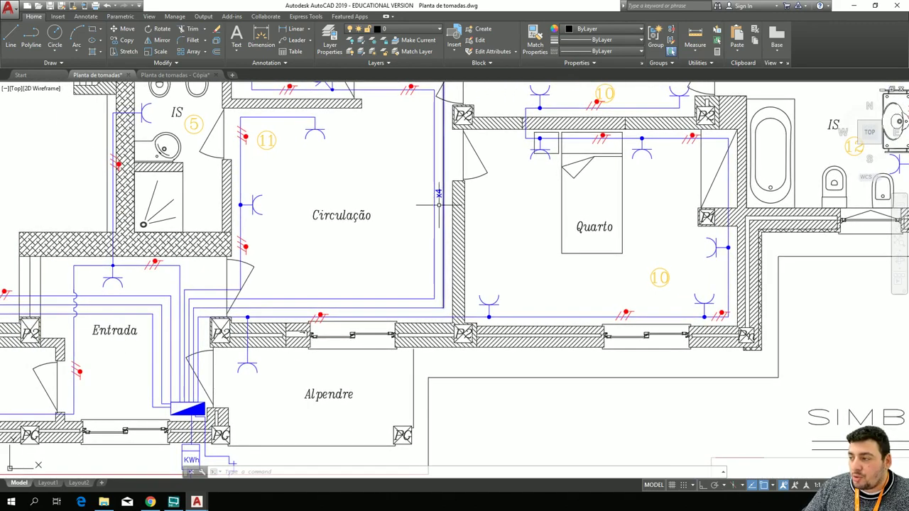
middle_click_drag(438, 205, 150, 379)
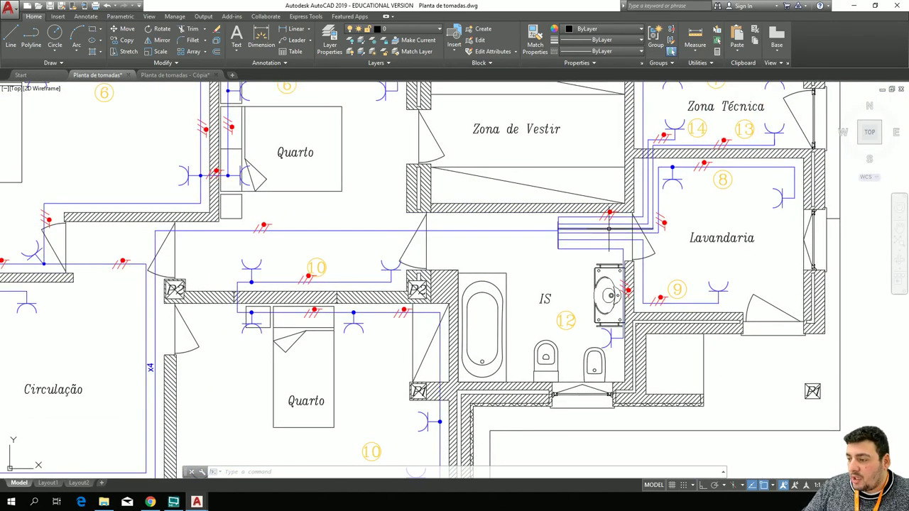
middle_click_drag(288, 254, 489, 130)
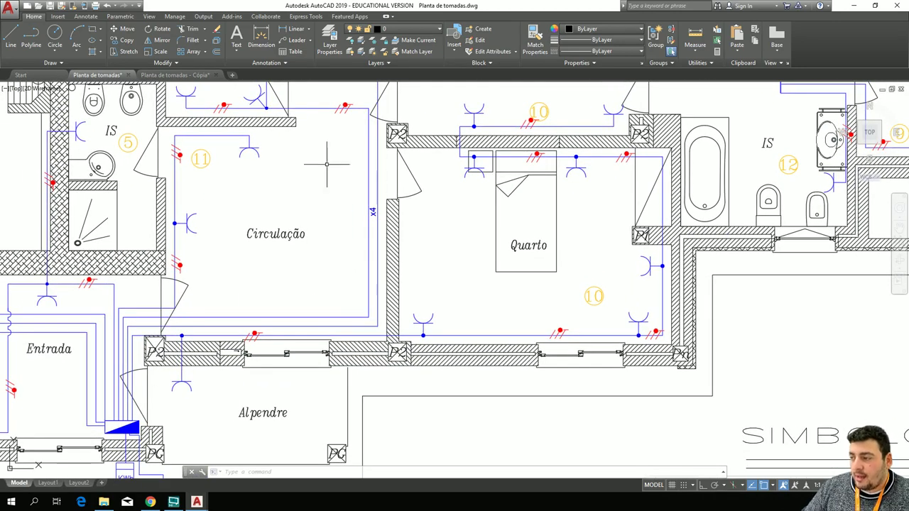
middle_click_drag(318, 161, 14, 368)
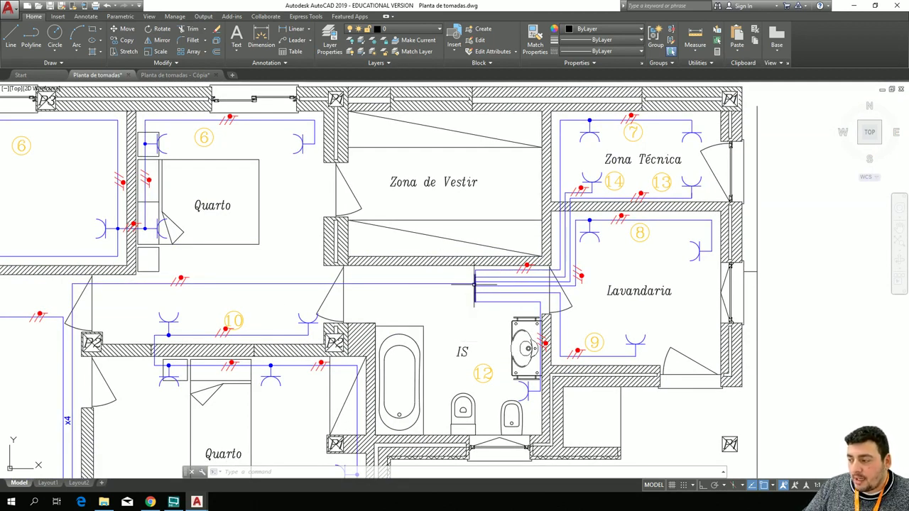
middle_click_drag(401, 303, 559, 227)
scroll(205, 399, "up", 2)
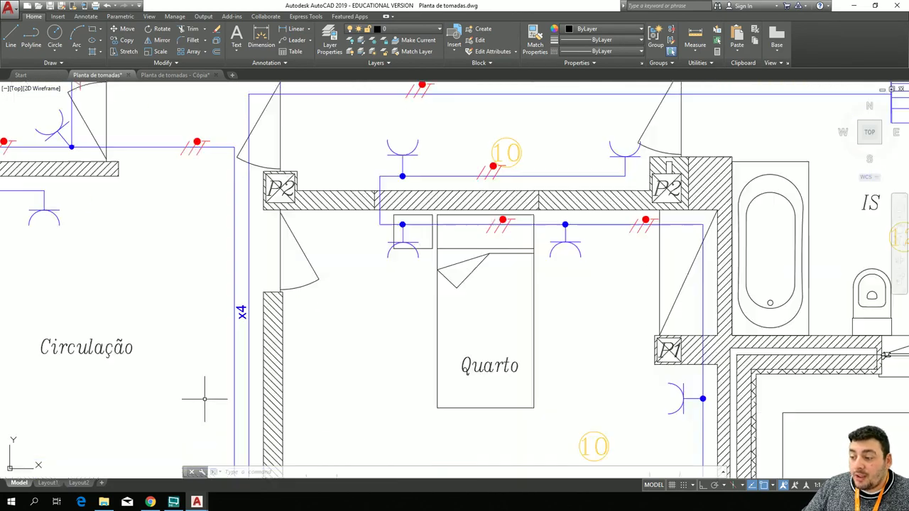
scroll(204, 400, "up", 4)
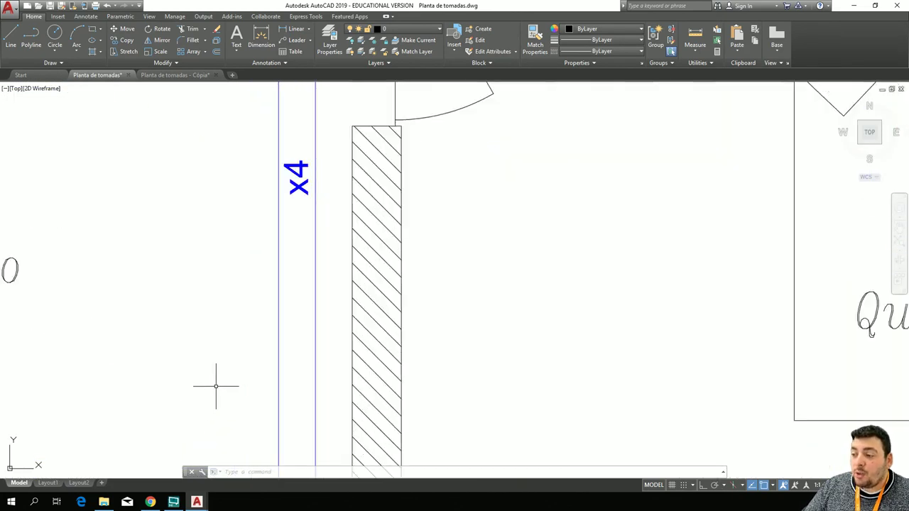
left_click(317, 203)
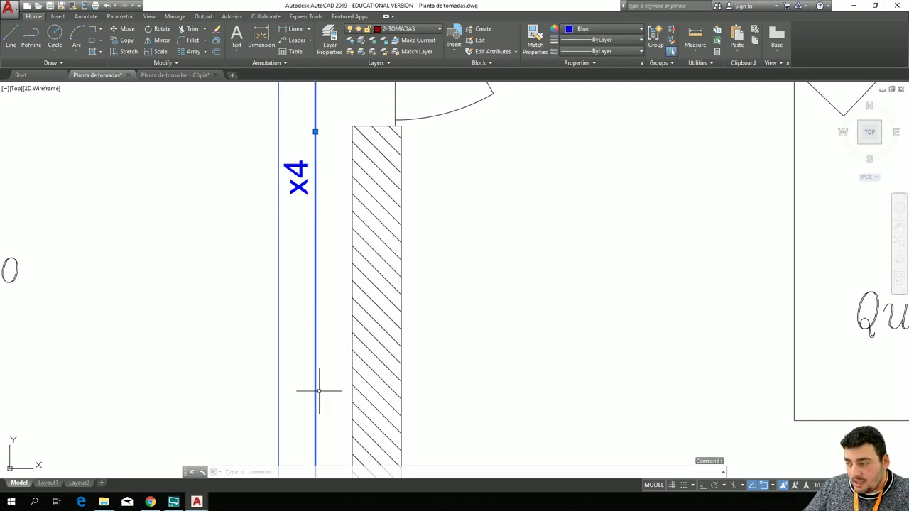
scroll(340, 228, "down", 3)
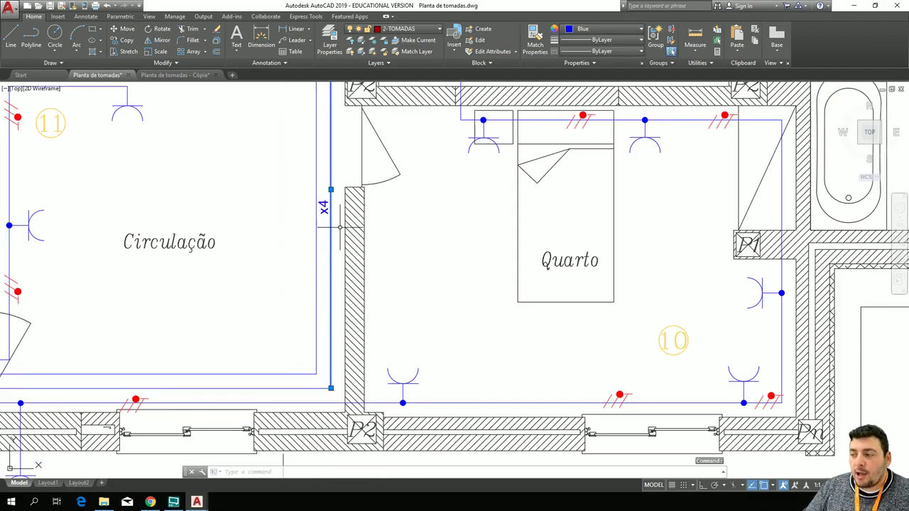
Follow the x4 conduit from Circulação to its branching point near IS and examine how it splits toward Lavandaria and Zona Técnica.
scroll(340, 227, "down", 3)
scroll(417, 229, "down", 2)
middle_click_drag(448, 227, 304, 316)
scroll(336, 209, "up", 4)
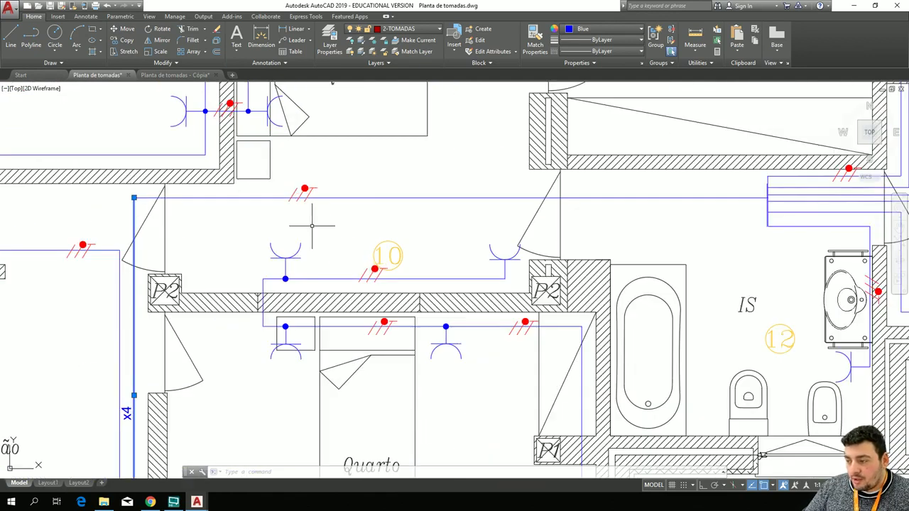
scroll(303, 274, "up", 4)
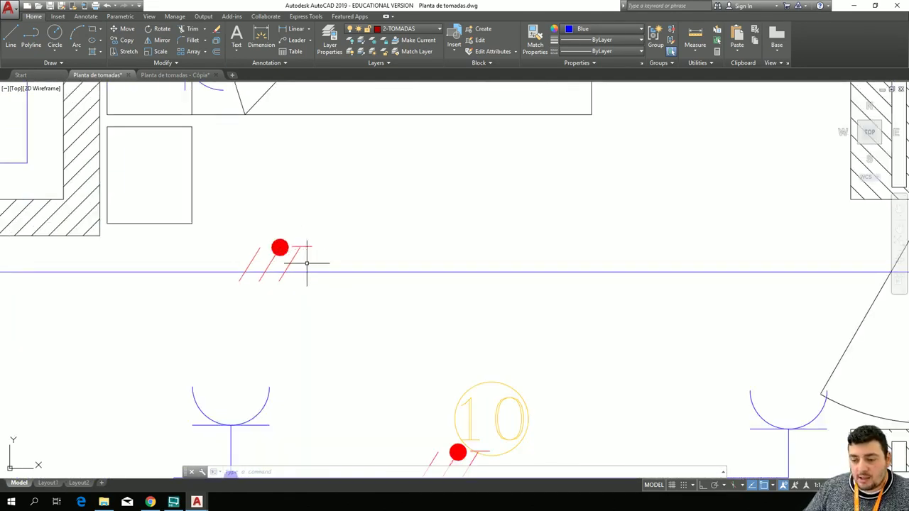
scroll(307, 264, "down", 5)
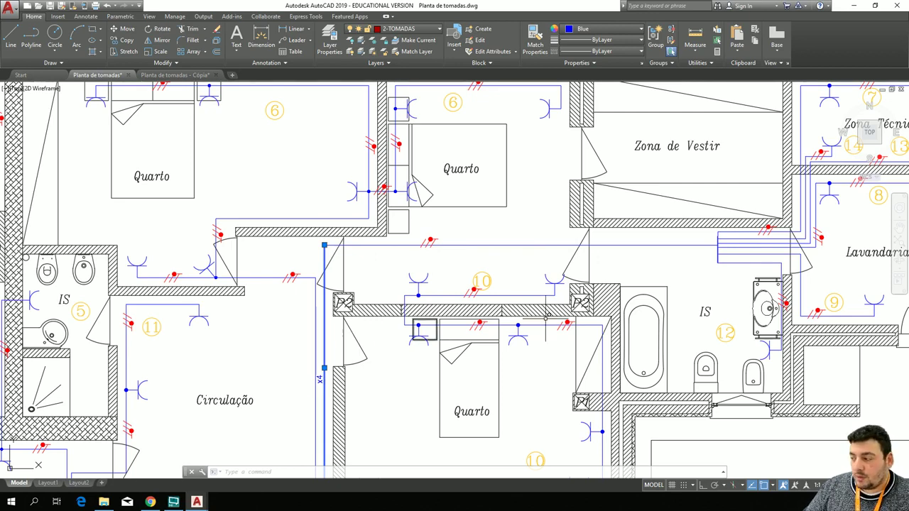
middle_click_drag(678, 262, 257, 284)
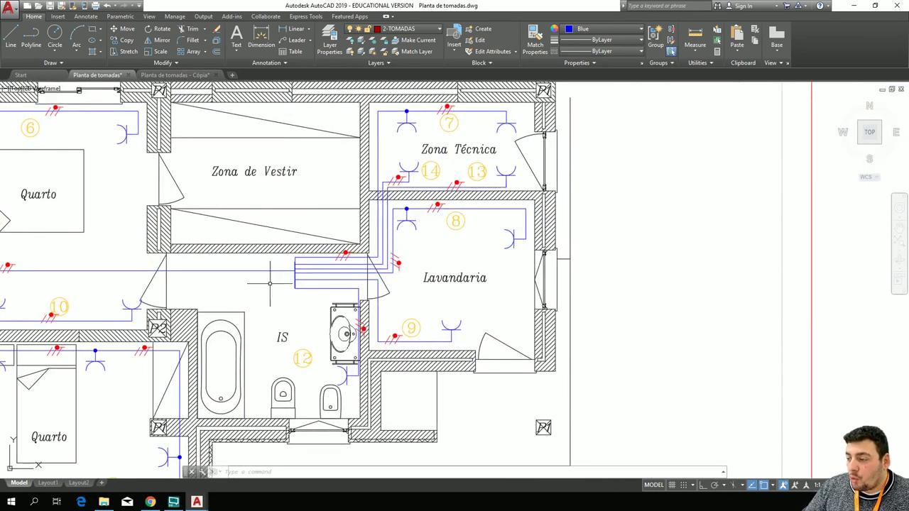
scroll(299, 272, "up", 6)
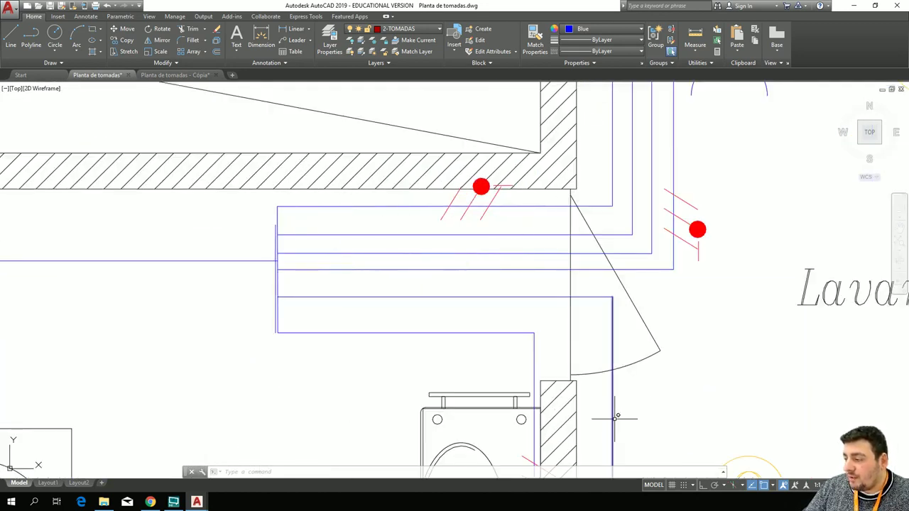
scroll(412, 381, "down", 2)
scroll(411, 381, "down", 3)
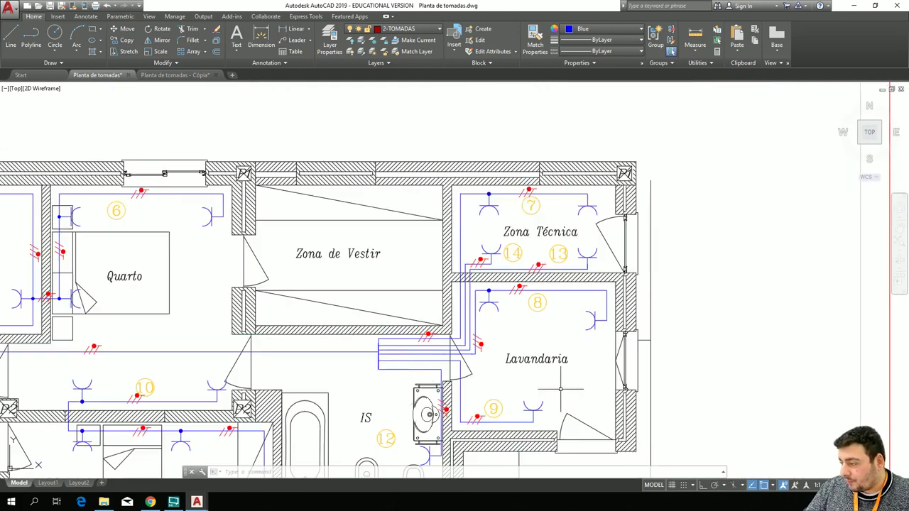
Examine the branches of circuit 12 to the IS socket and circuits 8 and 9 to Lavandaria, relative to the adjoining rooms.
mouse_move(570, 392)
middle_mouse_down()
mouse_move(539, 337)
mouse_move(519, 350)
mouse_move(589, 320)
mouse_move(597, 270)
mouse_move(630, 218)
middle_mouse_up()
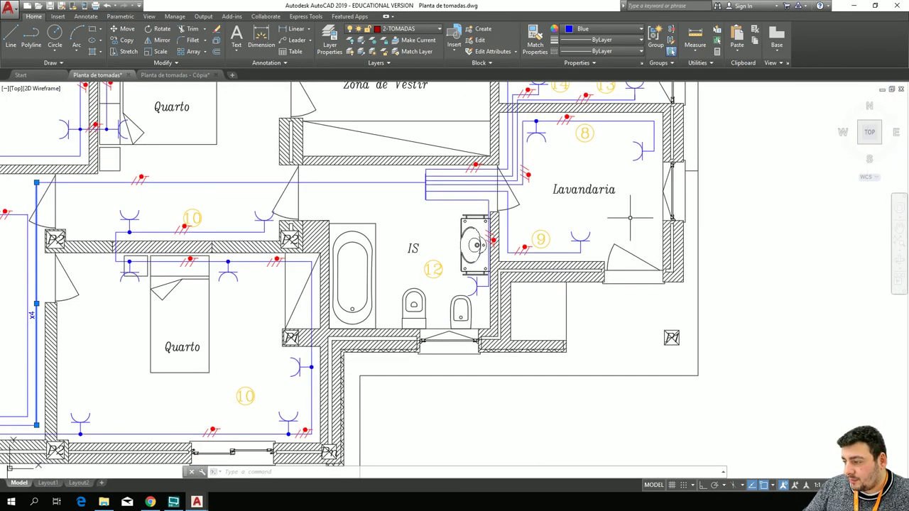
middle_click_drag(430, 237, 490, 220)
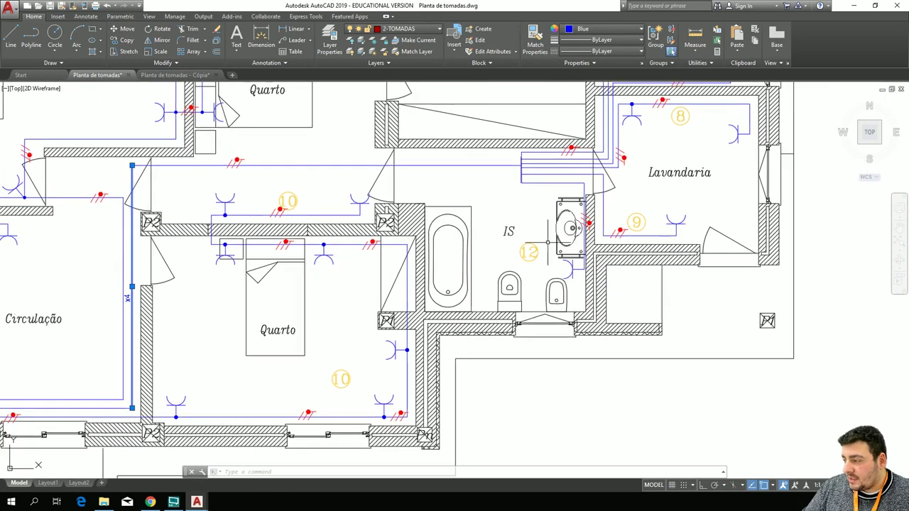
scroll(564, 263, "up", 2)
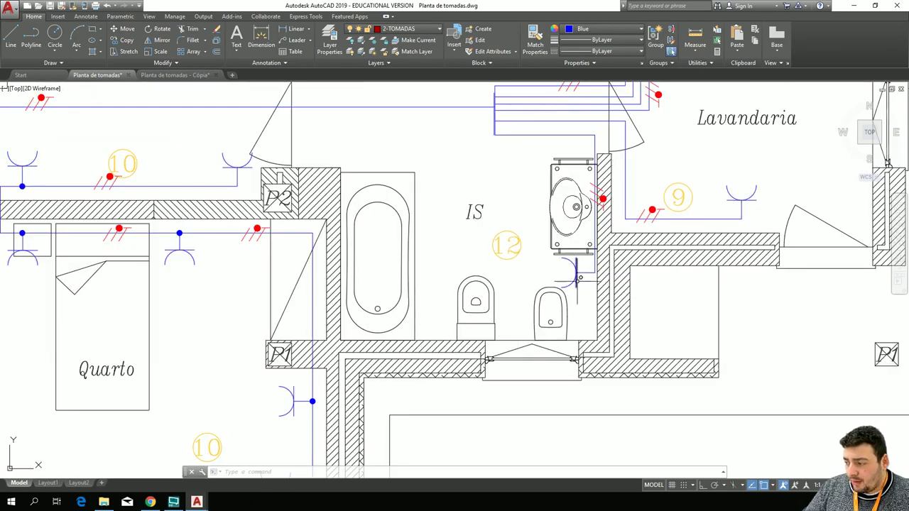
mouse_move(436, 240)
middle_mouse_down()
mouse_move(429, 274)
mouse_move(378, 307)
middle_mouse_up()
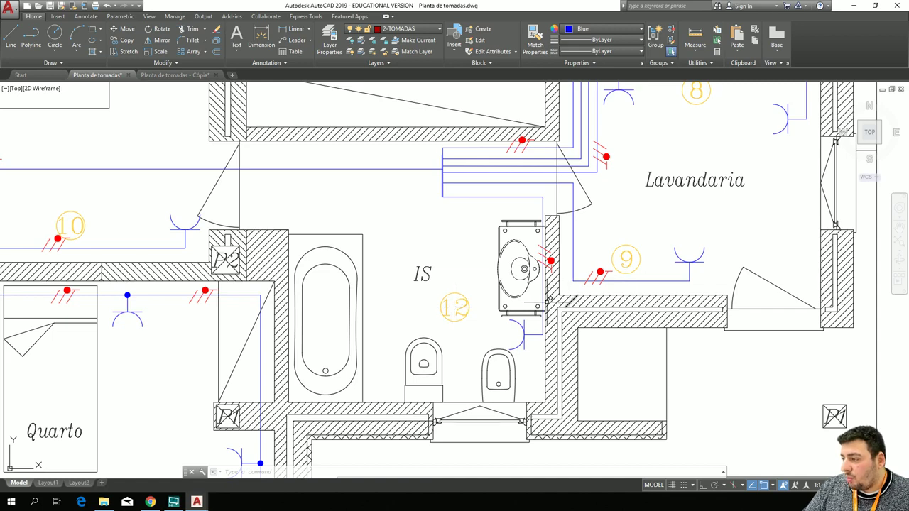
scroll(615, 274, "down", 4)
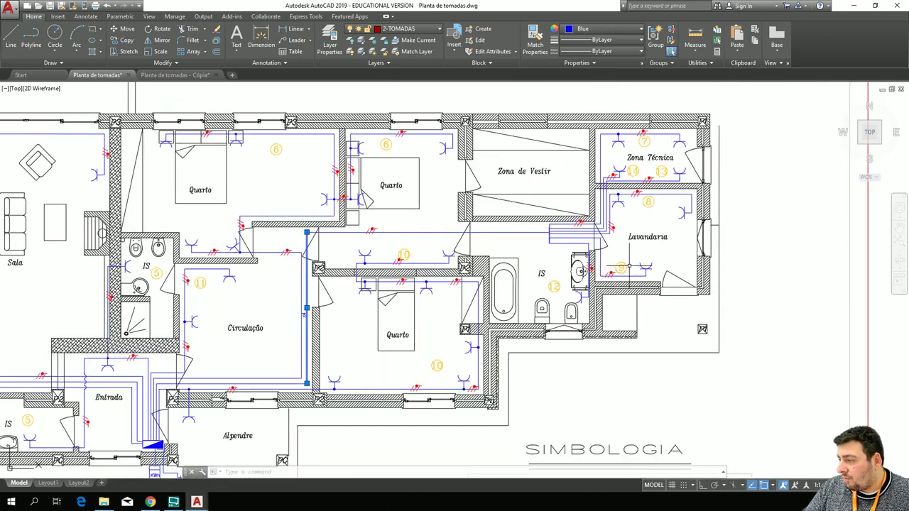
scroll(632, 268, "up", 2)
mouse_move(490, 253)
middle_mouse_down()
mouse_move(510, 264)
mouse_move(492, 247)
middle_mouse_up()
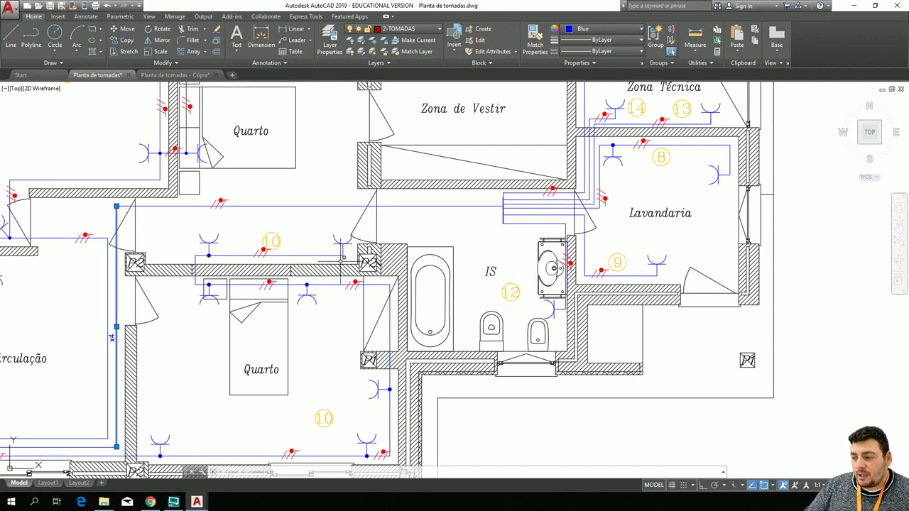
middle_click_drag(290, 229, 323, 214)
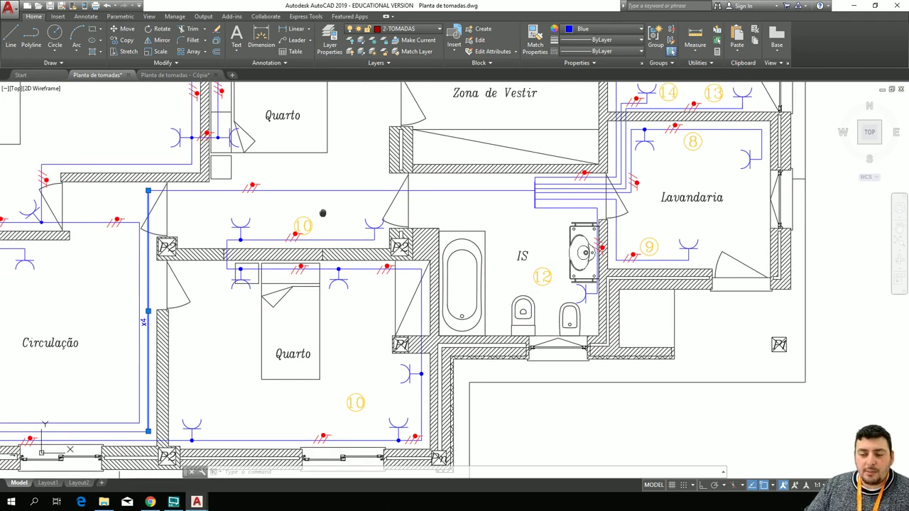
mouse_move(322, 213)
middle_mouse_down()
mouse_move(344, 207)
mouse_move(416, 226)
mouse_move(398, 221)
middle_mouse_up()
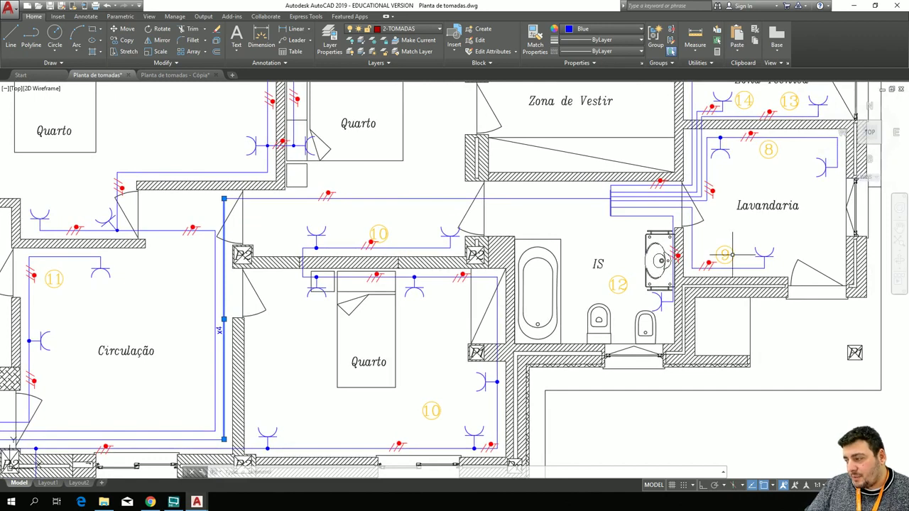
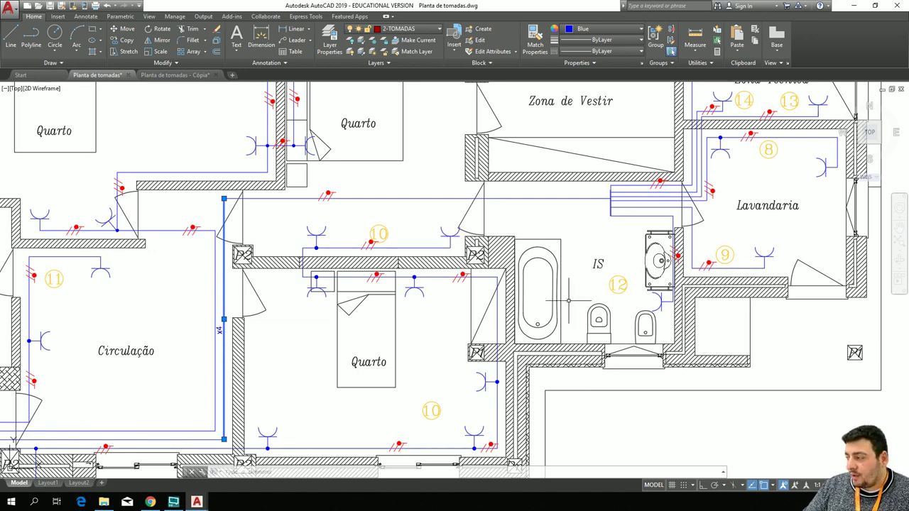
mouse_move(588, 252)
middle_mouse_down()
mouse_move(310, 250)
mouse_move(298, 261)
mouse_move(117, 304)
middle_mouse_up()
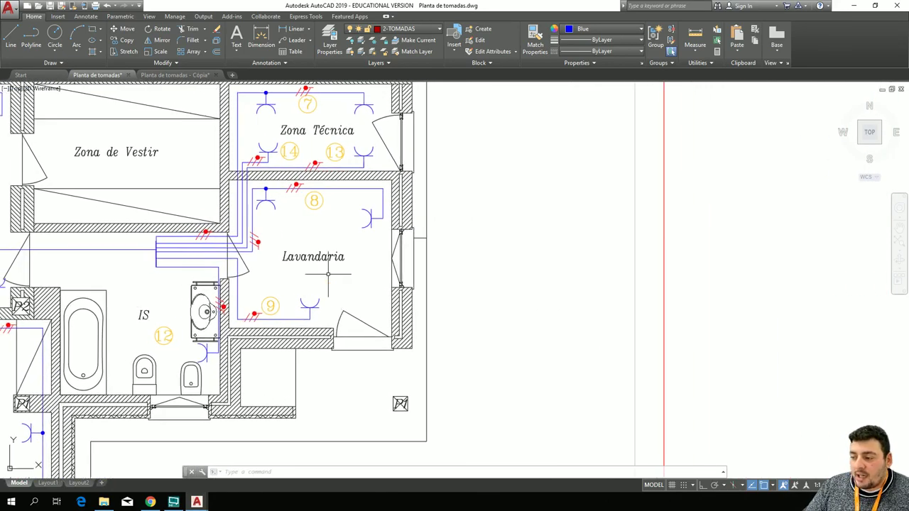
scroll(329, 275, "up", 2)
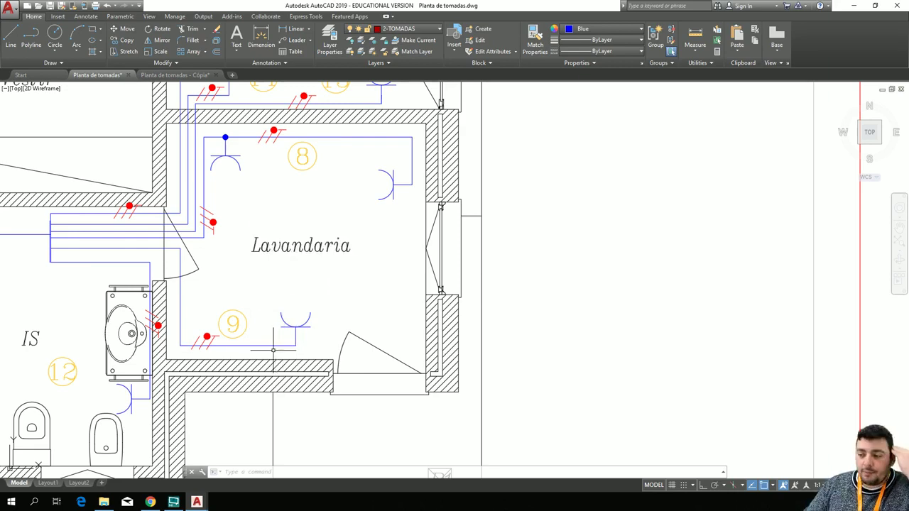
mouse_move(233, 281)
middle_mouse_down()
mouse_move(369, 270)
mouse_move(398, 248)
middle_mouse_up()
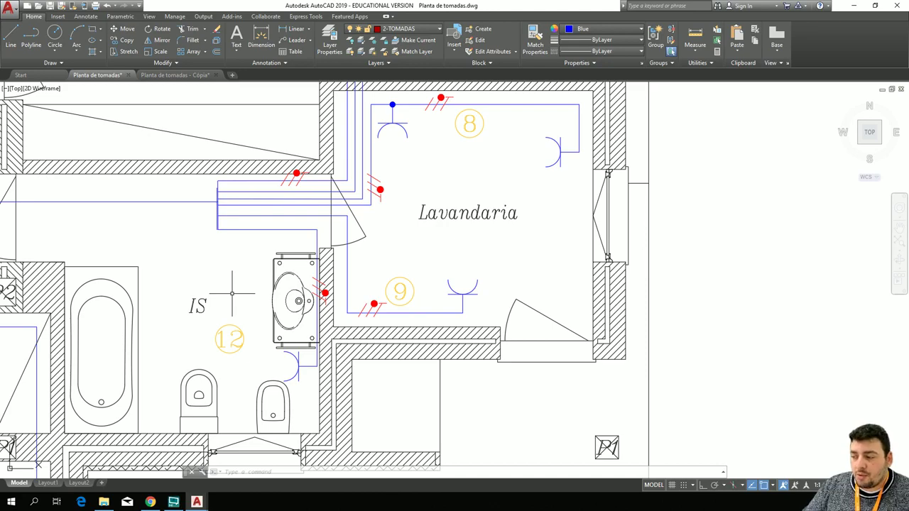
scroll(232, 292, "down", 2)
mouse_move(202, 276)
middle_mouse_down()
mouse_move(383, 264)
mouse_move(434, 244)
mouse_move(472, 257)
mouse_move(443, 248)
mouse_move(434, 272)
mouse_move(453, 261)
mouse_move(459, 282)
mouse_move(601, 187)
middle_mouse_up()
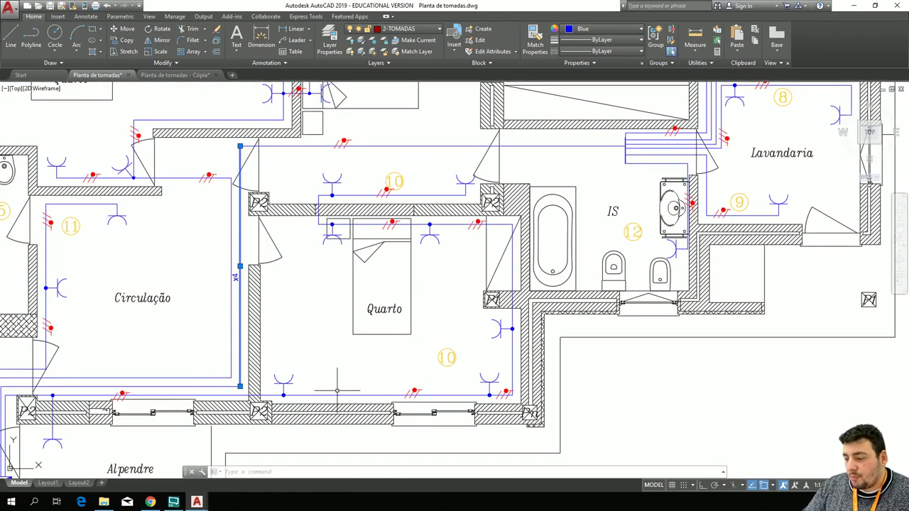
Trace circuit 10 through the lower Quarto, checking its sockets, junction boxes and conductor marks on both sides of the upper wall.
middle_click_drag(359, 349, 560, 213)
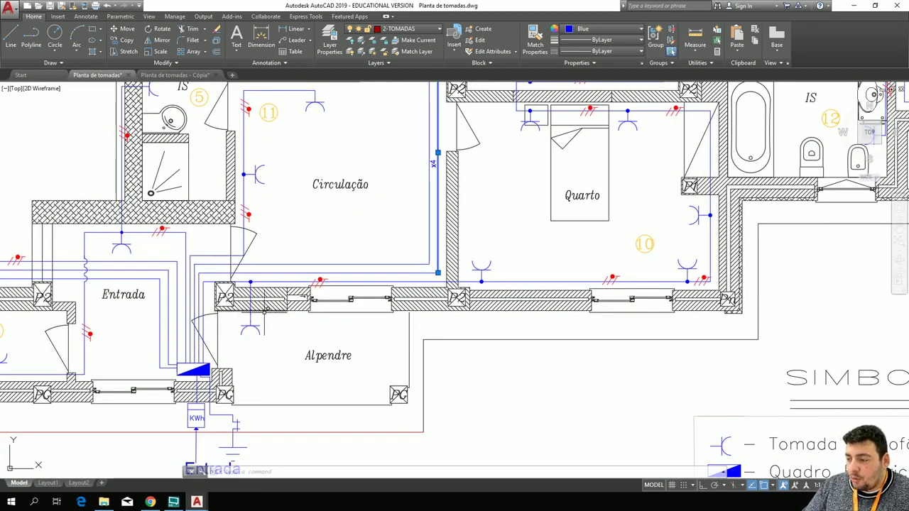
middle_click_drag(559, 217, 461, 222)
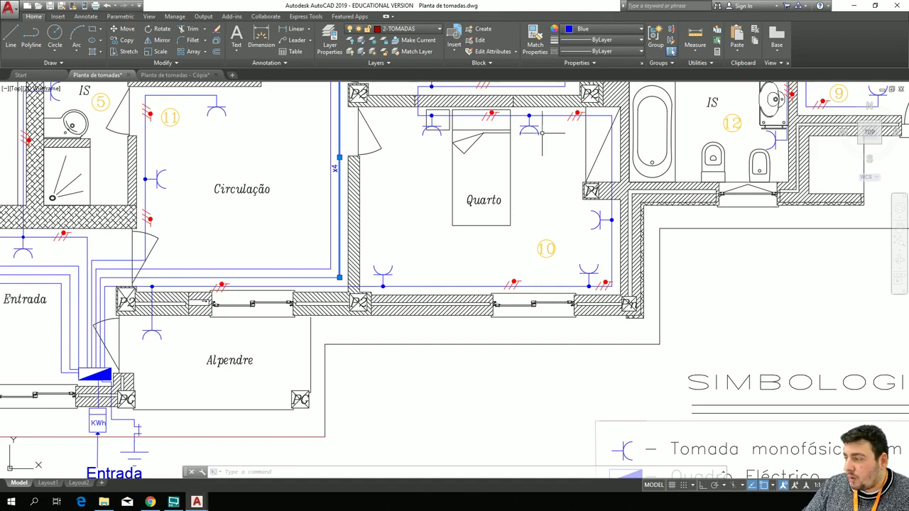
scroll(408, 199, "down", 4)
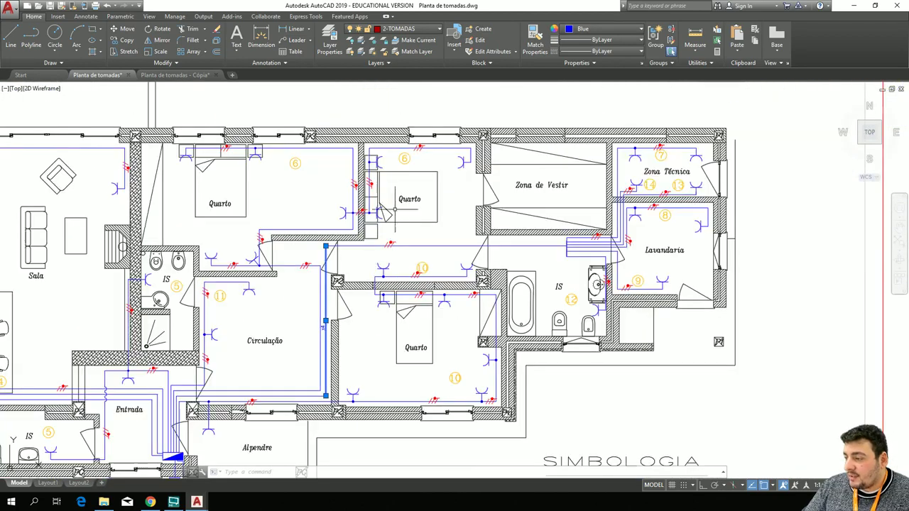
scroll(401, 278, "up", 6)
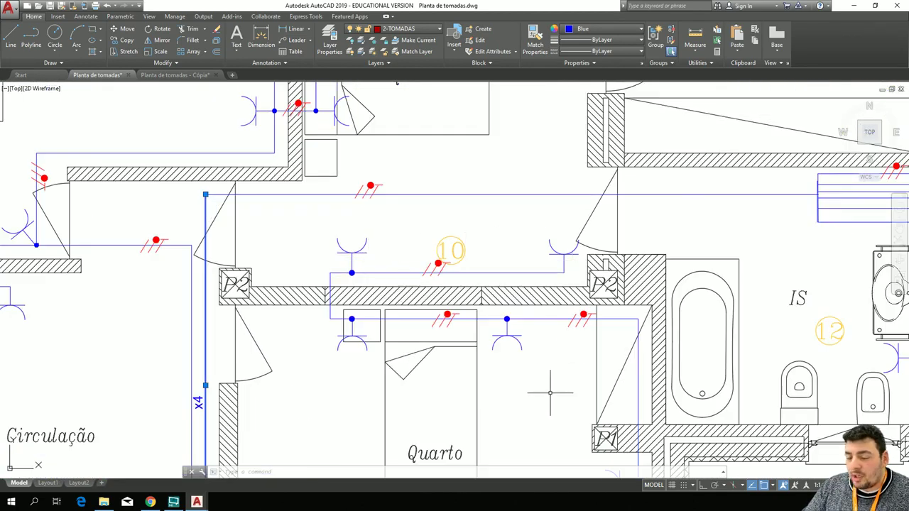
mouse_move(551, 393)
middle_mouse_down()
mouse_move(544, 341)
mouse_move(459, 280)
mouse_move(402, 320)
mouse_move(404, 201)
mouse_move(490, 169)
mouse_move(420, 351)
mouse_move(430, 336)
middle_mouse_up()
mouse_move(431, 398)
middle_mouse_down()
mouse_move(431, 228)
mouse_move(633, 199)
mouse_move(413, 232)
middle_mouse_up()
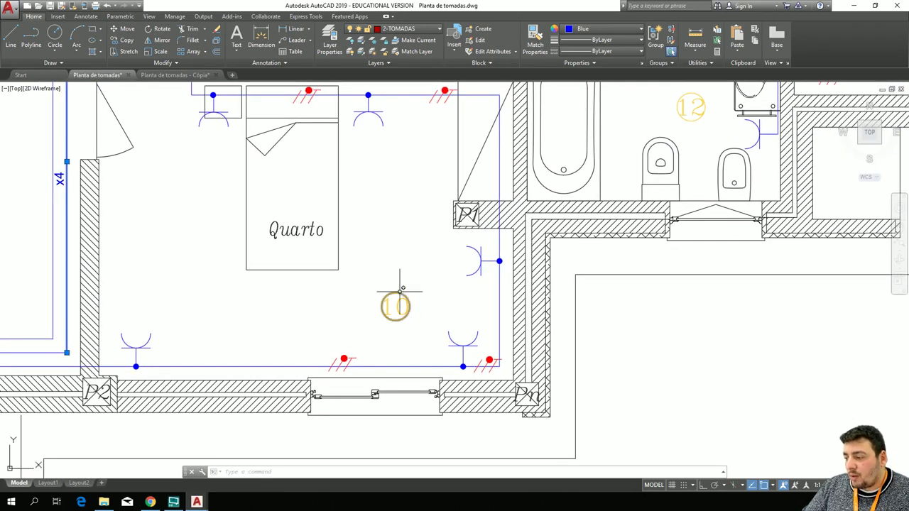
middle_click_drag(392, 165, 427, 310)
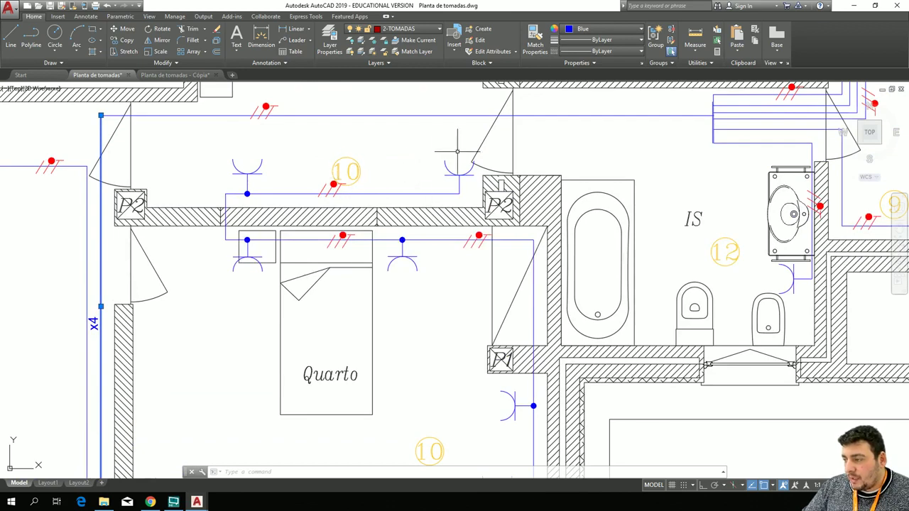
middle_click_drag(421, 382, 485, 138)
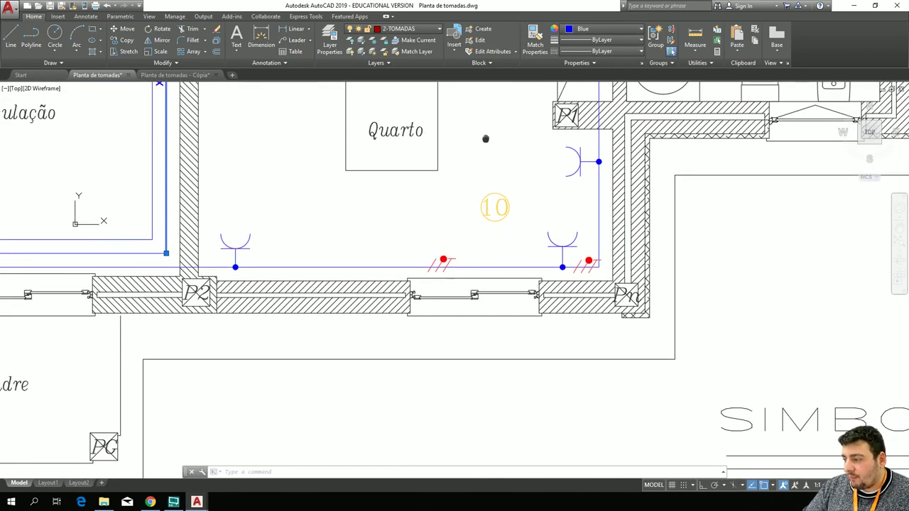
middle_click_drag(370, 229, 611, 166)
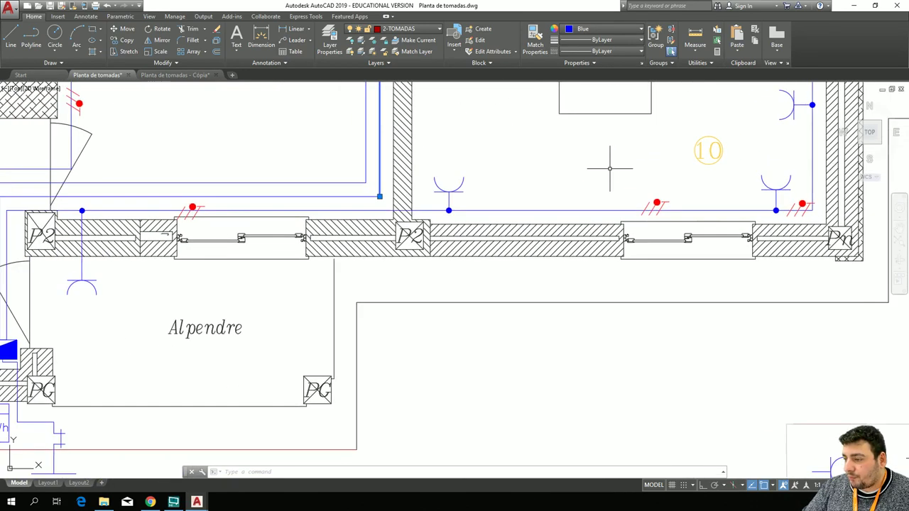
Examine the Alpendre socket's connection to the conduit from the Quadro Eléctrico and the circuit 5 run and conduit crossings in Entrada.
middle_click_drag(152, 321, 426, 177)
middle_click_drag(379, 227, 345, 357)
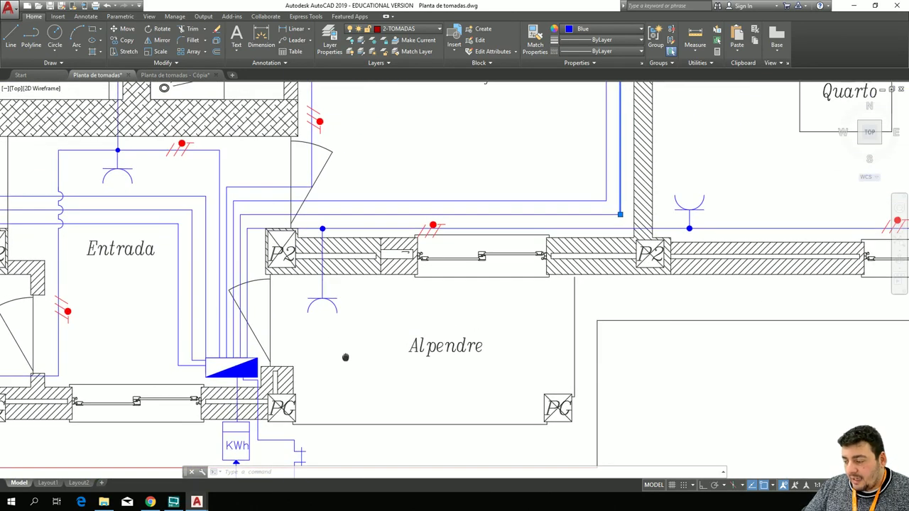
scroll(332, 313, "up", 2)
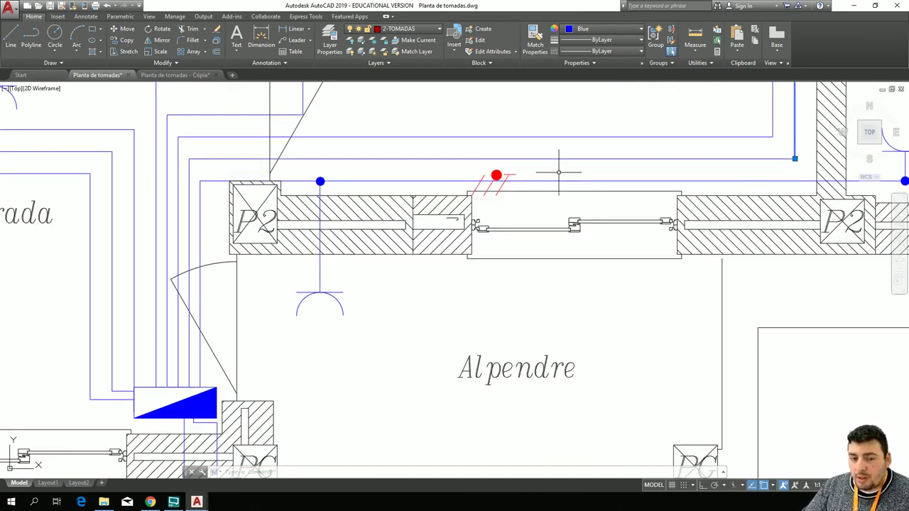
scroll(604, 311, "down", 3)
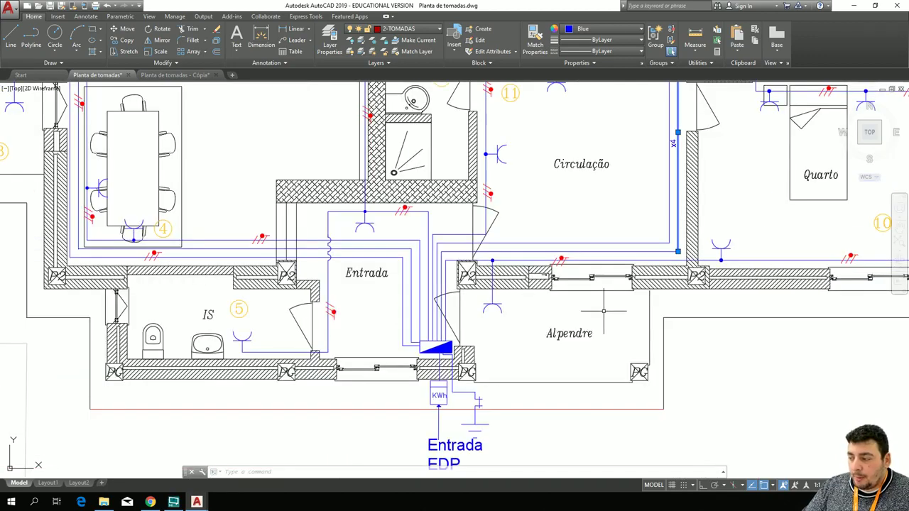
mouse_move(618, 306)
middle_mouse_down()
mouse_move(436, 322)
mouse_move(458, 321)
middle_mouse_up()
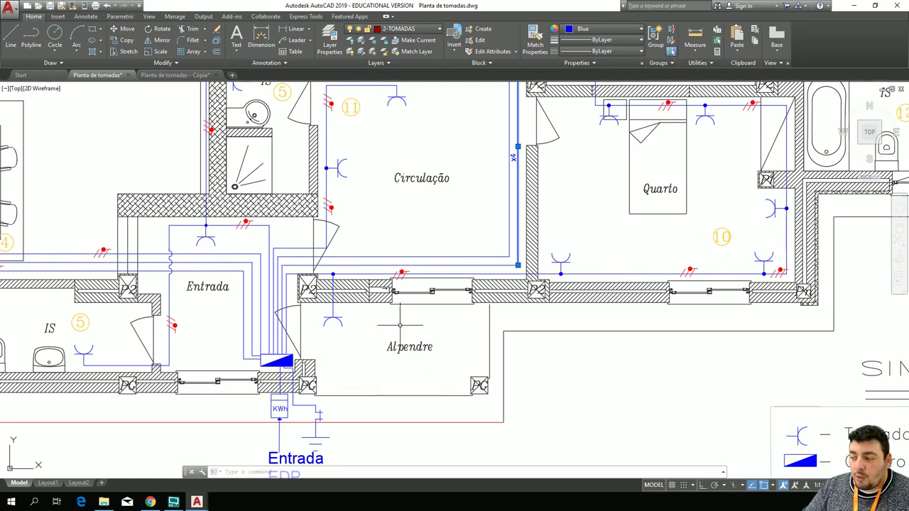
scroll(346, 340, "up", 4)
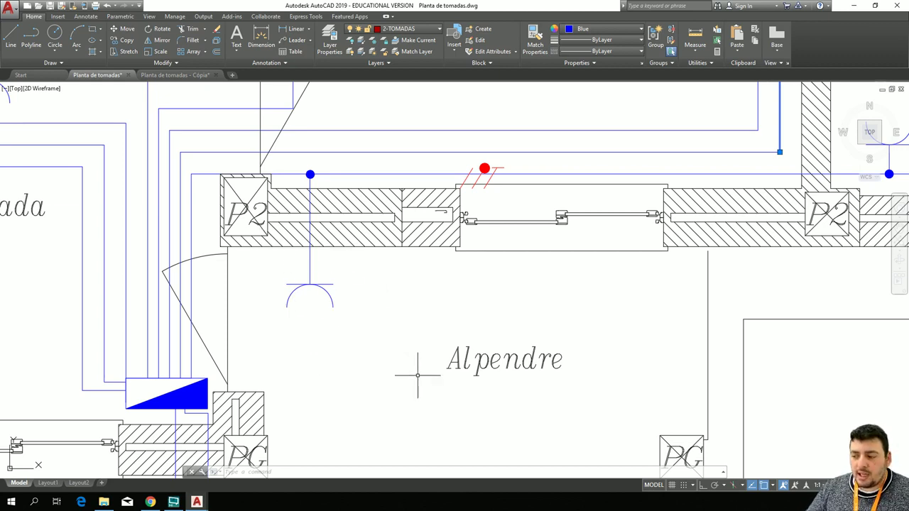
scroll(417, 376, "down", 2)
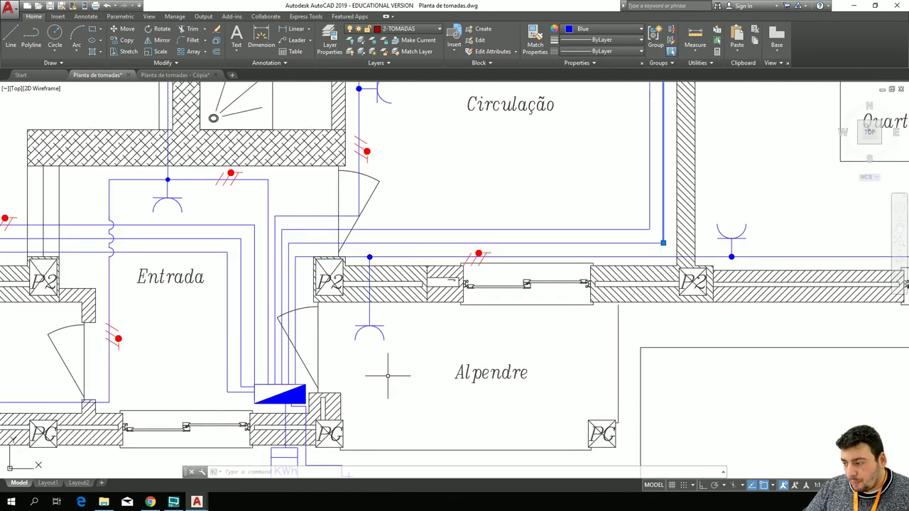
mouse_move(380, 377)
middle_mouse_down()
mouse_move(598, 305)
mouse_move(645, 325)
mouse_move(642, 360)
mouse_move(611, 365)
middle_mouse_up()
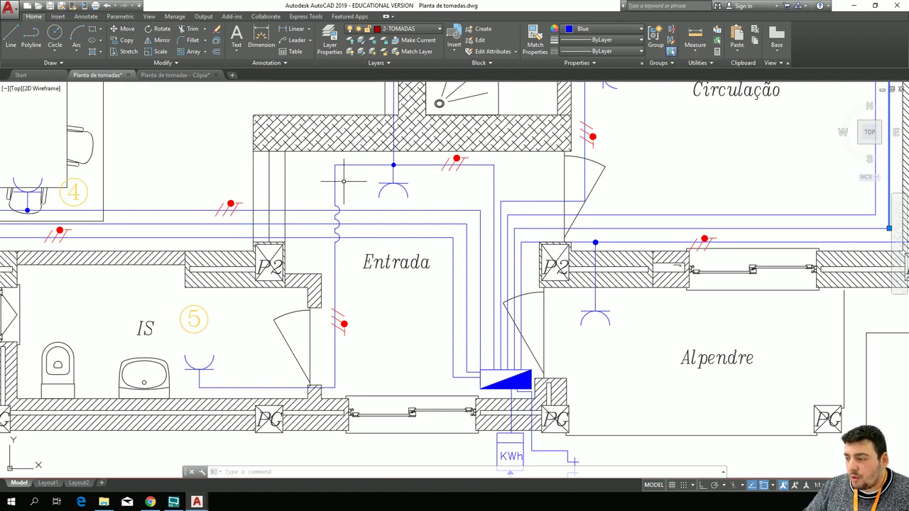
middle_click_drag(368, 191, 253, 322)
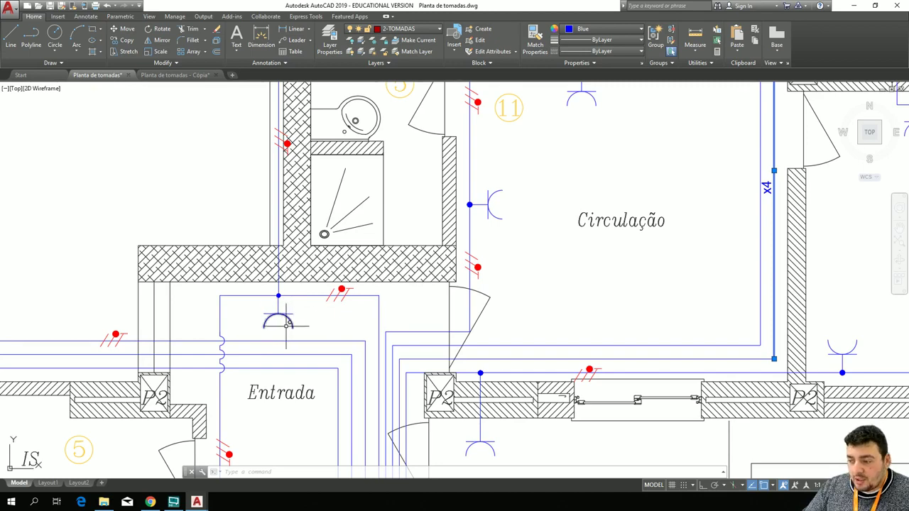
Trace circuit 5 between the IS and Entrada sockets, checking the Entrada socket's junction and the conduit run to the Quadro Eléctrico.
middle_click_drag(223, 208, 203, 372)
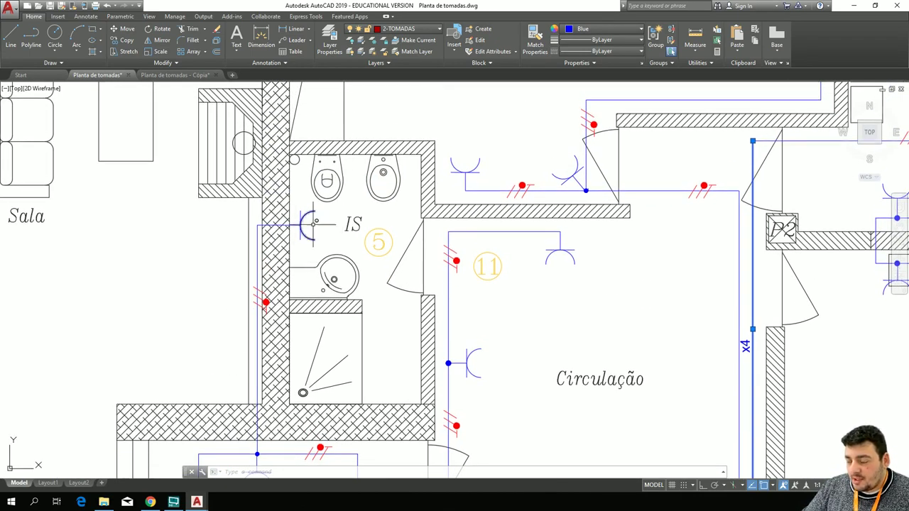
middle_click_drag(189, 331, 58, 121)
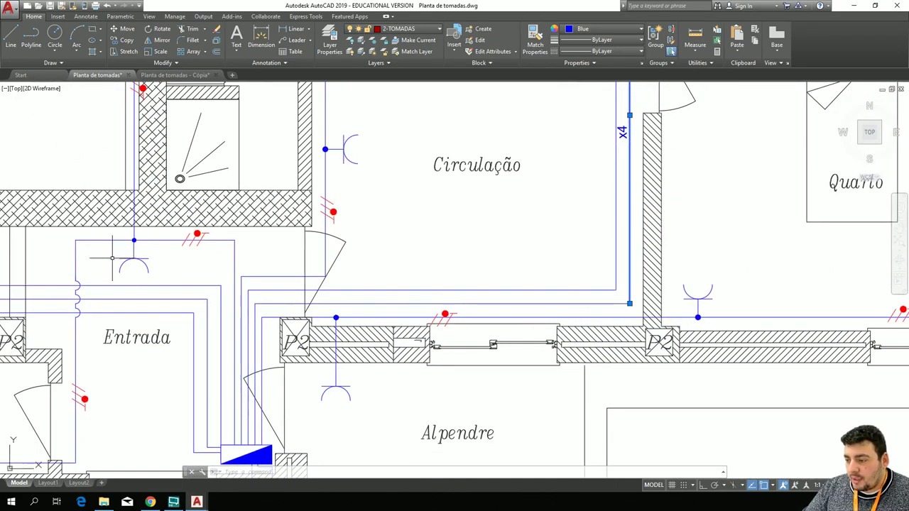
mouse_move(164, 241)
middle_mouse_down()
mouse_move(150, 143)
mouse_move(262, 207)
middle_mouse_up()
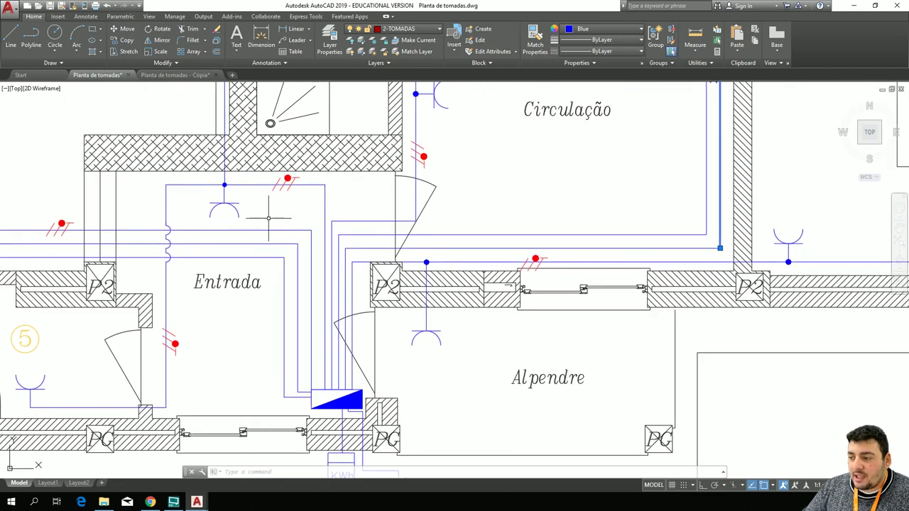
left_click(342, 217)
left_click(196, 197)
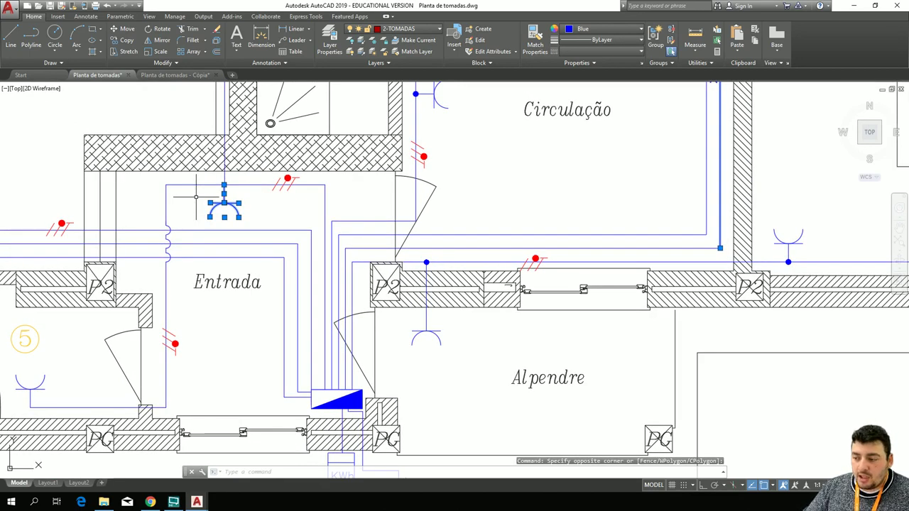
scroll(196, 198, "up", 3)
scroll(199, 198, "down", 3)
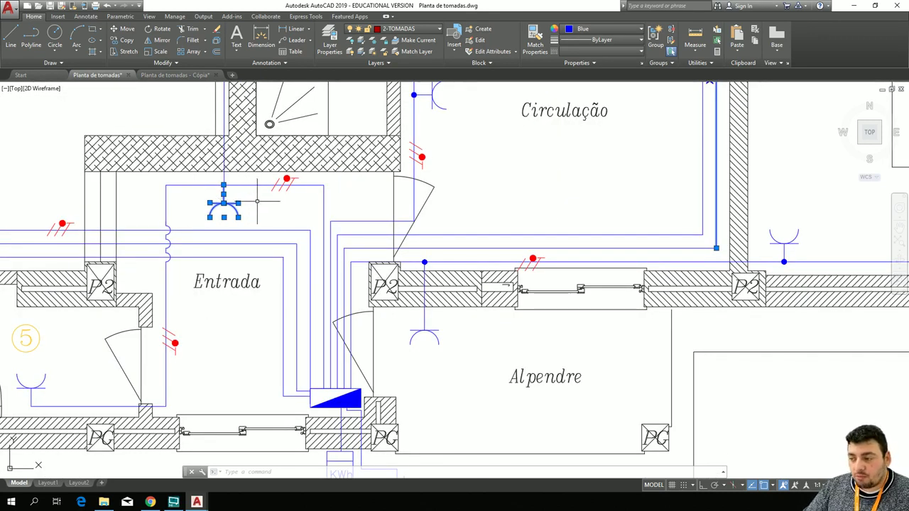
left_click(283, 213)
key("Escape")
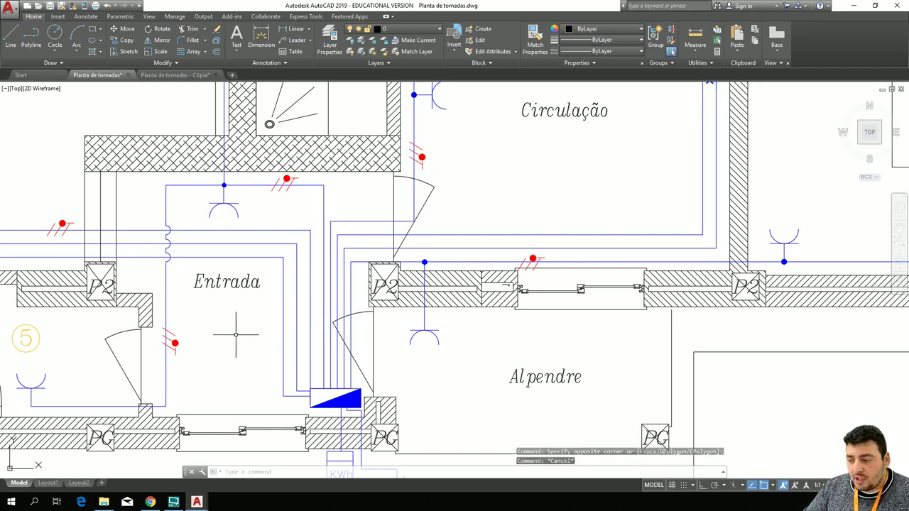
mouse_move(235, 370)
middle_mouse_down()
mouse_move(229, 363)
mouse_move(249, 371)
middle_mouse_up()
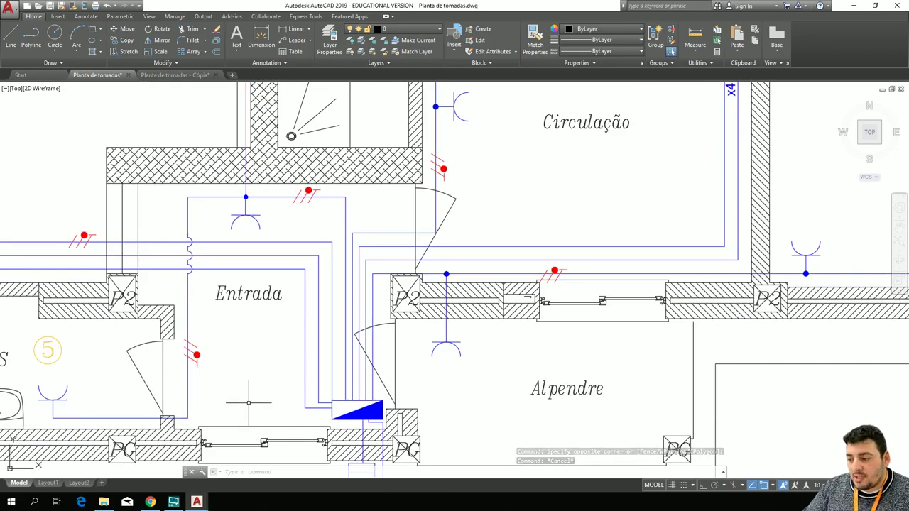
Examine circuit 18 in the Alpendre beside the FORNO, including its sockets, junction boxes and conductor marks.
scroll(562, 205, "down", 4)
mouse_move(587, 165)
middle_mouse_down()
mouse_move(529, 225)
mouse_move(465, 270)
mouse_move(468, 245)
mouse_move(583, 225)
mouse_move(609, 253)
mouse_move(539, 206)
mouse_move(528, 133)
mouse_move(742, 477)
mouse_move(763, 432)
mouse_move(798, 459)
middle_mouse_up()
left_click_drag(406, 456, 908, 315)
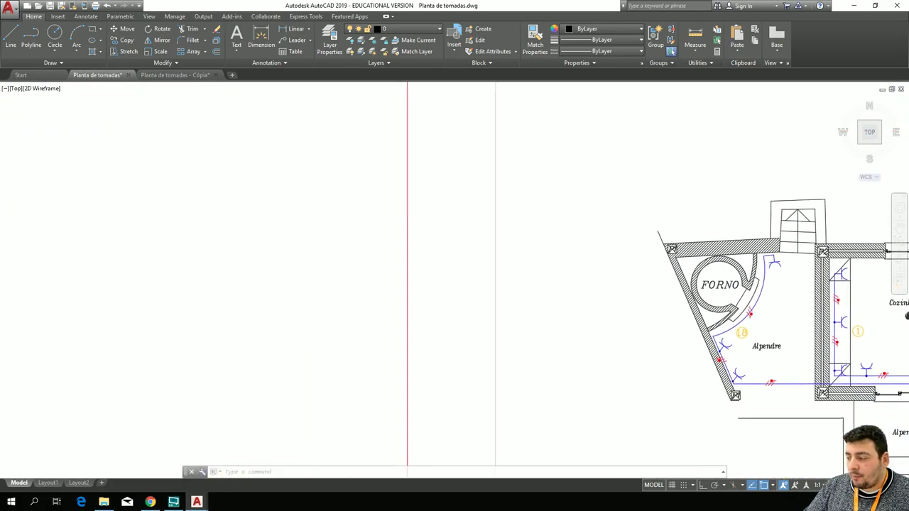
middle_click_drag(908, 314, 876, 303)
scroll(665, 335, "up", 4)
mouse_move(549, 323)
middle_mouse_down()
mouse_move(347, 330)
mouse_move(361, 406)
mouse_move(344, 366)
mouse_move(120, 329)
middle_mouse_up()
scroll(347, 331, "up", 2)
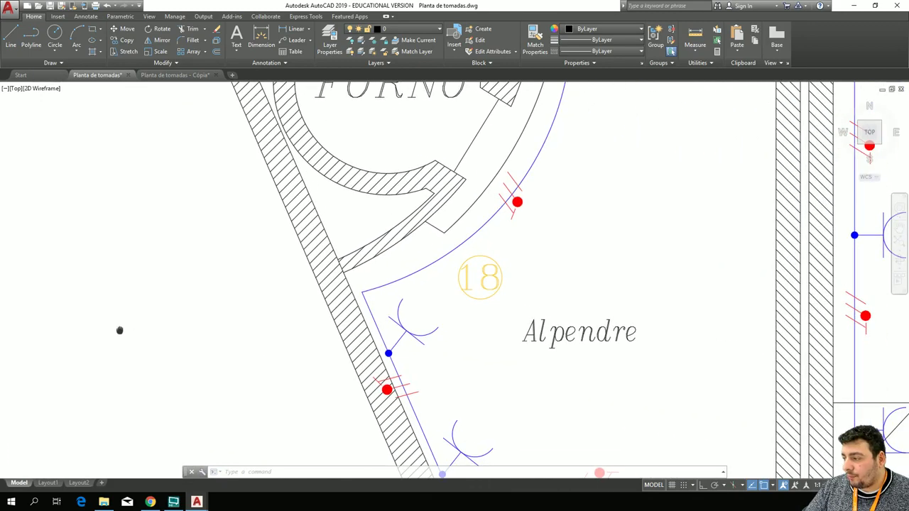
scroll(121, 329, "down", 2)
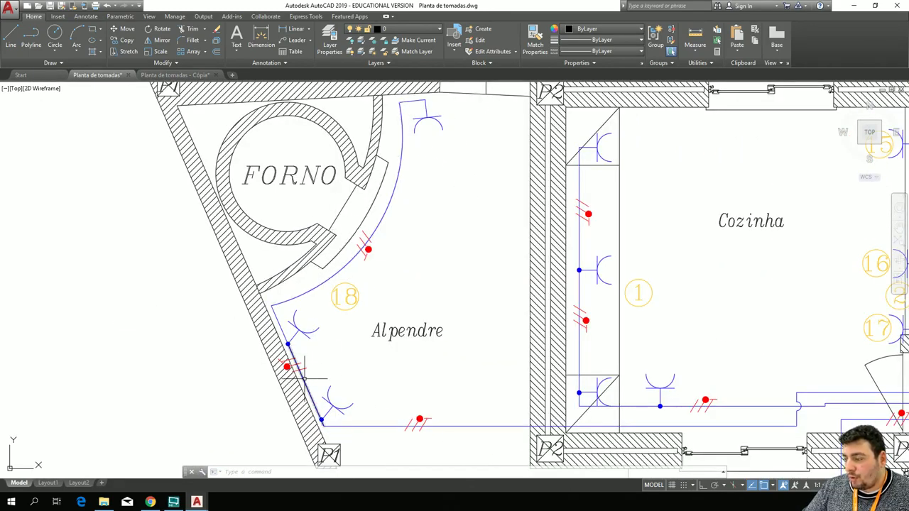
Open the drawing Uso das layers os tres circuitos num so projecto from the PROJECTO PRONTO PARA ENTREGAR folder.
scroll(259, 348, "down", 10)
scroll(277, 341, "up", 4)
mouse_move(675, 360)
middle_mouse_down()
mouse_move(582, 341)
mouse_move(267, 236)
middle_mouse_up()
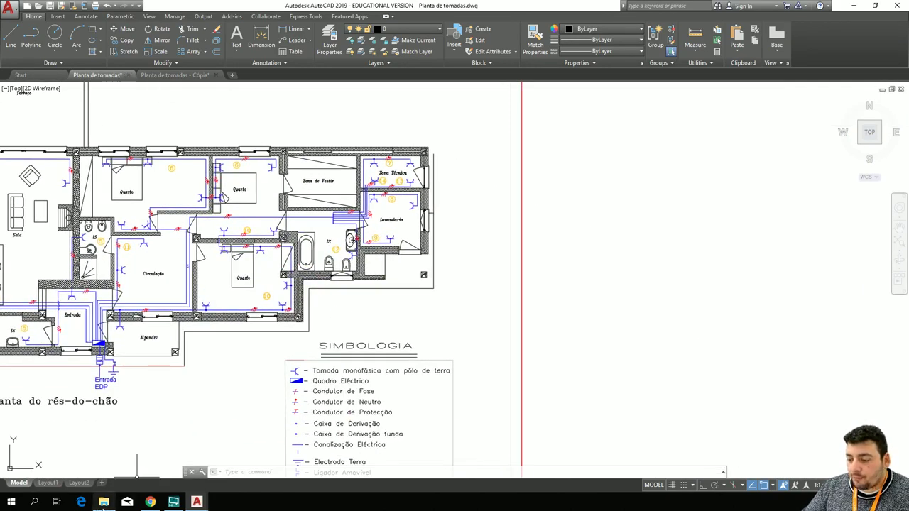
left_click(104, 502)
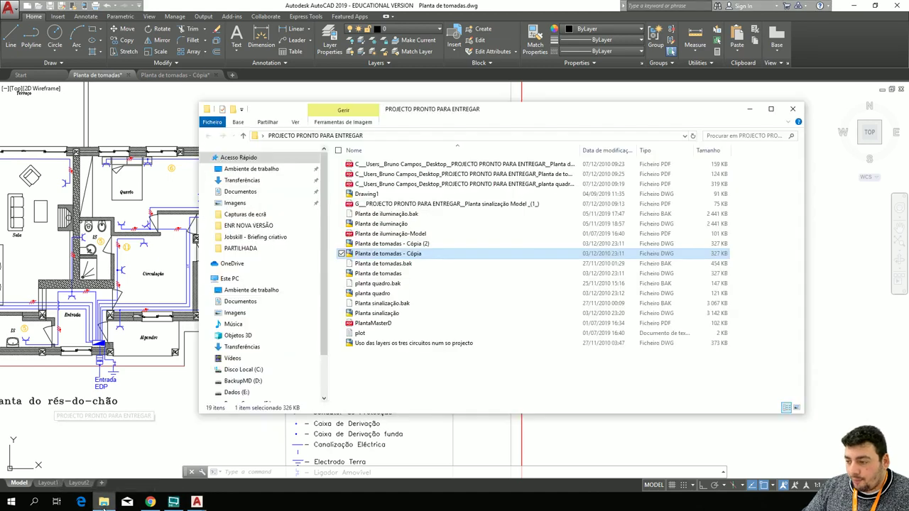
double_click(398, 343)
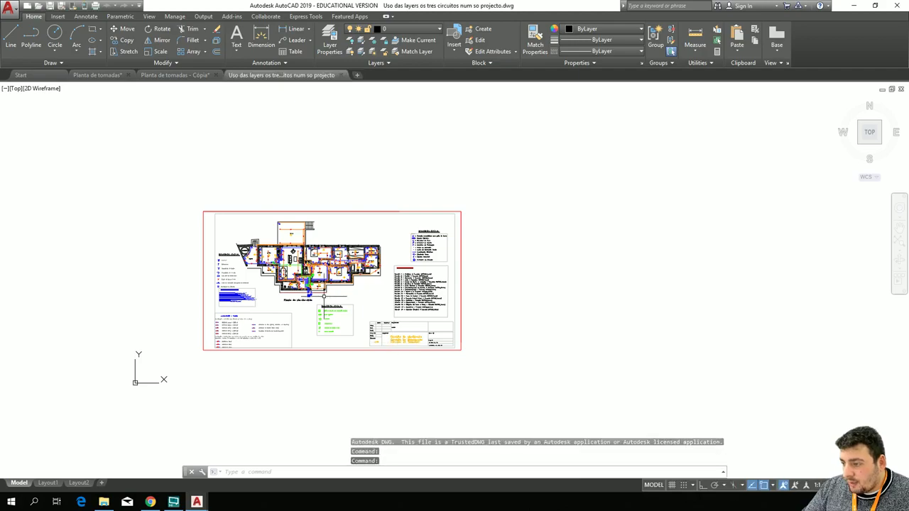
Examine the combined Planta do rés-do-chão with its overlaid lighting, socket and signalling circuits, symbol legends and circuit list.
scroll(324, 296, "up", 4)
scroll(324, 296, "up", 2)
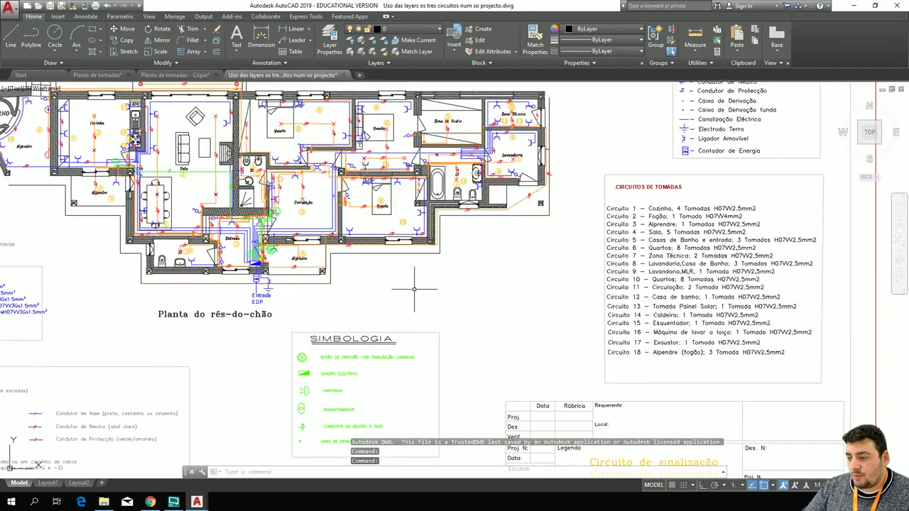
mouse_move(424, 289)
middle_mouse_down()
mouse_move(455, 361)
mouse_move(529, 407)
mouse_move(576, 383)
mouse_move(488, 385)
middle_mouse_up()
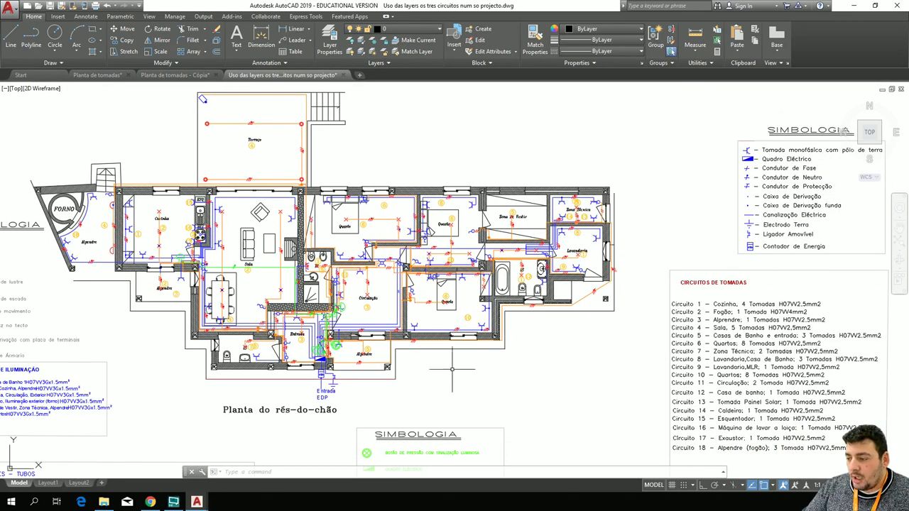
scroll(262, 323, "up", 2)
middle_click_drag(266, 273, 256, 271)
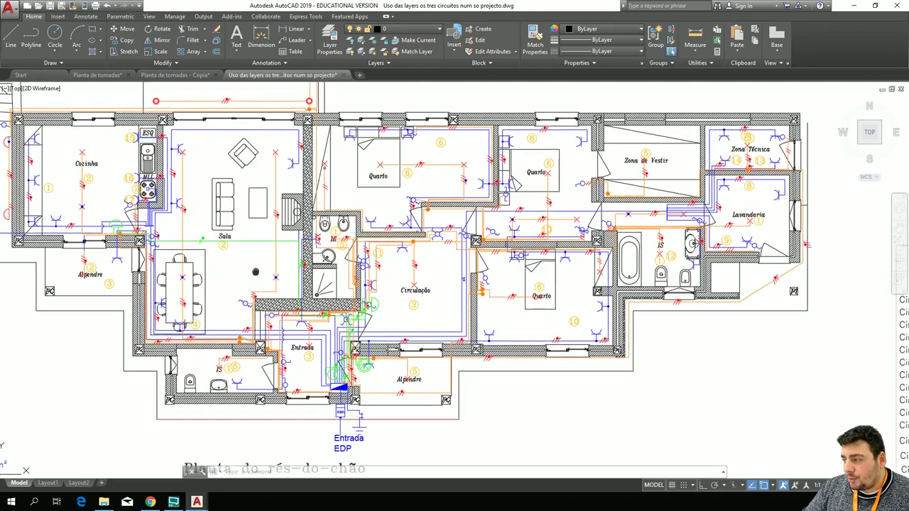
scroll(256, 272, "down", 2)
scroll(71, 290, "up", 1)
Inspect how the three circuits overlap in the Quarto rooms, Circulação, Sala, IS, Lavandaria and Zona Técnica.
scroll(188, 222, "up", 3)
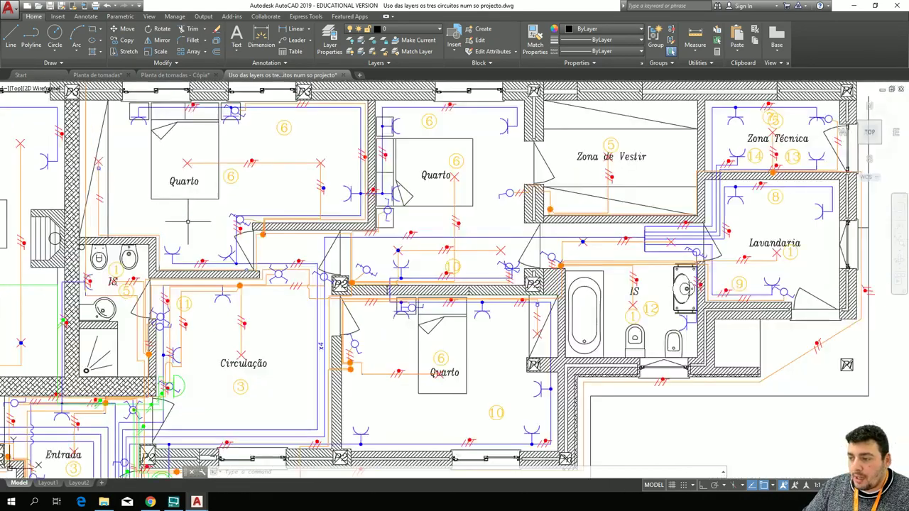
scroll(188, 222, "up", 2)
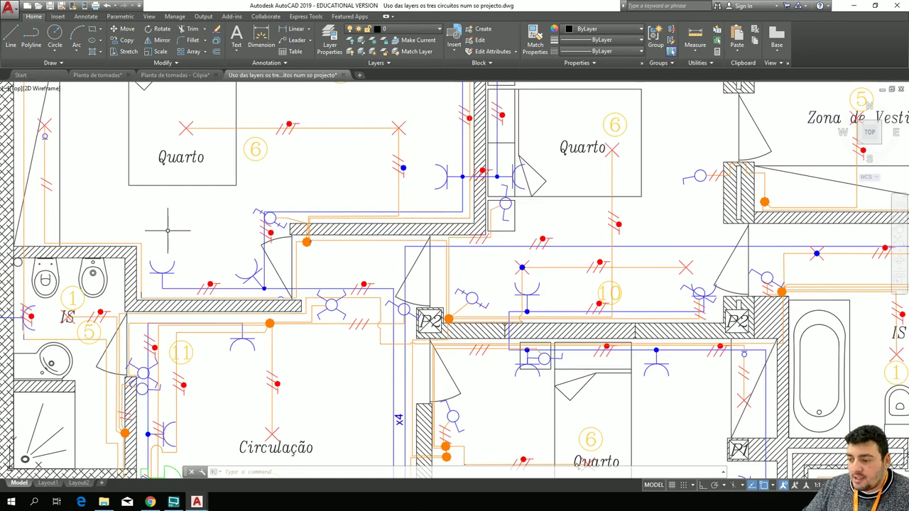
middle_click_drag(168, 229, 575, 71)
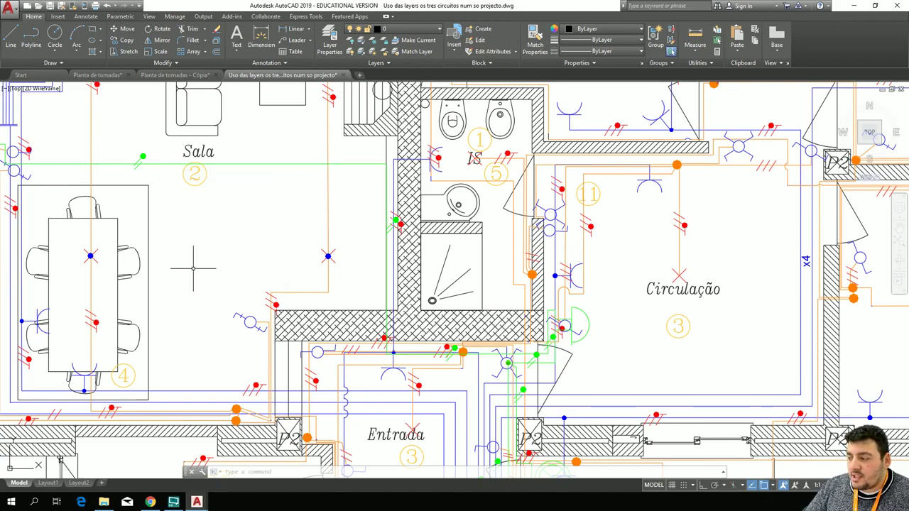
scroll(614, 337, "down", 2)
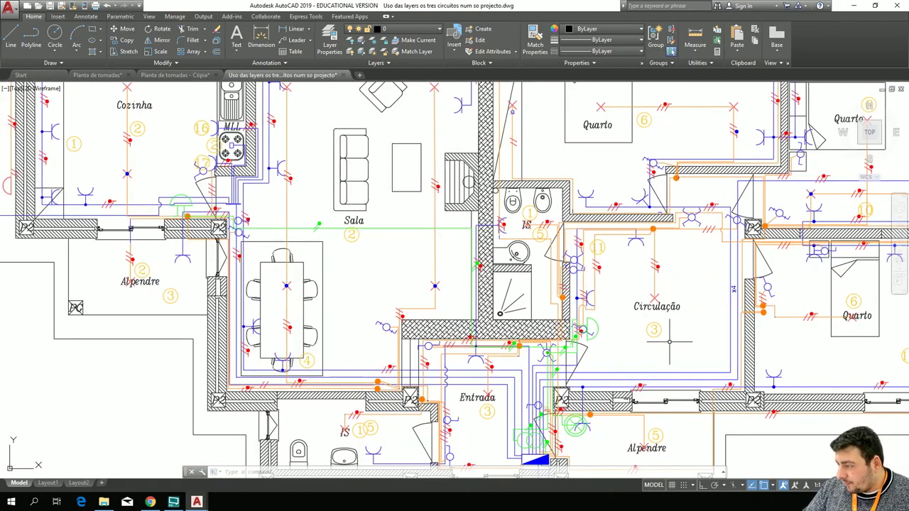
middle_click_drag(670, 342, 240, 401)
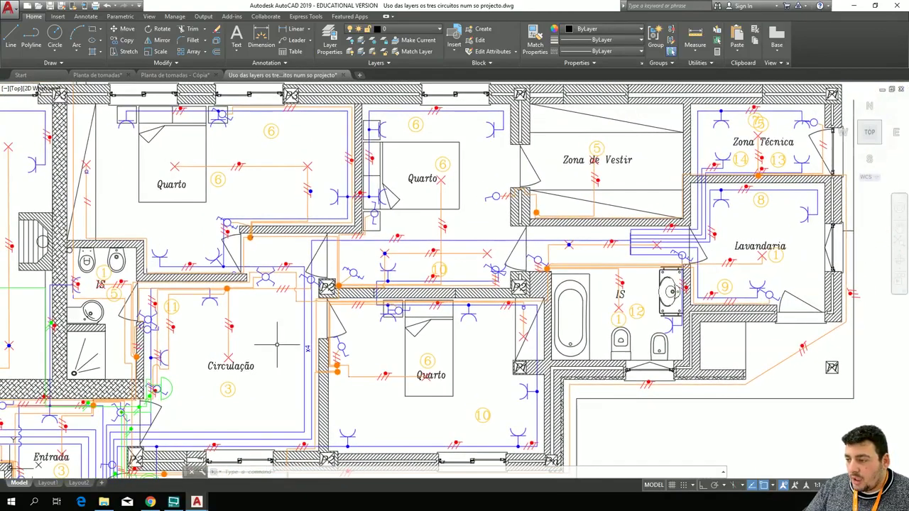
middle_click_drag(272, 350, 148, 307)
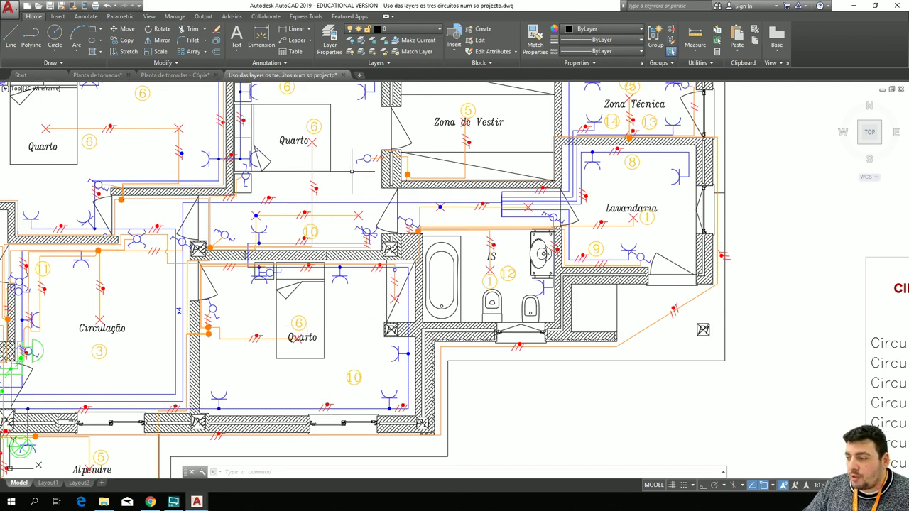
mouse_move(349, 175)
middle_mouse_down()
mouse_move(301, 206)
mouse_move(292, 232)
mouse_move(300, 218)
middle_mouse_up()
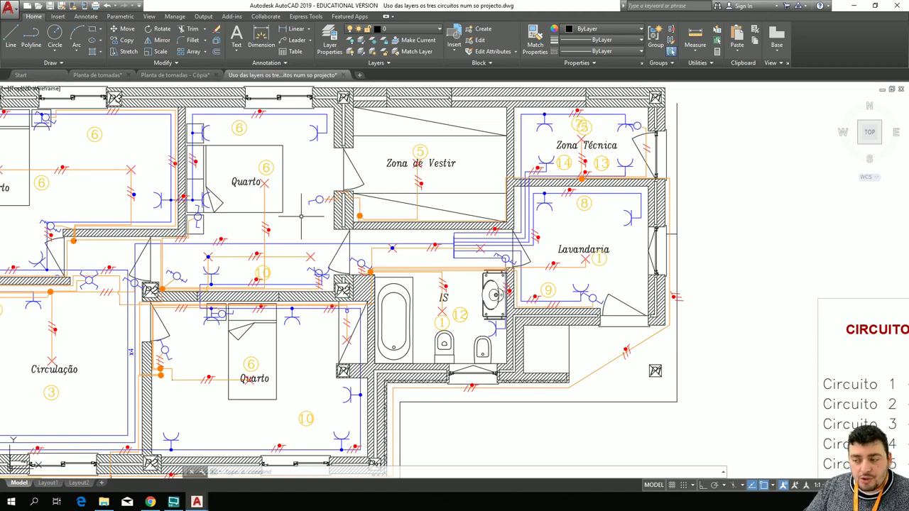
Turn off the 1-ILUMINAÇÃO layer to hide the lighting circuits and view the remaining plan.
left_click(389, 29)
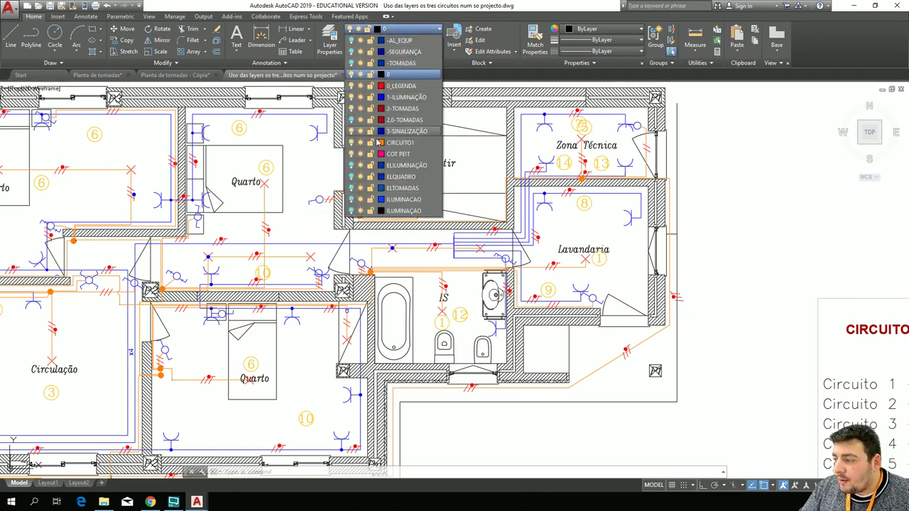
left_click(351, 97)
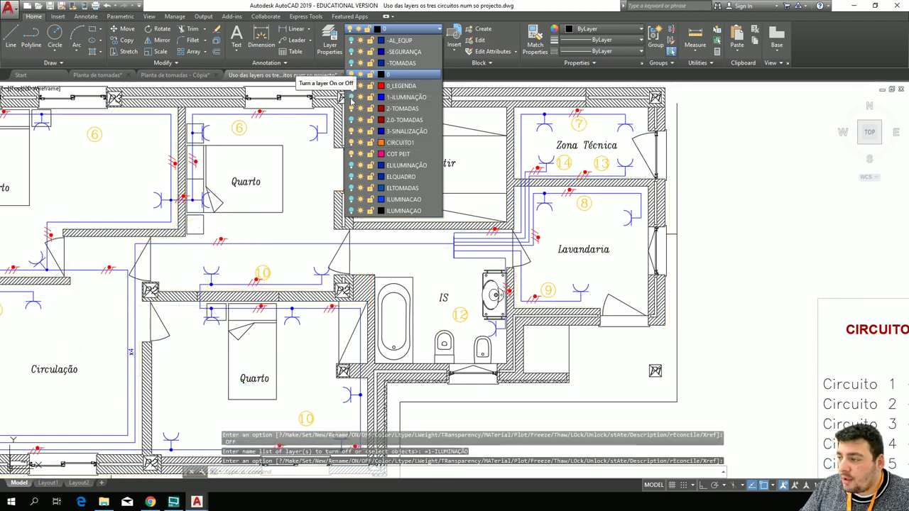
left_click(351, 98)
left_click(351, 98)
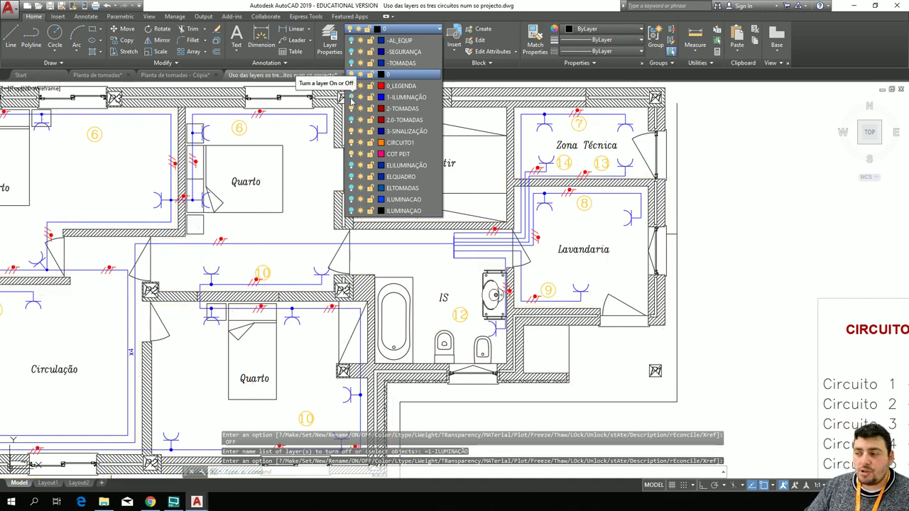
left_click(312, 178)
scroll(313, 176, "down", 4)
scroll(308, 198, "up", 4)
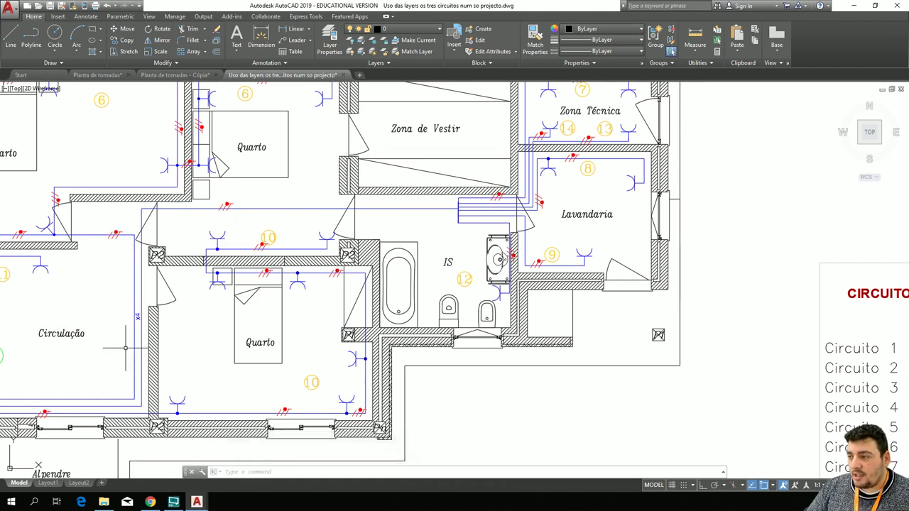
left_click(387, 29)
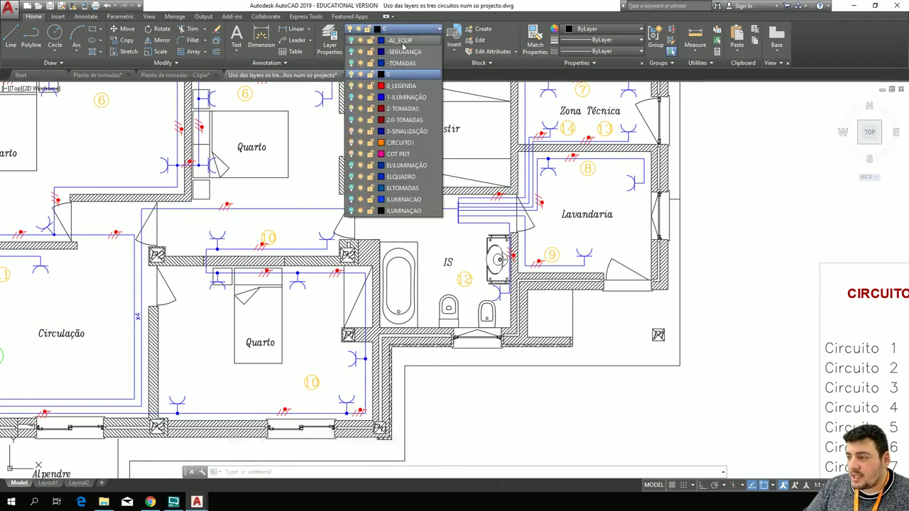
left_click(352, 75)
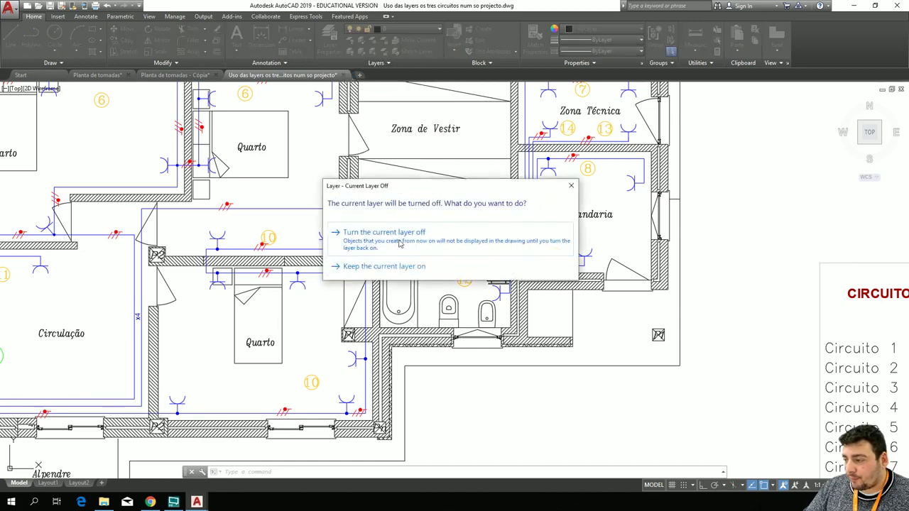
left_click(390, 270)
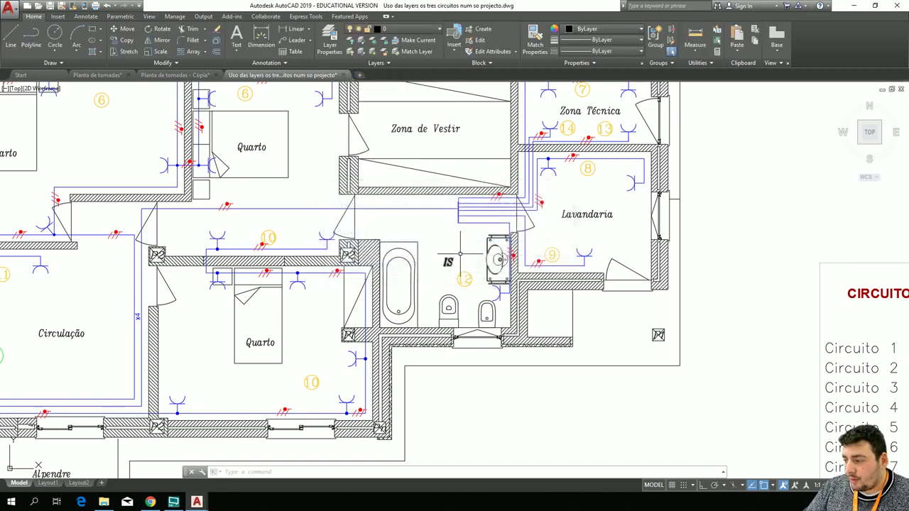
Turn on the 1-ILUMINAÇÃO and -TOMADAS layers and turn off 2-TOMADAS to hide the socket circuits in the plan.
left_click(394, 29)
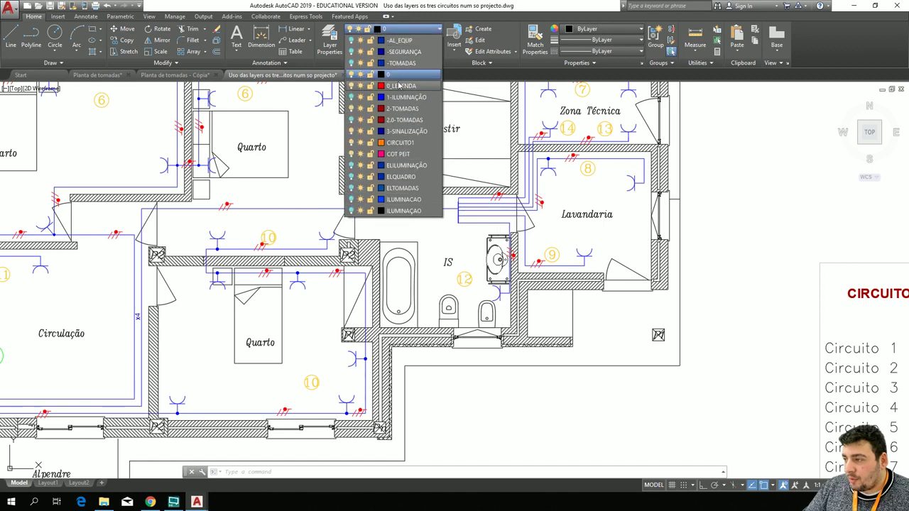
left_click(351, 98)
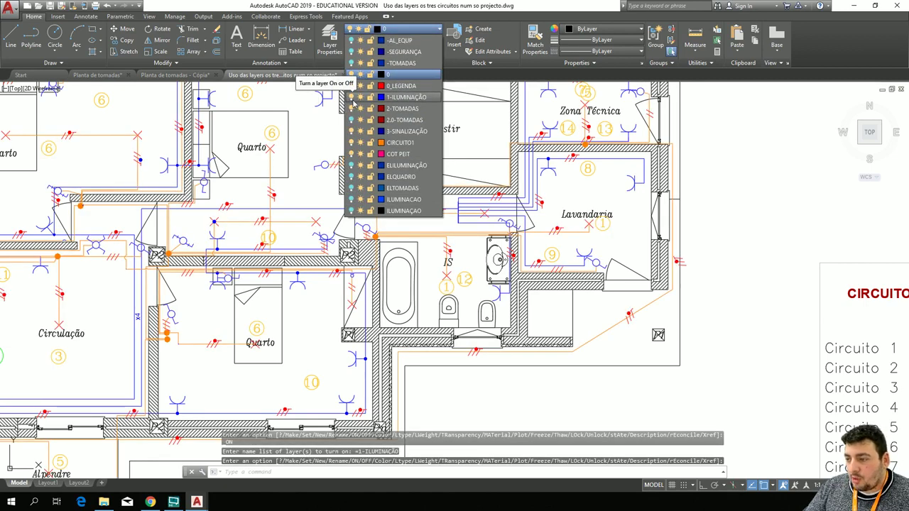
left_click(350, 64)
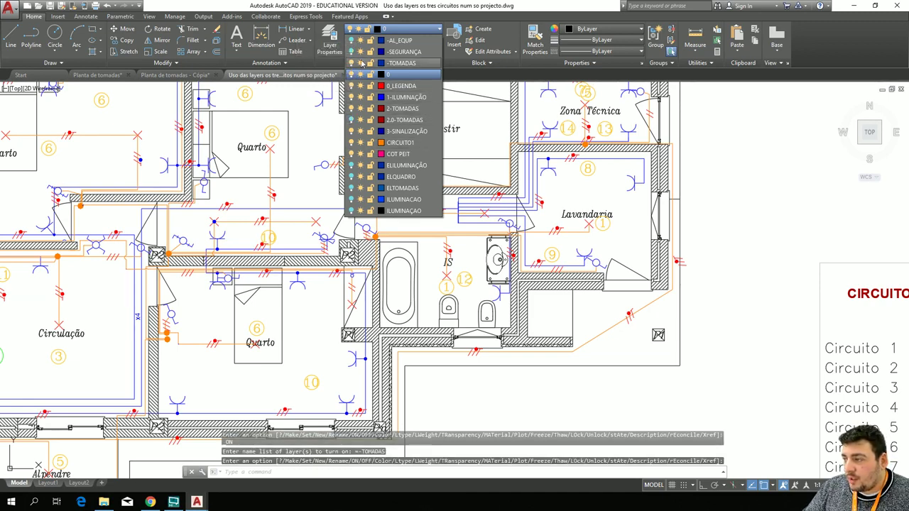
left_click(350, 110)
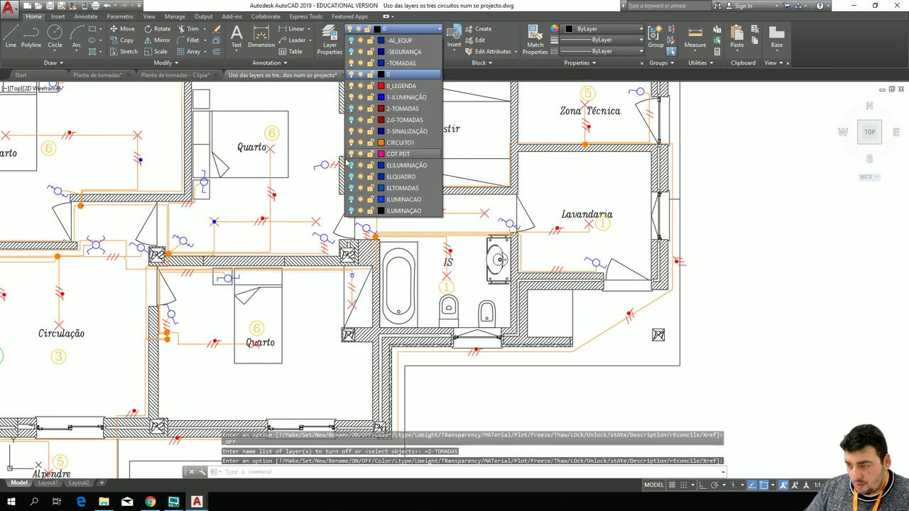
left_click(304, 191)
scroll(304, 191, "down", 5)
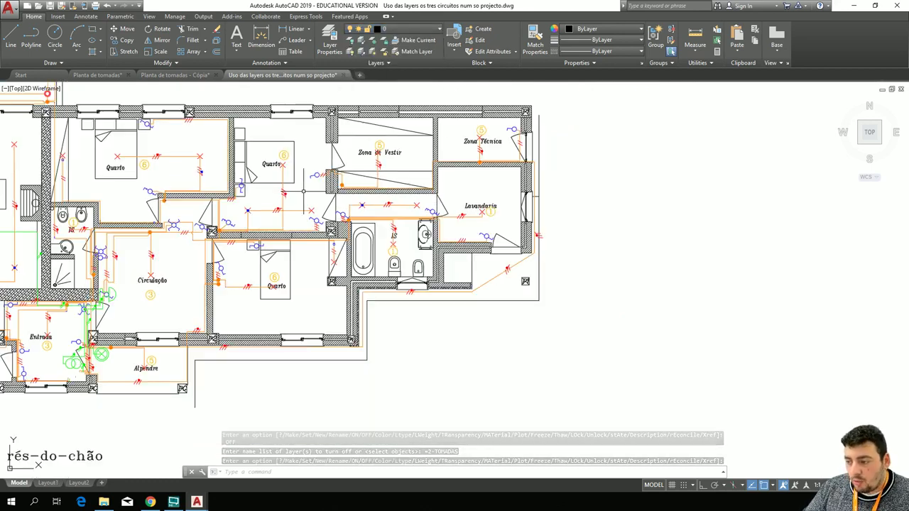
Turn off the 1-ILUMINAÇÃO layer to isolate the signalling circuit in the ground-floor plan.
scroll(304, 192, "up", 6)
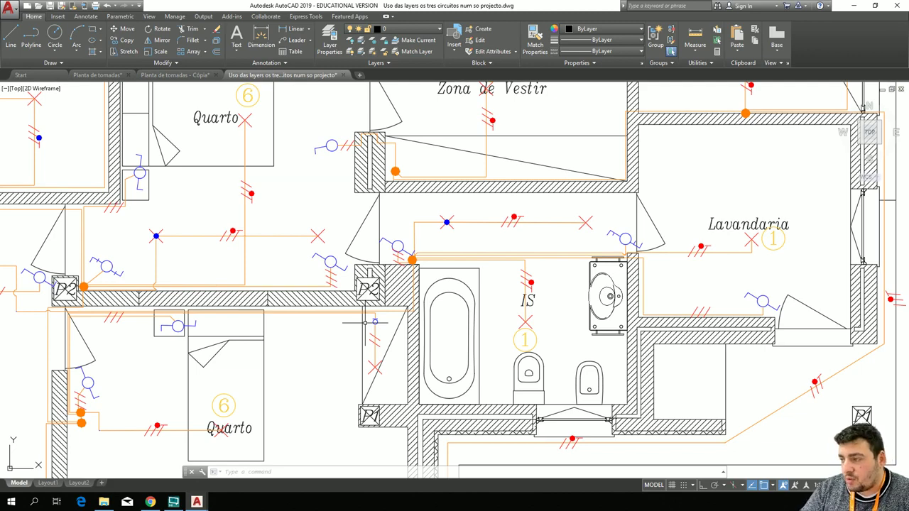
left_click(403, 30)
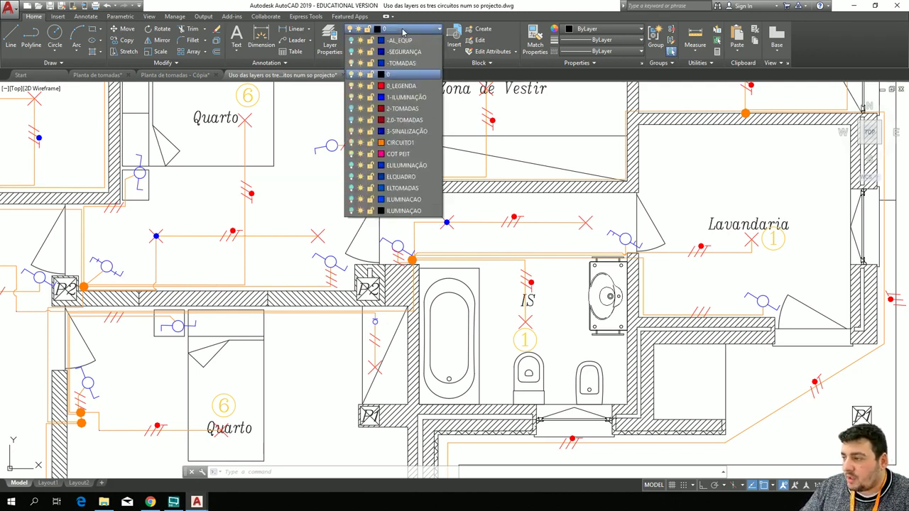
left_click(351, 97)
scroll(229, 207, "down", 6)
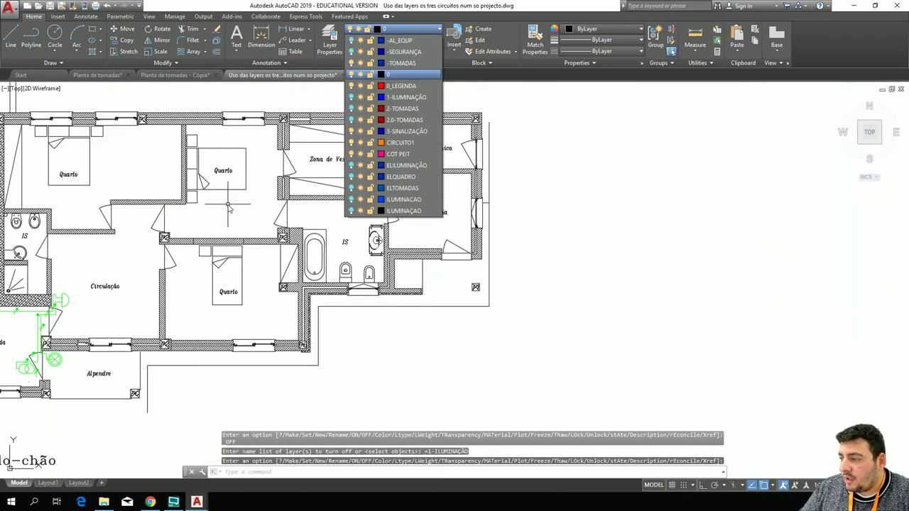
left_click(151, 244)
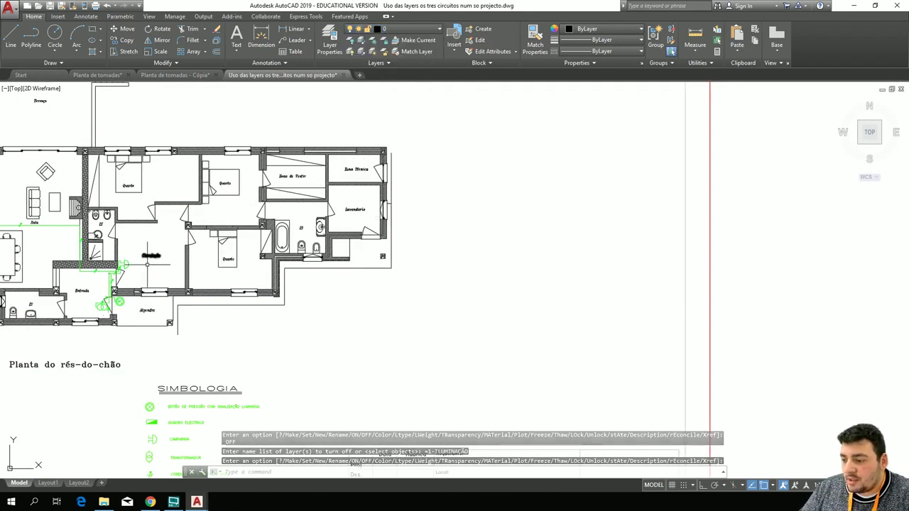
Inspect the green signalling circuit running through Entrada, Circulação, Alpendre and Sala.
middle_click_drag(228, 204, 433, 175)
scroll(364, 242, "up", 4)
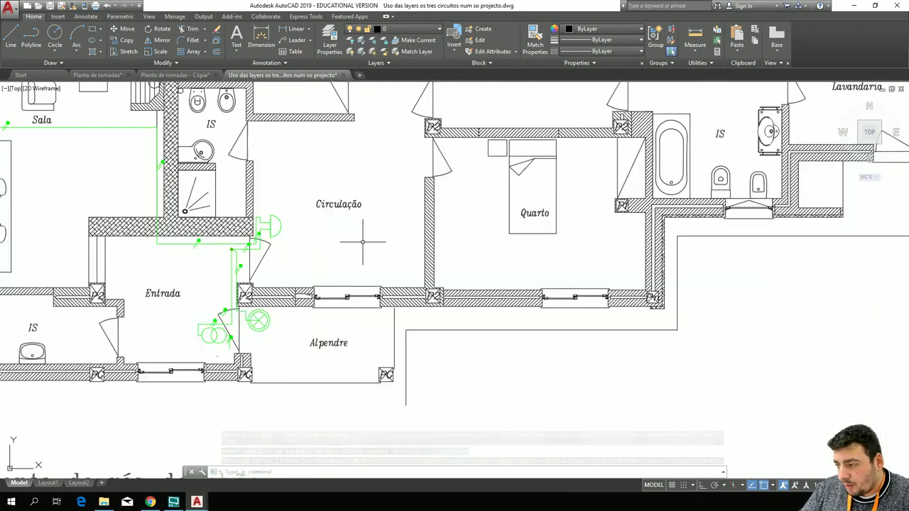
mouse_move(309, 248)
middle_mouse_down()
mouse_move(353, 223)
mouse_move(423, 204)
mouse_move(505, 208)
mouse_move(554, 197)
mouse_move(593, 208)
mouse_move(595, 217)
middle_mouse_up()
scroll(354, 223, "up", 2)
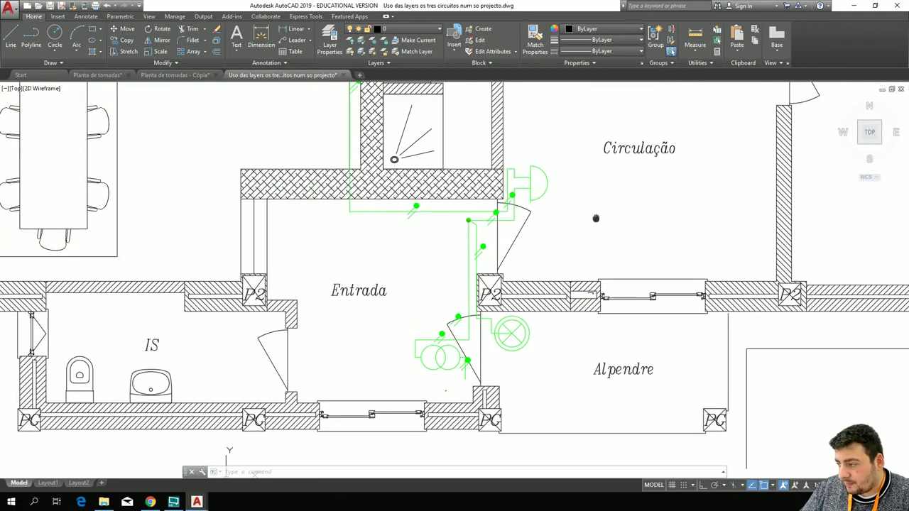
scroll(590, 225, "up", 4)
scroll(559, 238, "down", 4)
scroll(561, 242, "down", 2)
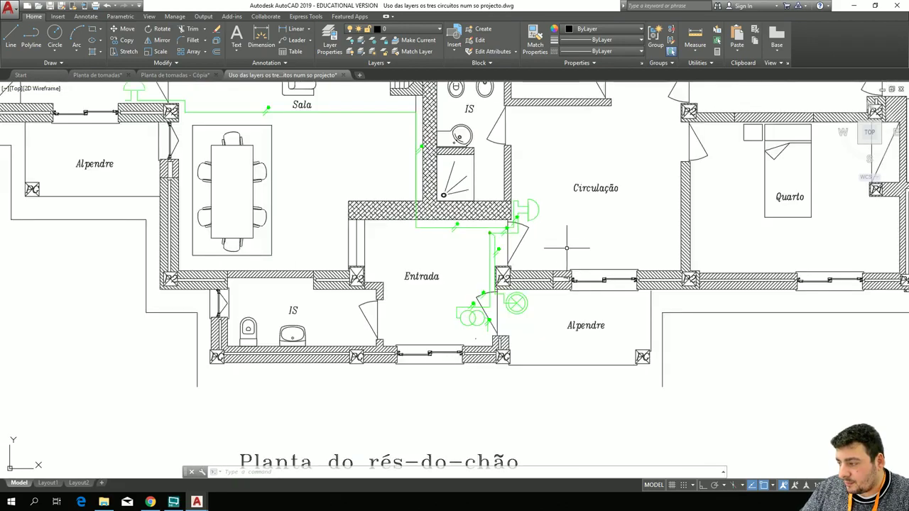
Examine the SIMBOLOGIA legend for signalling, the Circuito de sinalização title block and the whole signalling sheet.
middle_click_drag(434, 244, 164, 80)
scroll(387, 236, "down", 2)
middle_click_drag(615, 353, 313, 109)
scroll(313, 110, "up", 2)
scroll(312, 204, "down", 2)
mouse_move(312, 203)
middle_mouse_down()
mouse_move(502, 228)
mouse_move(564, 282)
middle_mouse_up()
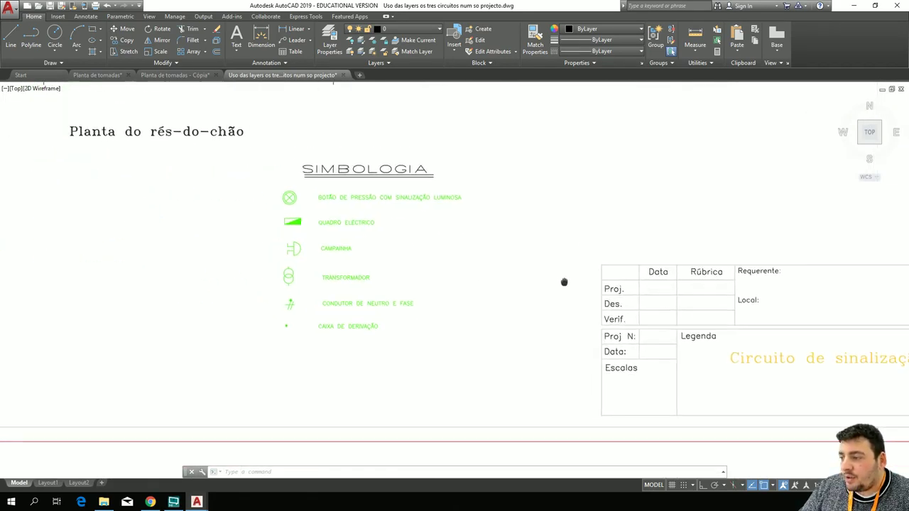
scroll(564, 282, "up", 2)
scroll(223, 282, "down", 6)
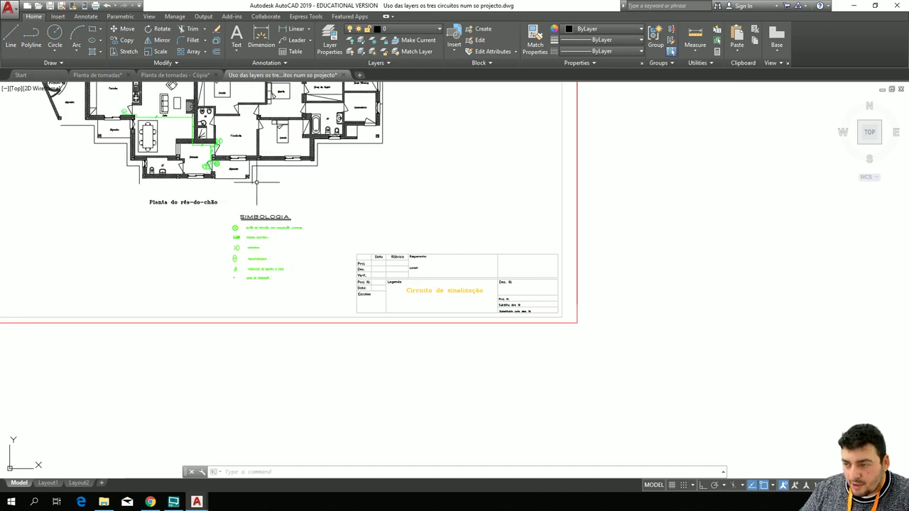
middle_click_drag(214, 232, 385, 239)
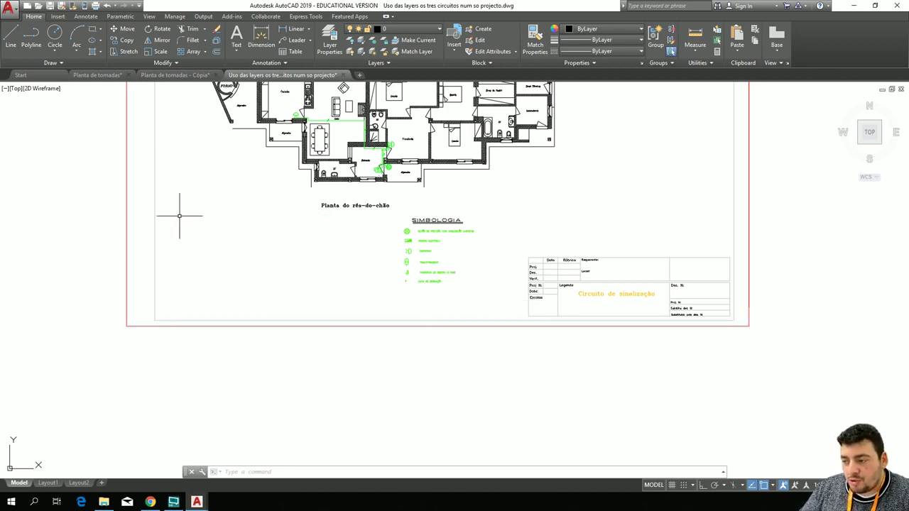
mouse_move(305, 308)
middle_mouse_down()
mouse_move(311, 276)
mouse_move(260, 315)
mouse_move(233, 318)
middle_mouse_up()
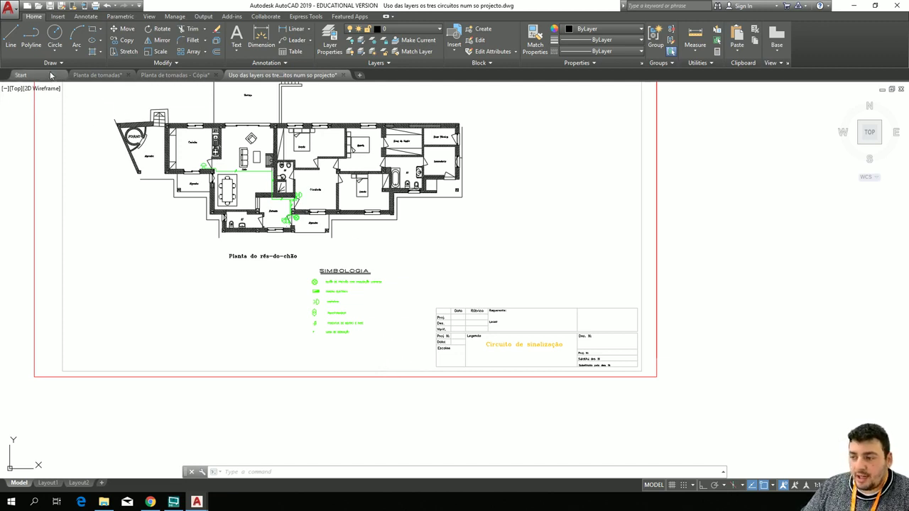
Open the planta quadro drawing from the PROJECTO PRONTO PARA ENTREGAR folder.
left_click(105, 502)
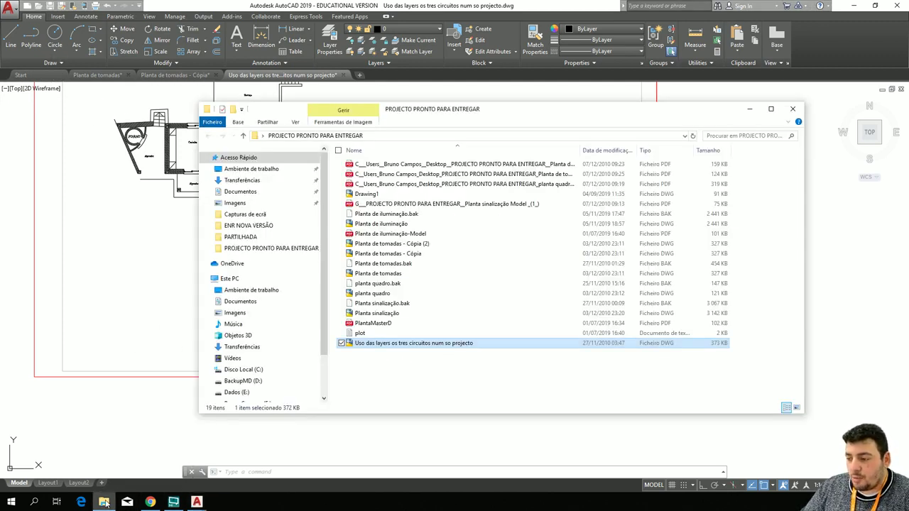
left_click(386, 394)
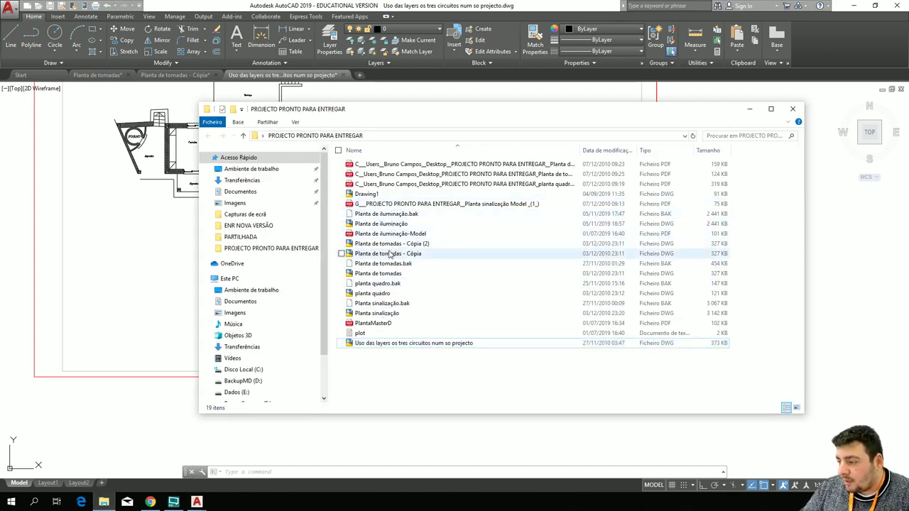
double_click(371, 294)
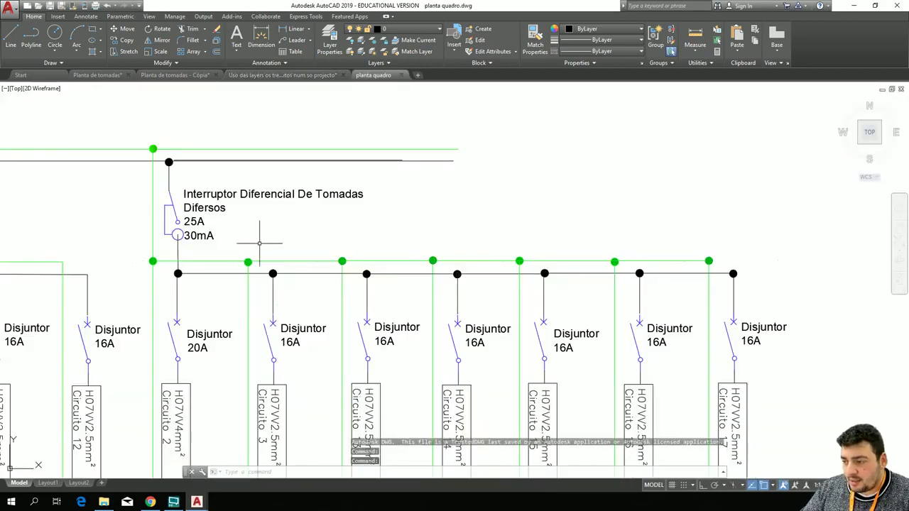
Survey the Quadro Geral diagram across its Tomadas, Iluminação and Sinalização circuits, circuit lists and title block.
scroll(275, 241, "down", 2)
mouse_move(270, 229)
middle_mouse_down()
mouse_move(358, 188)
mouse_move(545, 149)
mouse_move(661, 196)
mouse_move(743, 178)
middle_mouse_up()
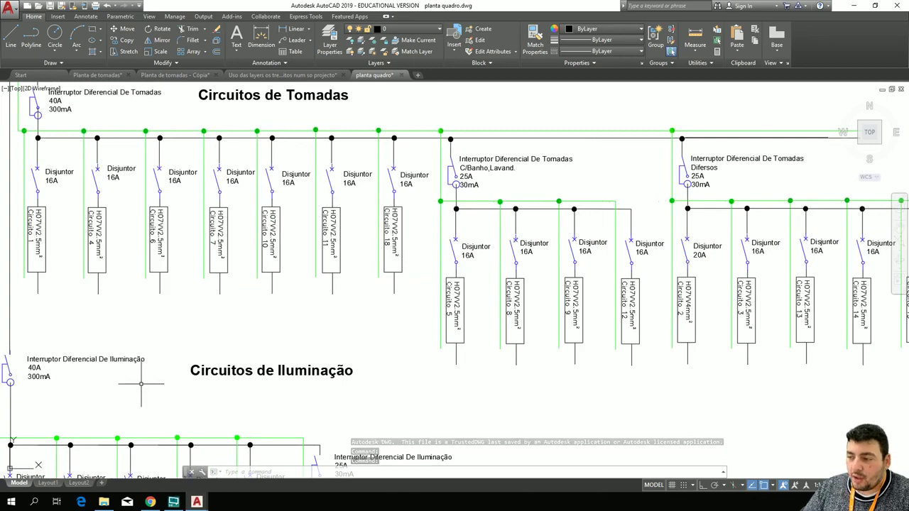
scroll(118, 321, "down", 2)
mouse_move(97, 331)
middle_mouse_down()
mouse_move(183, 320)
mouse_move(167, 309)
middle_mouse_up()
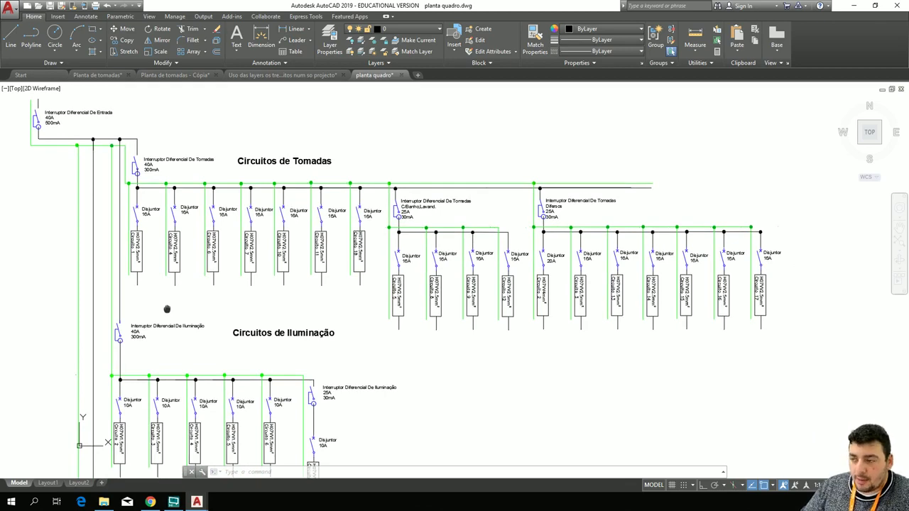
mouse_move(167, 309)
middle_mouse_down()
mouse_move(160, 305)
mouse_move(192, 322)
middle_mouse_up()
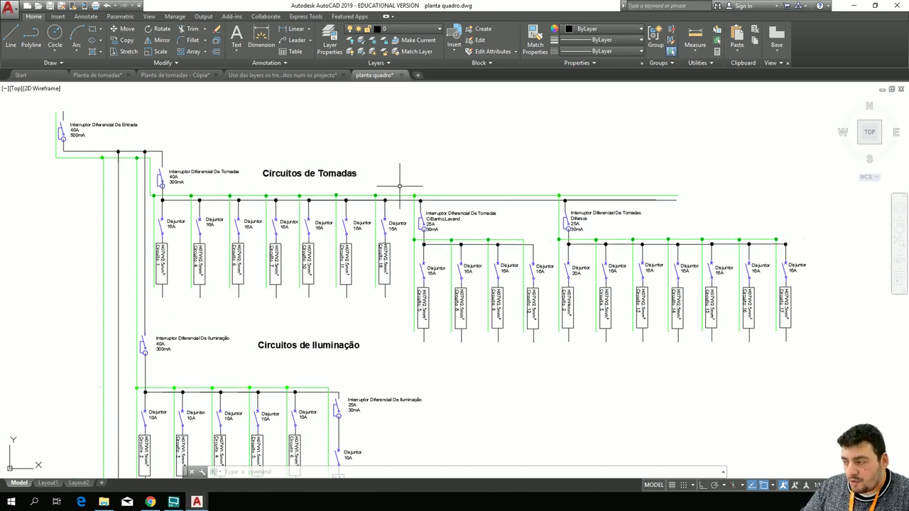
middle_click_drag(430, 372, 515, 207)
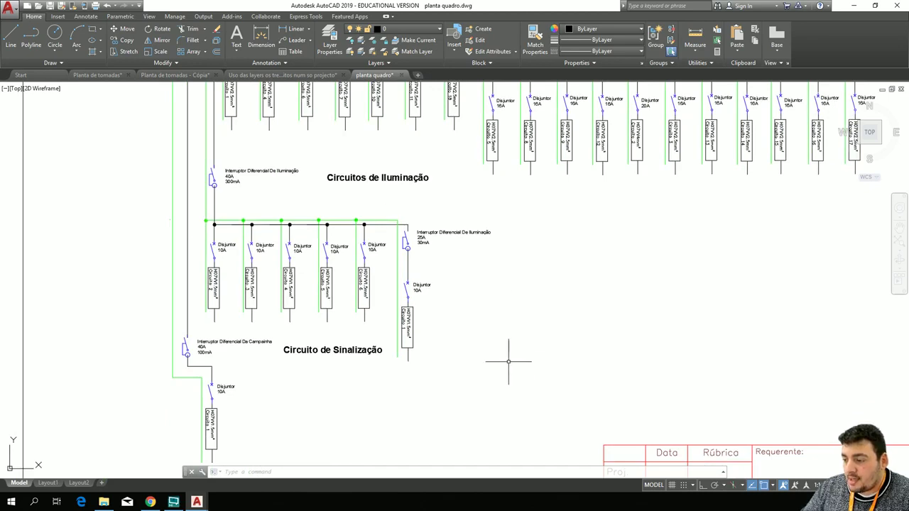
middle_click_drag(509, 361, 453, 138)
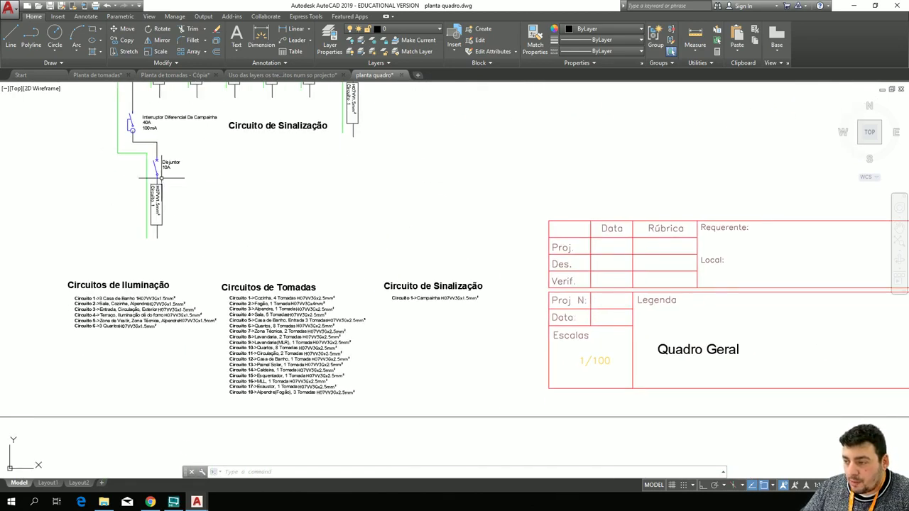
mouse_move(244, 189)
middle_mouse_down()
mouse_move(386, 377)
mouse_move(387, 446)
middle_mouse_up()
mouse_move(216, 231)
middle_mouse_down()
mouse_move(192, 367)
mouse_move(160, 374)
middle_mouse_up()
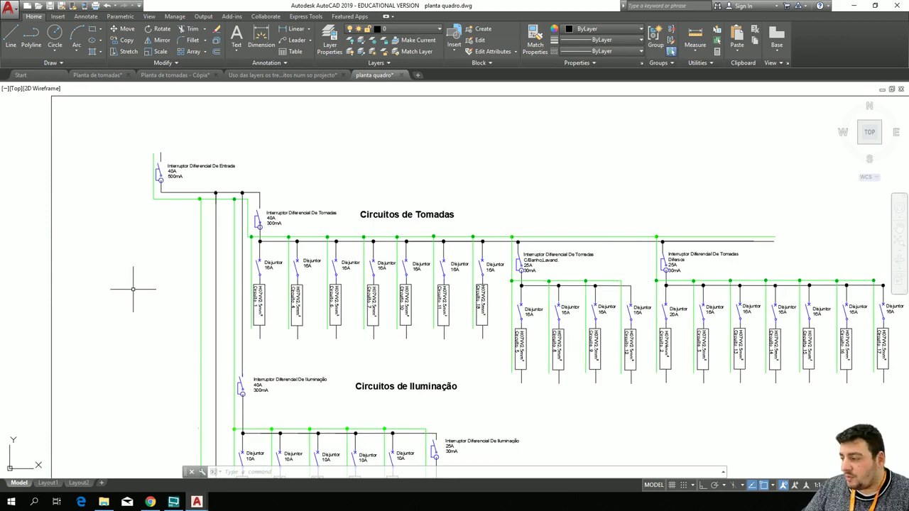
Examine the entry differential switch, the main socket differential with its breakers, and the C/Banho, Lavand. differential branch.
scroll(175, 238, "up", 2)
mouse_move(177, 232)
middle_mouse_down()
mouse_move(156, 242)
mouse_move(132, 280)
middle_mouse_up()
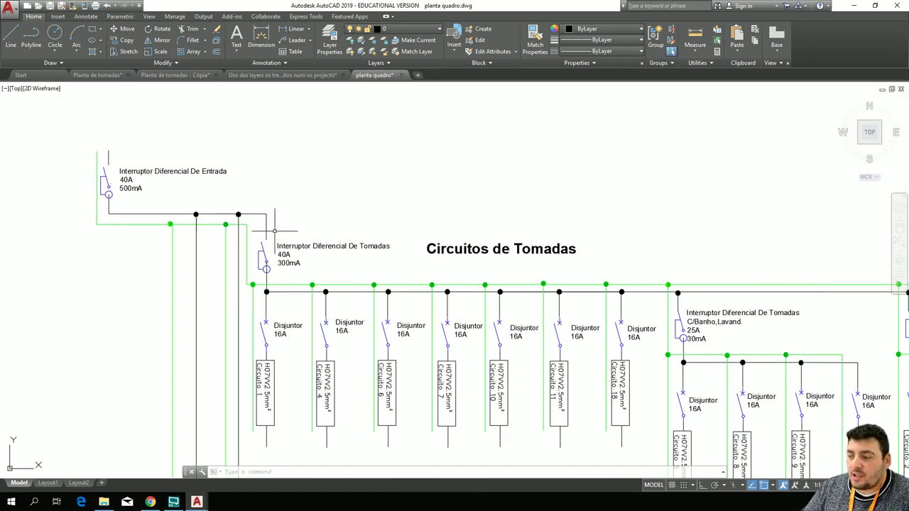
mouse_move(263, 257)
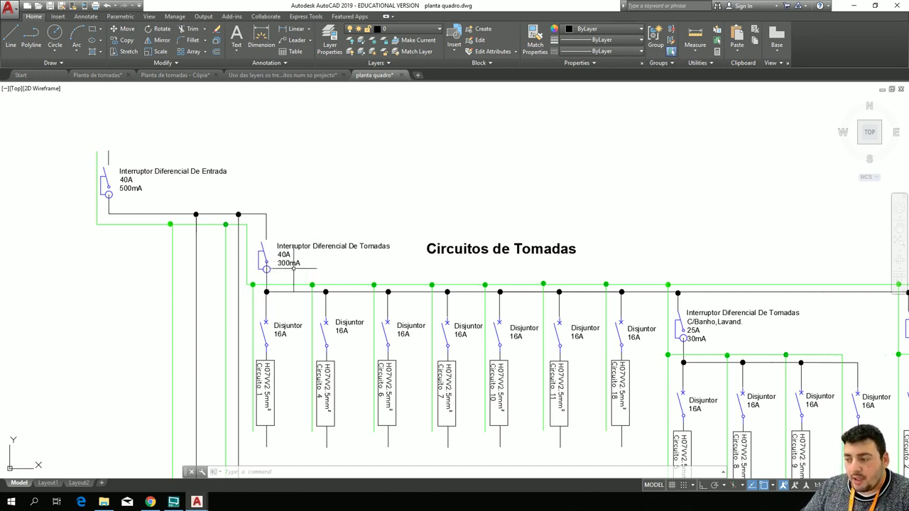
scroll(387, 266, "down", 2)
mouse_move(393, 232)
middle_mouse_down()
mouse_move(254, 201)
mouse_move(258, 173)
middle_mouse_up()
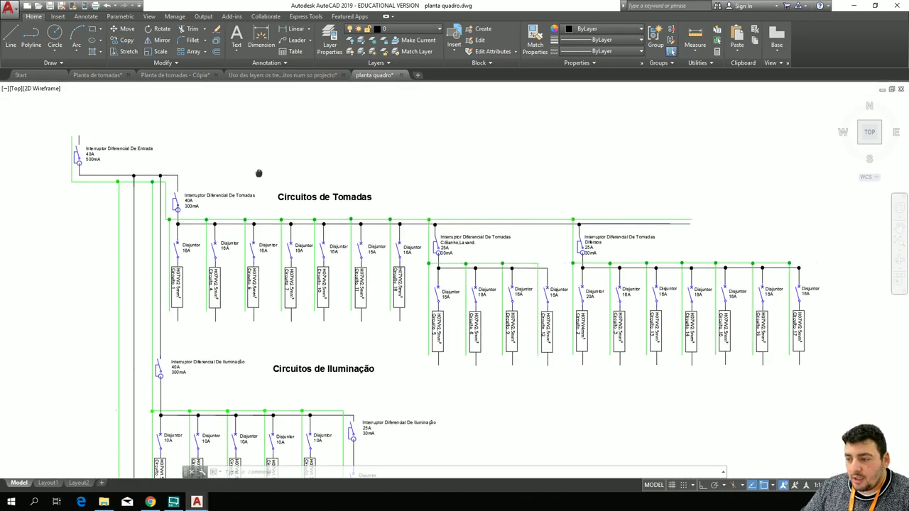
scroll(191, 218, "up", 4)
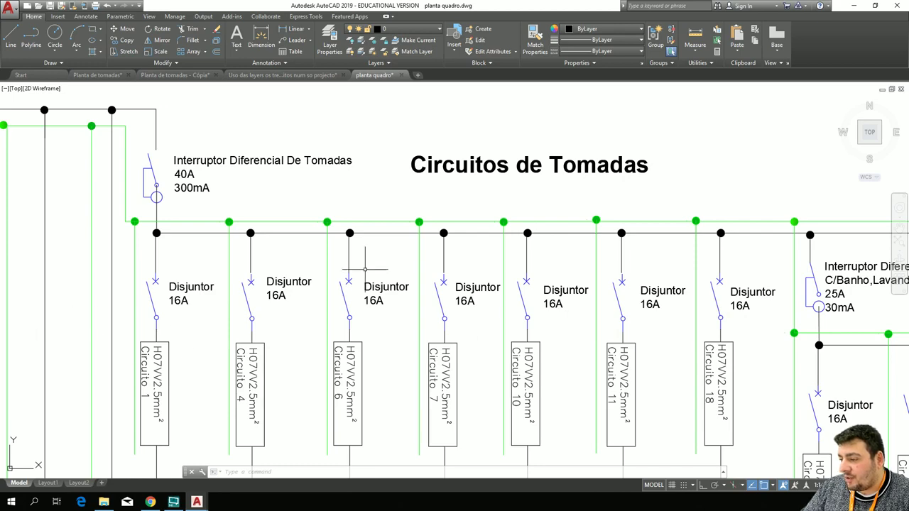
scroll(693, 171, "down", 2)
mouse_move(693, 175)
middle_mouse_down()
mouse_move(639, 183)
mouse_move(136, 166)
middle_mouse_up()
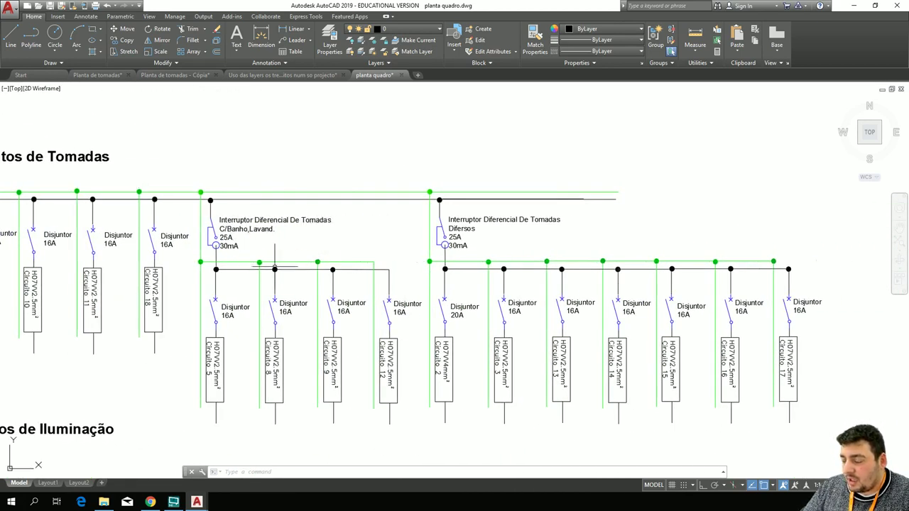
scroll(250, 246, "up", 4)
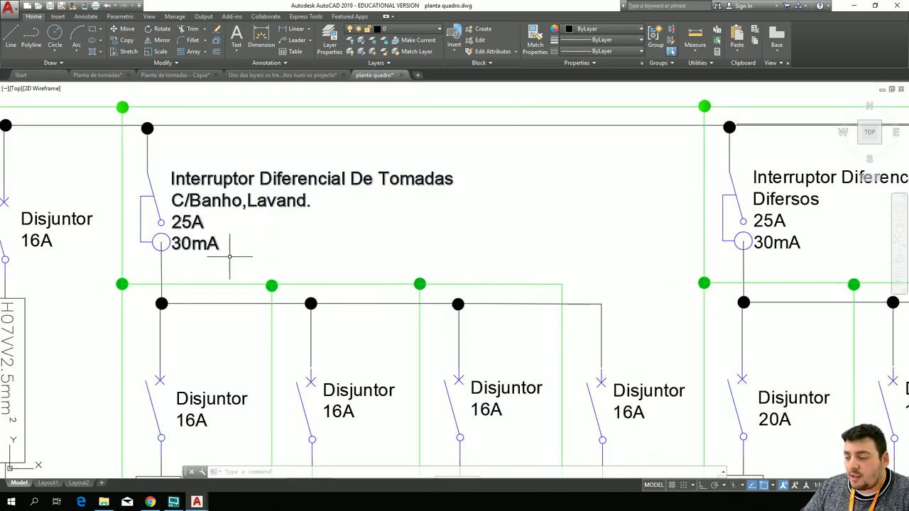
scroll(230, 257, "down", 4)
middle_click_drag(360, 220, 346, 190)
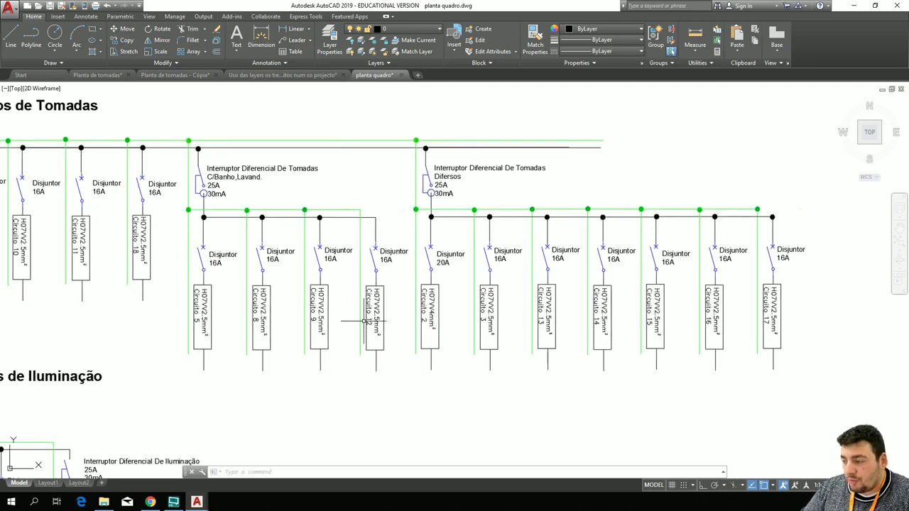
Read the Circuitos de Tomadas list and relate it to the breakers under the C/Banho, Lavand. and Difersos differential switches.
scroll(242, 350, "down", 4)
mouse_move(282, 401)
middle_mouse_down()
mouse_move(317, 345)
mouse_move(434, 215)
middle_mouse_up()
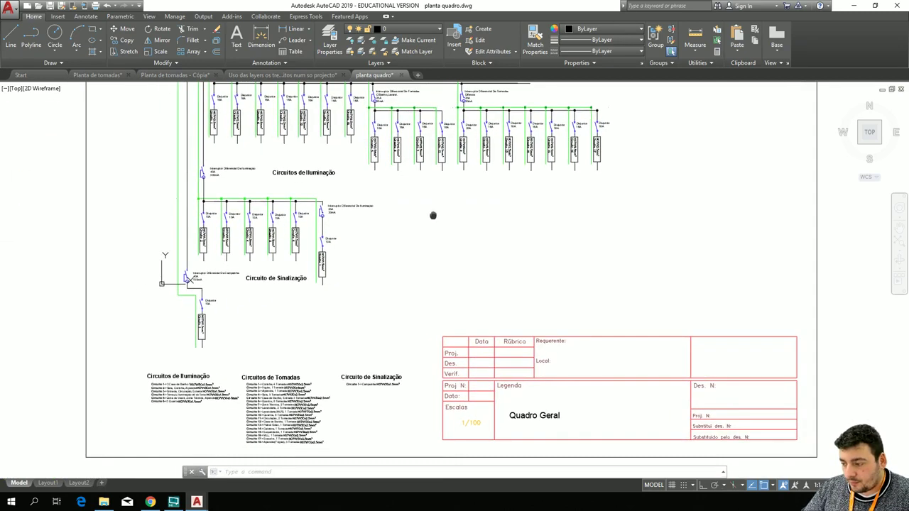
scroll(375, 340, "up", 2)
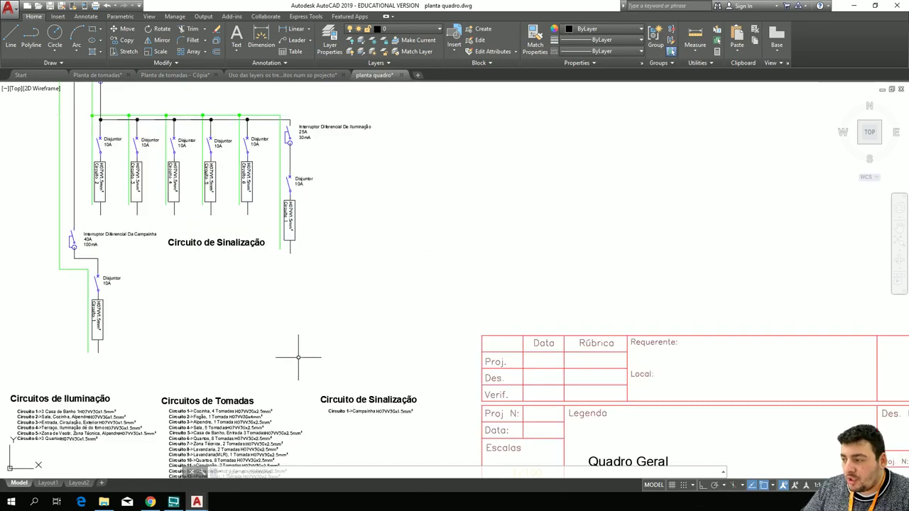
middle_click_drag(300, 358, 355, 160)
scroll(257, 246, "up", 3)
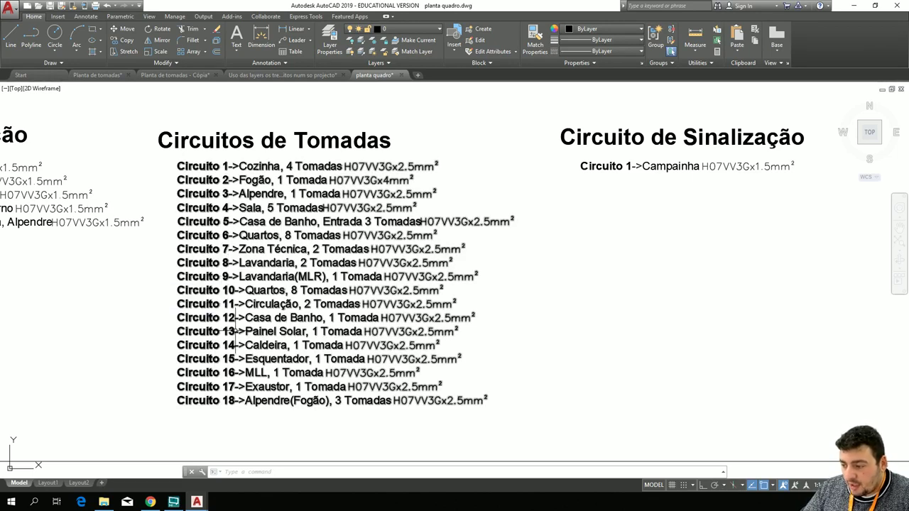
scroll(245, 317, "down", 10)
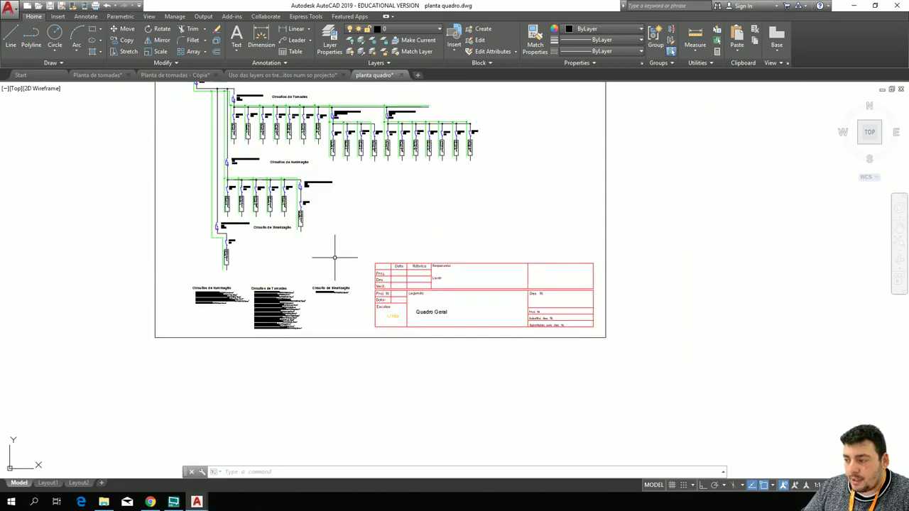
scroll(324, 260, "up", 15)
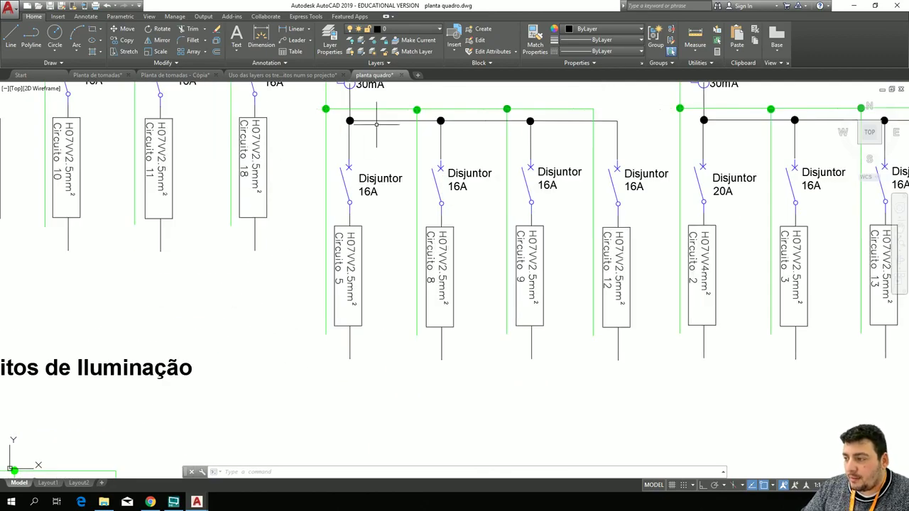
mouse_move(416, 95)
middle_mouse_down()
mouse_move(220, 197)
mouse_move(189, 197)
mouse_move(180, 168)
middle_mouse_up()
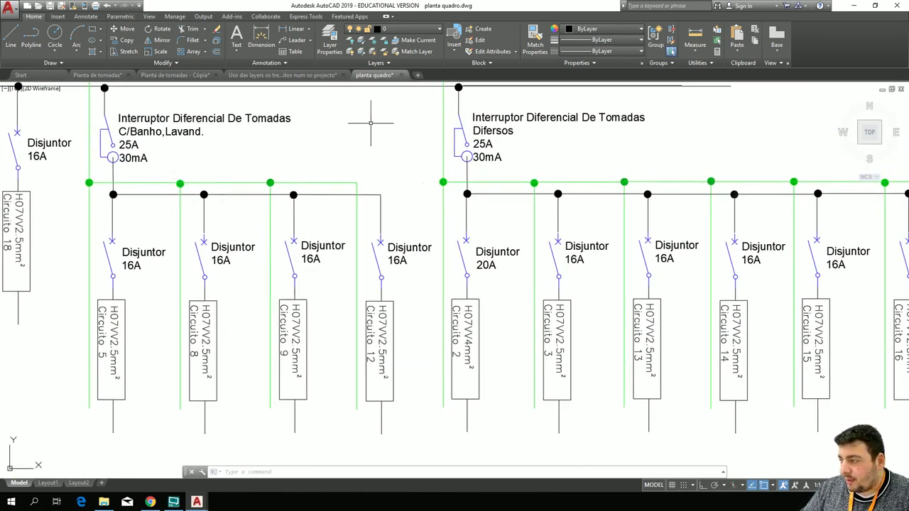
middle_click_drag(370, 122, 168, 152)
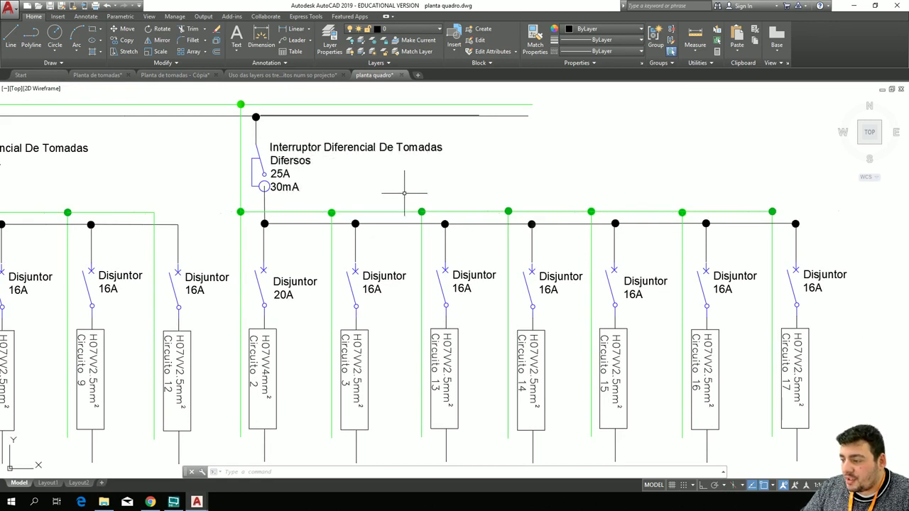
scroll(263, 293, "down", 2)
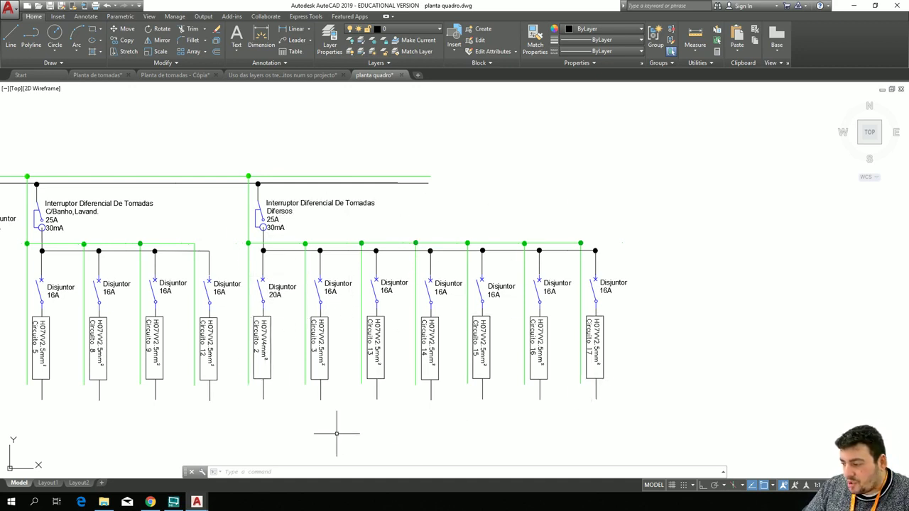
Read the circuit lists, and compare them with the socket branches under the C/Banho, Lavand. and Difersos differential switches.
mouse_move(336, 432)
middle_mouse_down()
mouse_move(708, 173)
mouse_move(826, 154)
mouse_move(459, 174)
mouse_move(574, 7)
middle_mouse_up()
middle_click_drag(543, 90, 393, 97)
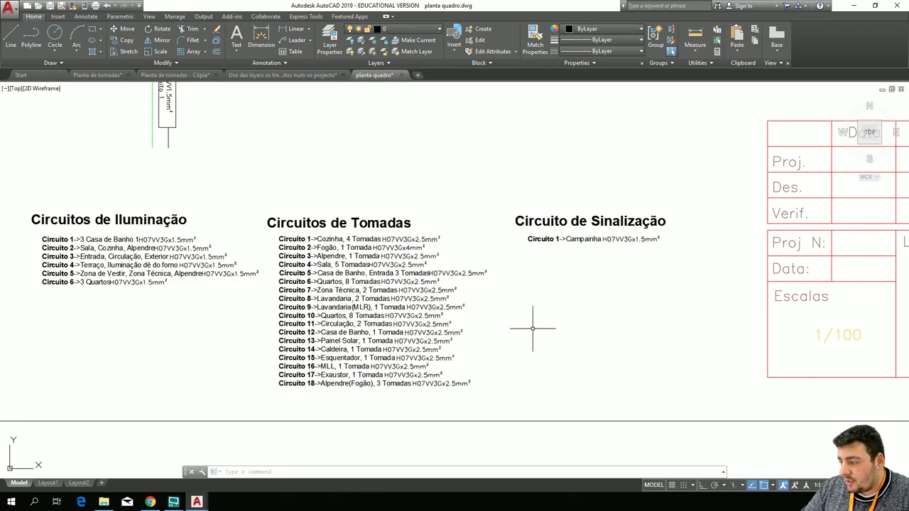
scroll(511, 327, "down", 5)
middle_click_drag(602, 228, 375, 304)
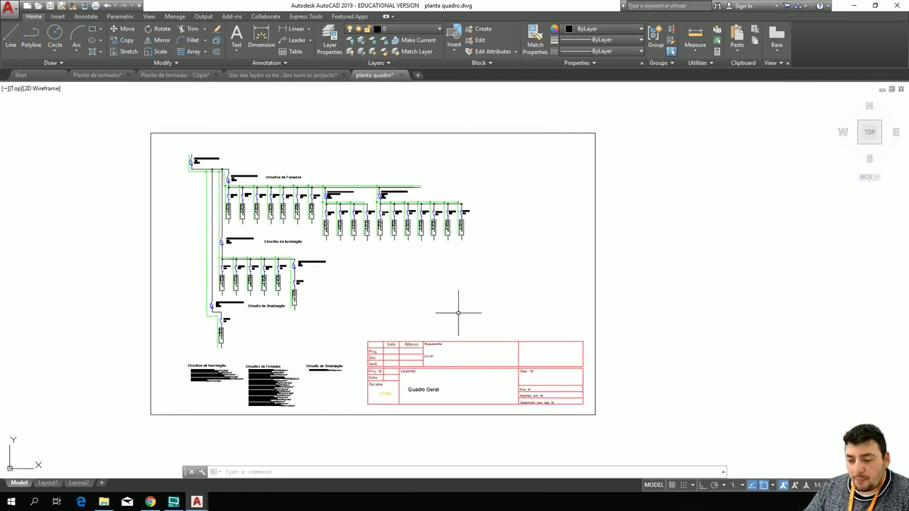
scroll(408, 277, "up", 2)
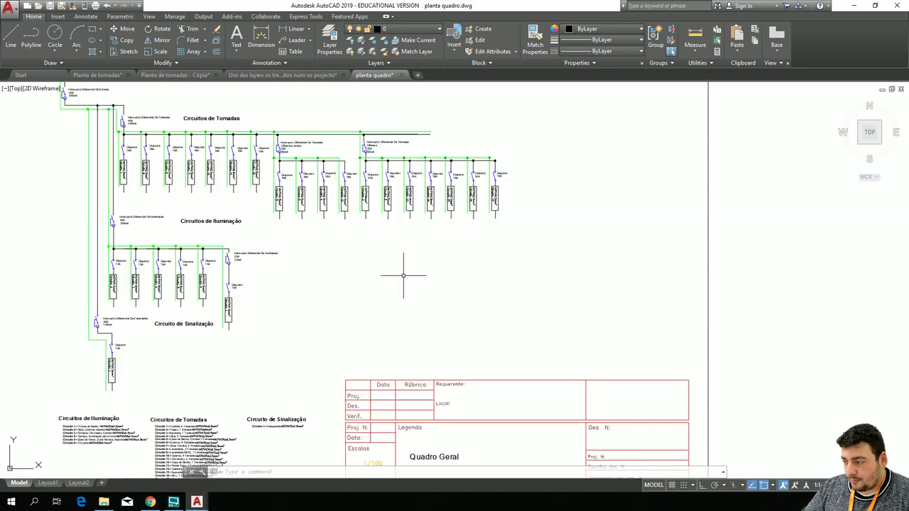
middle_click_drag(320, 254, 289, 323)
scroll(355, 346, "up", 2)
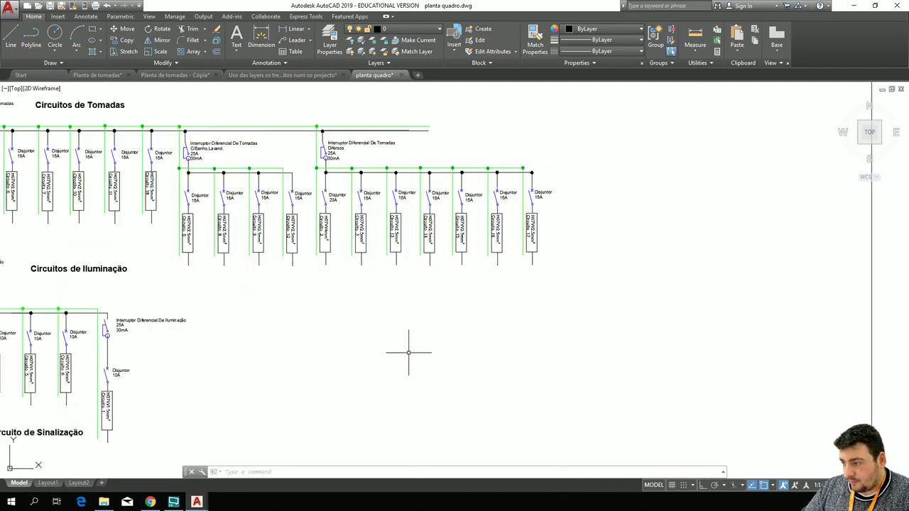
scroll(425, 353, "up", 2)
mouse_move(426, 353)
middle_mouse_down()
mouse_move(254, 384)
mouse_move(206, 484)
middle_mouse_up()
scroll(419, 426, "down", 3)
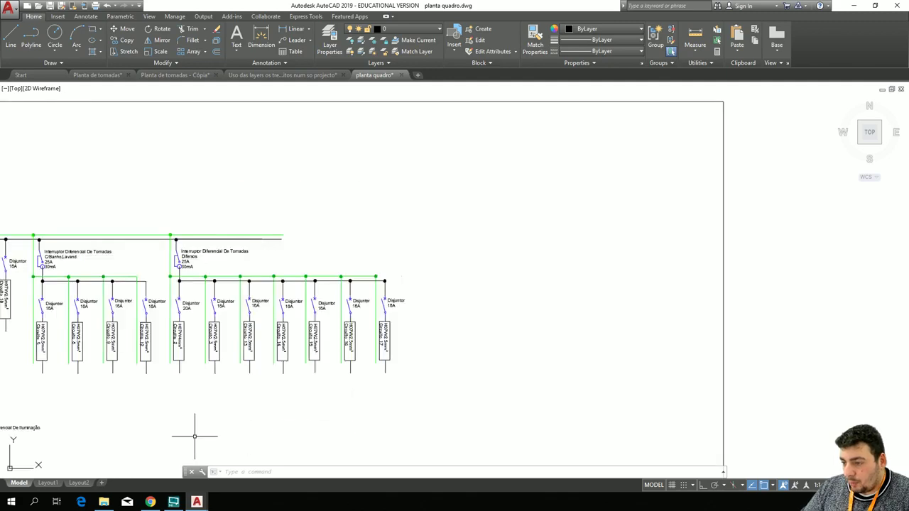
Examine the Circuito de Sinalização branch, from the Campainha differential switch through its breaker to the circuit's cable label.
mouse_move(197, 426)
middle_mouse_down()
mouse_move(588, 152)
mouse_move(645, 134)
mouse_move(684, 141)
middle_mouse_up()
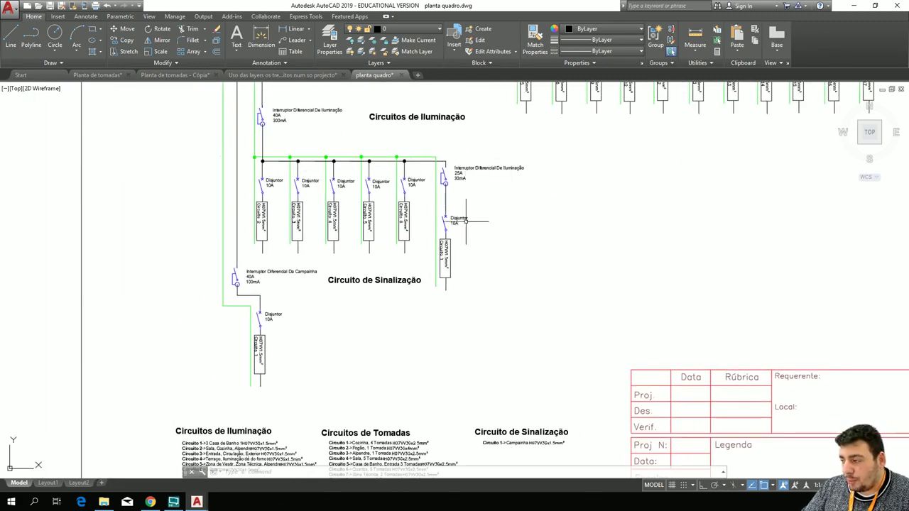
scroll(331, 323, "up", 4)
mouse_move(255, 321)
middle_mouse_down()
mouse_move(378, 212)
mouse_move(388, 289)
mouse_move(349, 294)
middle_mouse_up()
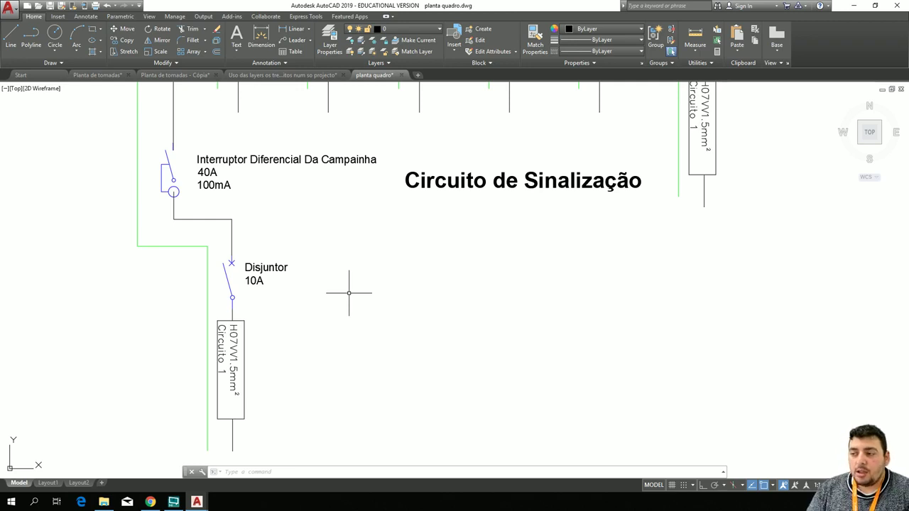
scroll(235, 310, "down", 5)
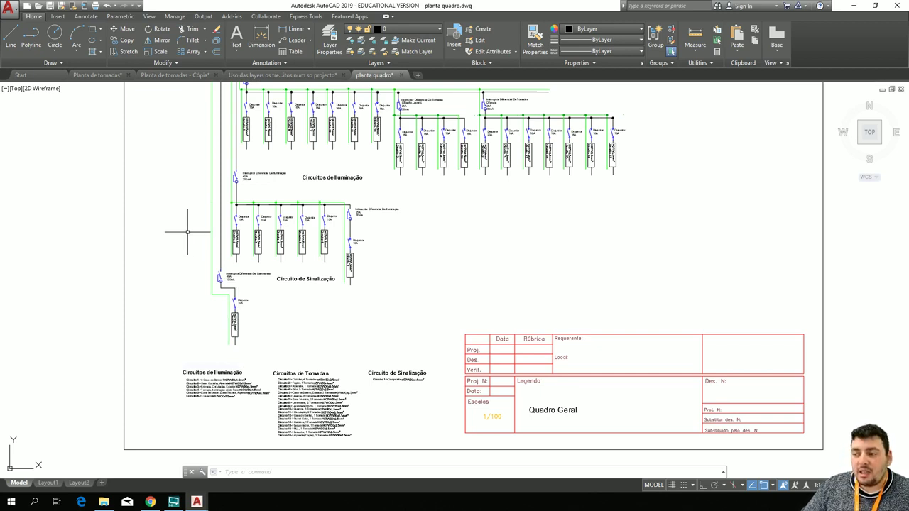
mouse_move(172, 177)
middle_mouse_down()
mouse_move(84, 267)
mouse_move(126, 282)
middle_mouse_up()
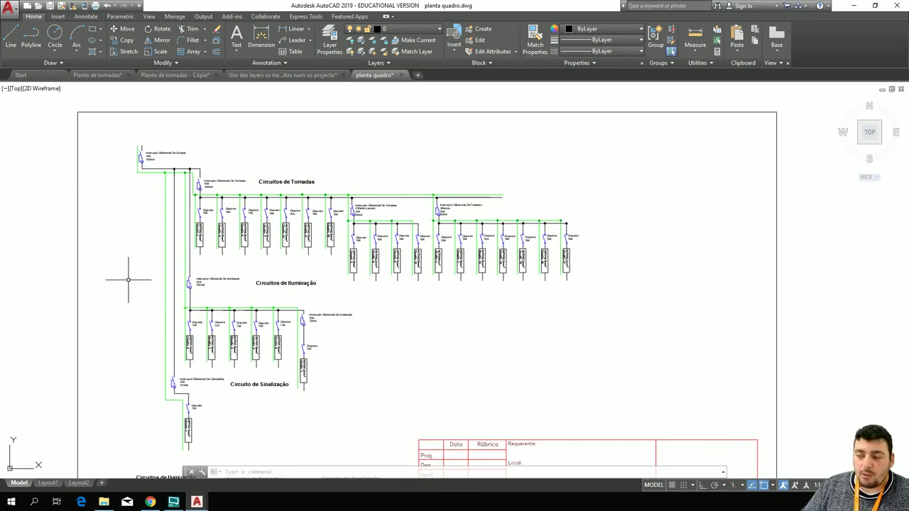
Trace the supply from the entry differential switch to the main differentials of the Tomadas and Iluminação circuits.
scroll(129, 279, "up", 2)
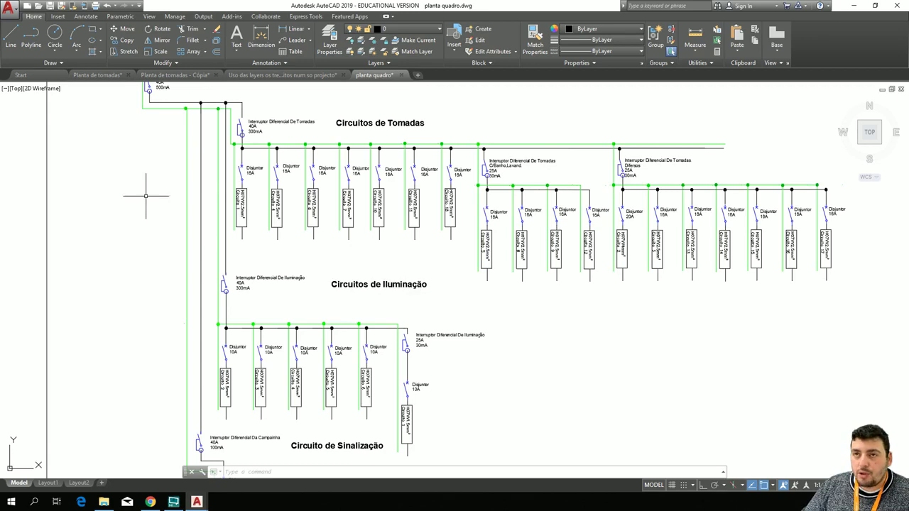
mouse_move(145, 197)
middle_mouse_down()
mouse_move(81, 225)
mouse_move(77, 249)
mouse_move(55, 241)
middle_mouse_up()
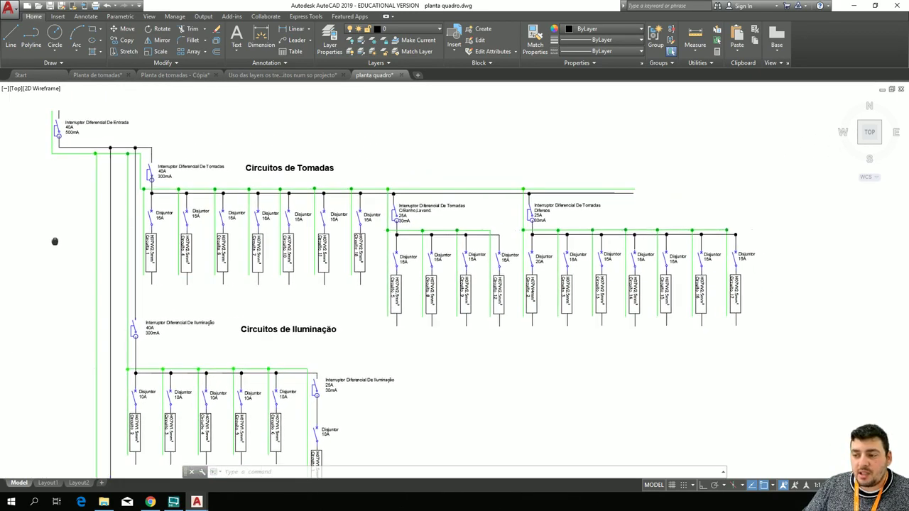
scroll(33, 228, "up", 1)
scroll(32, 229, "up", 3)
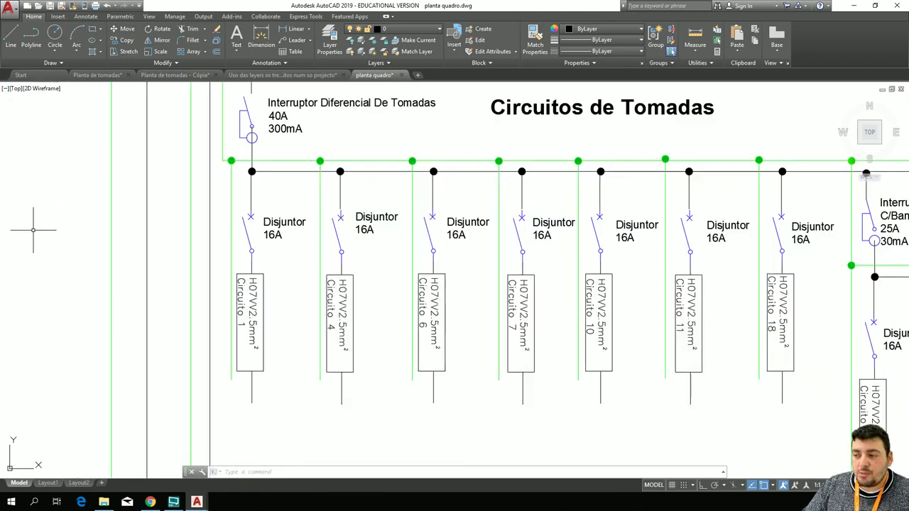
scroll(33, 230, "down", 2)
mouse_move(45, 223)
middle_mouse_down()
mouse_move(83, 270)
mouse_move(155, 291)
mouse_move(142, 258)
middle_mouse_up()
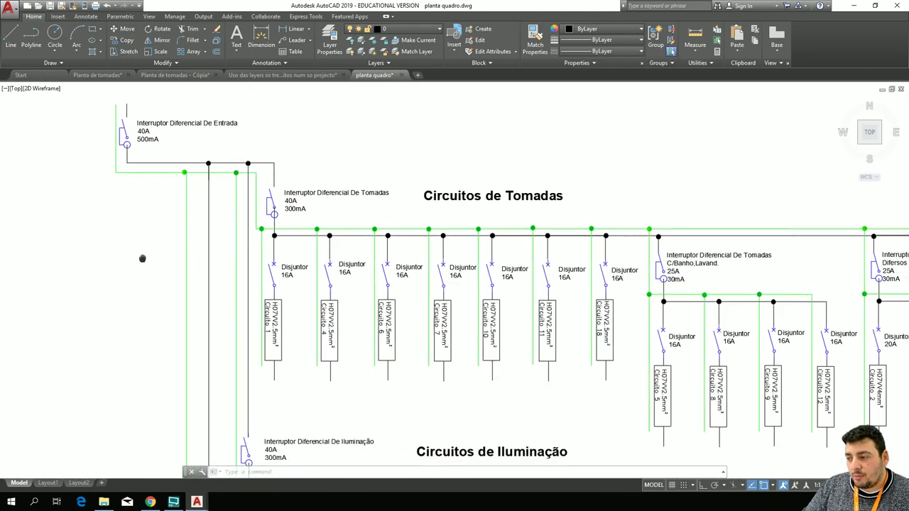
Compare the current and sensitivity ratings on the entry differential label with those on the main Tomadas differential label.
left_click(301, 208)
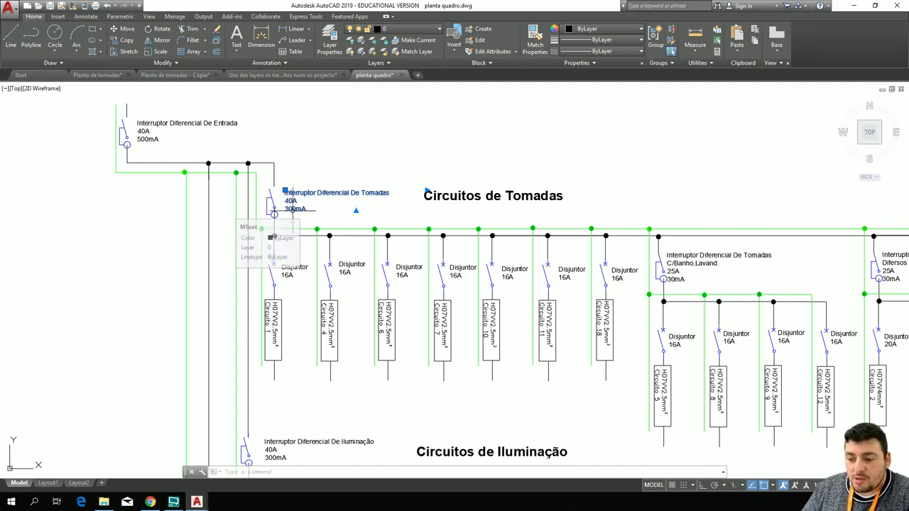
scroll(338, 208, "up", 4)
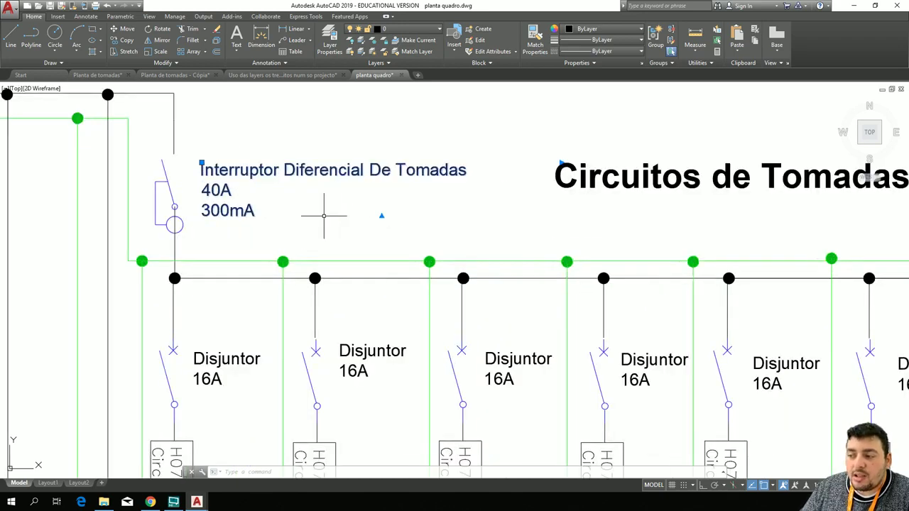
key("Escape")
scroll(324, 215, "down", 4)
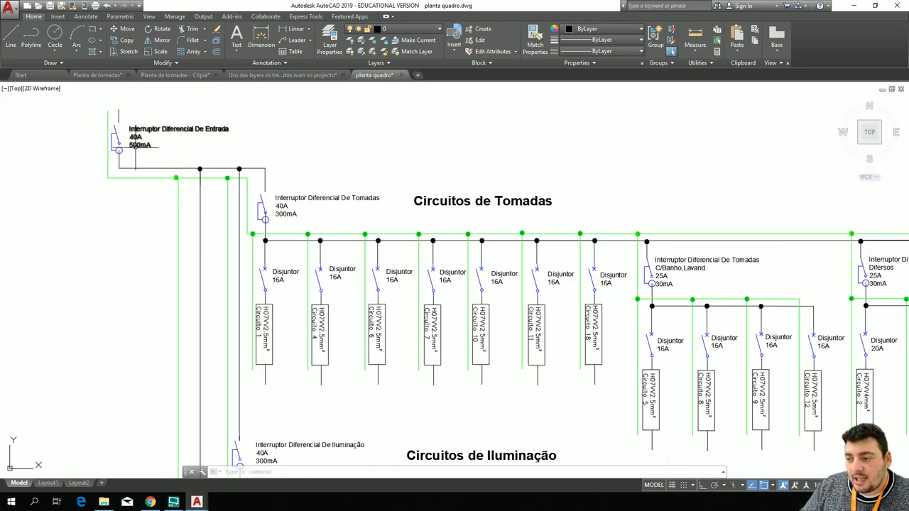
left_click(135, 146)
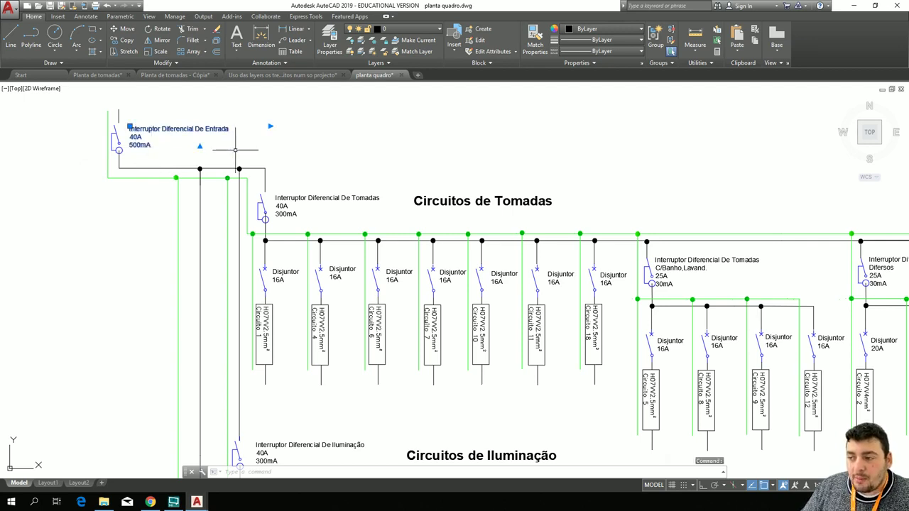
key("Escape")
key("Escape")
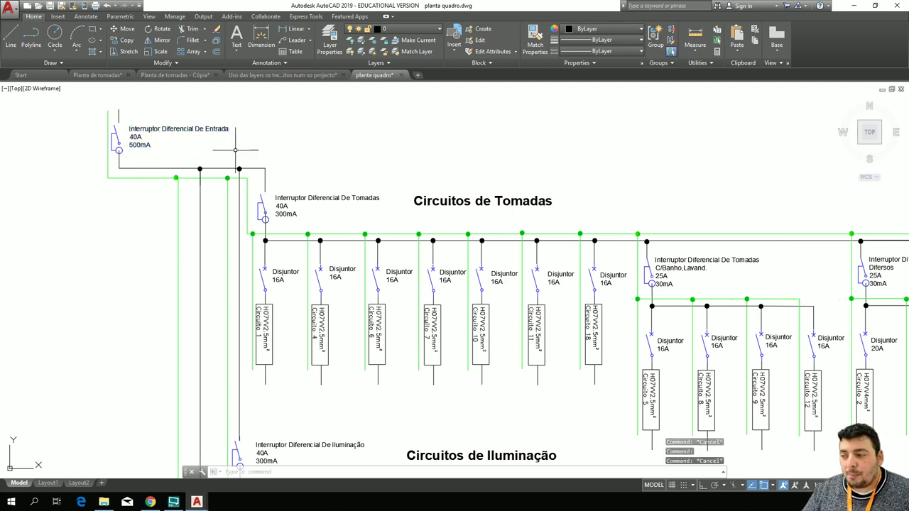
scroll(278, 188, "up", 4)
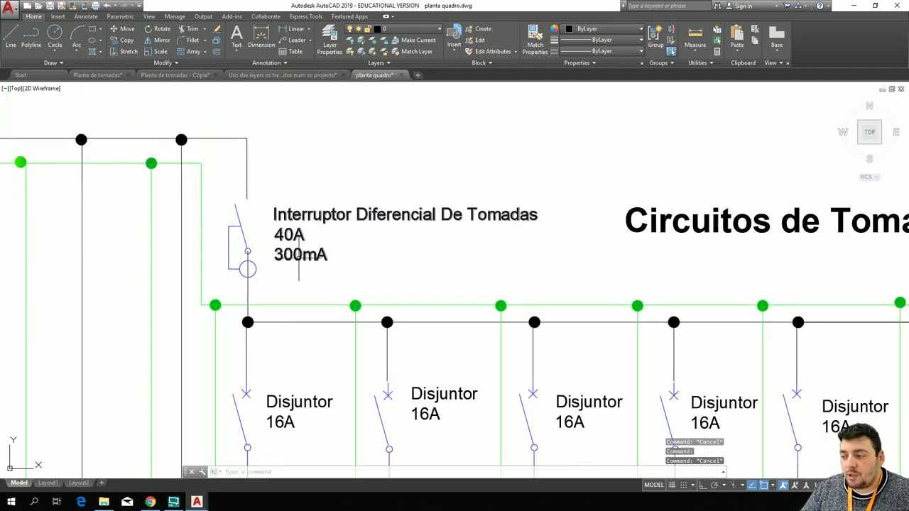
left_click(299, 259)
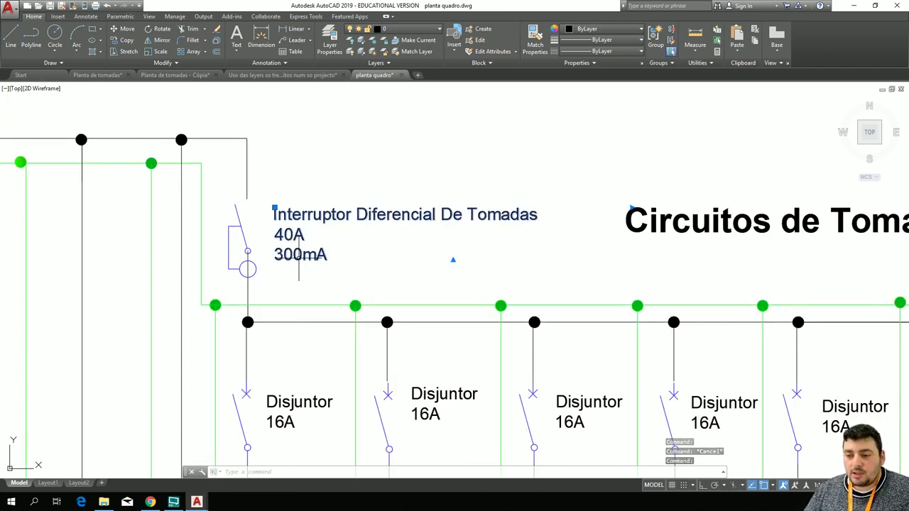
scroll(299, 258, "down", 4)
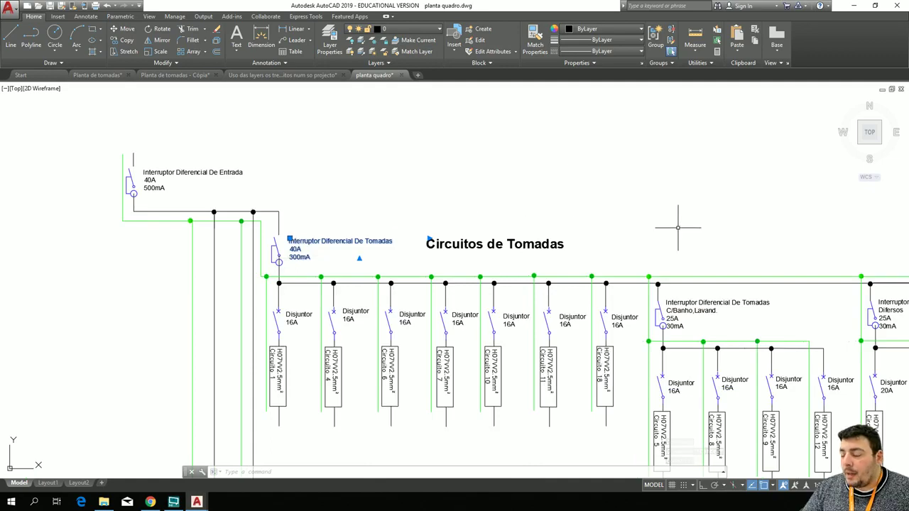
Inspect the C/Banho, Lavand. differential rating, and compare it with the two differential switches in the Circuitos de Iluminação.
mouse_move(679, 227)
middle_mouse_down()
mouse_move(564, 158)
mouse_move(540, 122)
mouse_move(473, 152)
mouse_move(408, 132)
mouse_move(266, 130)
mouse_move(305, 110)
middle_mouse_up()
scroll(351, 205, "up", 4)
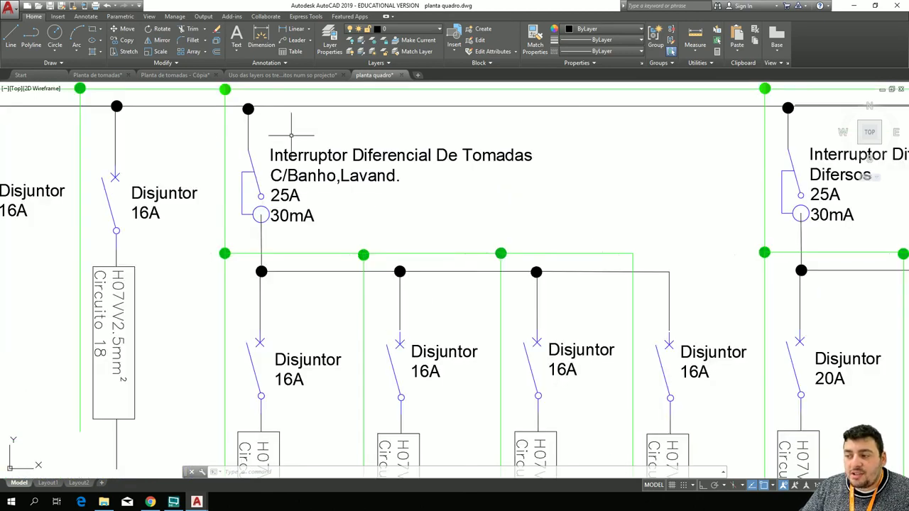
scroll(313, 211, "down", 4)
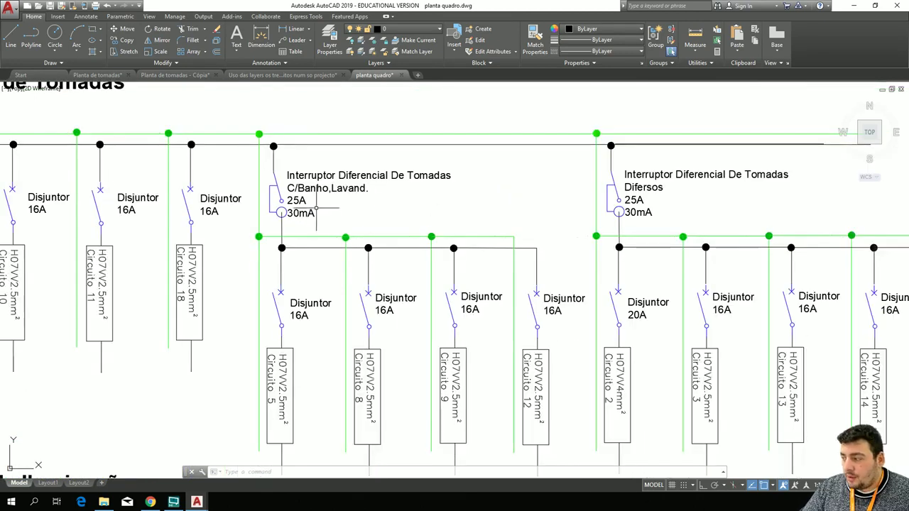
middle_click_drag(442, 204, 705, 103)
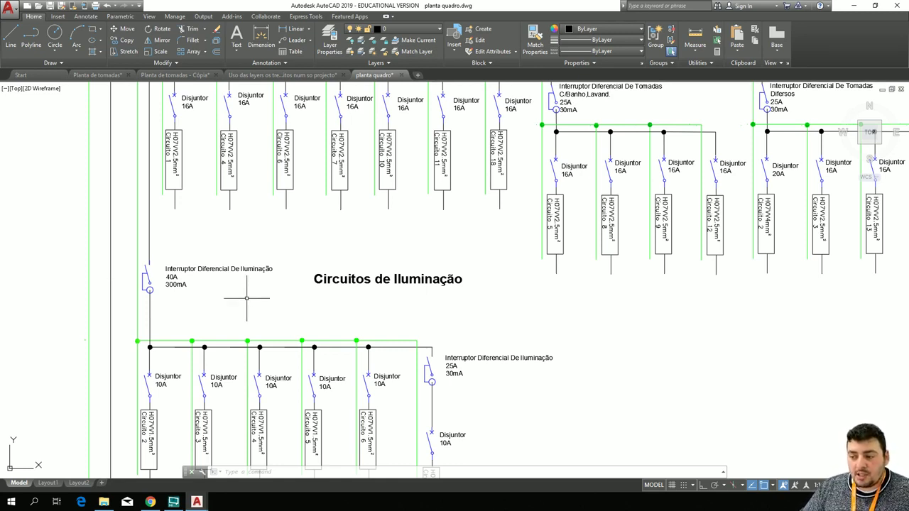
left_click(248, 301)
key("Escape")
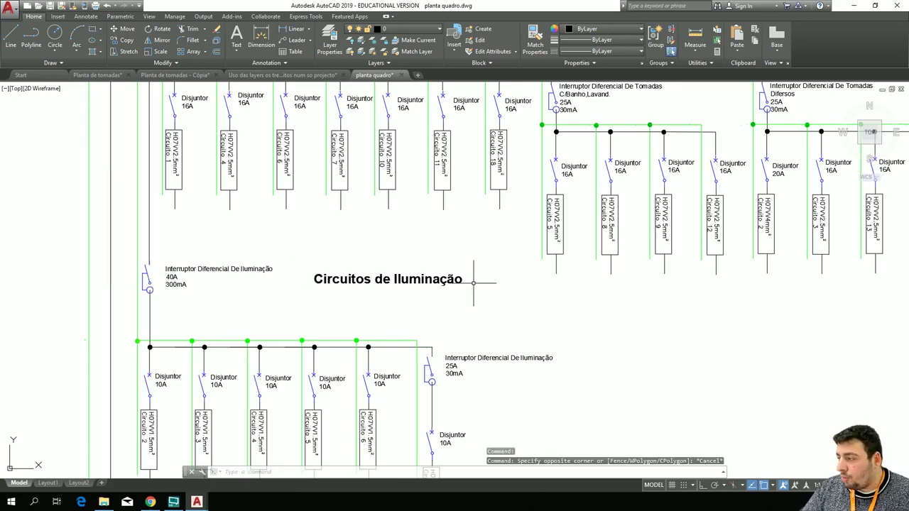
middle_click_drag(473, 289, 257, 379)
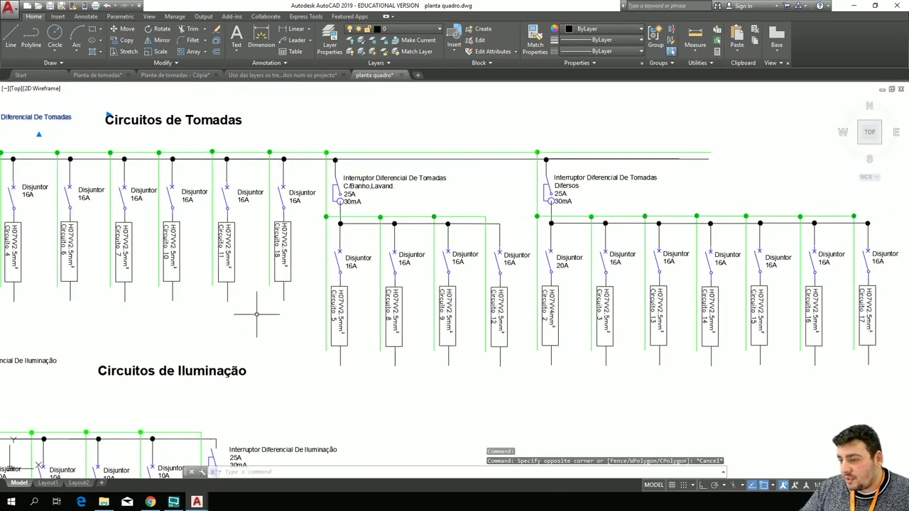
mouse_move(263, 316)
middle_mouse_down()
mouse_move(345, 298)
mouse_move(431, 319)
mouse_move(463, 339)
mouse_move(398, 158)
mouse_move(346, 92)
mouse_move(409, 86)
middle_mouse_up()
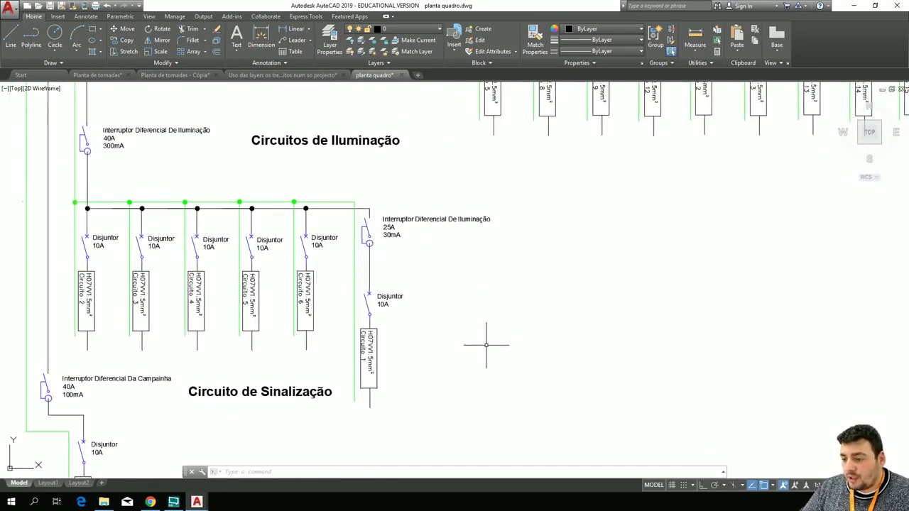
mouse_move(485, 349)
middle_mouse_down()
mouse_move(521, 175)
mouse_move(400, 272)
mouse_move(644, 457)
middle_mouse_up()
scroll(417, 201, "up", 2)
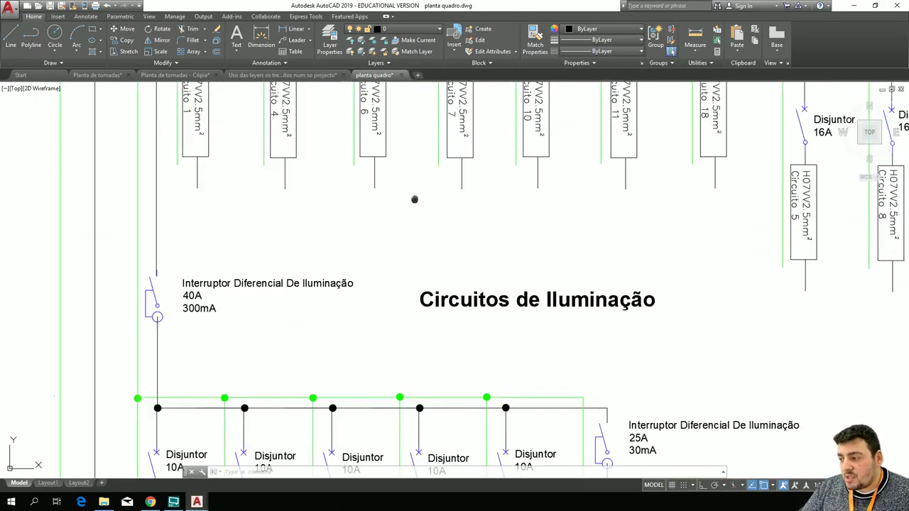
mouse_move(417, 199)
middle_mouse_down()
mouse_move(362, 420)
mouse_move(340, 428)
middle_mouse_up()
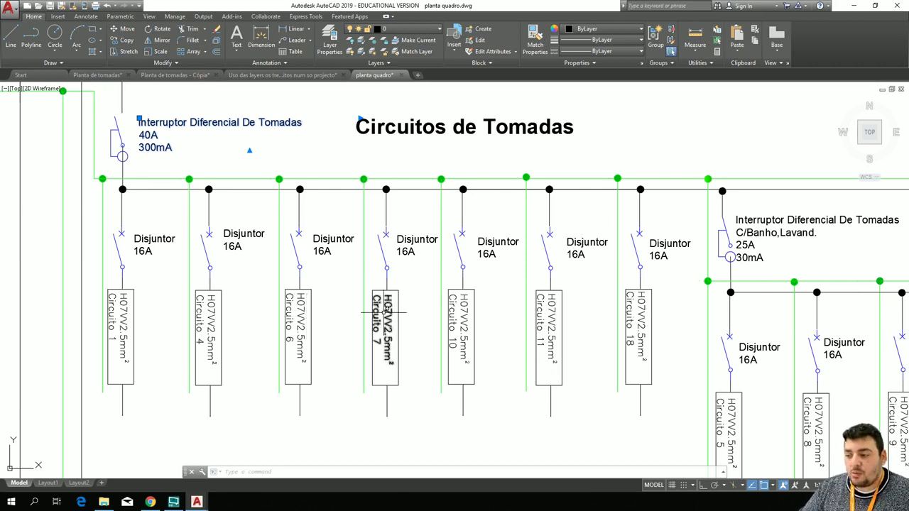
Examine the Difersos differential branch and its breakers through Circuito 17, comparing it with the C/Banho, Lavand. branch.
scroll(384, 329, "down", 4)
mouse_move(608, 233)
middle_mouse_down()
mouse_move(529, 178)
mouse_move(391, 150)
mouse_move(226, 140)
middle_mouse_up()
scroll(345, 209, "up", 5)
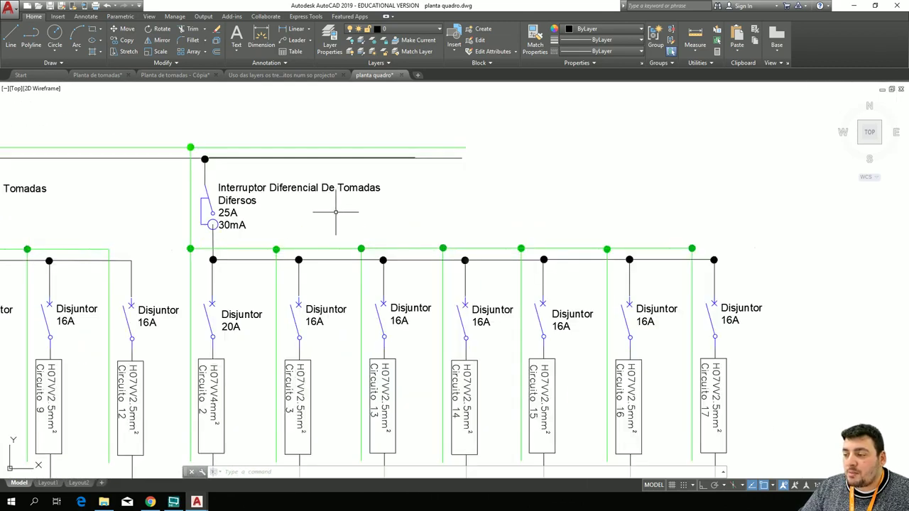
middle_click_drag(345, 209, 365, 142)
scroll(367, 141, "down", 2)
scroll(367, 141, "down", 2)
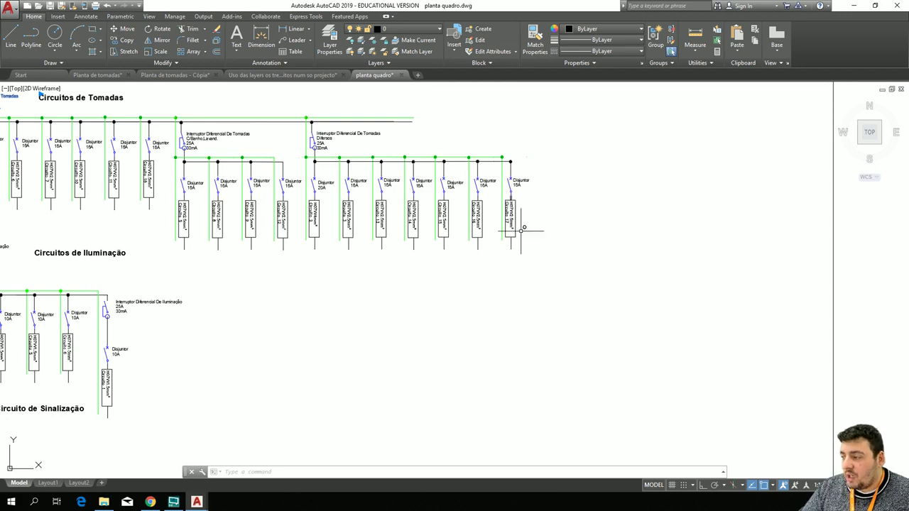
scroll(529, 234, "up", 2)
scroll(529, 233, "up", 2)
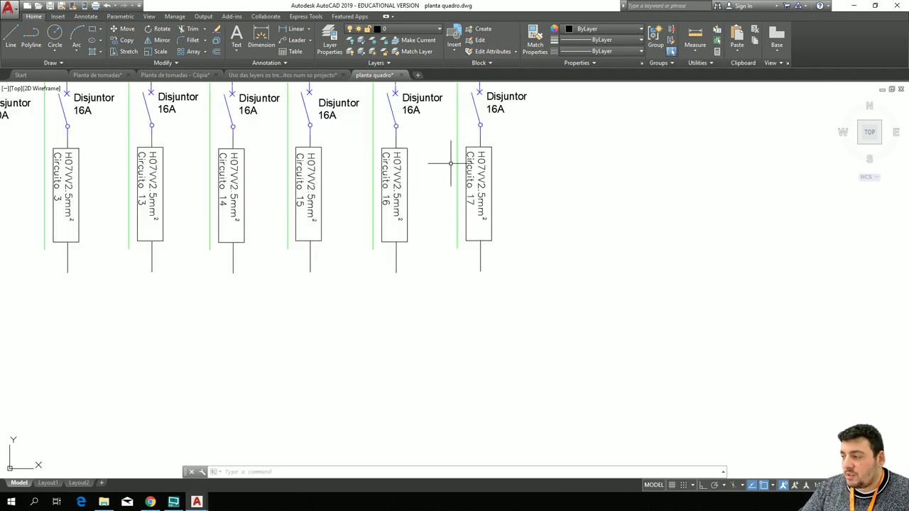
middle_click_drag(574, 206, 766, 338)
scroll(554, 242, "down", 3)
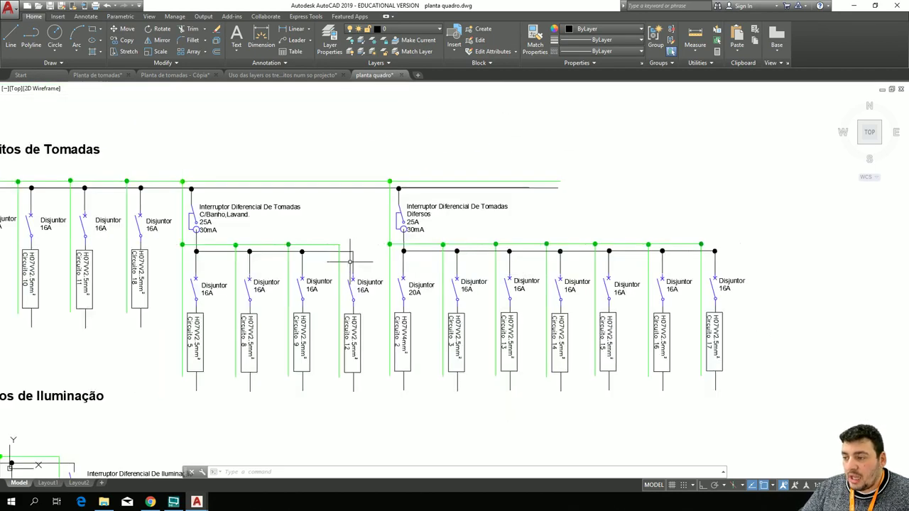
scroll(377, 242, "up", 2)
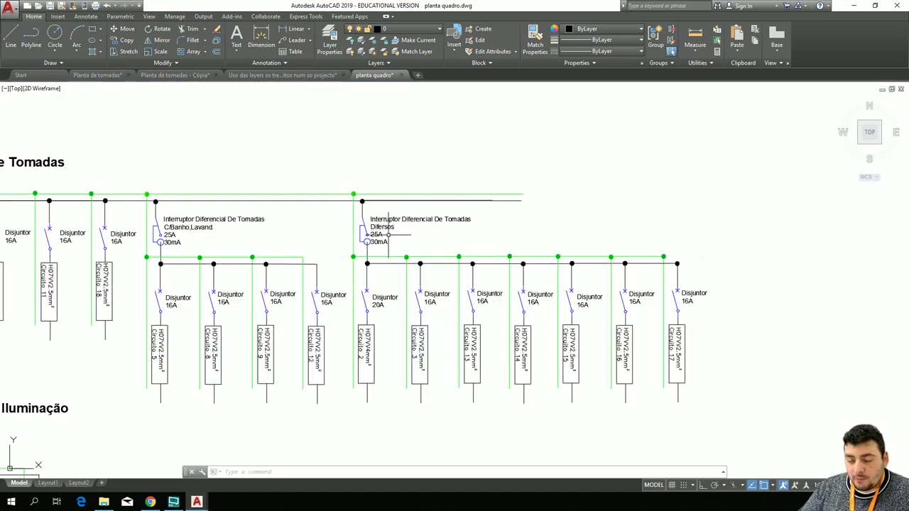
scroll(388, 235, "down", 3)
mouse_move(325, 226)
middle_mouse_down()
mouse_move(419, 222)
mouse_move(437, 161)
middle_mouse_up()
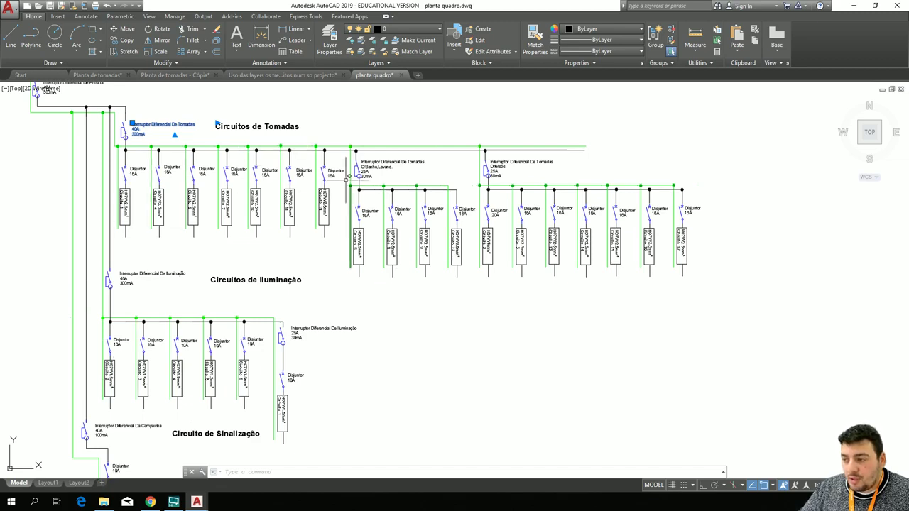
Compare the breakers and cables of the C/Banho, Lavand. and Difersos branches within the overall diagram, and deselect the main Tomadas differential label.
scroll(508, 177, "up", 4)
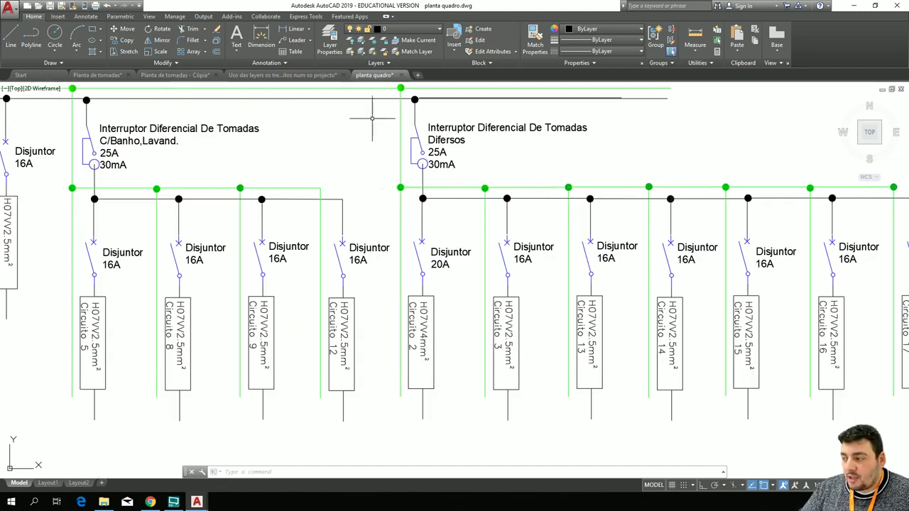
scroll(458, 288, "down", 2)
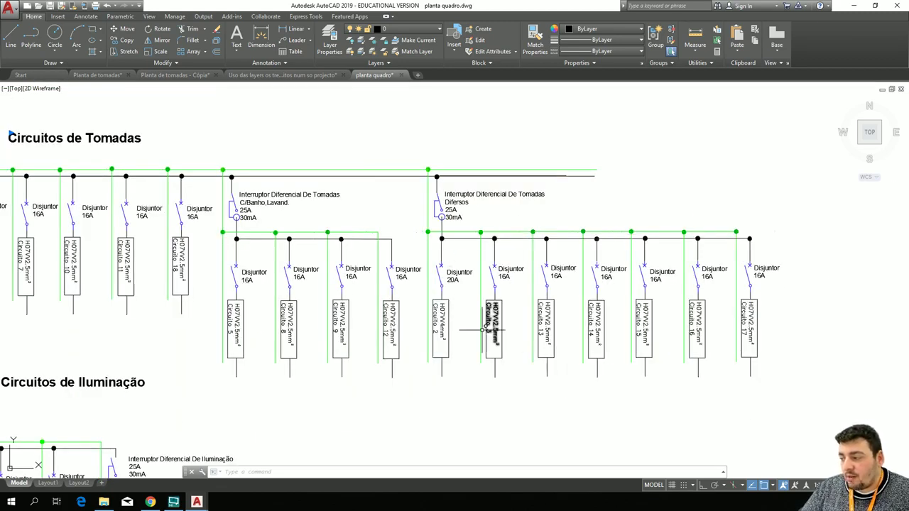
mouse_move(483, 294)
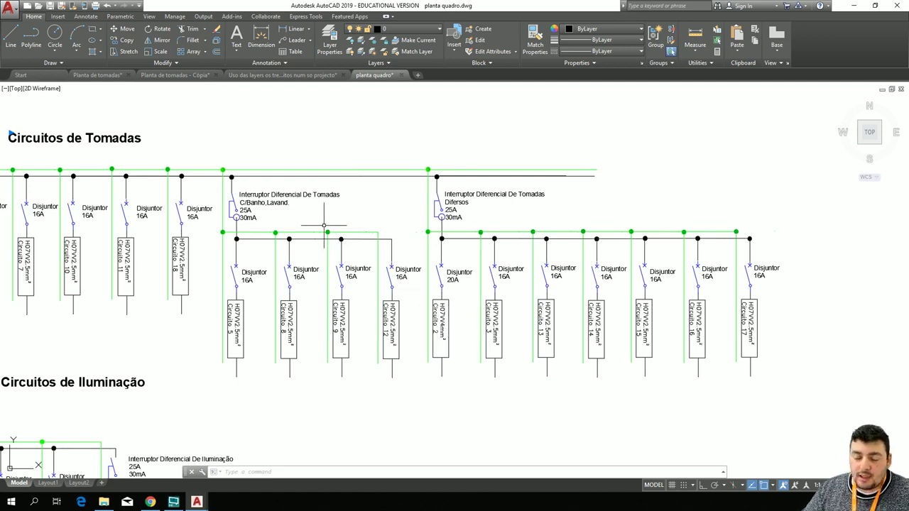
scroll(376, 215, "down", 2)
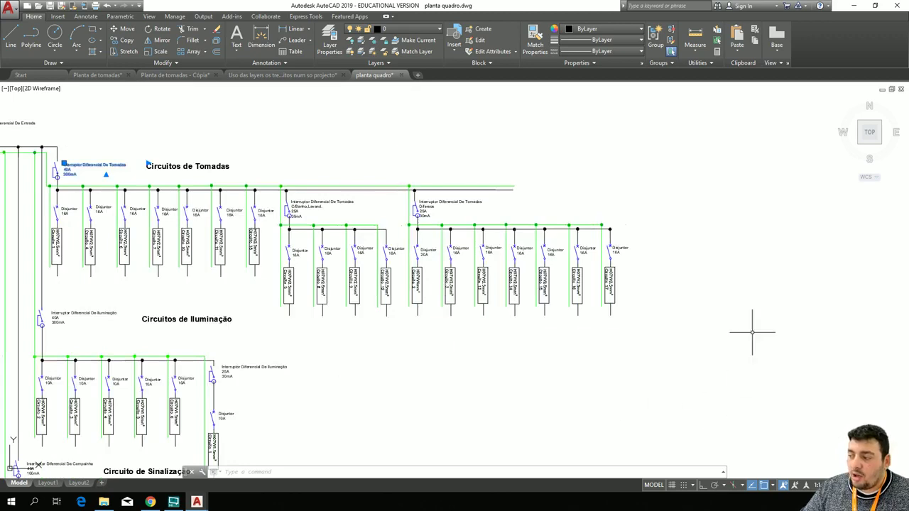
scroll(357, 345, "up", 2)
mouse_move(131, 288)
middle_mouse_down()
mouse_move(273, 344)
mouse_move(249, 327)
middle_mouse_up()
scroll(248, 326, "down", 3)
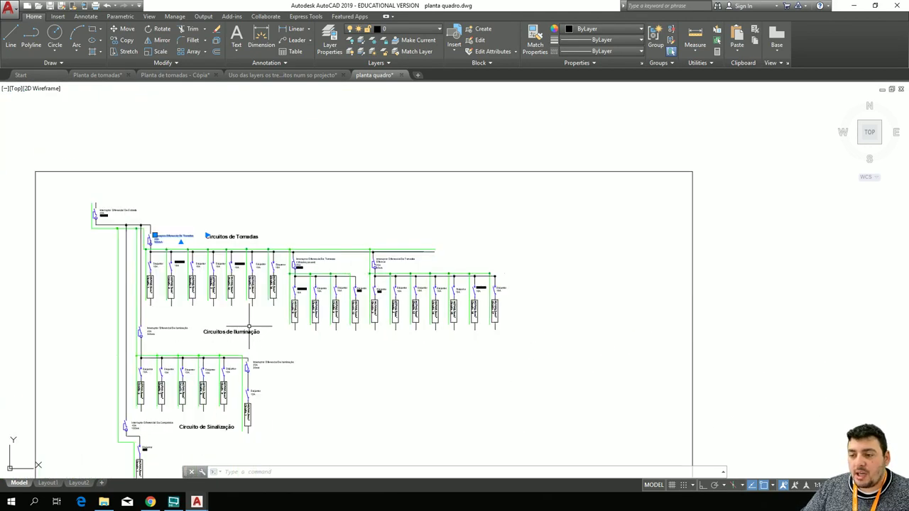
scroll(267, 326, "up", 2)
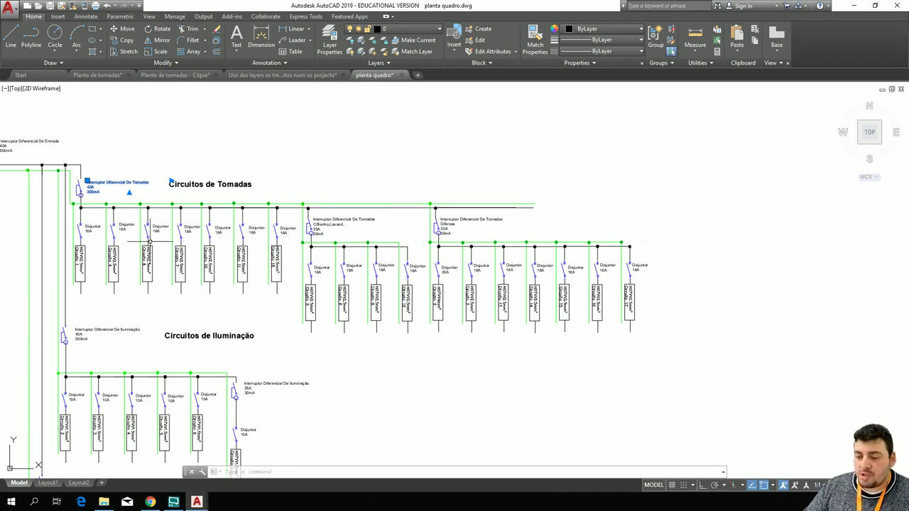
left_click(163, 146)
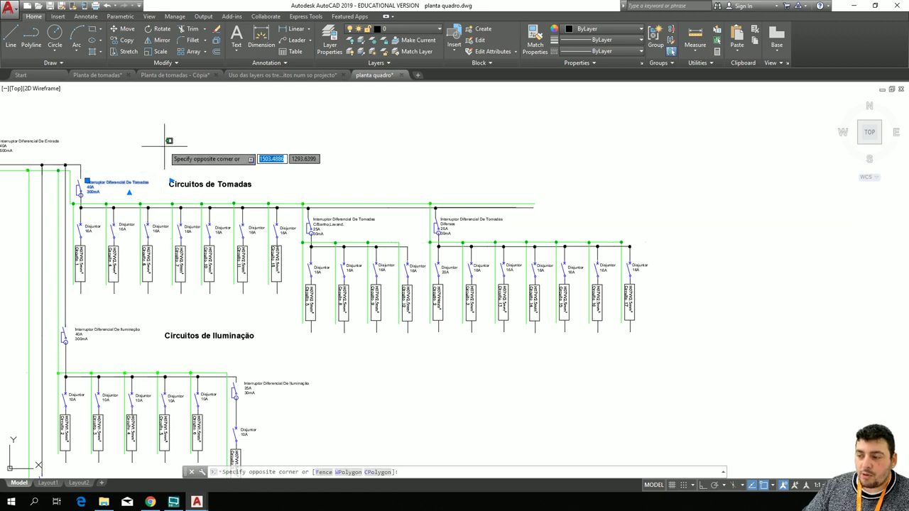
key("Escape")
key("Escape")
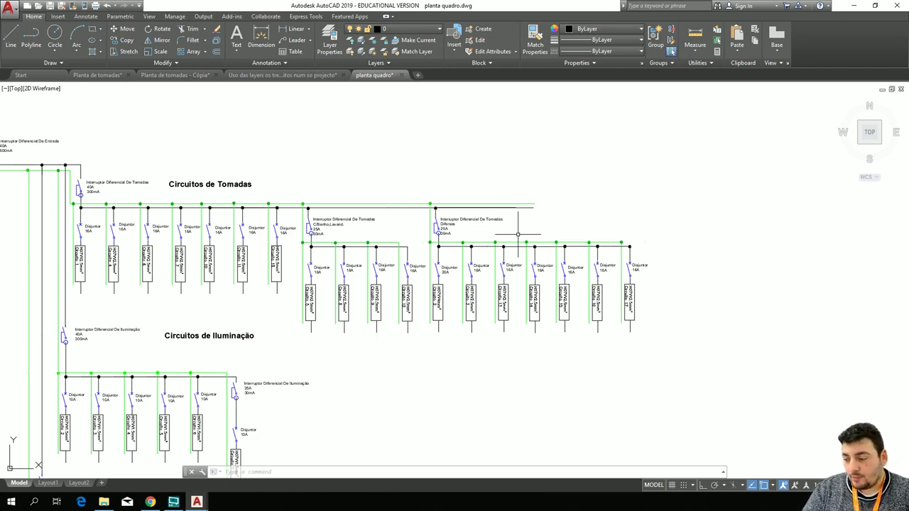
Inspect the last differential and breaker of the Circuitos de Iluminação, and follow the Circuito de Sinalização branch from the Campainha differential to Circuito 1.
mouse_move(204, 351)
middle_mouse_down()
mouse_move(171, 194)
mouse_move(259, 218)
mouse_move(225, 201)
middle_mouse_up()
scroll(260, 245, "up", 6)
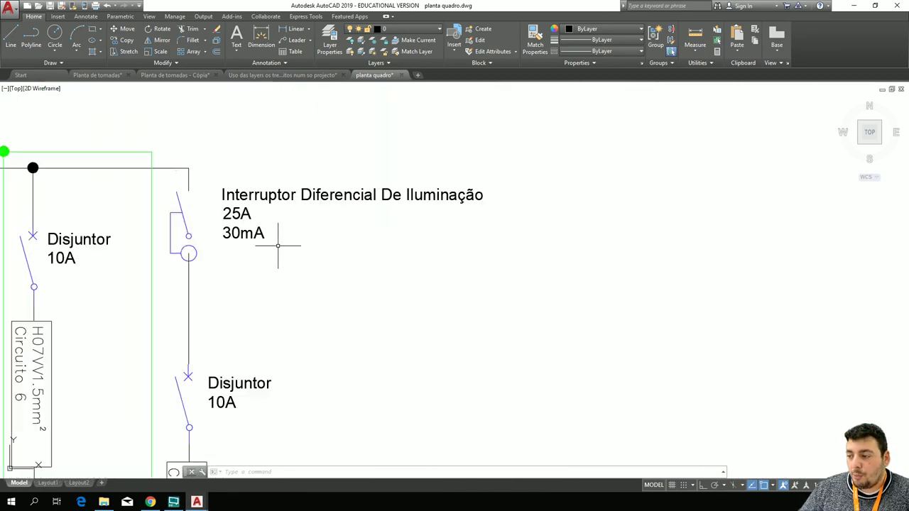
scroll(301, 319, "down", 4)
mouse_move(341, 365)
middle_mouse_down()
mouse_move(557, 323)
mouse_move(497, 214)
middle_mouse_up()
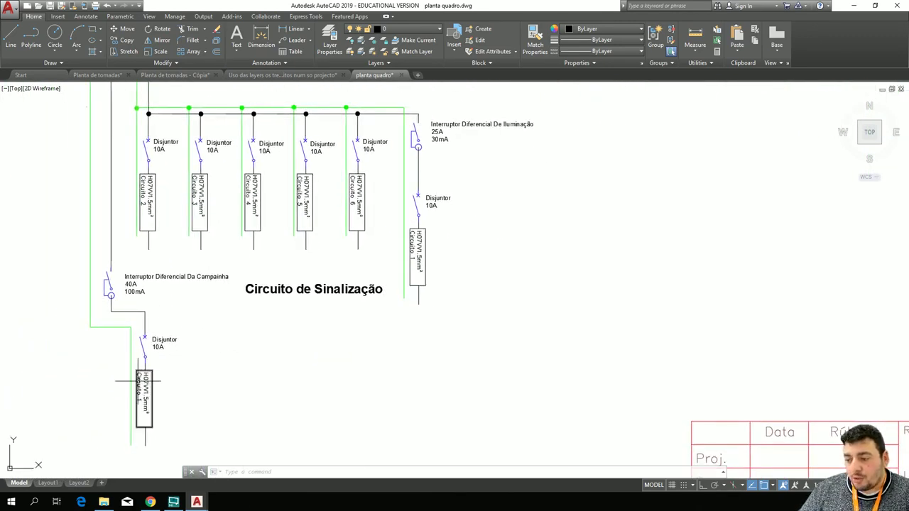
scroll(287, 336, "down", 1)
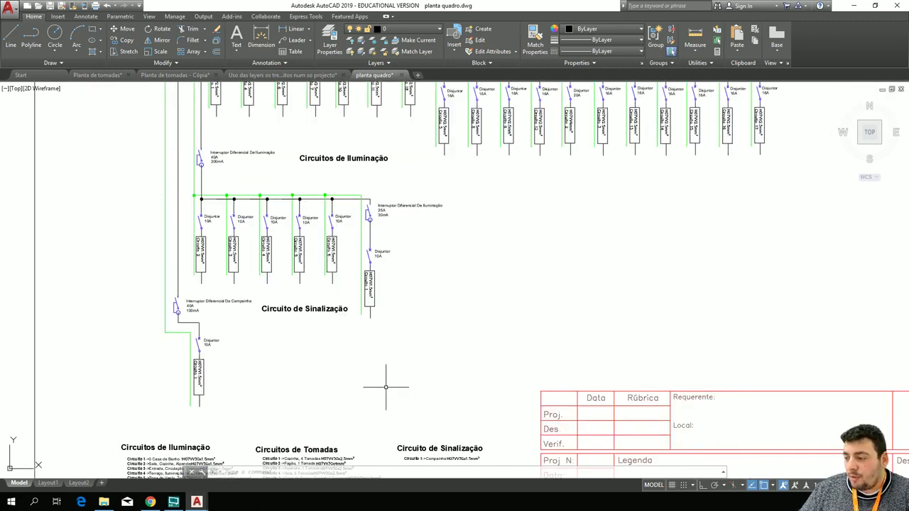
mouse_move(388, 374)
middle_mouse_down()
mouse_move(0, 95)
mouse_move(359, 335)
mouse_move(423, 311)
middle_mouse_up()
scroll(221, 313, "up", 1)
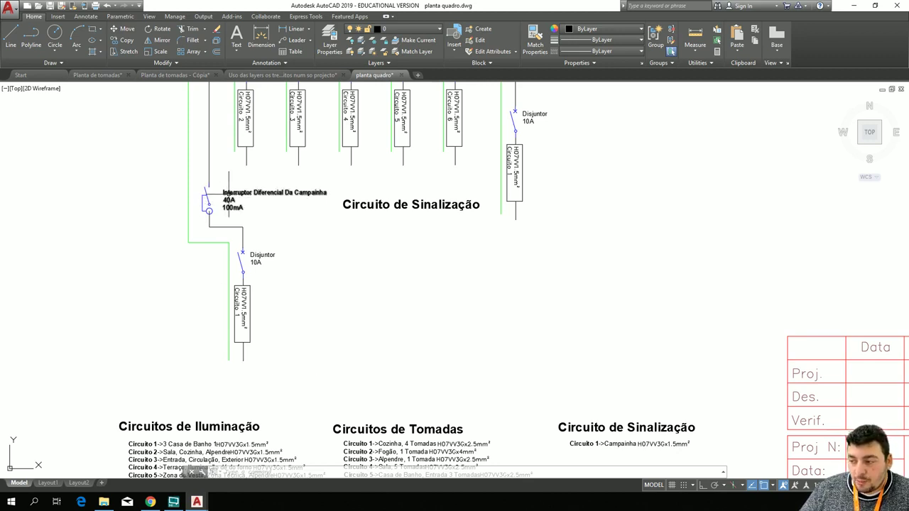
scroll(216, 223, "down", 2)
mouse_move(161, 162)
middle_mouse_down()
mouse_move(135, 483)
mouse_move(152, 320)
mouse_move(189, 258)
middle_mouse_up()
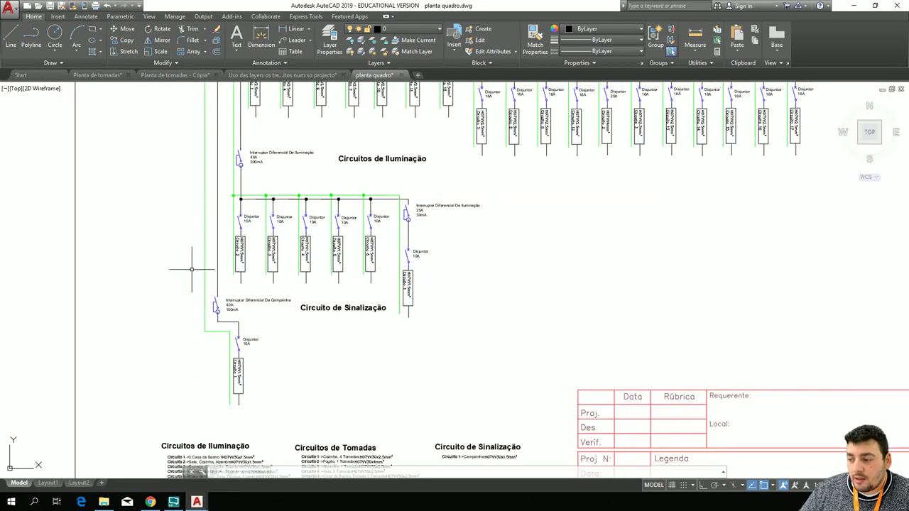
Erase the switch lever and the bracket lines of the Interruptor Diferencial Da Campainha symbol, keeping its large circle and label.
scroll(216, 313, "up", 6)
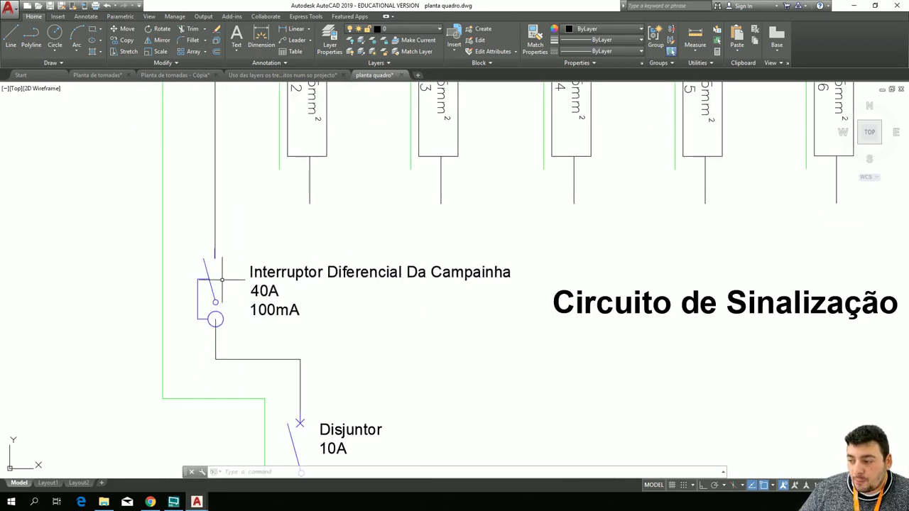
left_click(325, 328)
left_click(166, 252)
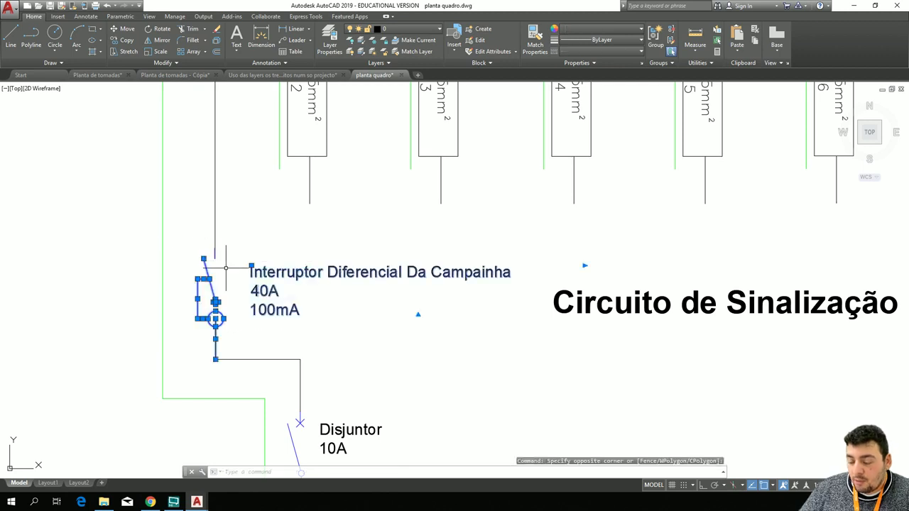
key("Escape")
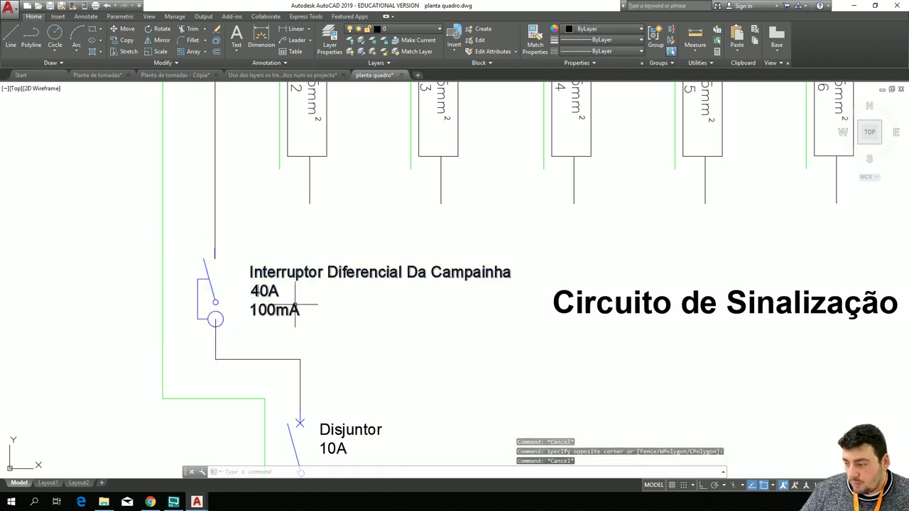
left_click(370, 314)
left_click(195, 260)
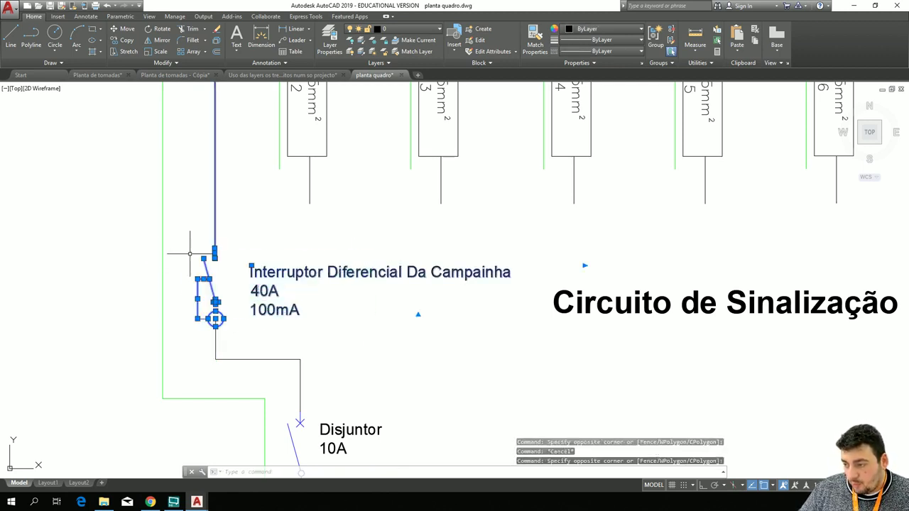
key("Escape")
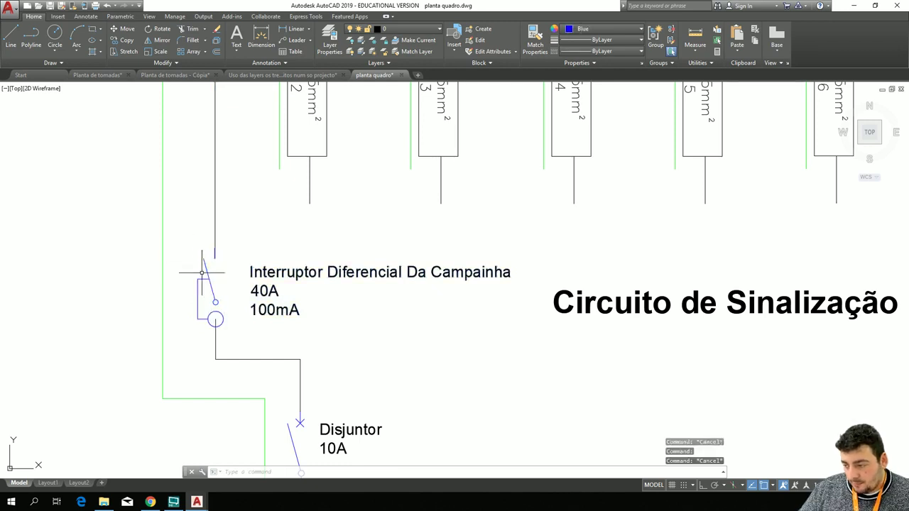
left_click(184, 259)
left_click(242, 321)
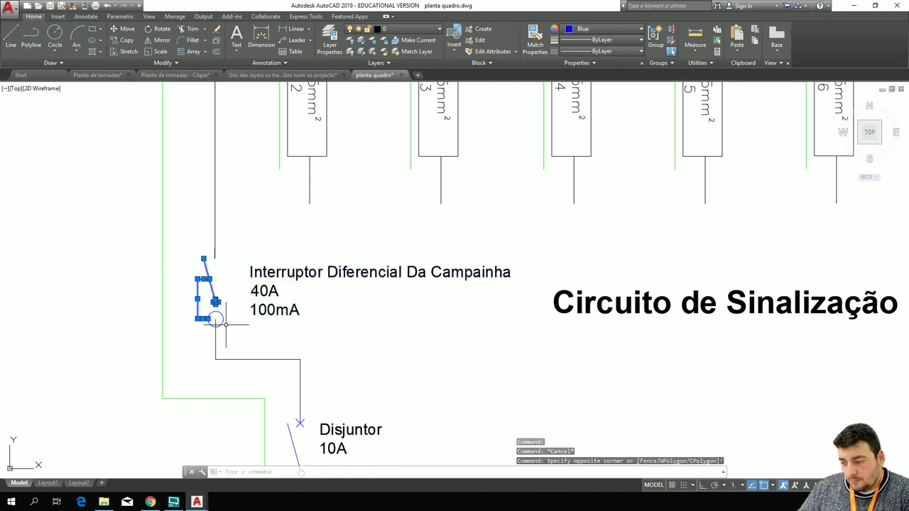
key("Delete")
Examine the entry differential label and follow its supply to the main Tomadas differential and the socket branches.
scroll(226, 324, "down", 5)
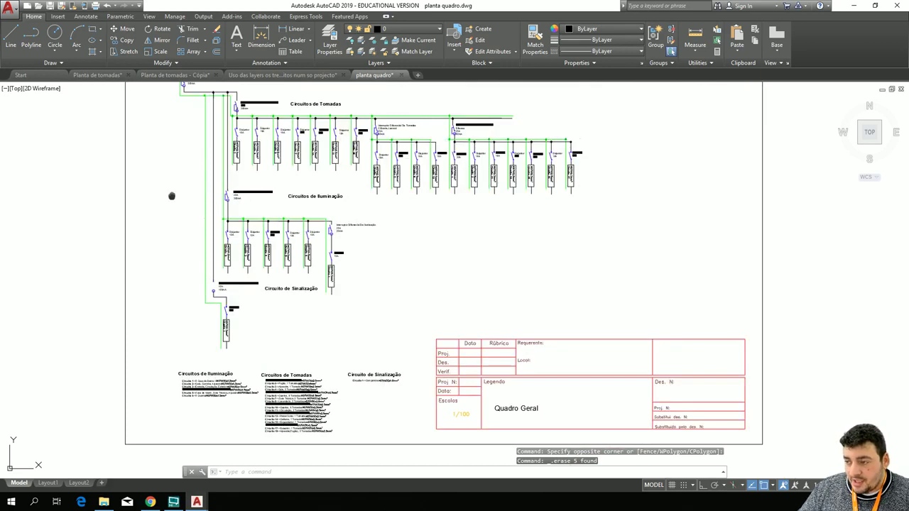
scroll(171, 196, "up", 10)
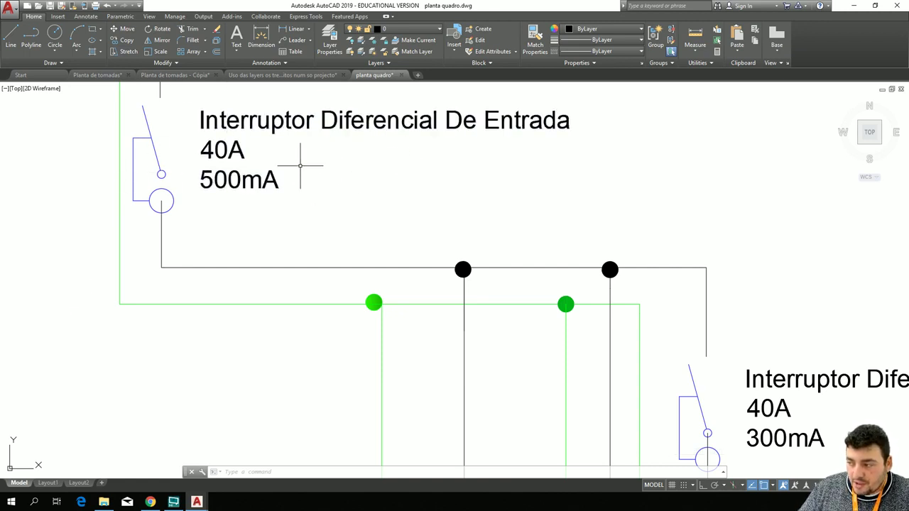
scroll(406, 169, "down", 5)
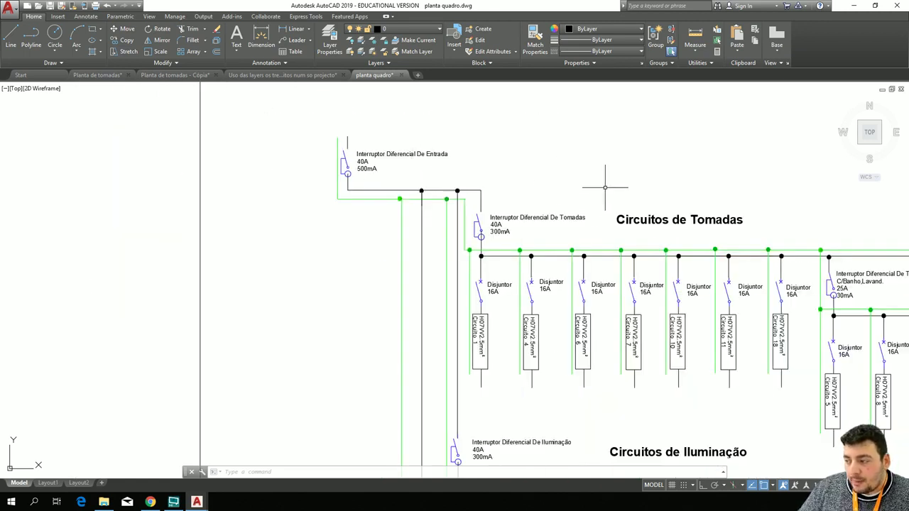
mouse_move(604, 179)
middle_mouse_down()
mouse_move(448, 163)
mouse_move(386, 171)
mouse_move(340, 142)
mouse_move(283, 130)
middle_mouse_up()
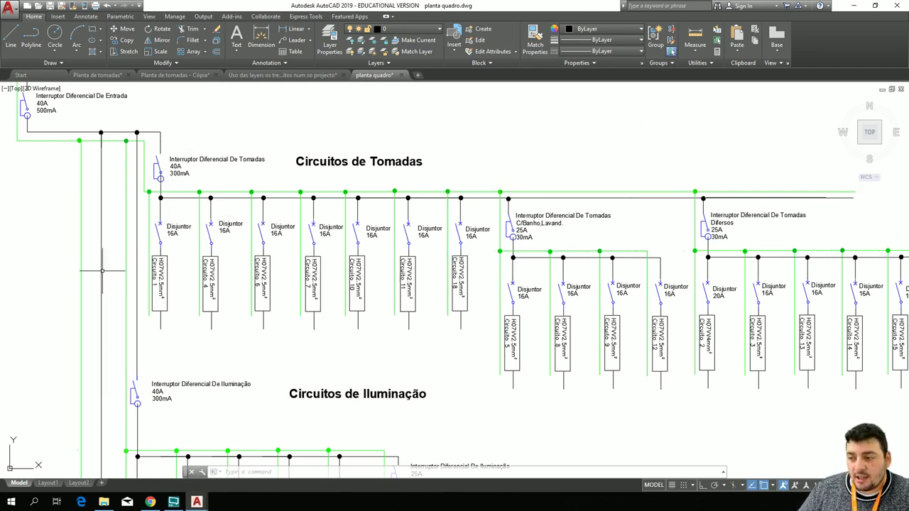
key("ctrl+c")
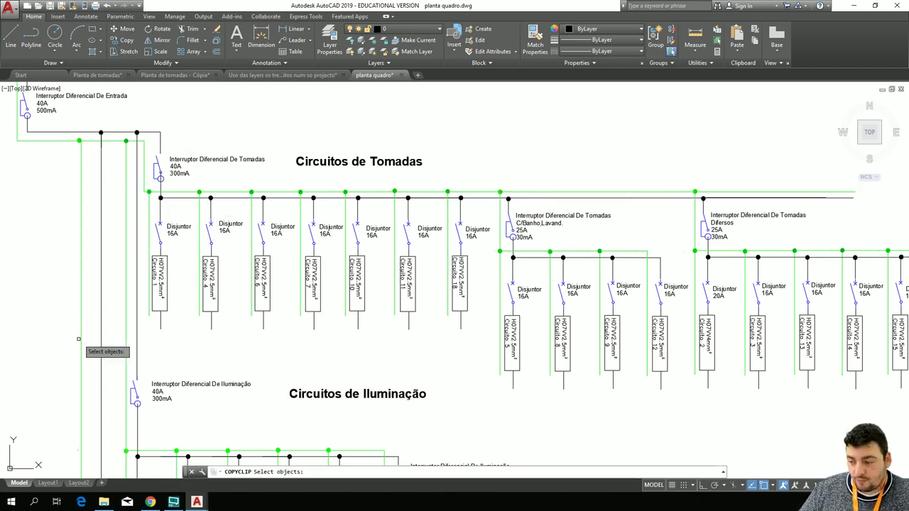
key("ctrl+z")
scroll(169, 341, "up", 1)
middle_click_drag(171, 339, 269, 132)
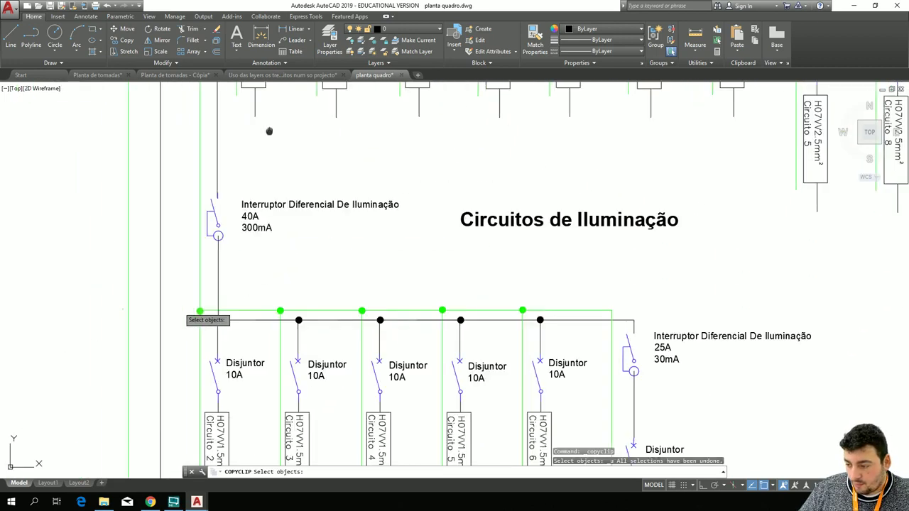
scroll(247, 293, "down", 2)
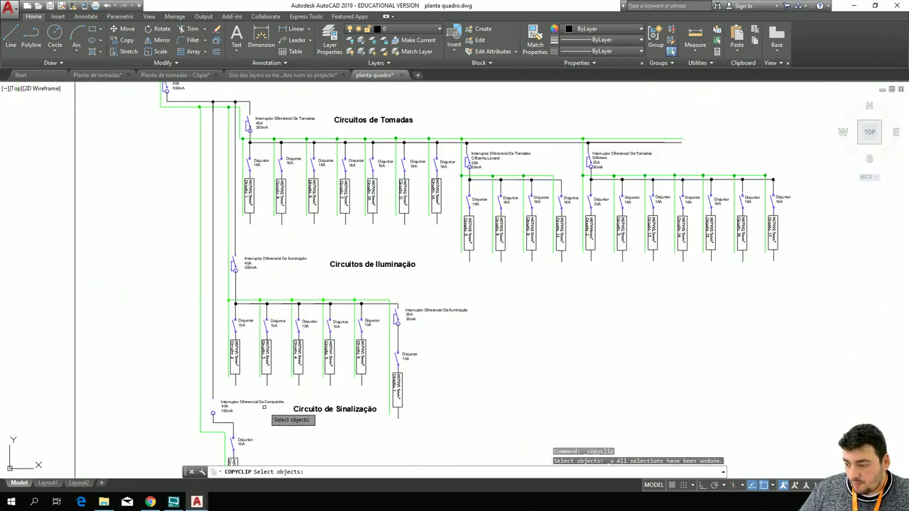
key("ctrl+z")
key("ctrl+z")
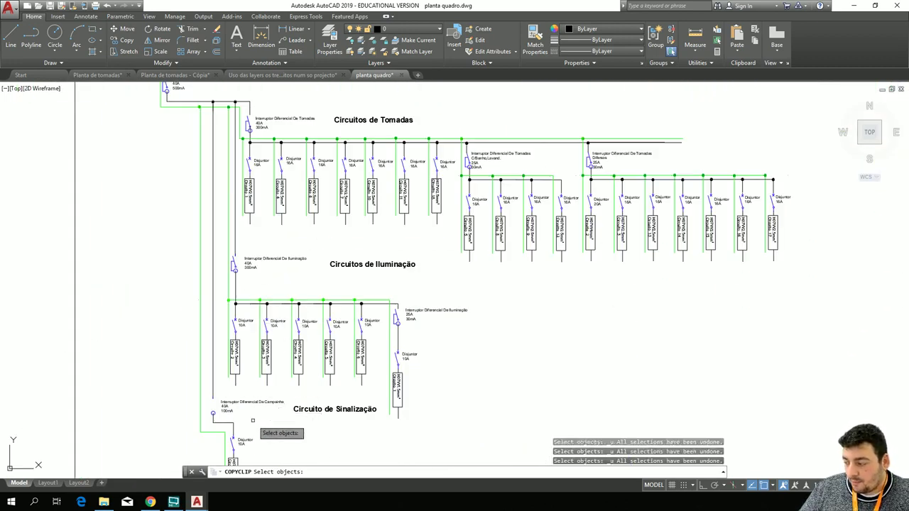
key("Escape")
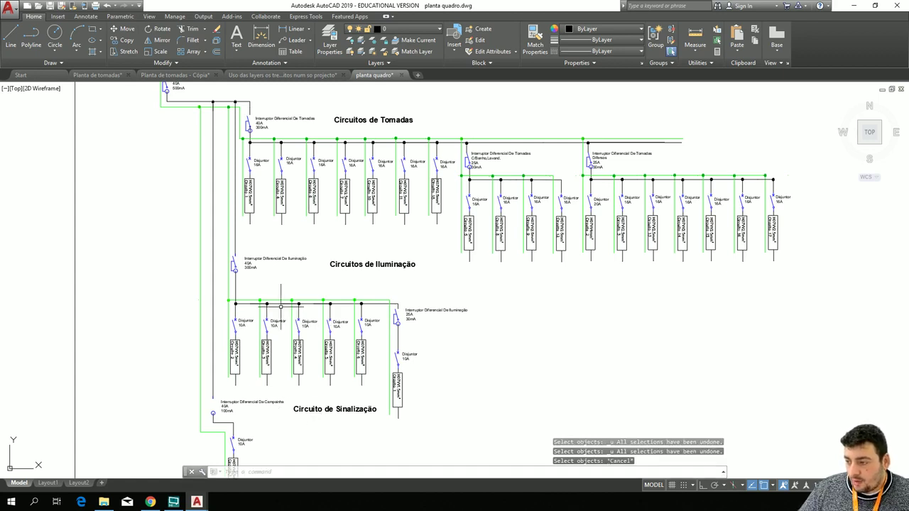
Trace the supply from the entry differential along the Circuitos de Tomadas to the C/Banho, Lavand. and Difersos differentials, comparing their labels.
scroll(280, 307, "up", 2)
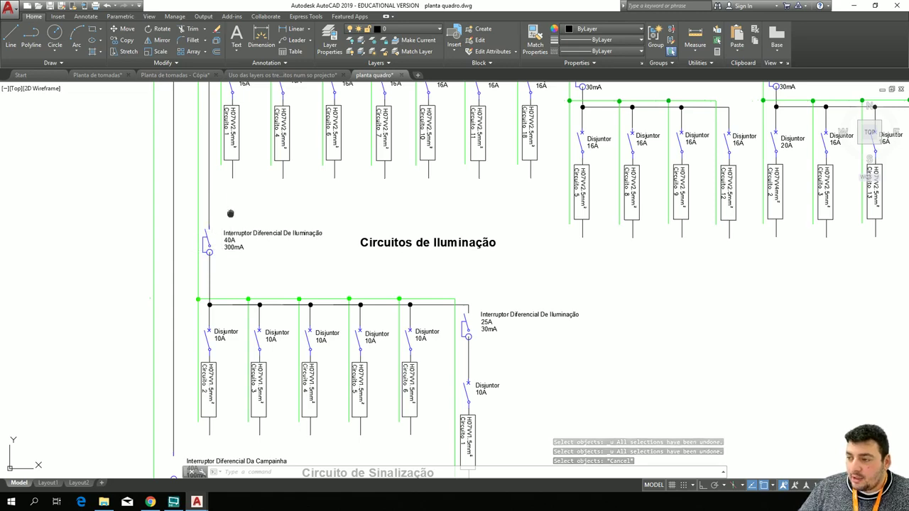
middle_click_drag(231, 213, 350, 433)
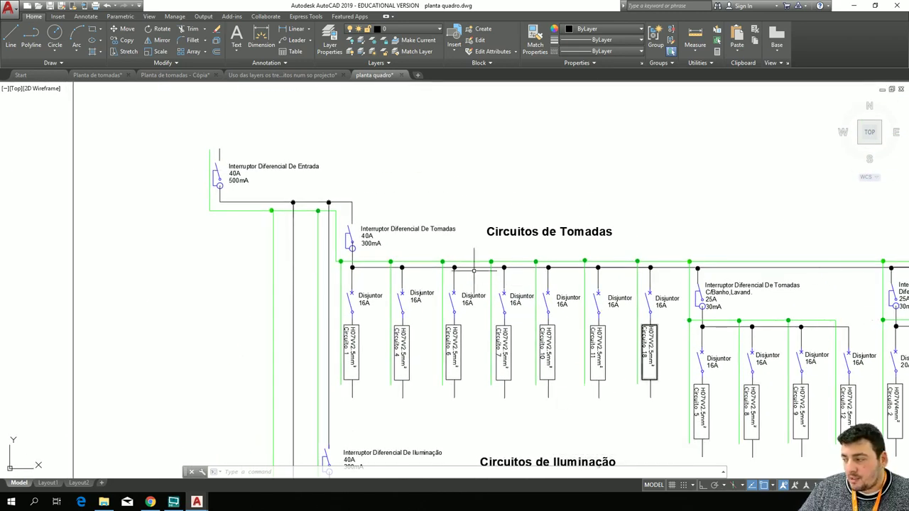
mouse_move(665, 174)
middle_mouse_down()
mouse_move(352, 109)
mouse_move(259, 63)
middle_mouse_up()
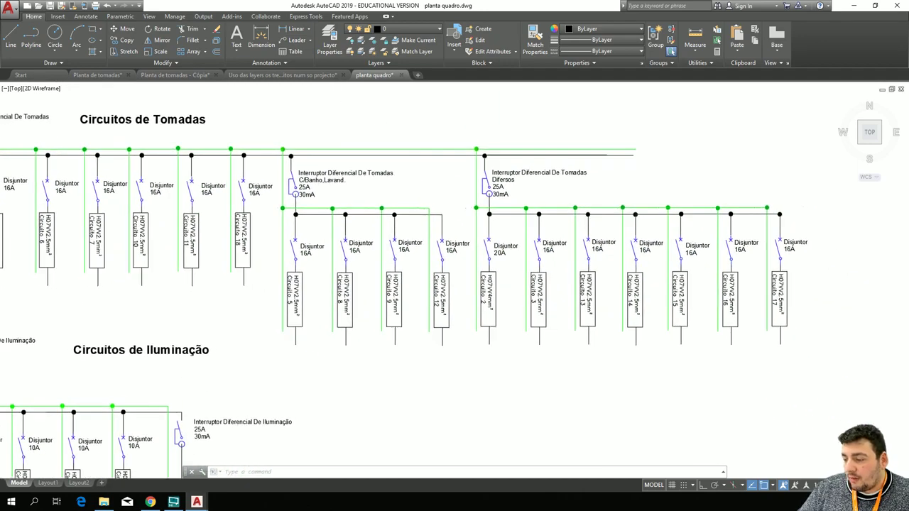
middle_click_drag(398, 142, 560, 90)
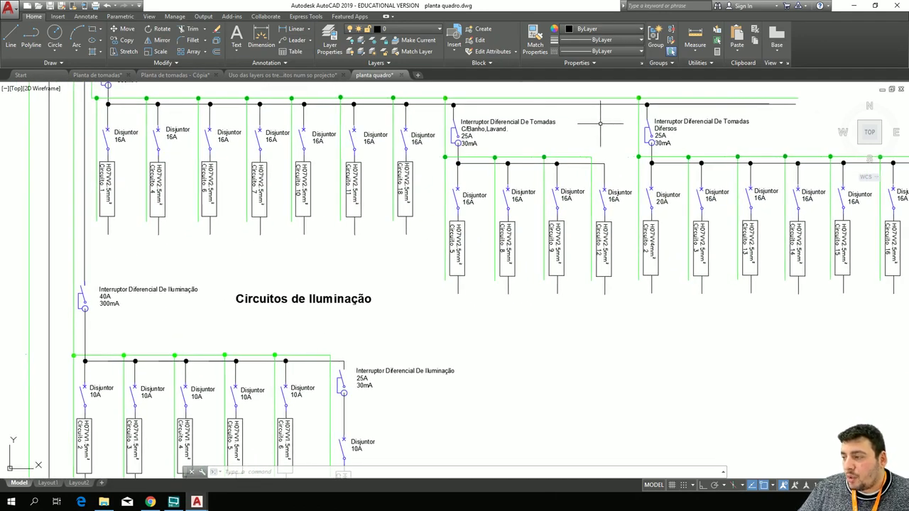
middle_click_drag(600, 123, 438, 139)
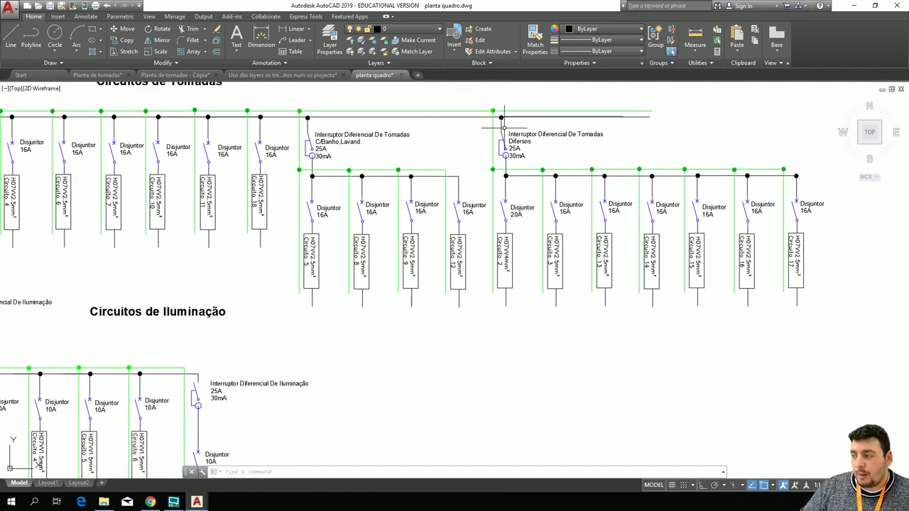
left_click(564, 152)
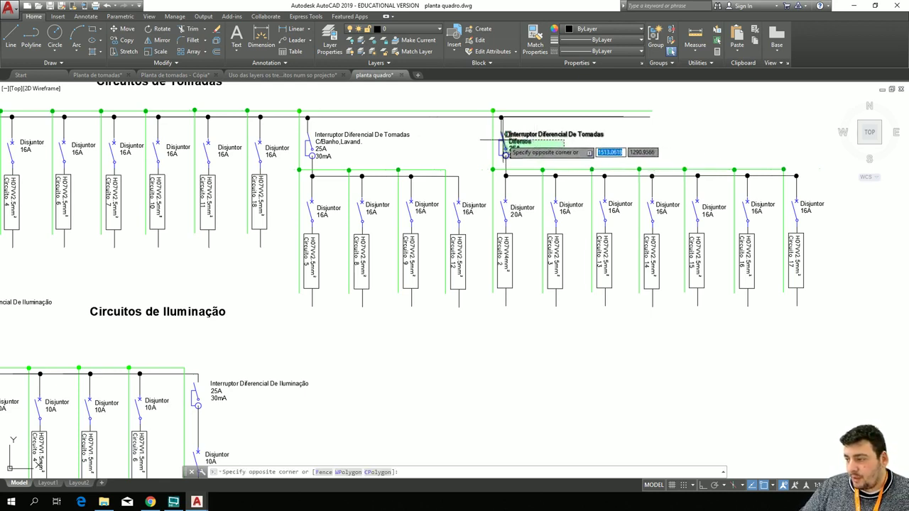
key("Escape")
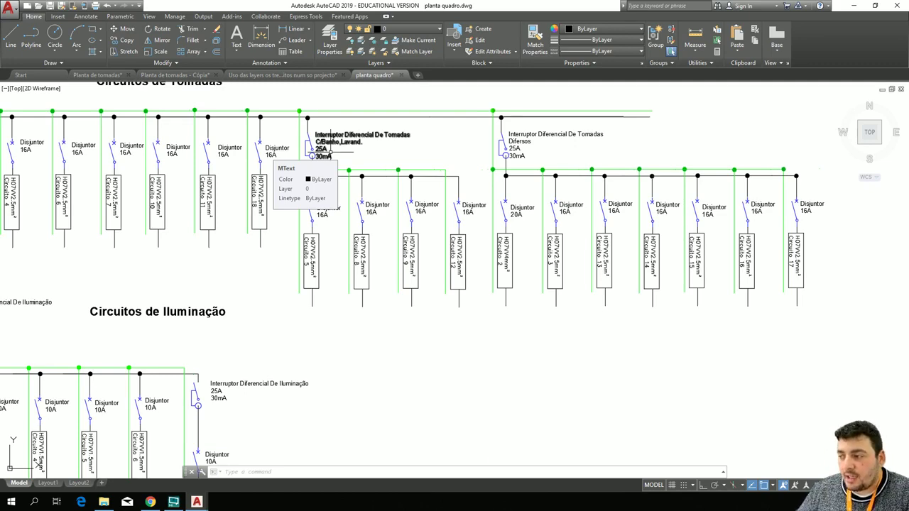
Compare the circuit breakers fed by the C/Banho, Lavand. differential with those fed by the Difersos differential, through Circuito 17.
scroll(330, 152, "up", 6)
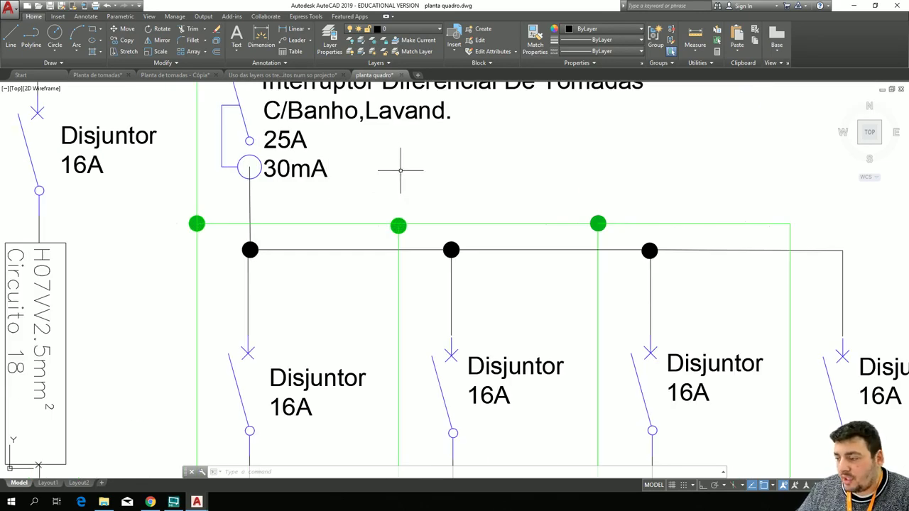
scroll(383, 170, "down", 4)
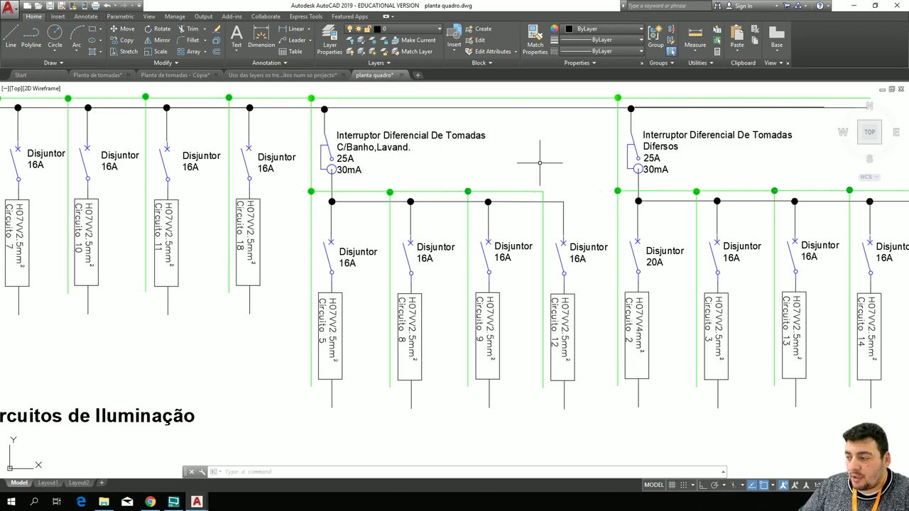
middle_click_drag(540, 162, 265, 162)
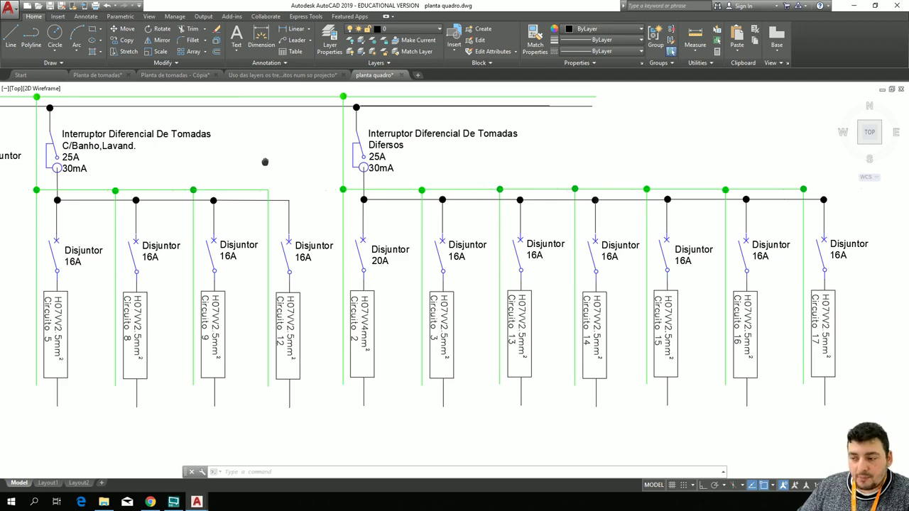
Switch to the Planta de tomadas - Cópia drawing and examine the numbered socket circuits around Circulação and the adjoining Quarto.
left_click(209, 75)
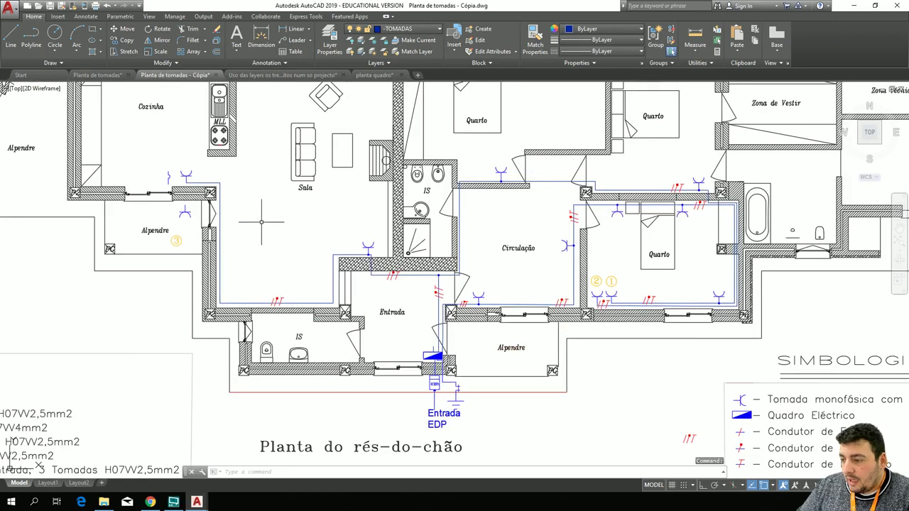
scroll(338, 252, "down", 5)
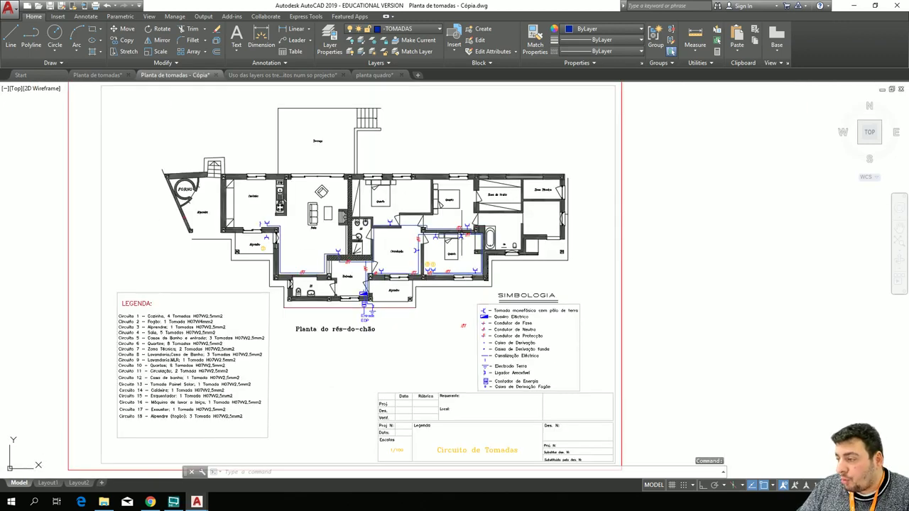
scroll(393, 273, "up", 3)
scroll(394, 272, "up", 2)
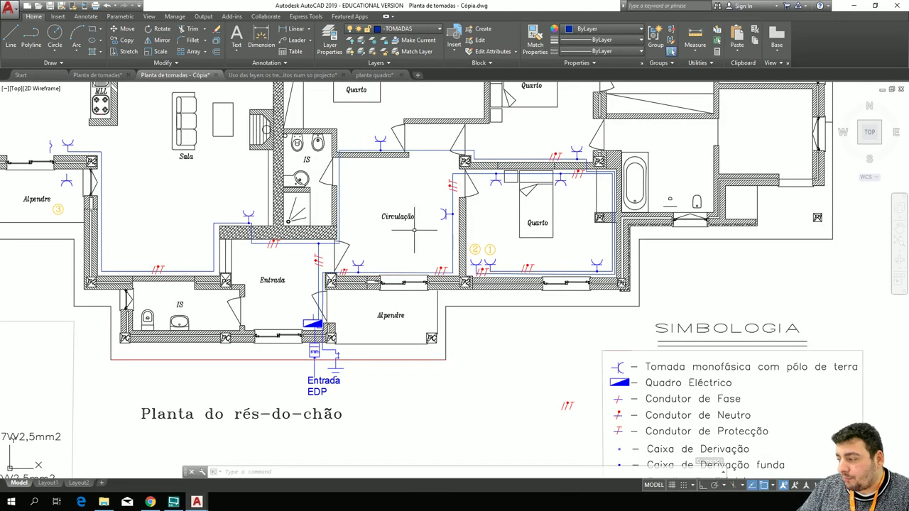
mouse_move(412, 240)
middle_mouse_down()
mouse_move(299, 195)
mouse_move(319, 230)
mouse_move(356, 262)
mouse_move(407, 255)
middle_mouse_up()
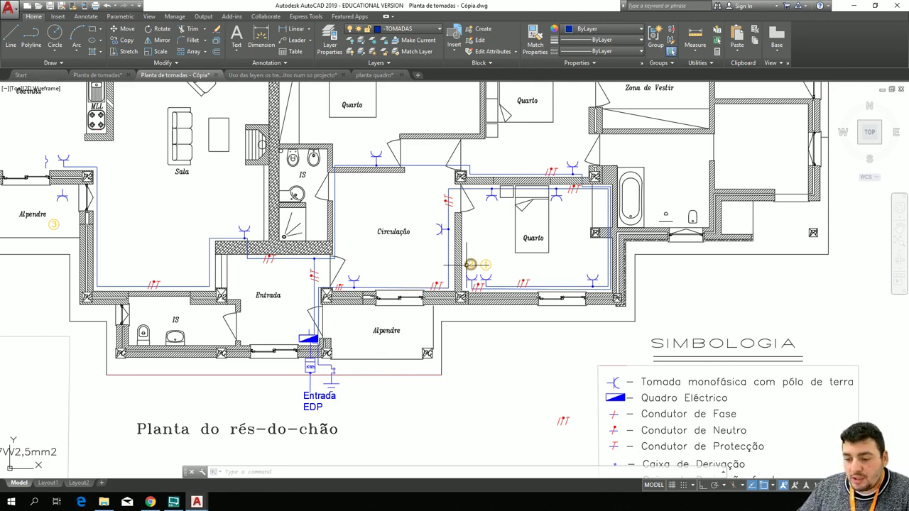
middle_click_drag(362, 208, 380, 203)
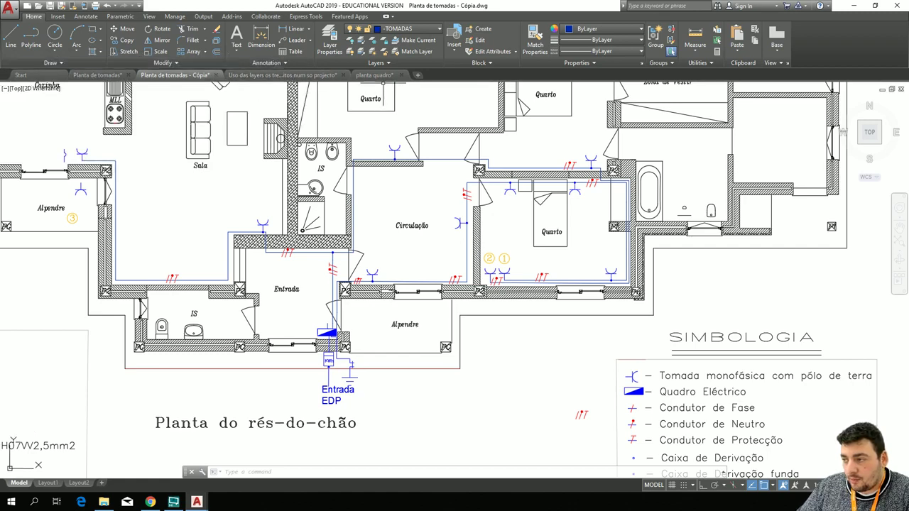
Return to the planta quadro drawing and inspect the breaker ratings and cable sections of the Difersos branches, starting with Circuito 2.
left_click(374, 75)
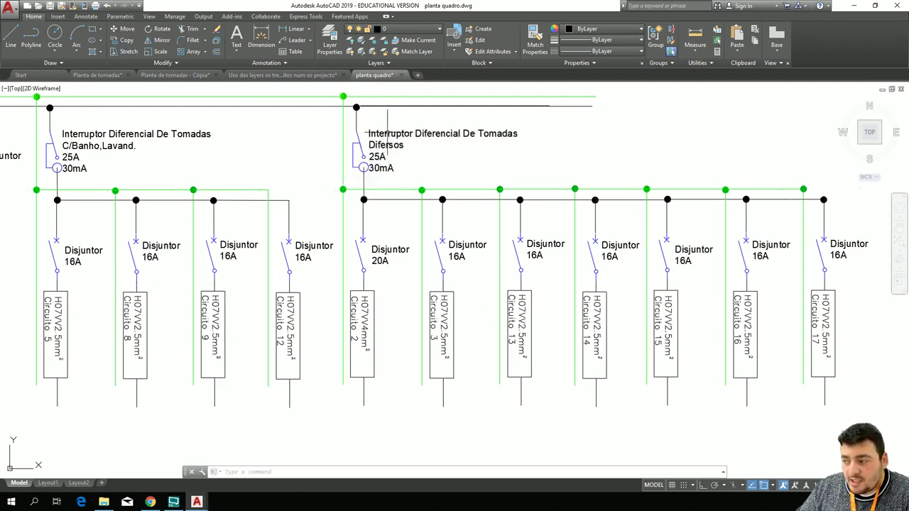
scroll(407, 260, "up", 4)
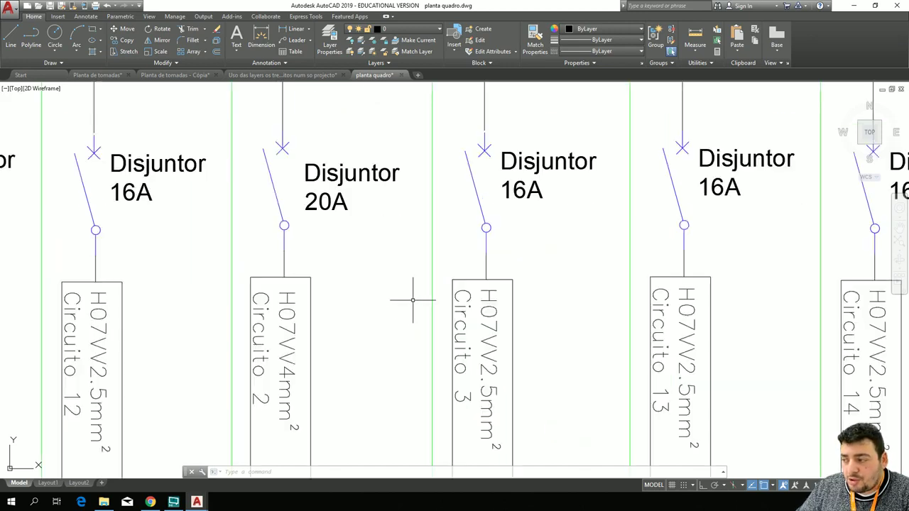
mouse_move(375, 255)
middle_mouse_down()
mouse_move(305, 362)
mouse_move(215, 351)
mouse_move(209, 317)
middle_mouse_up()
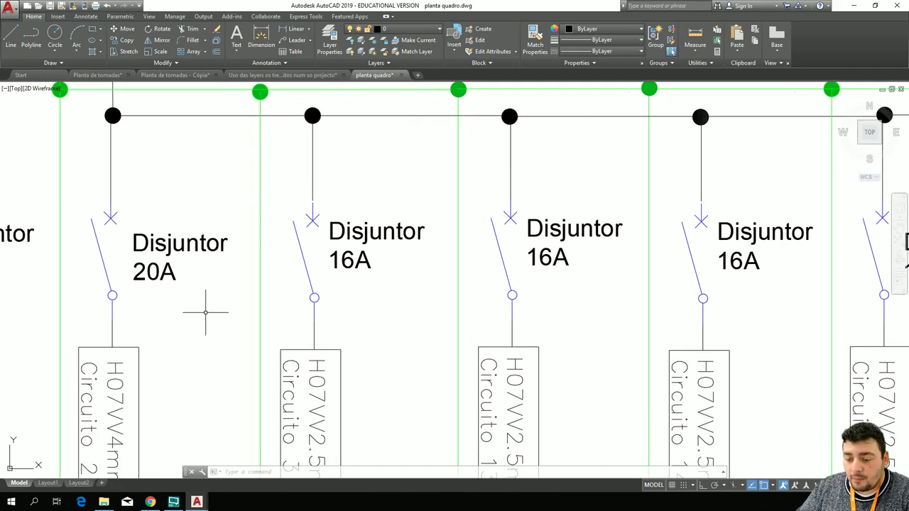
scroll(205, 312, "down", 4)
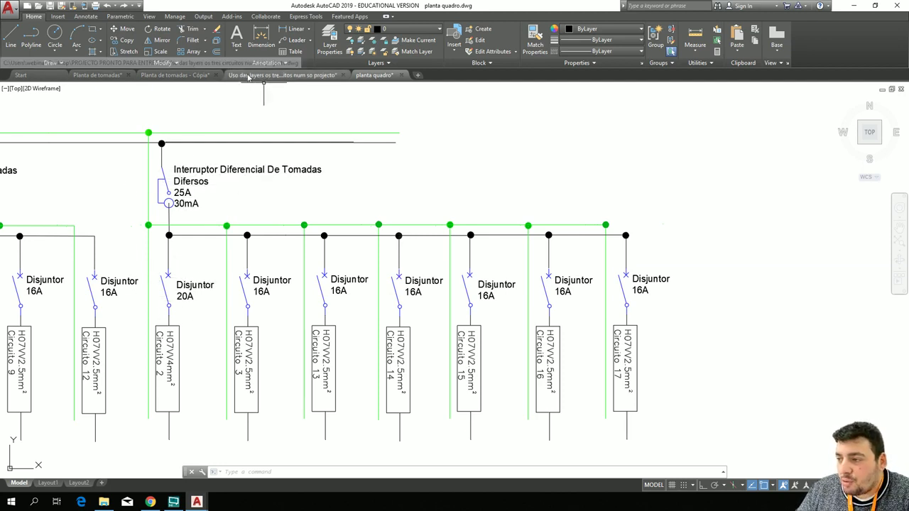
Reopen the Planta de tomadas - Cópia drawing and trace the socket wiring from the Quadro Eléctrico in Entrada towards Circulação and Quarto.
left_click(176, 76)
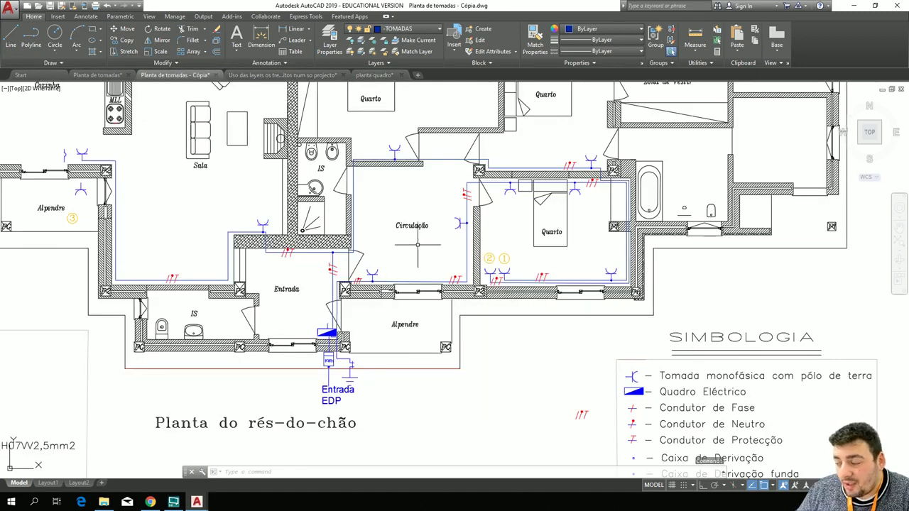
mouse_move(415, 244)
middle_mouse_down()
mouse_move(374, 259)
mouse_move(305, 228)
mouse_move(240, 228)
mouse_move(311, 233)
mouse_move(280, 246)
mouse_move(340, 239)
middle_mouse_up()
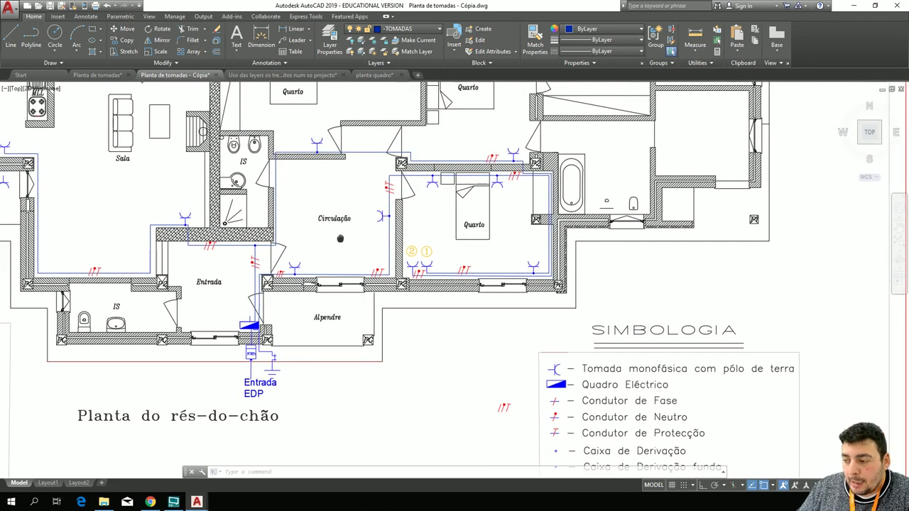
scroll(209, 282, "up", 5)
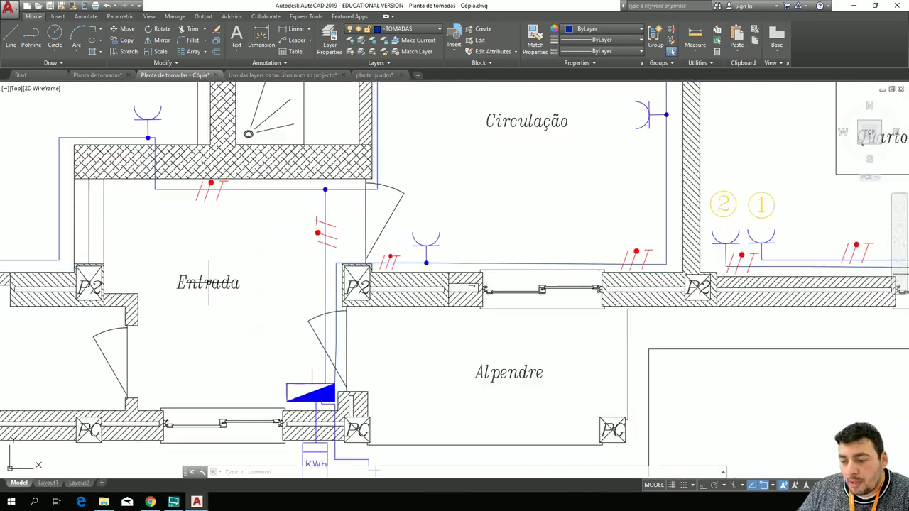
scroll(209, 282, "down", 4)
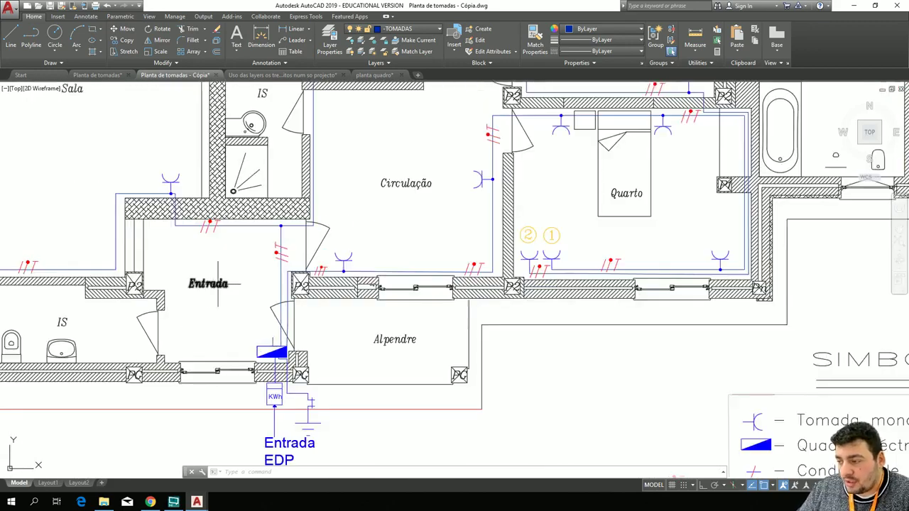
middle_click_drag(253, 260, 187, 300)
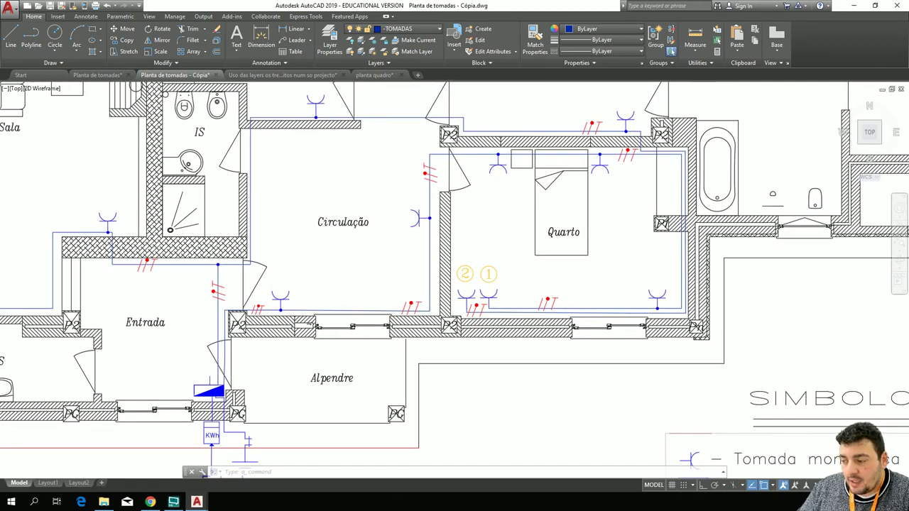
scroll(330, 267, "down", 5)
scroll(333, 264, "up", 3)
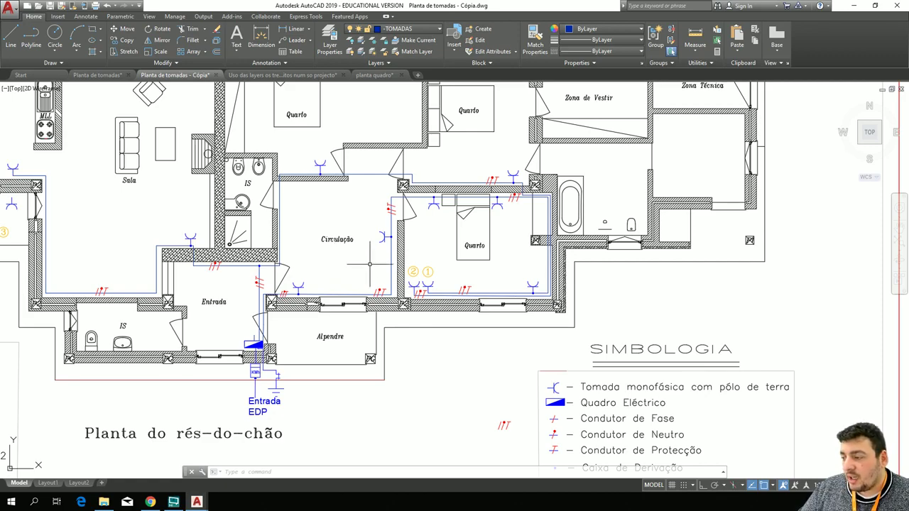
Examine the socket runs of circuits 1 and 2 along the Circulação and Quarto walls, including their conductor symbols.
mouse_move(362, 264)
middle_mouse_down()
mouse_move(310, 235)
mouse_move(271, 255)
mouse_move(361, 277)
mouse_move(434, 258)
mouse_move(489, 292)
mouse_move(418, 262)
mouse_move(383, 266)
mouse_move(411, 271)
middle_mouse_up()
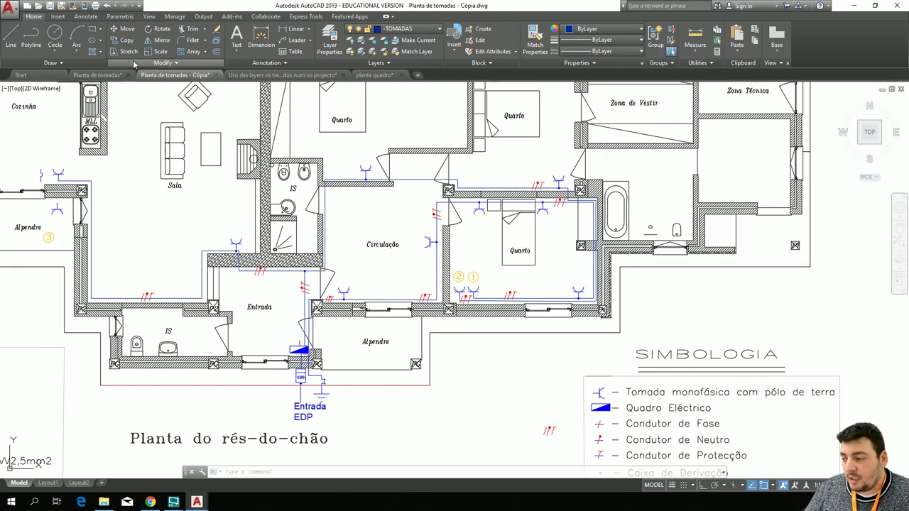
scroll(273, 305, "up", 4)
scroll(273, 305, "down", 4)
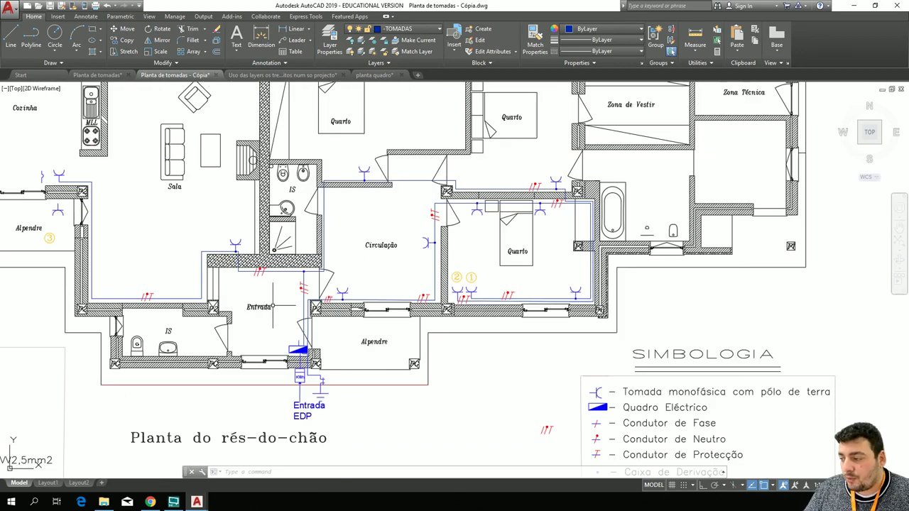
mouse_move(391, 273)
middle_mouse_down()
mouse_move(167, 192)
mouse_move(248, 118)
mouse_move(270, 197)
middle_mouse_up()
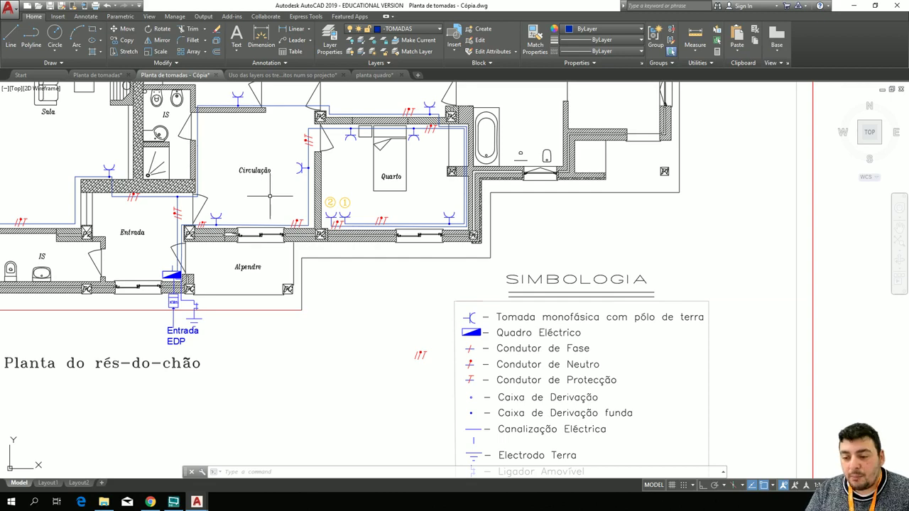
scroll(216, 259, "up", 4)
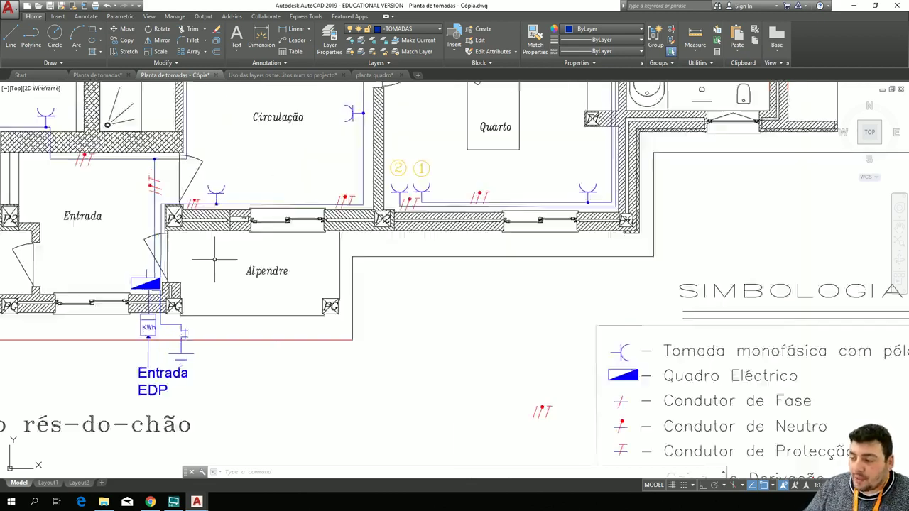
middle_click_drag(366, 135, 211, 201)
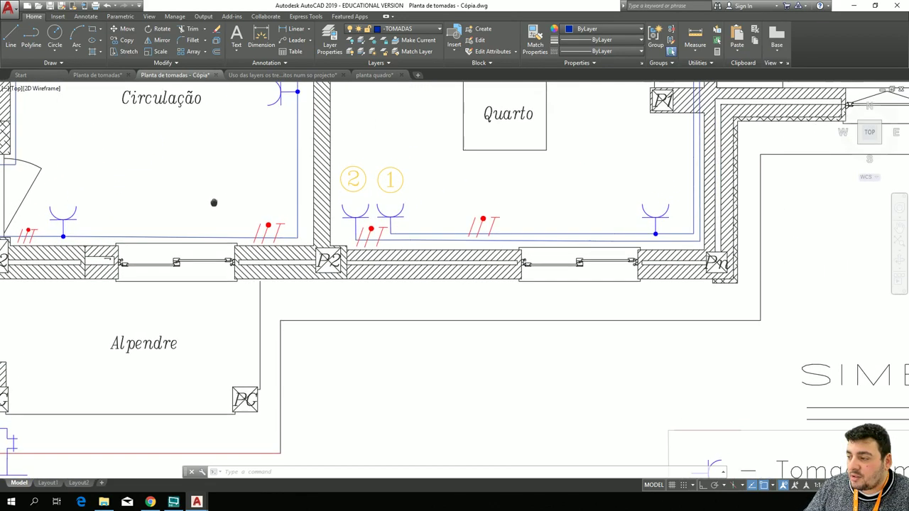
scroll(503, 195, "down", 2)
scroll(504, 195, "down", 2)
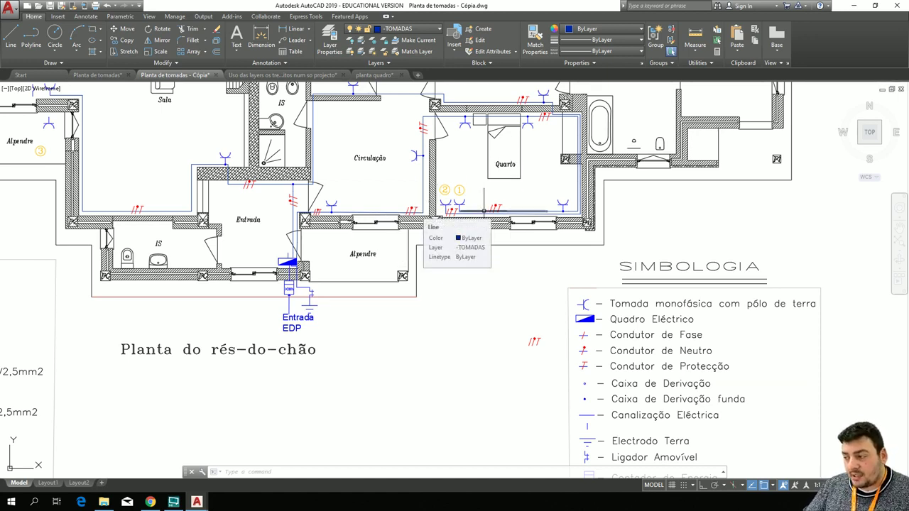
scroll(401, 192, "up", 4)
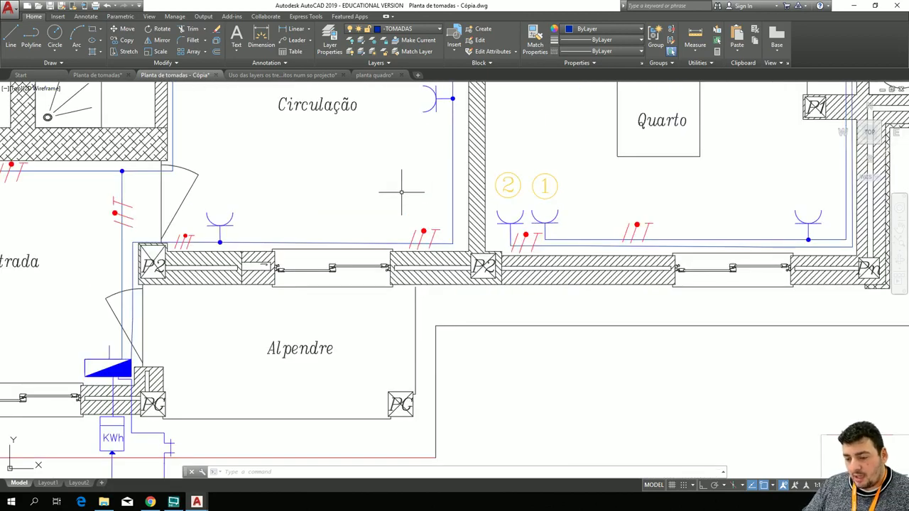
scroll(228, 368, "down", 4)
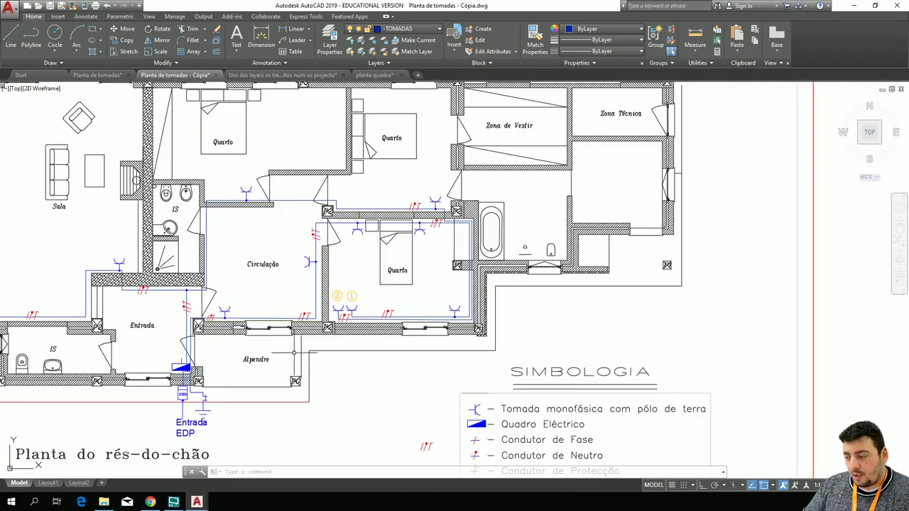
middle_click_drag(395, 377, 501, 365)
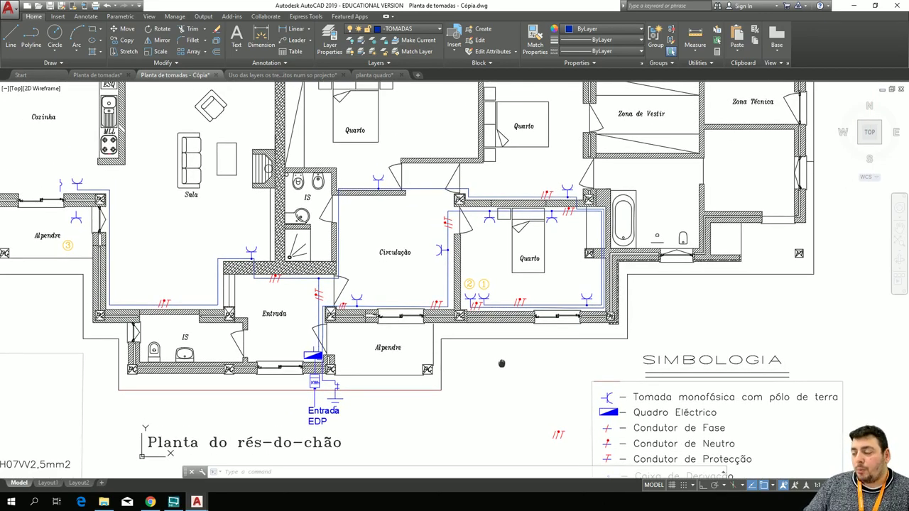
middle_click_drag(502, 364, 452, 361)
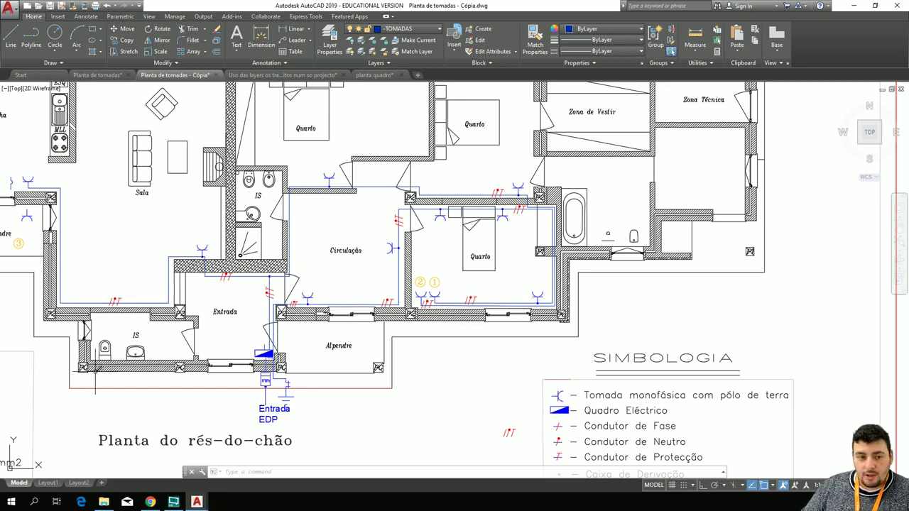
Review the ground-floor plan's socket layout from Cozinha and Sala across to the bedrooms, checking its connection to the switchboard in Entrada.
scroll(142, 245, "up", 3)
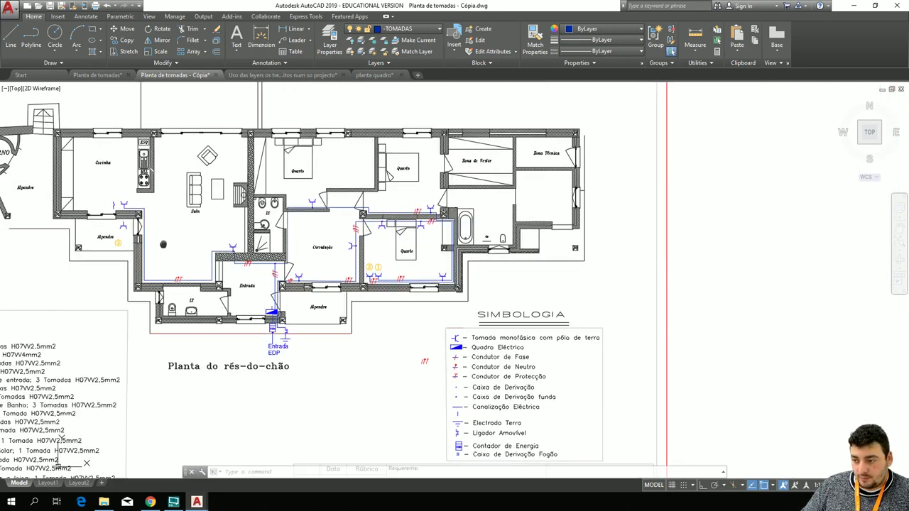
mouse_move(154, 209)
middle_mouse_down()
mouse_move(178, 262)
mouse_move(159, 287)
middle_mouse_up()
scroll(198, 275, "up", 4)
scroll(213, 278, "down", 2)
mouse_move(213, 279)
middle_mouse_down()
mouse_move(136, 199)
mouse_move(102, 236)
mouse_move(105, 258)
mouse_move(56, 251)
middle_mouse_up()
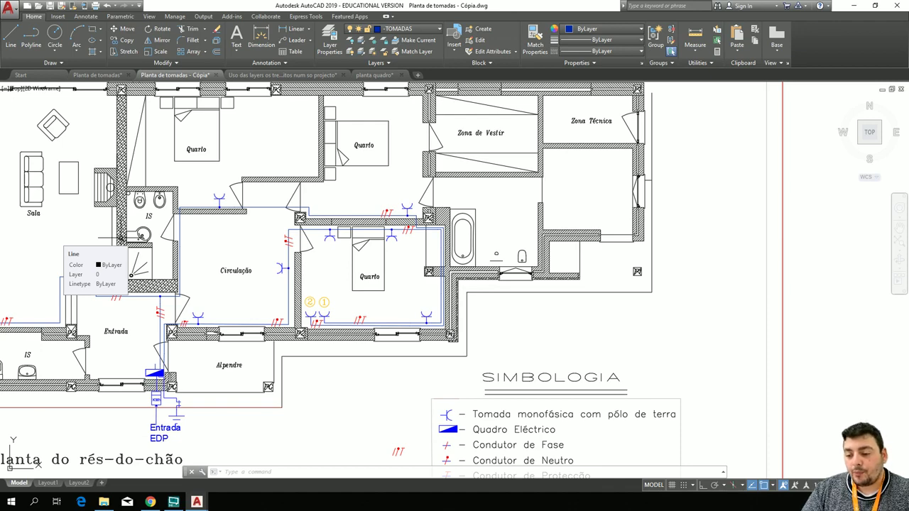
scroll(309, 153, "down", 2)
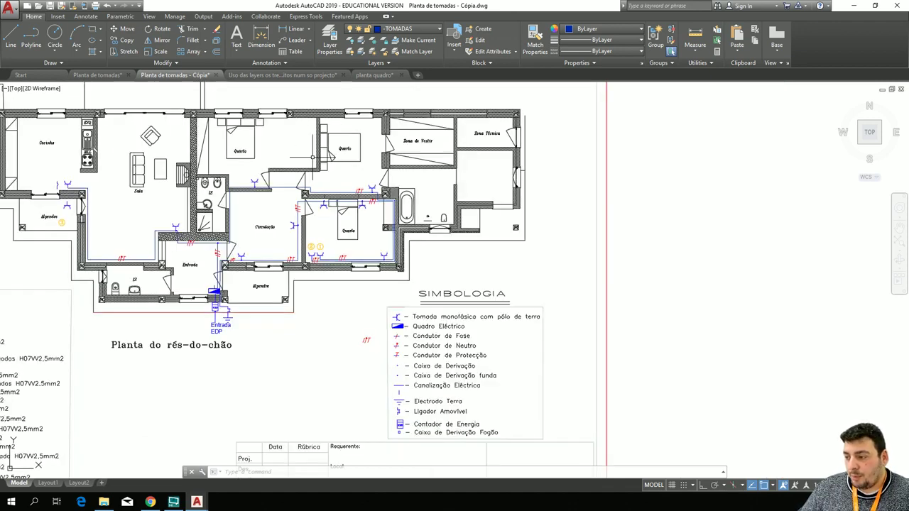
middle_click_drag(252, 210, 335, 245)
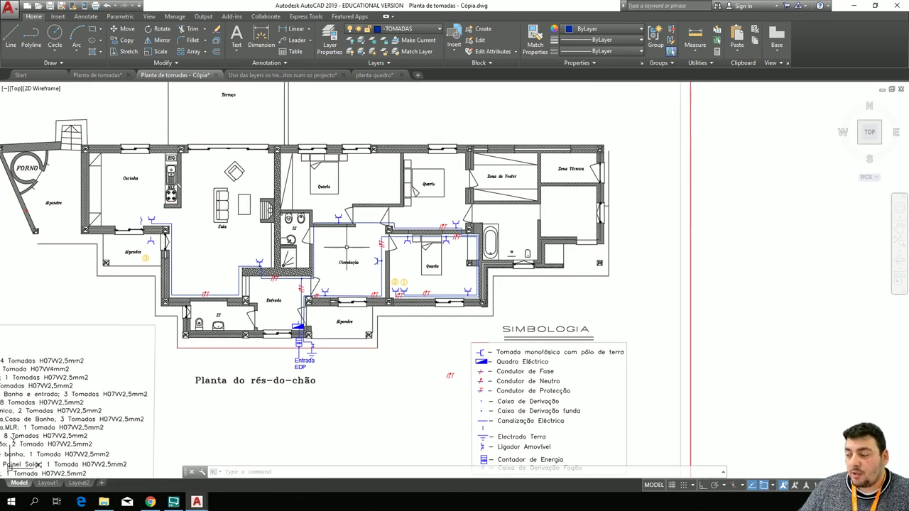
scroll(346, 247, "up", 4)
mouse_move(345, 294)
middle_mouse_down()
mouse_move(311, 226)
mouse_move(347, 146)
mouse_move(375, 190)
middle_mouse_up()
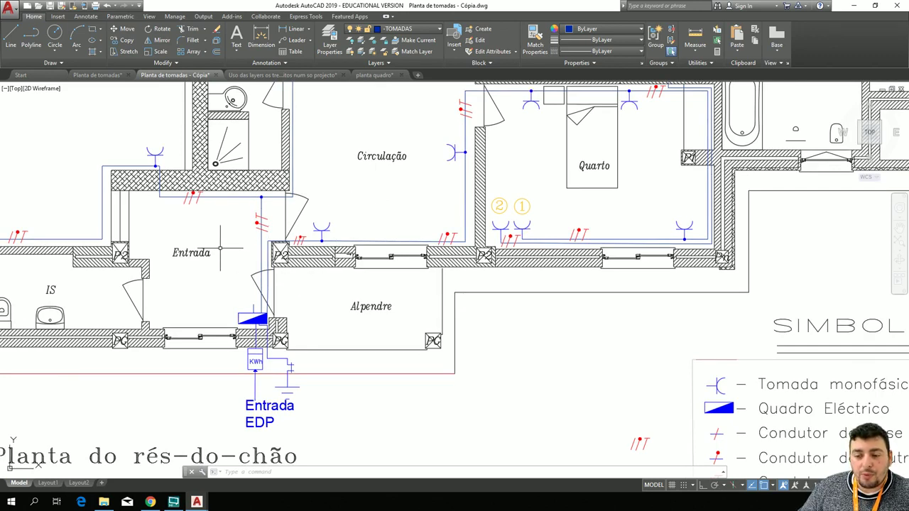
scroll(218, 244, "down", 5)
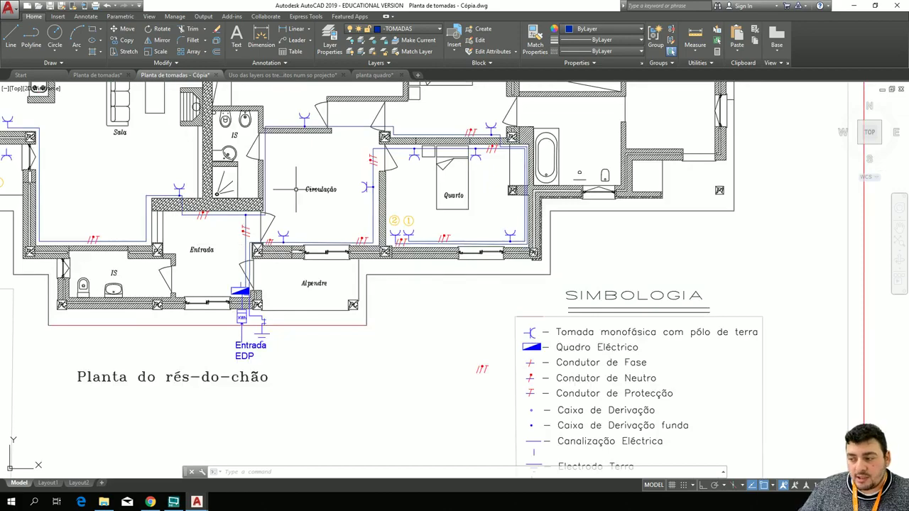
scroll(278, 251, "up", 3)
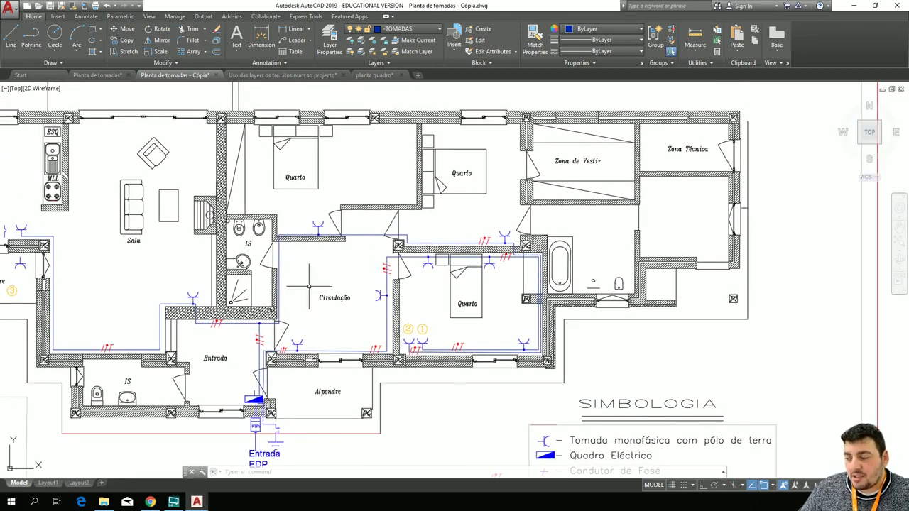
middle_click_drag(316, 294, 396, 208)
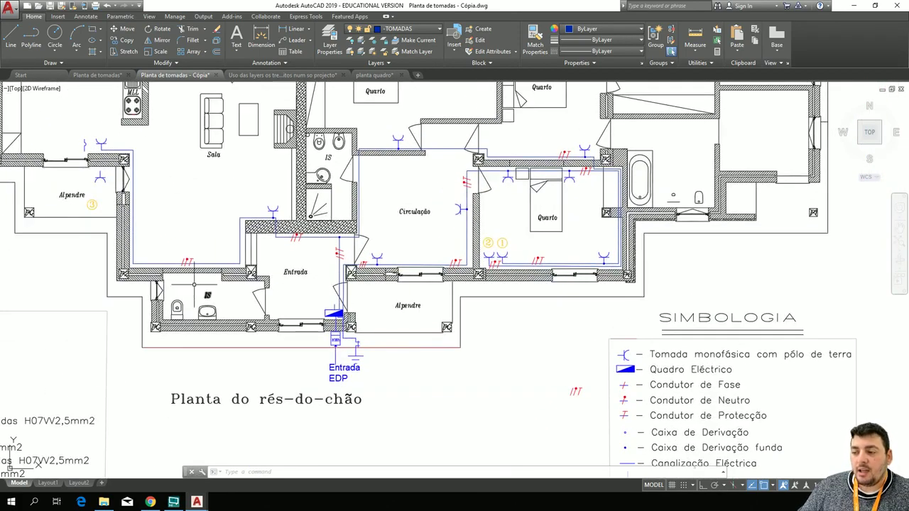